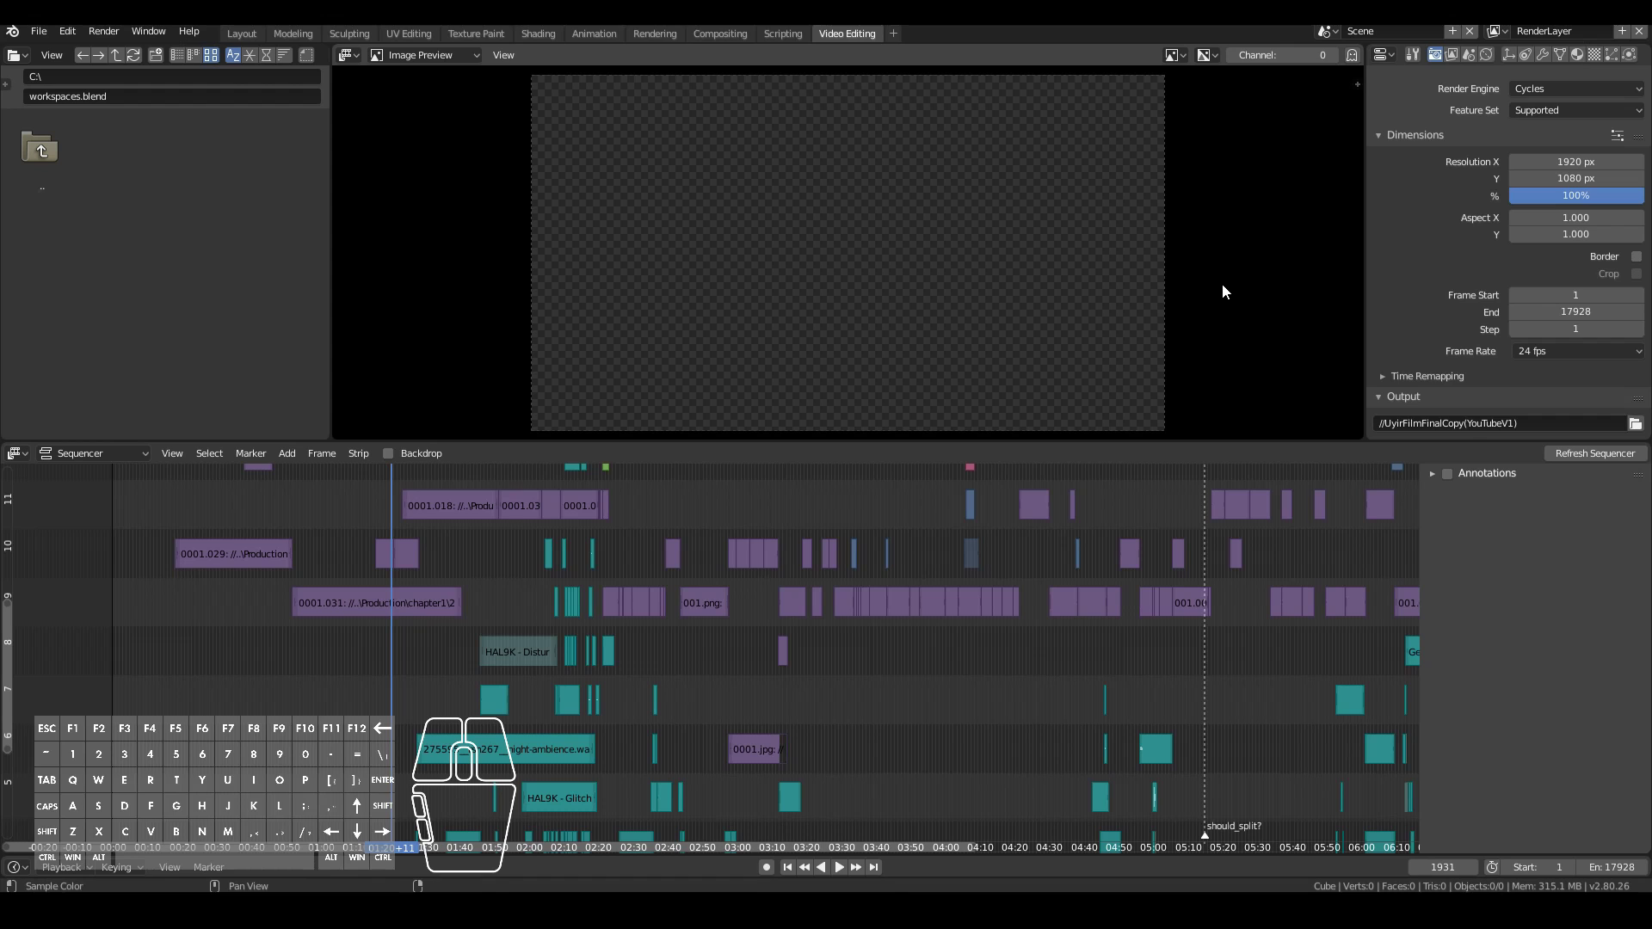
scroll(949, 611, down, 3)
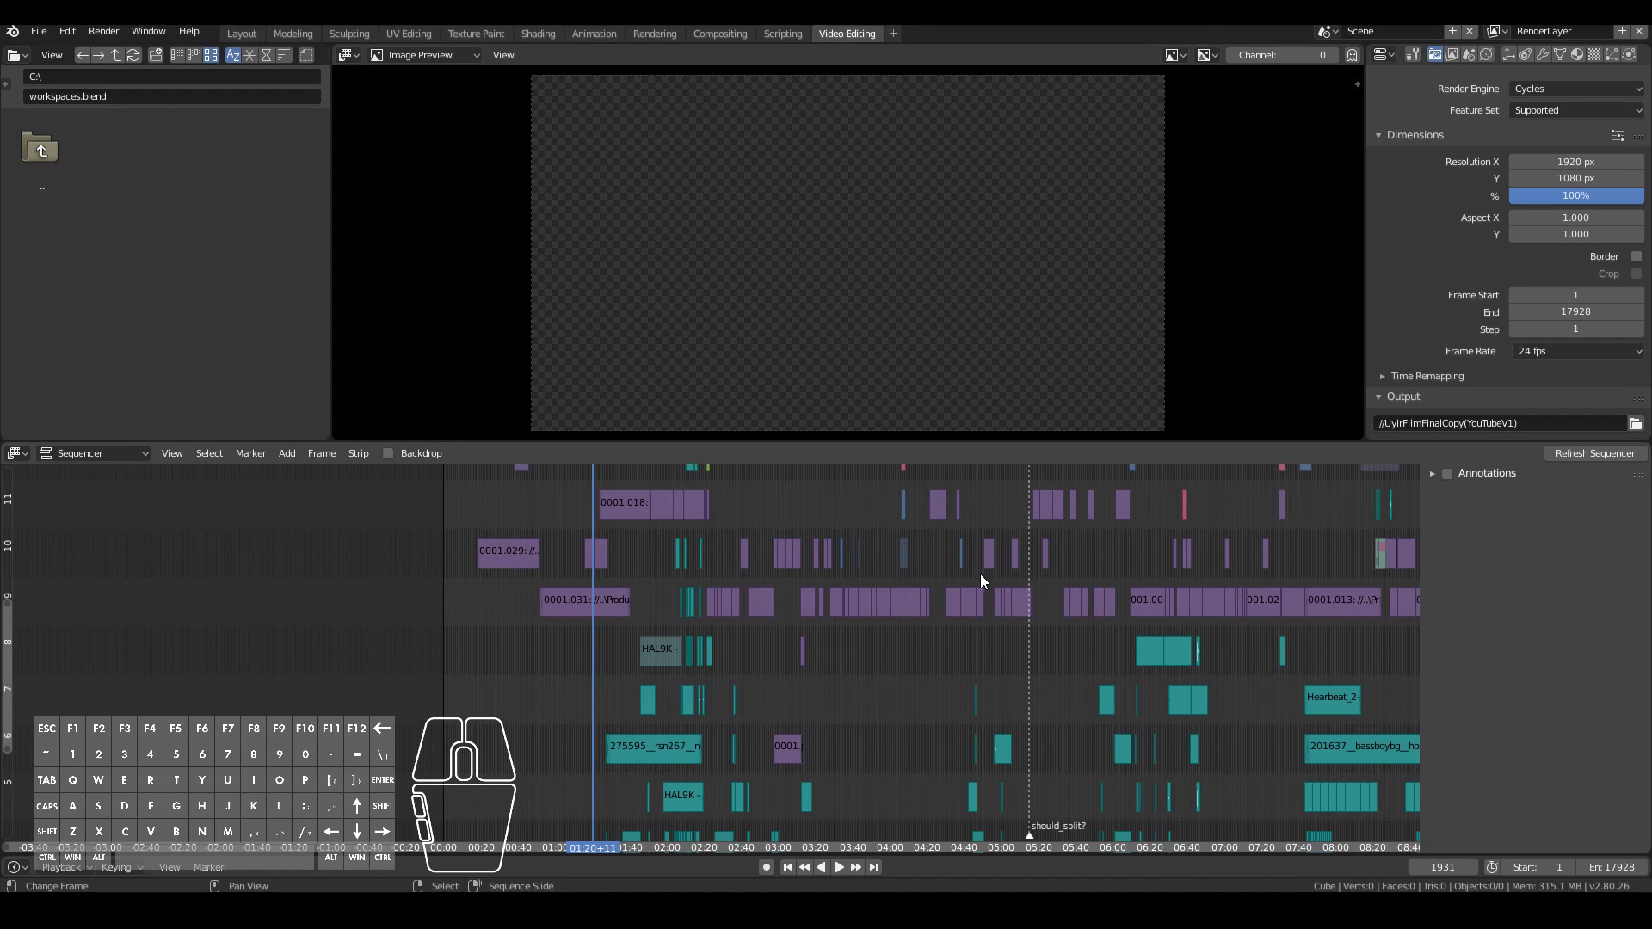
middle_drag(979, 575, 651, 610)
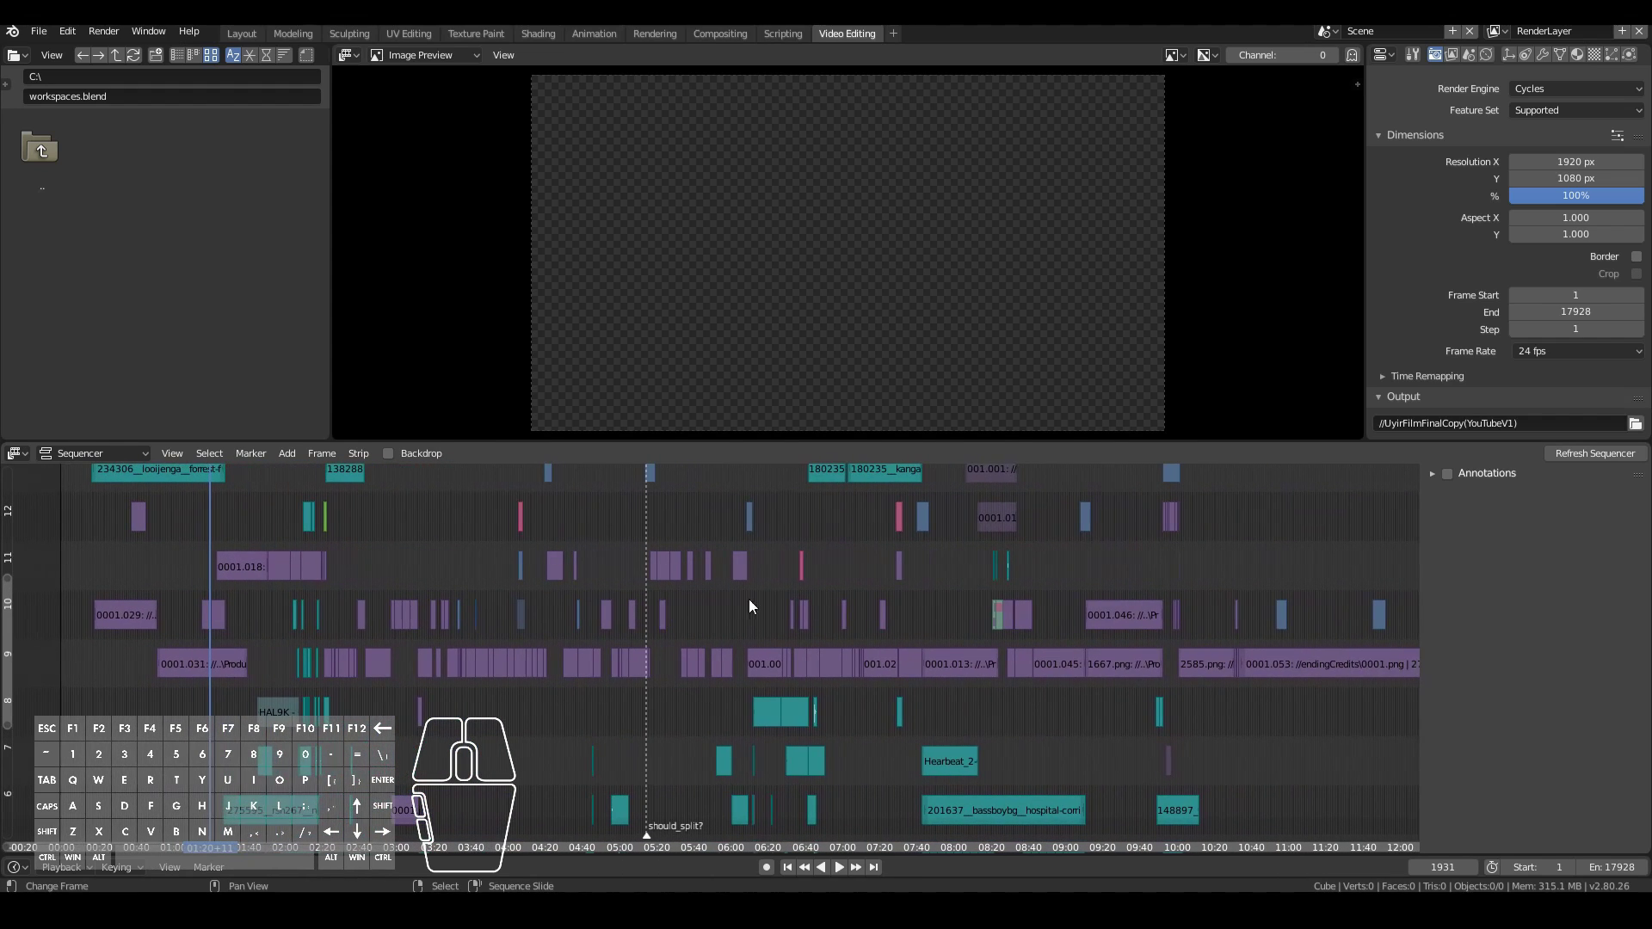
scroll(857, 594, down, 1)
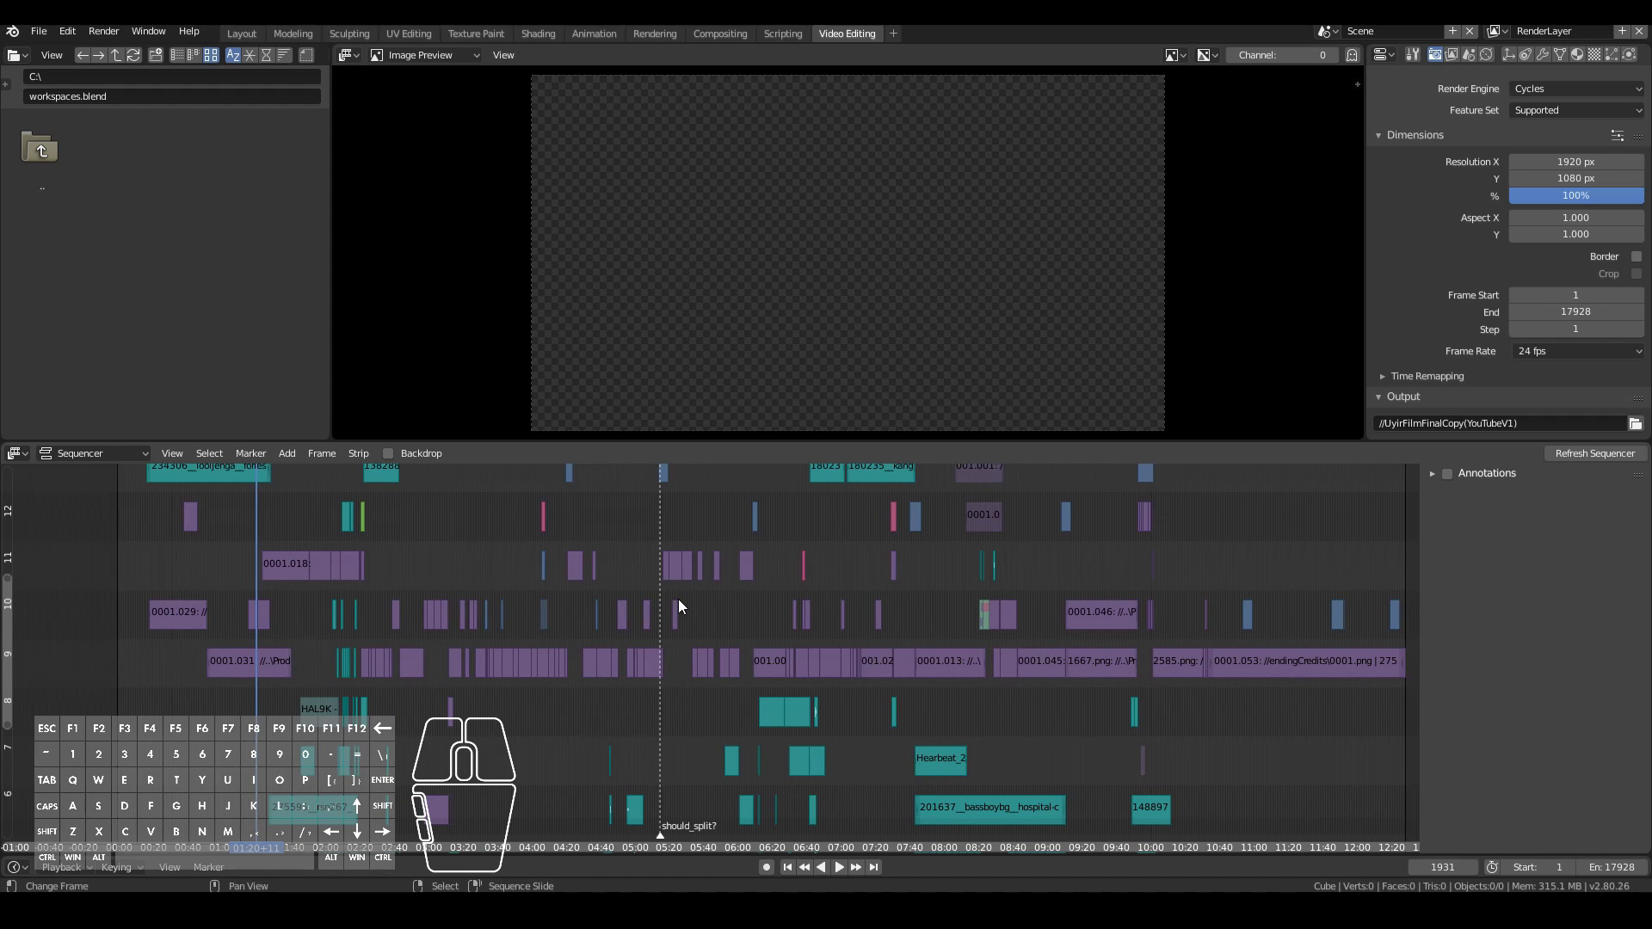
middle_drag(844, 542, 895, 557)
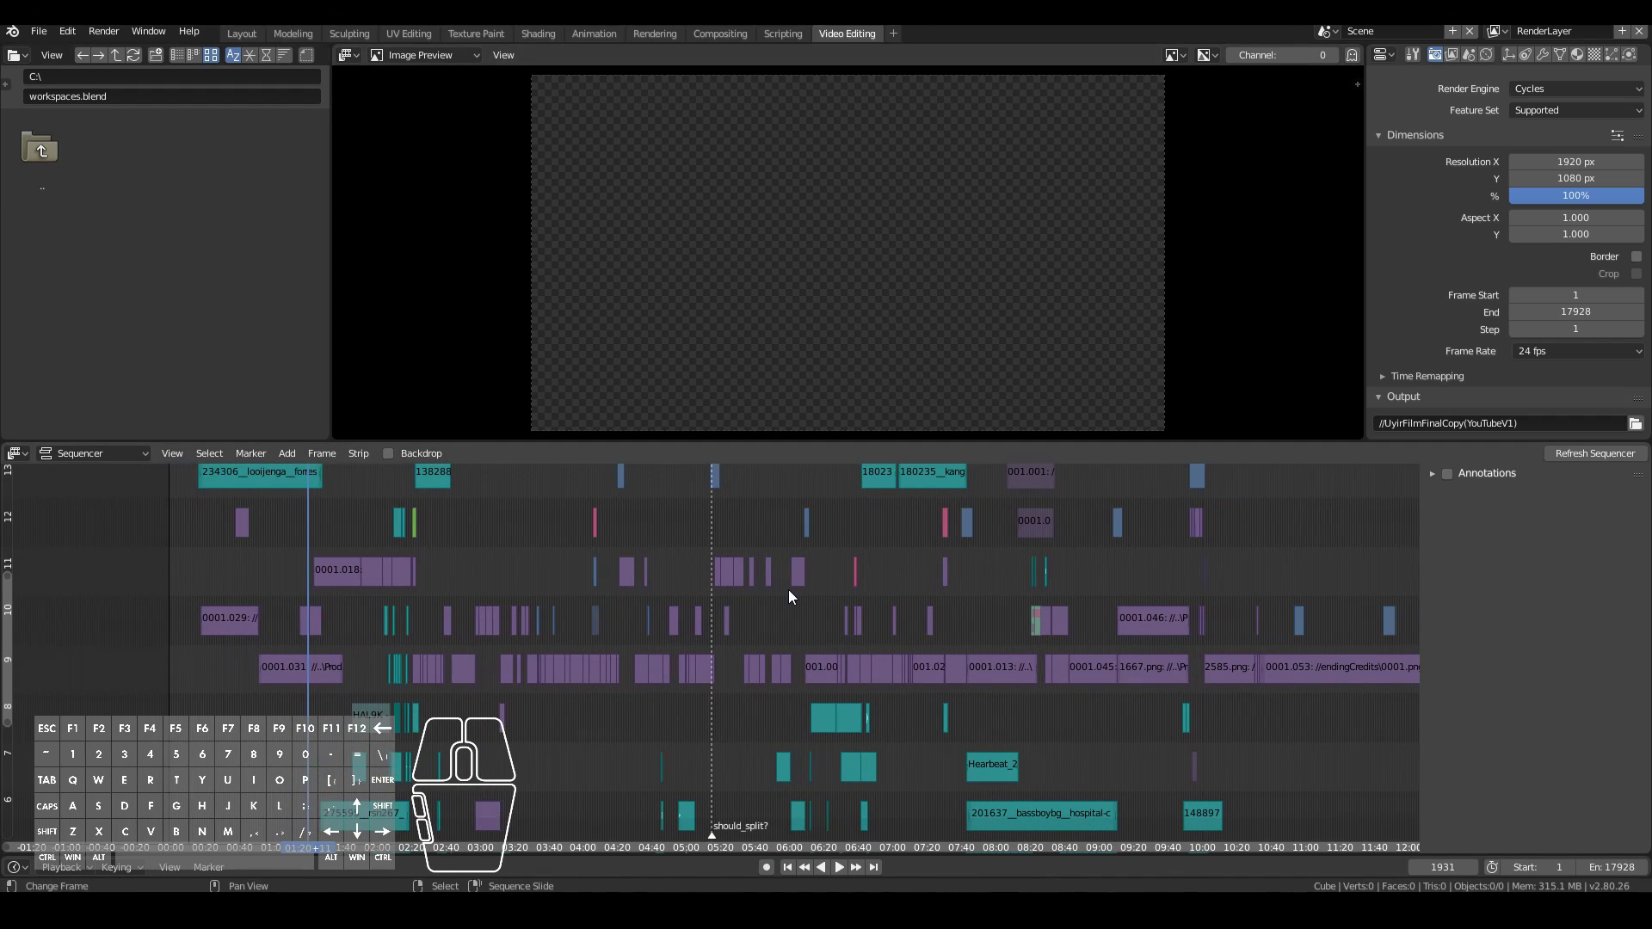
Step: Create a new file from the Video Editing template
click(46, 32)
mouse_move(55, 58)
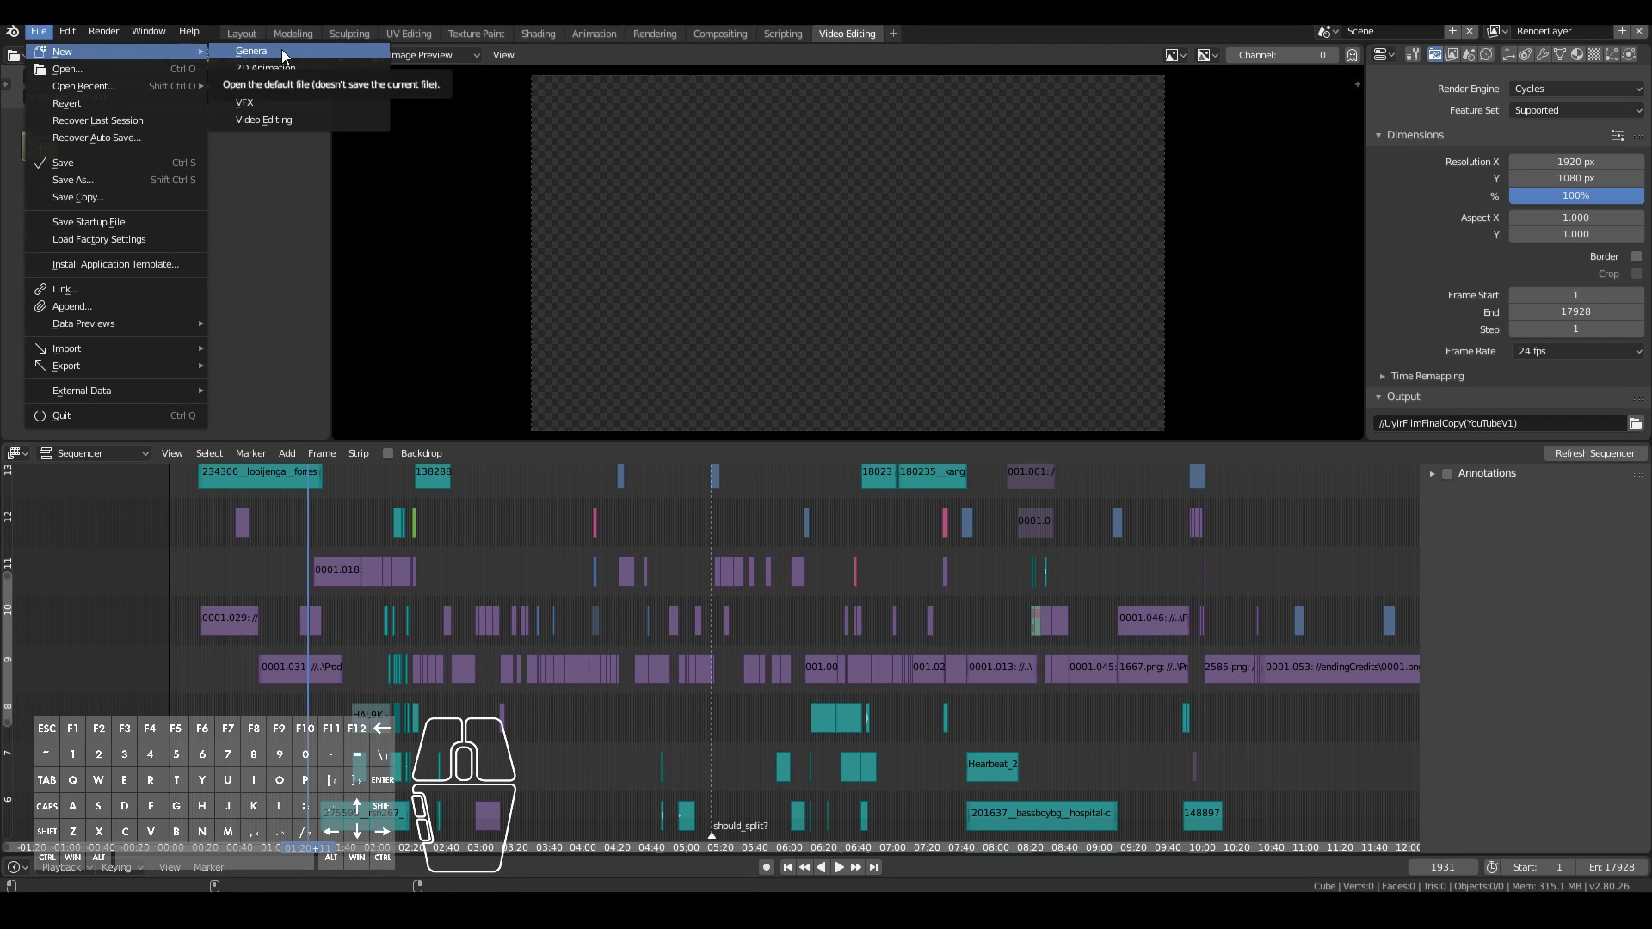
click(267, 119)
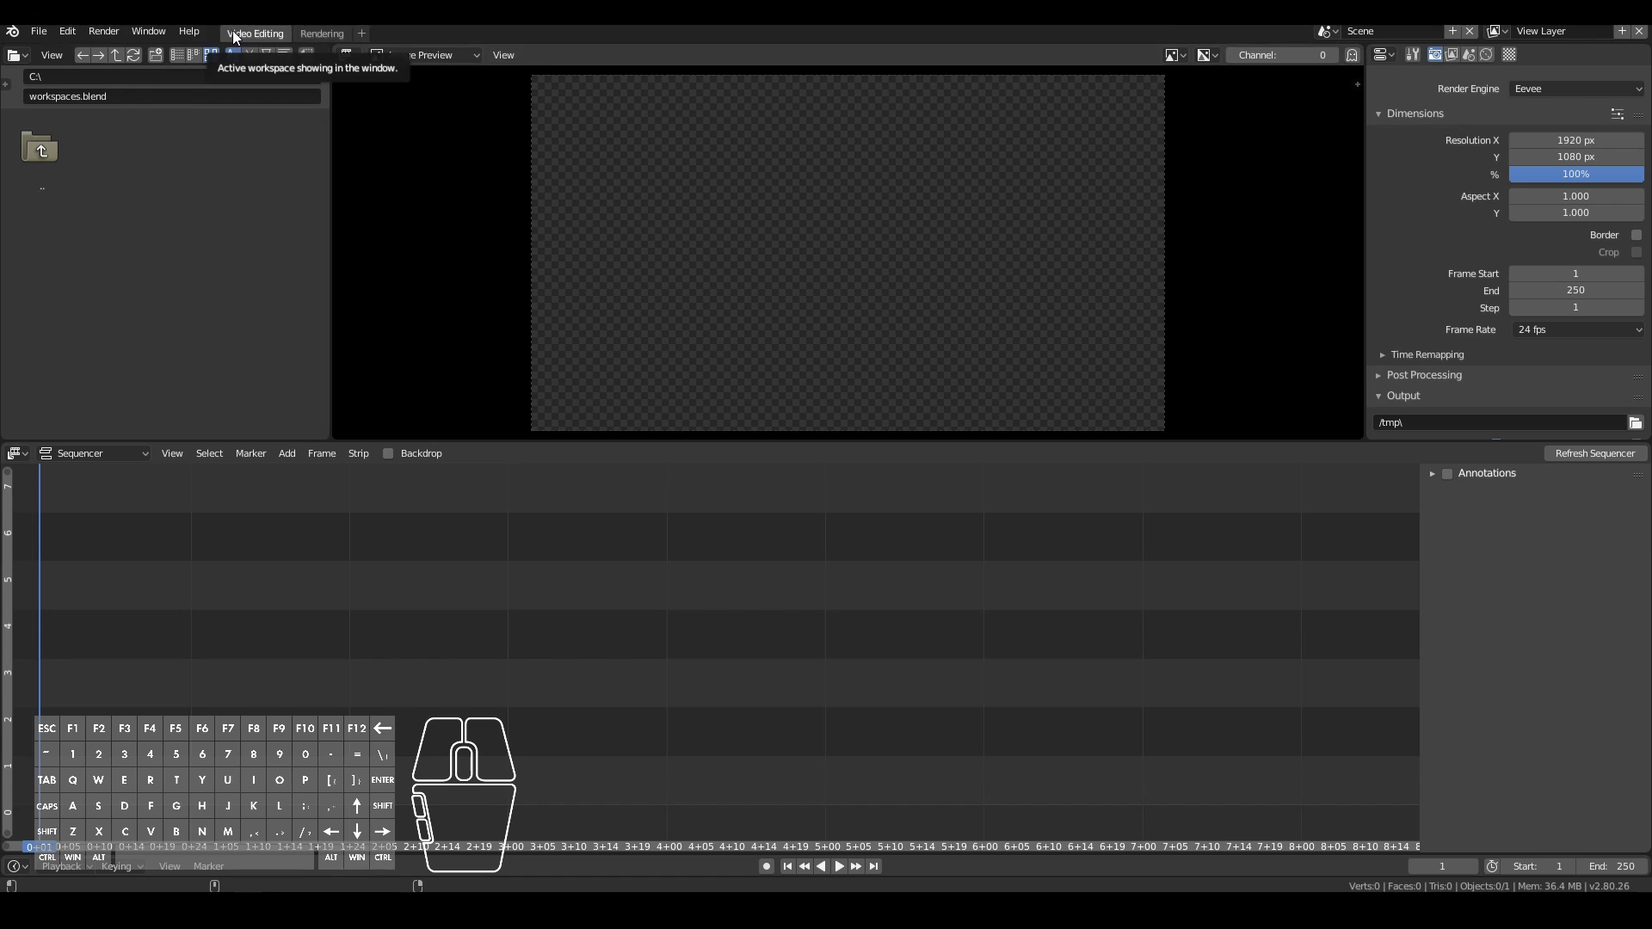
Step: Examine the Rendering workspace, and in the Video Editing workspace review the output settings and available file formats
click(315, 34)
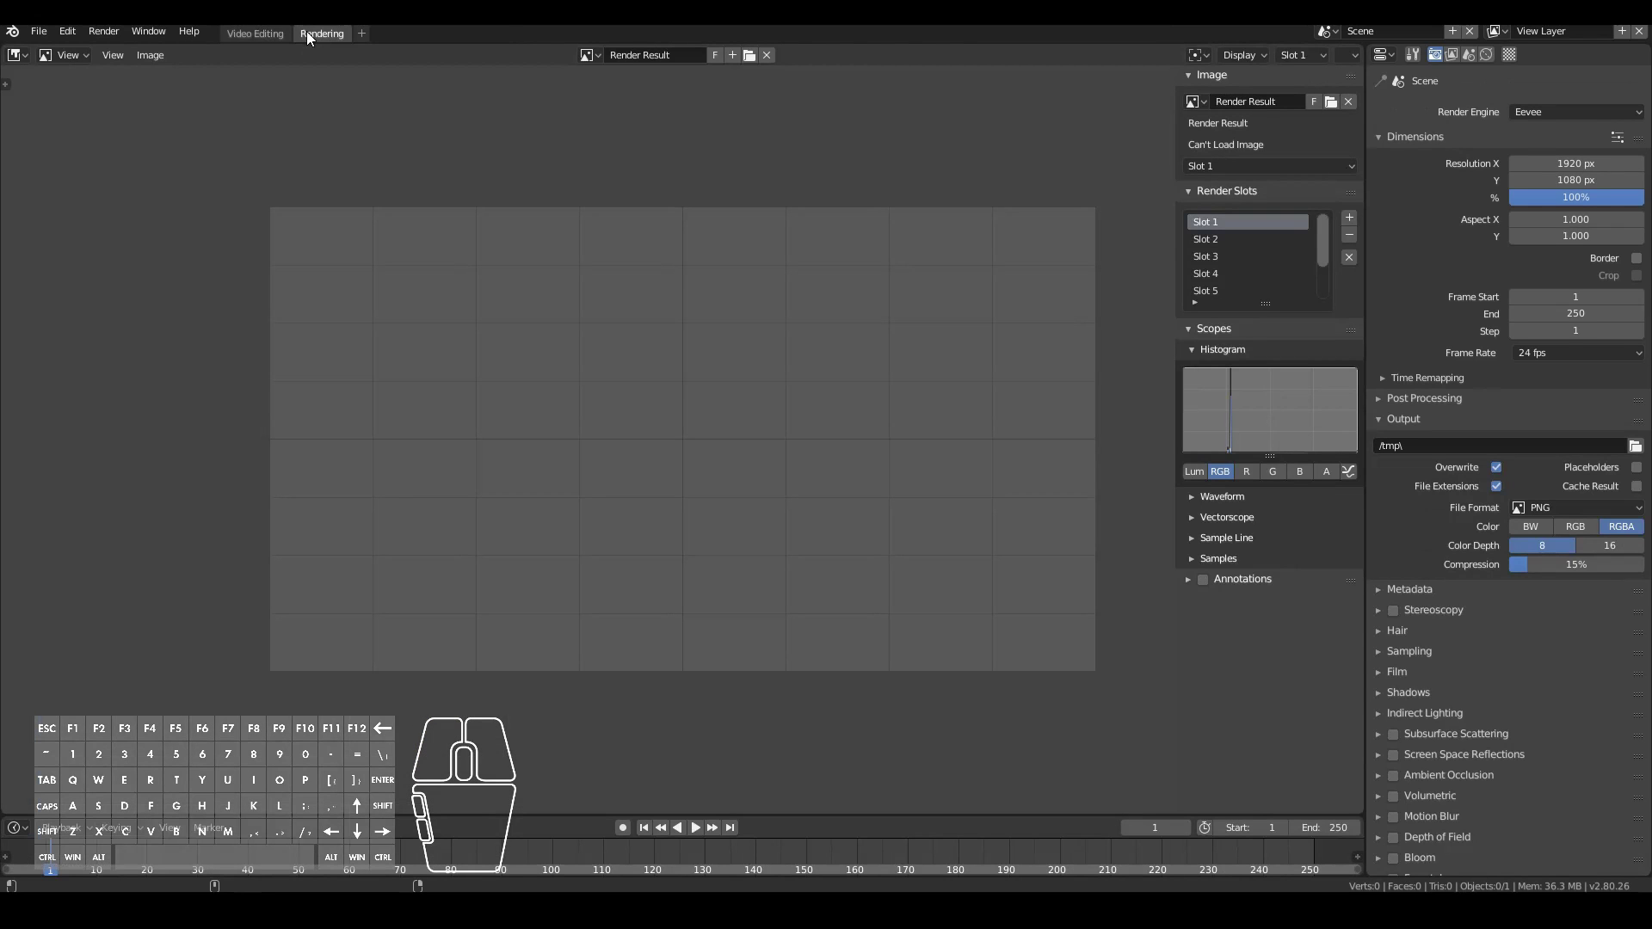
click(262, 37)
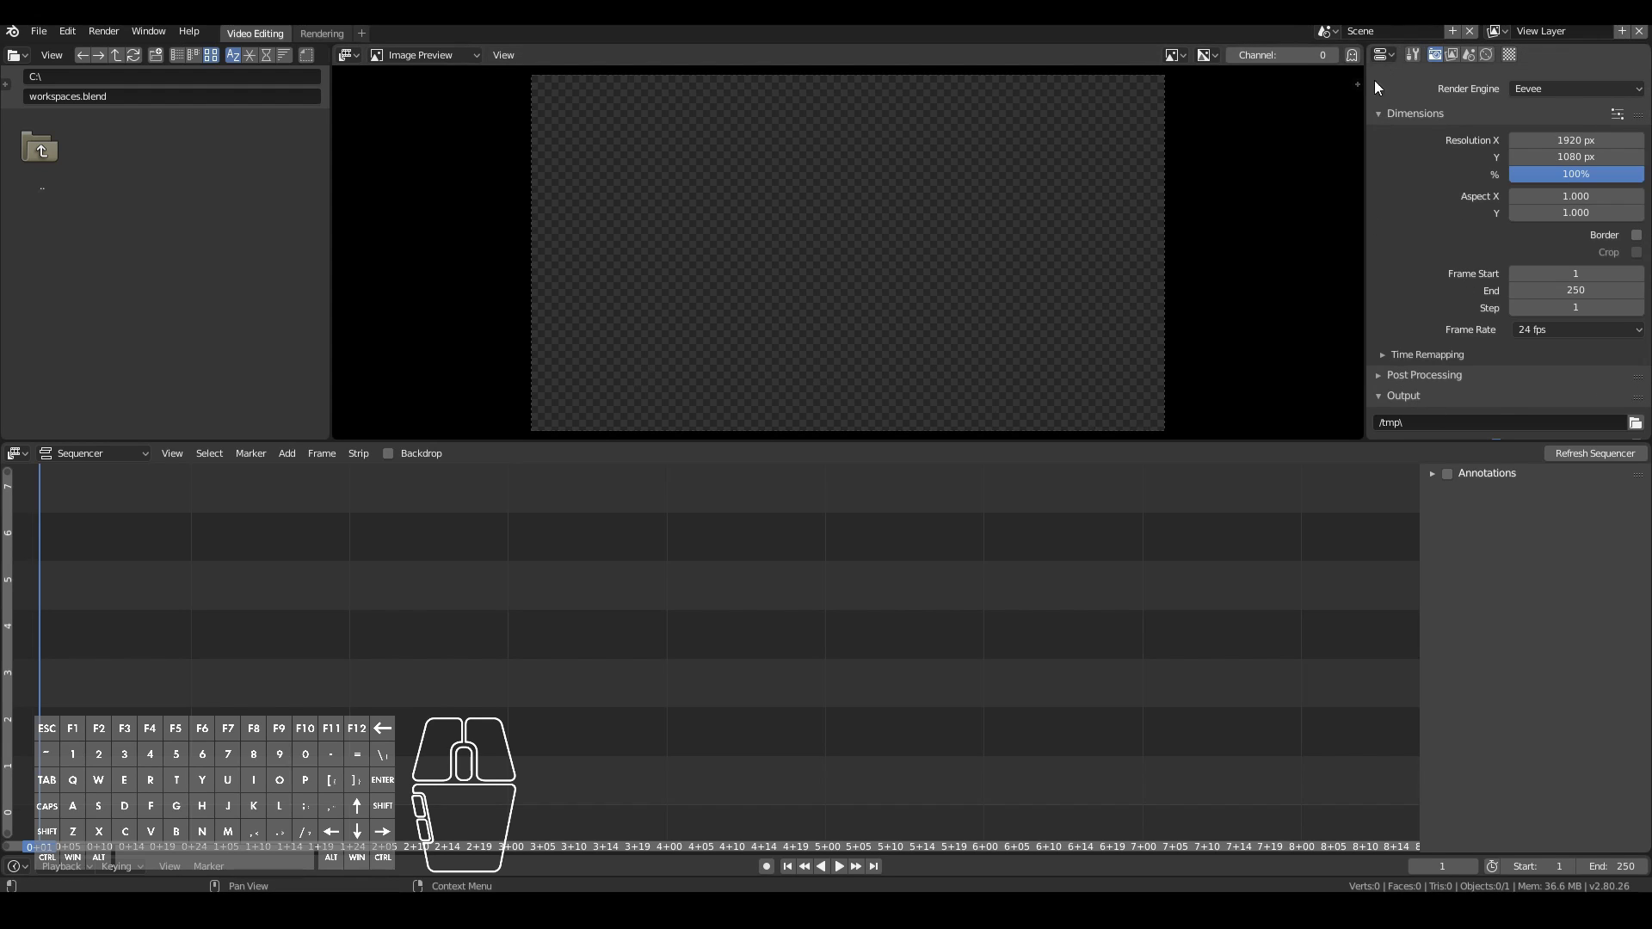
scroll(1499, 260, down, 8)
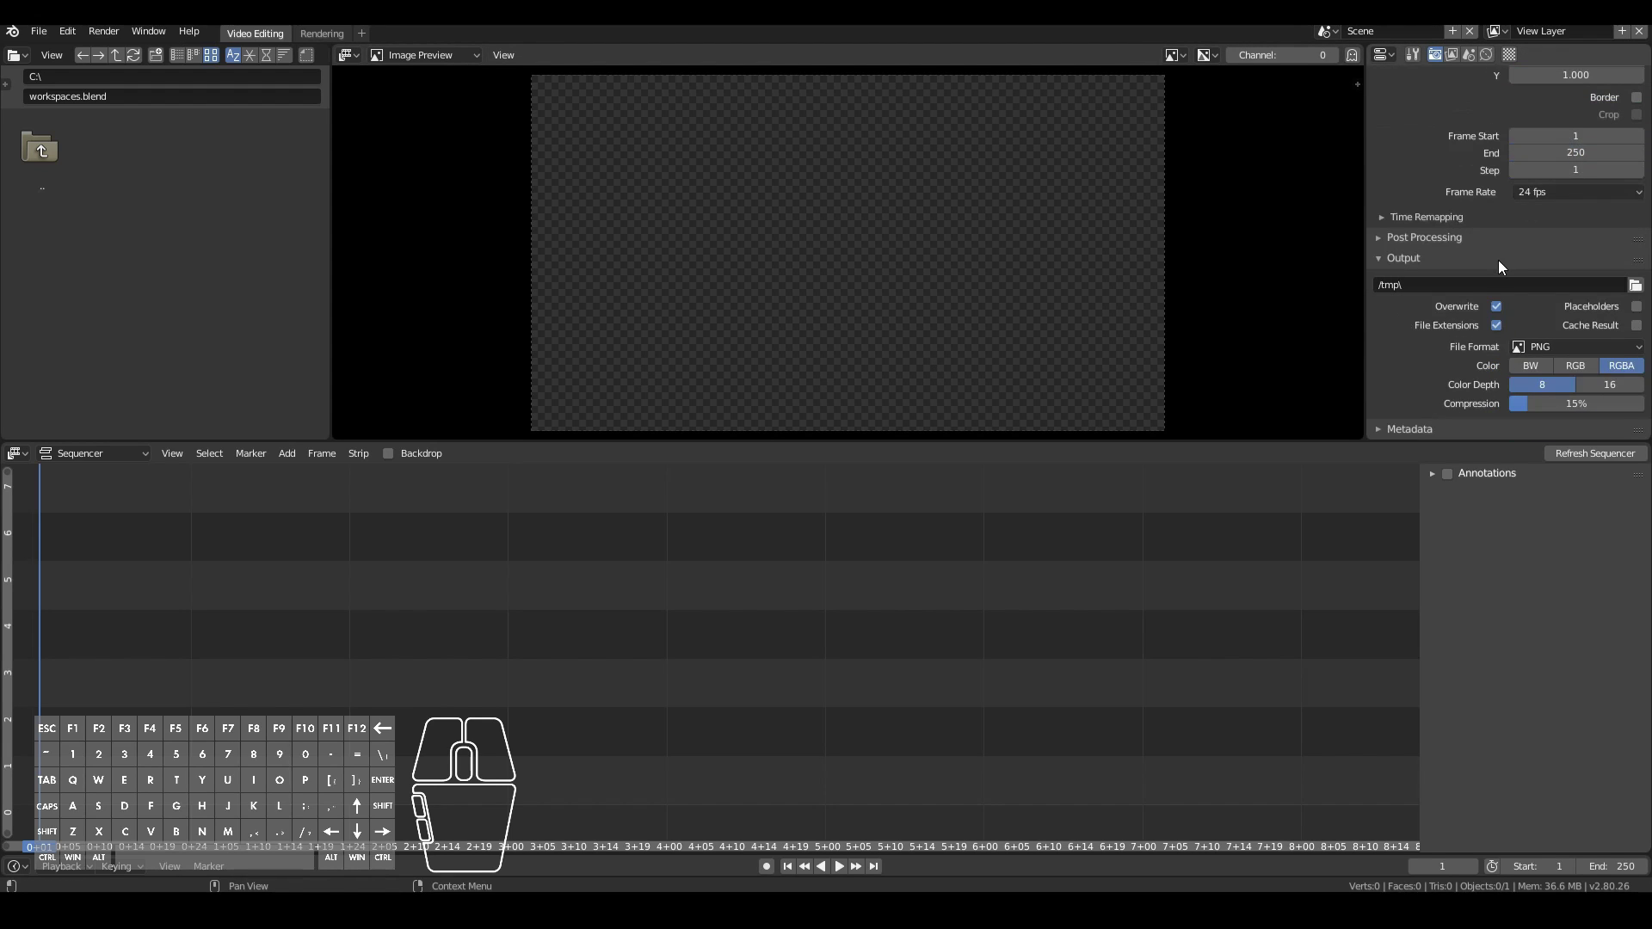
click(1527, 210)
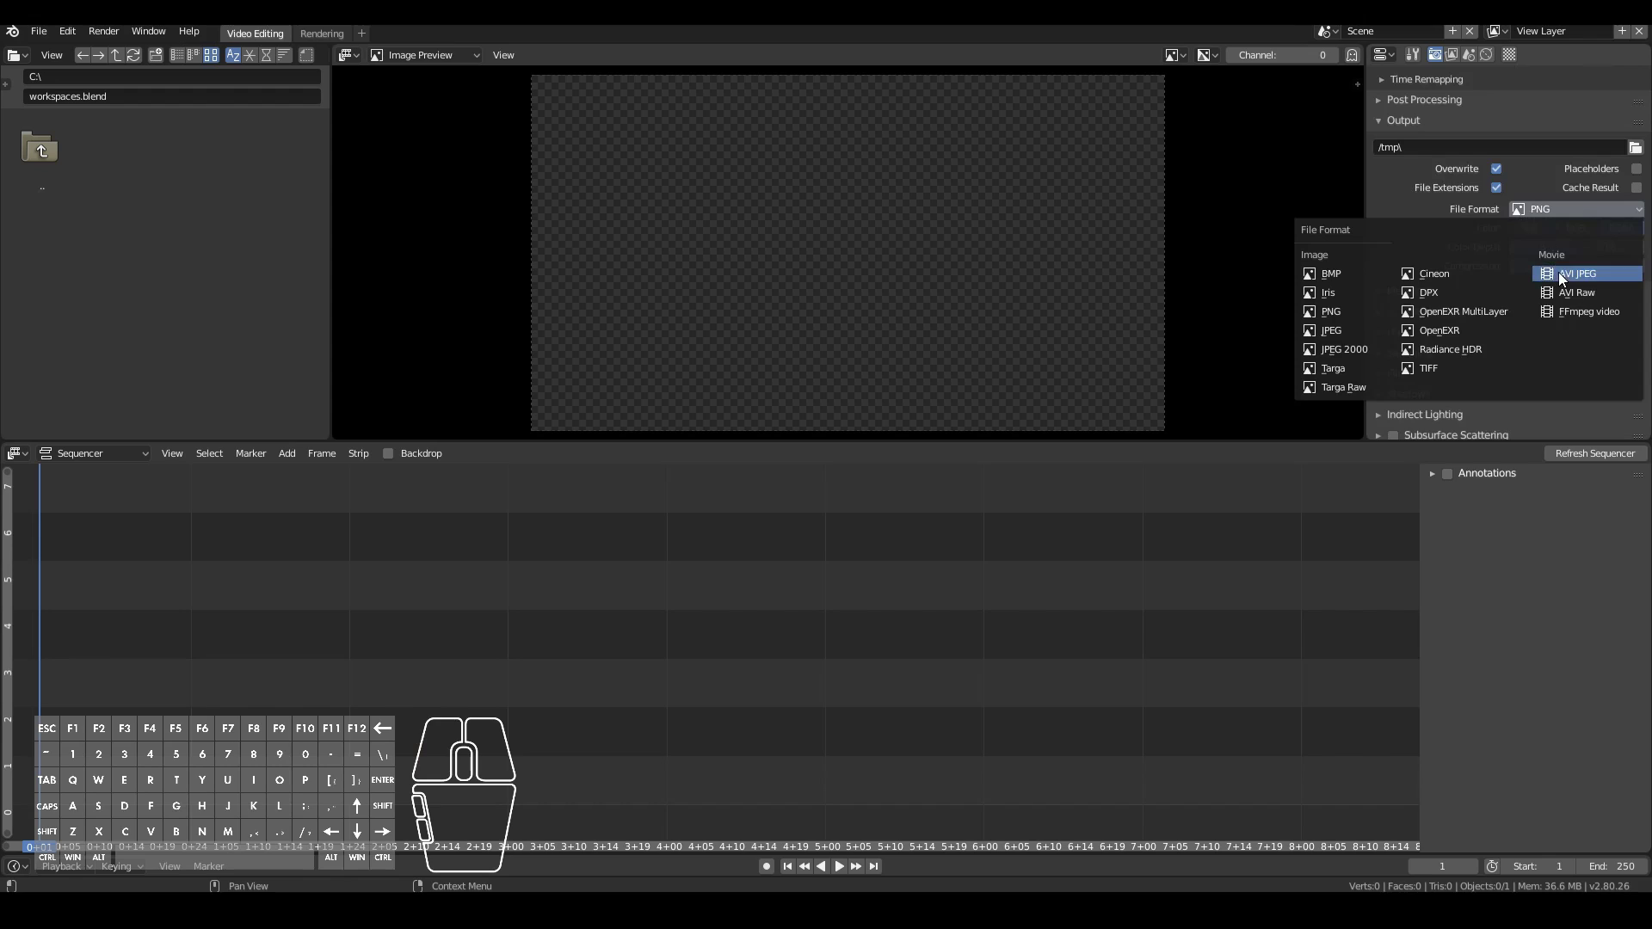
scroll(1456, 277, down, 2)
scroll(1456, 277, down, 2)
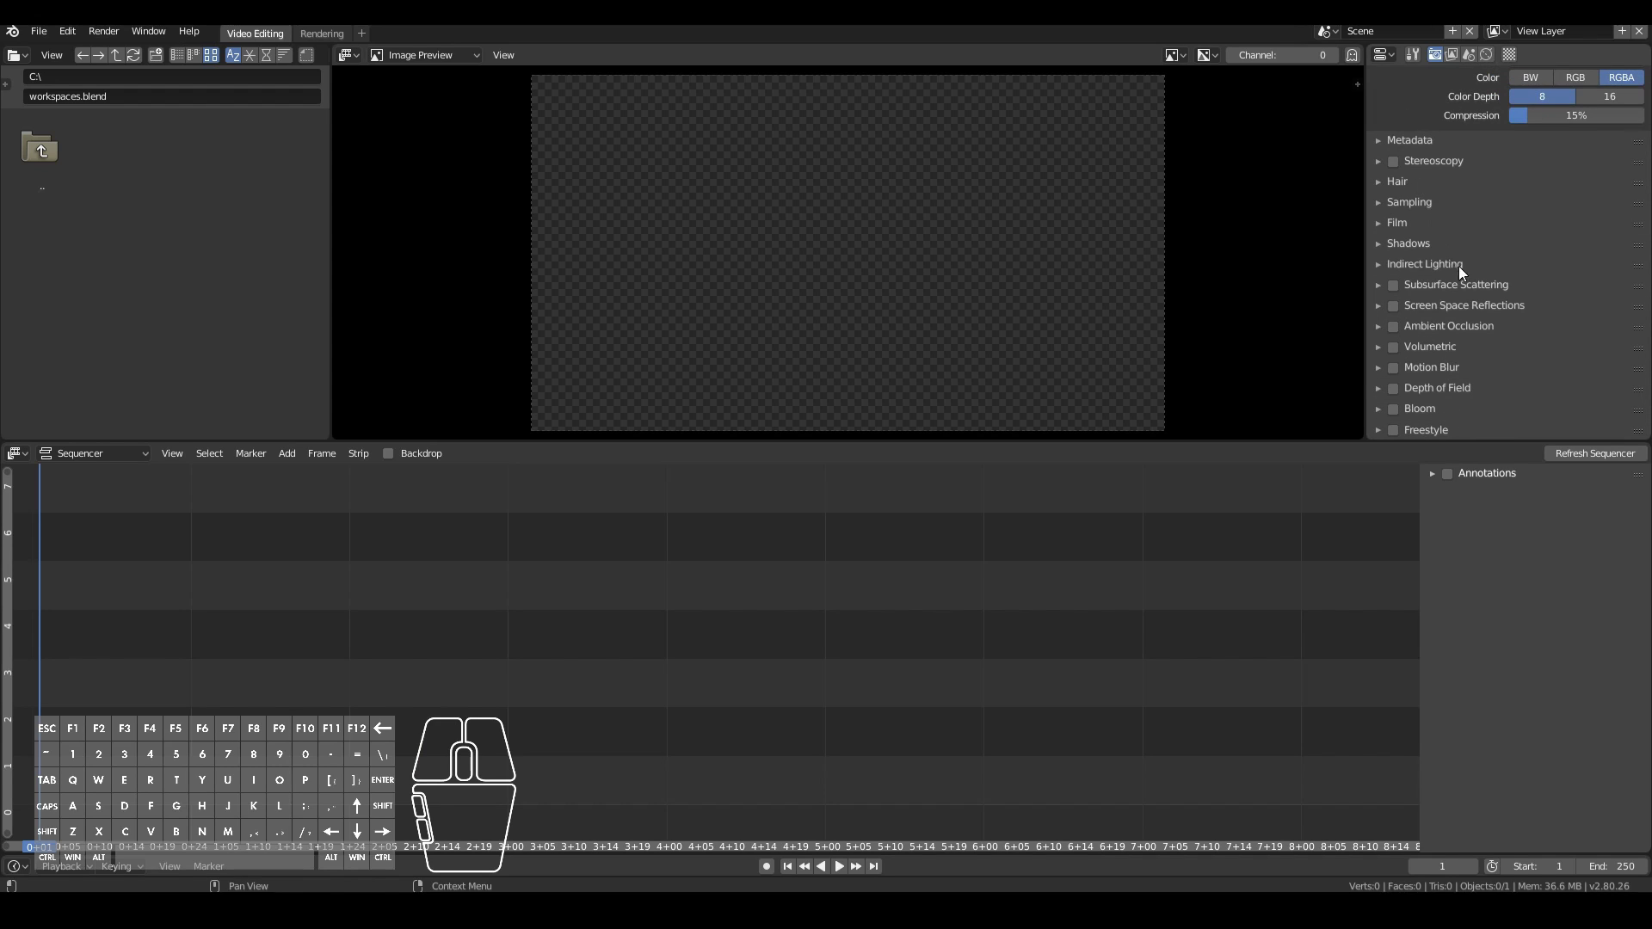
scroll(1458, 266, up, 12)
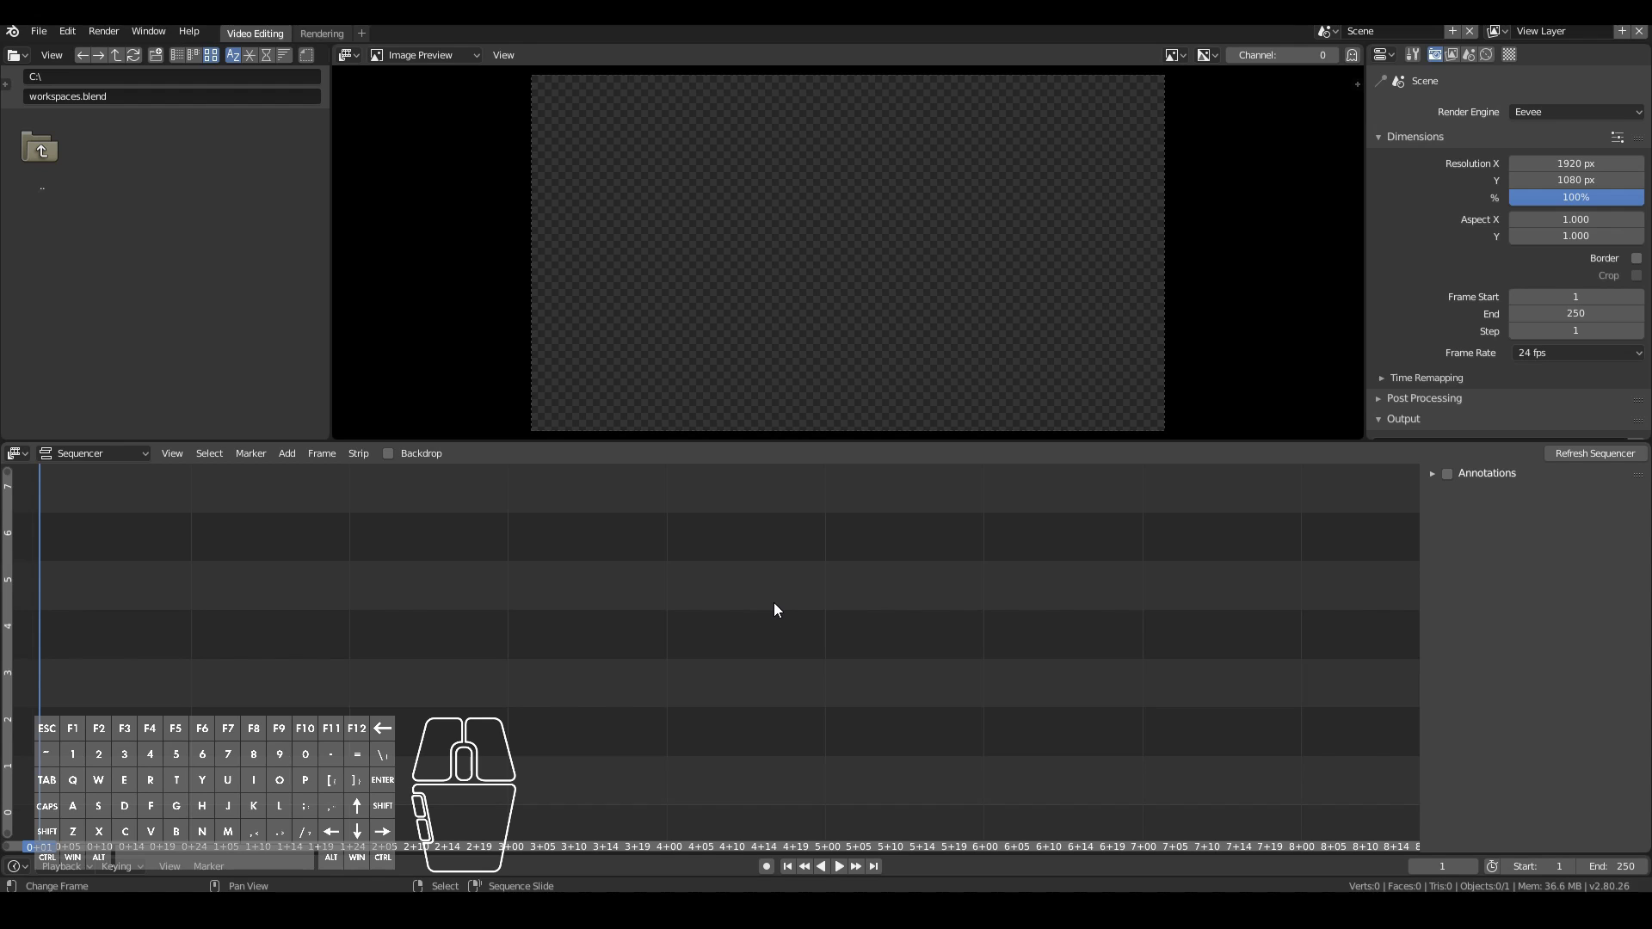
Step: Add Uyir_Youtube2.mp4 with its sound as a movie strip at frame 1 and delete the added strips
scroll(757, 654, down, 3)
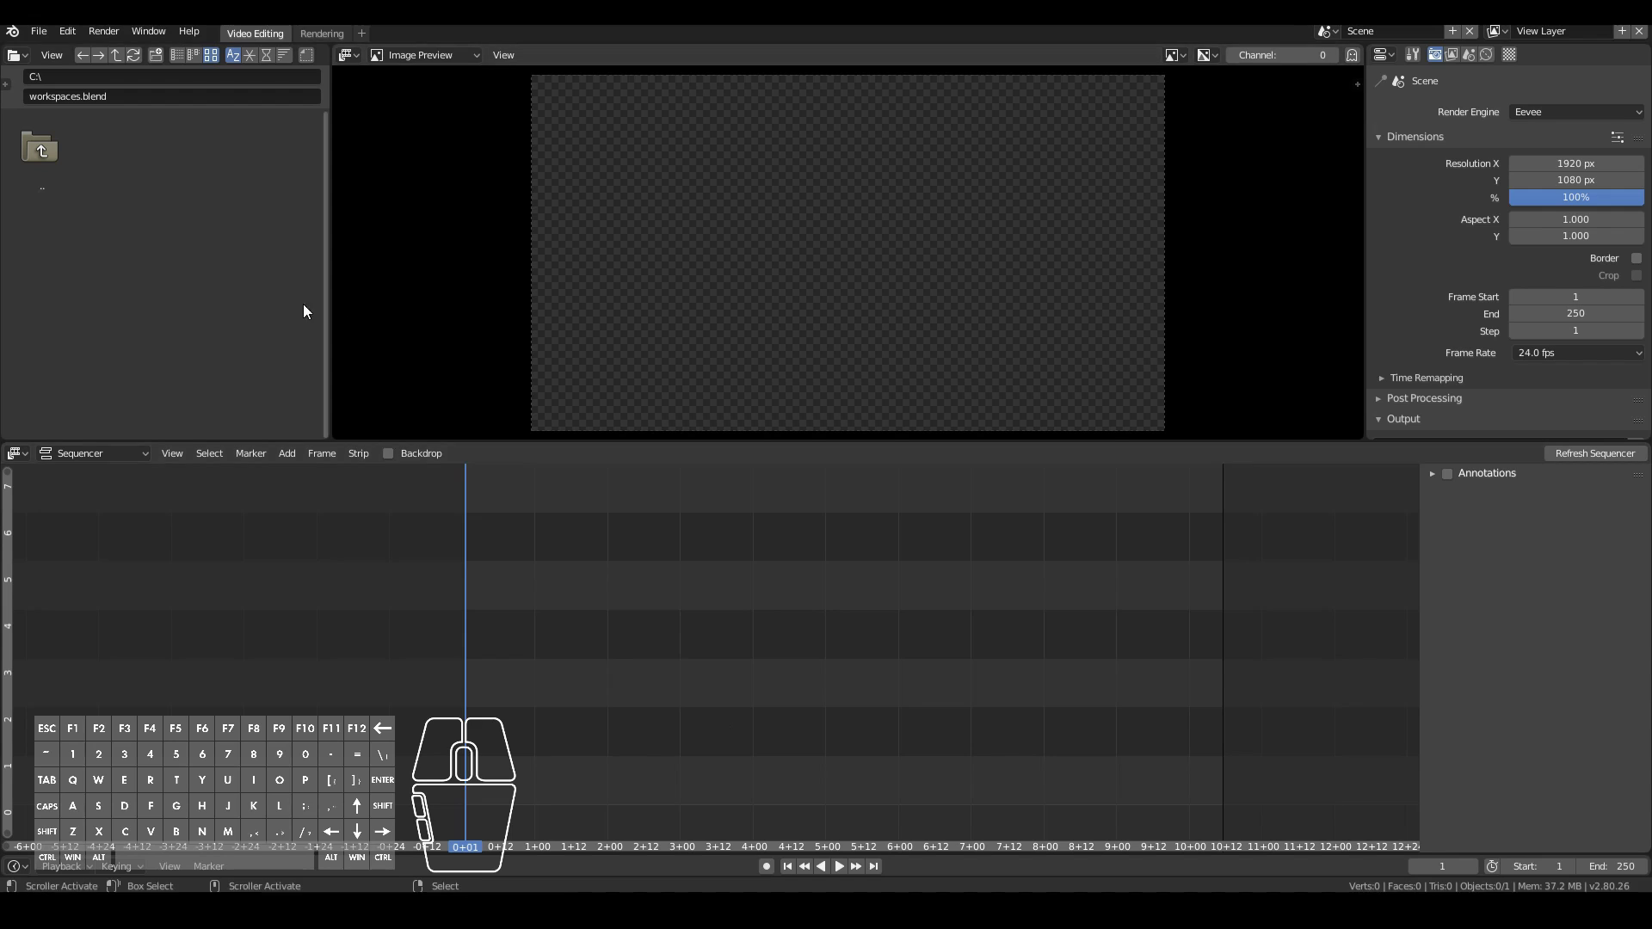
click(286, 453)
click(308, 525)
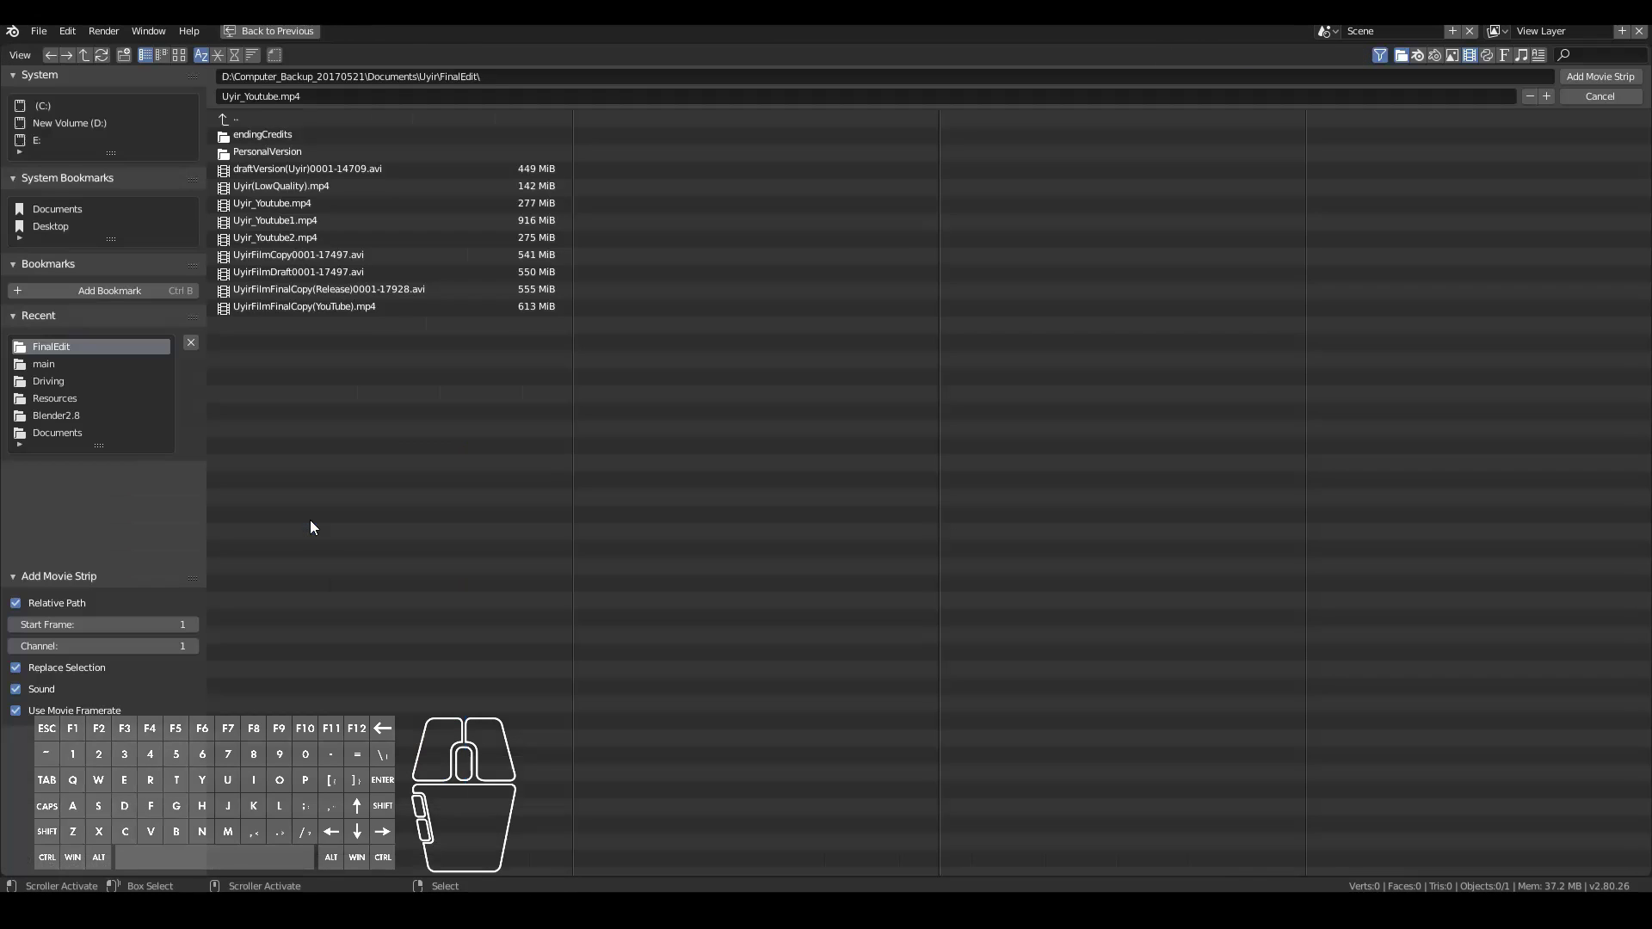
double_click(306, 239)
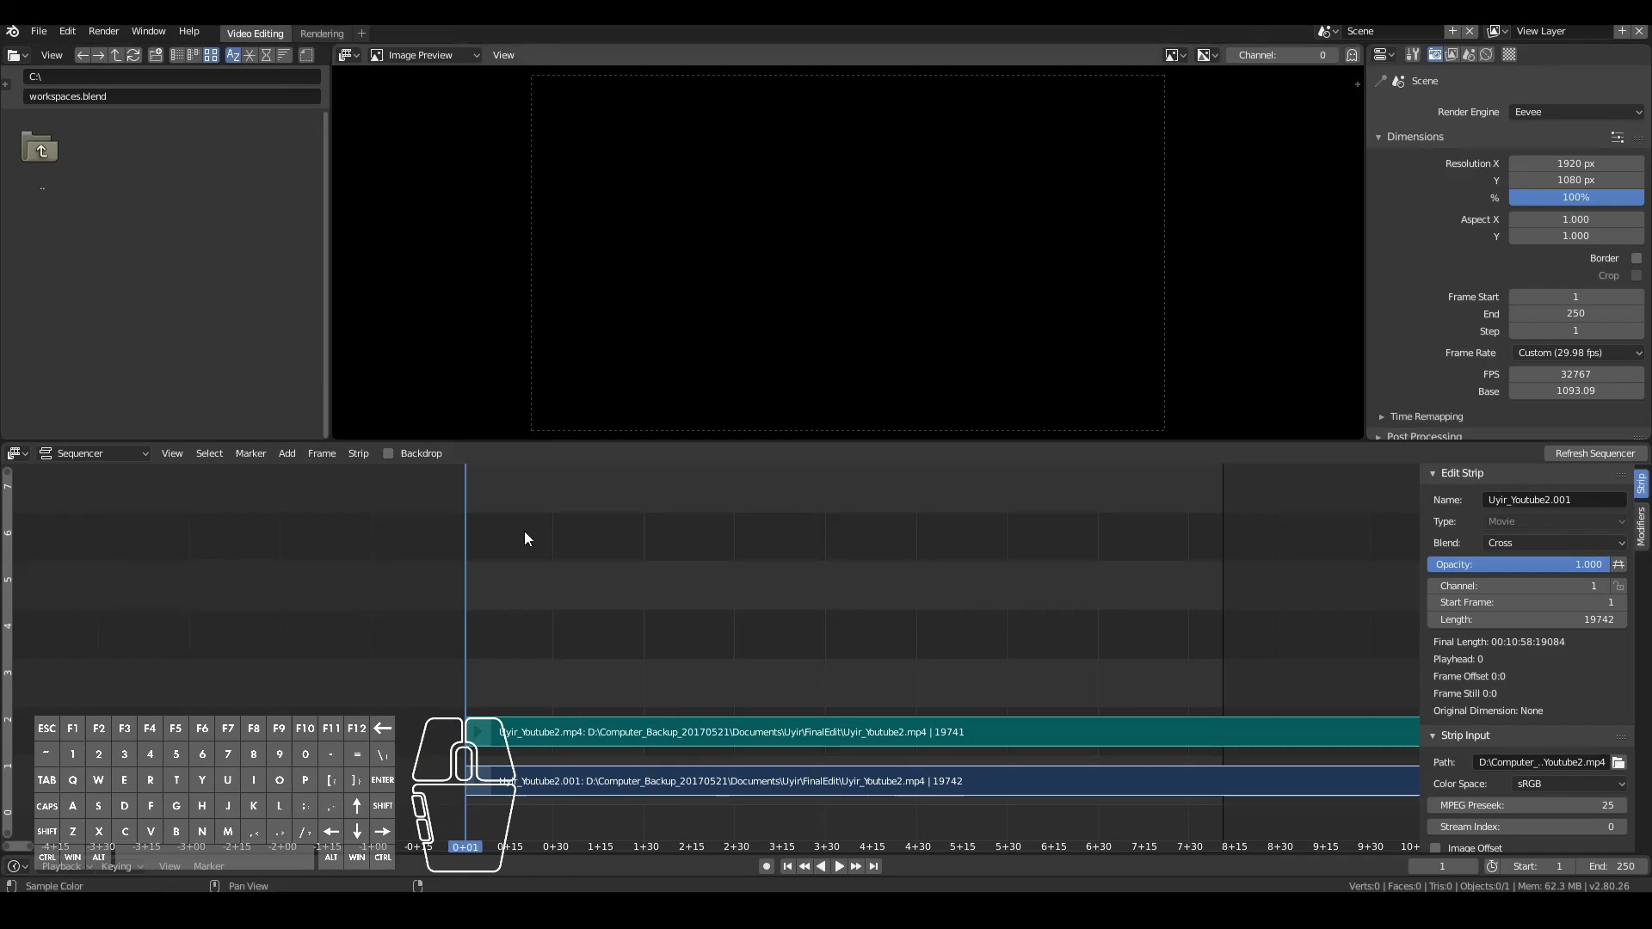
key(x)
click(768, 780)
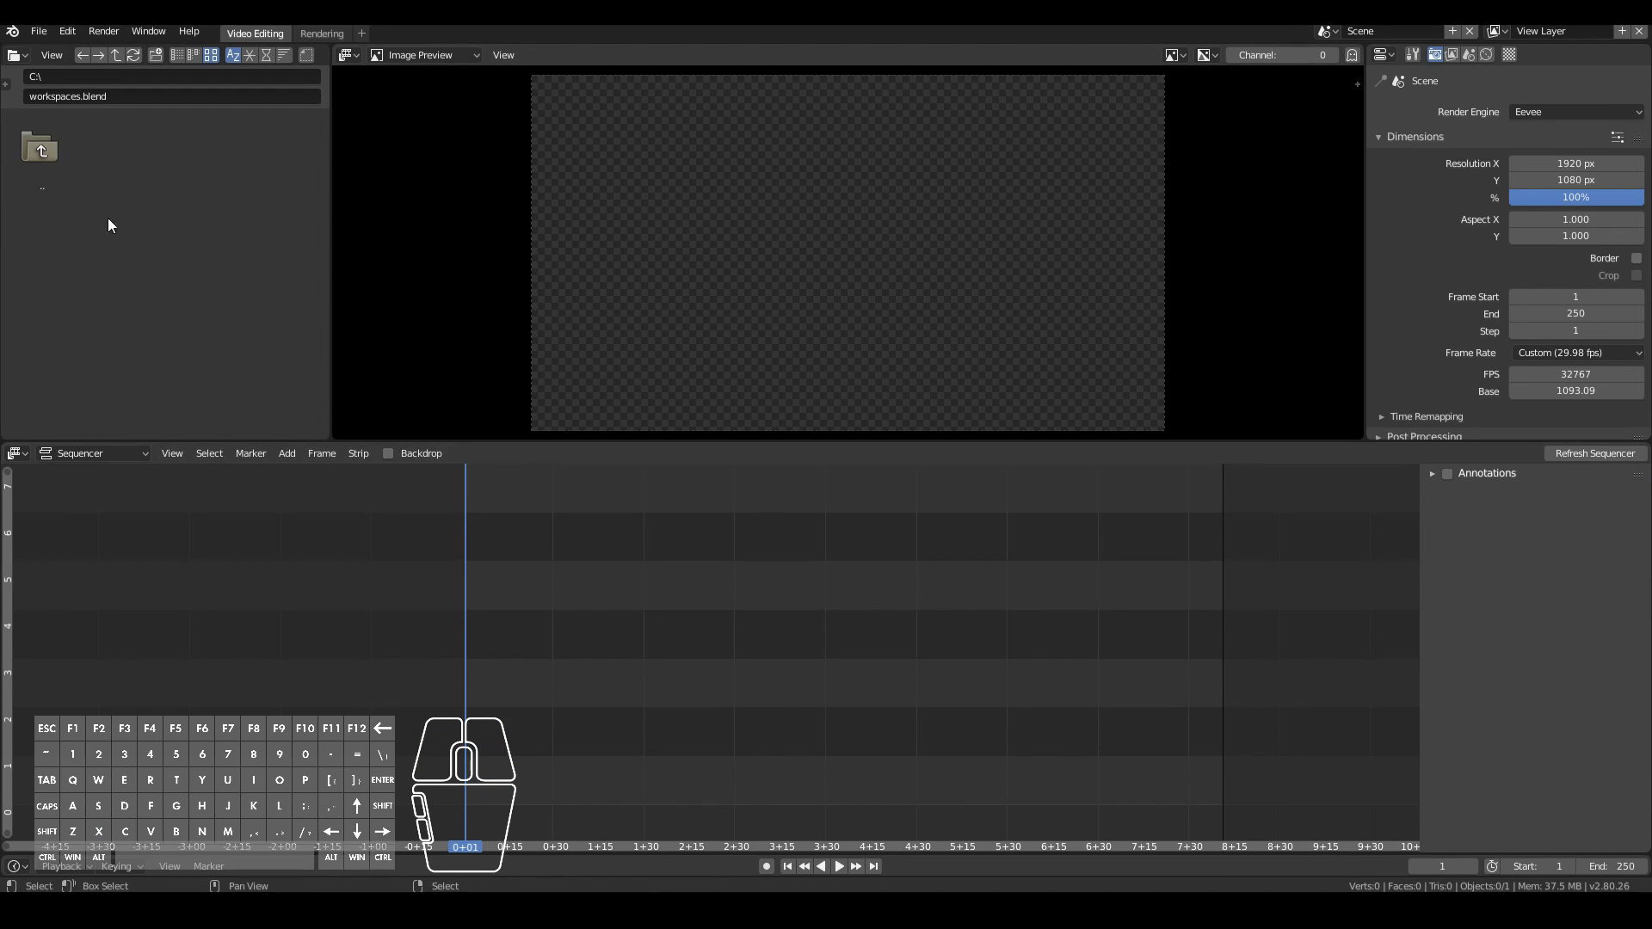
Step: Browse to the FinalEdit folder in the file browser and place Uyir_Youtube2.mp4 in the sequencer starting at frame 1
double_click(42, 172)
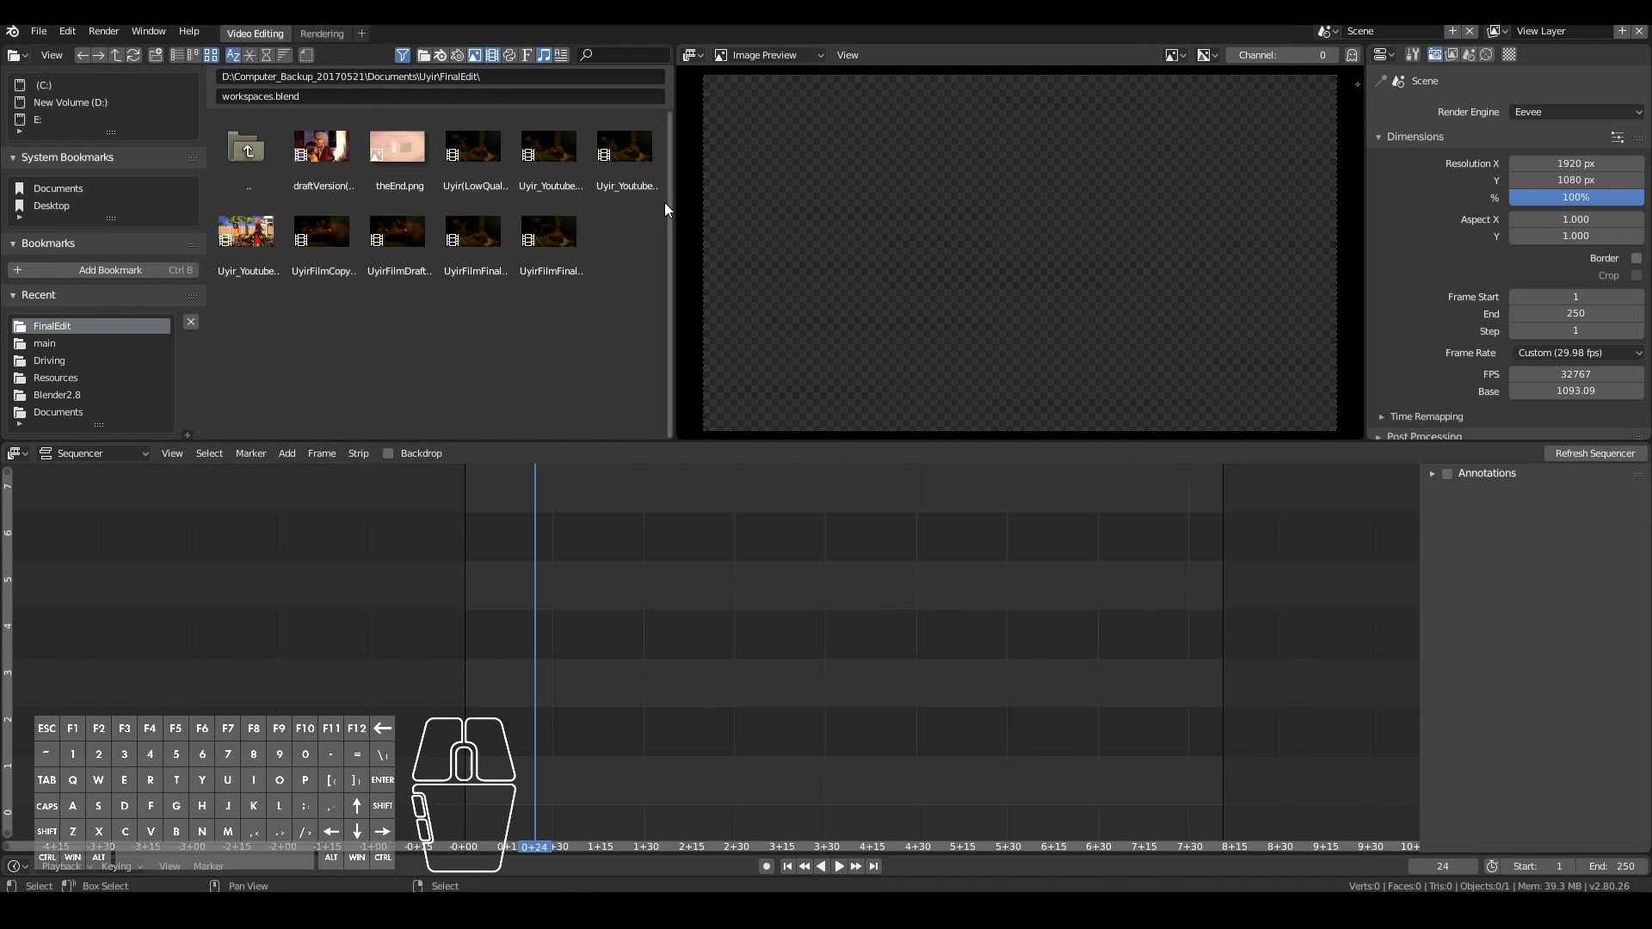
drag(674, 203, 669, 207)
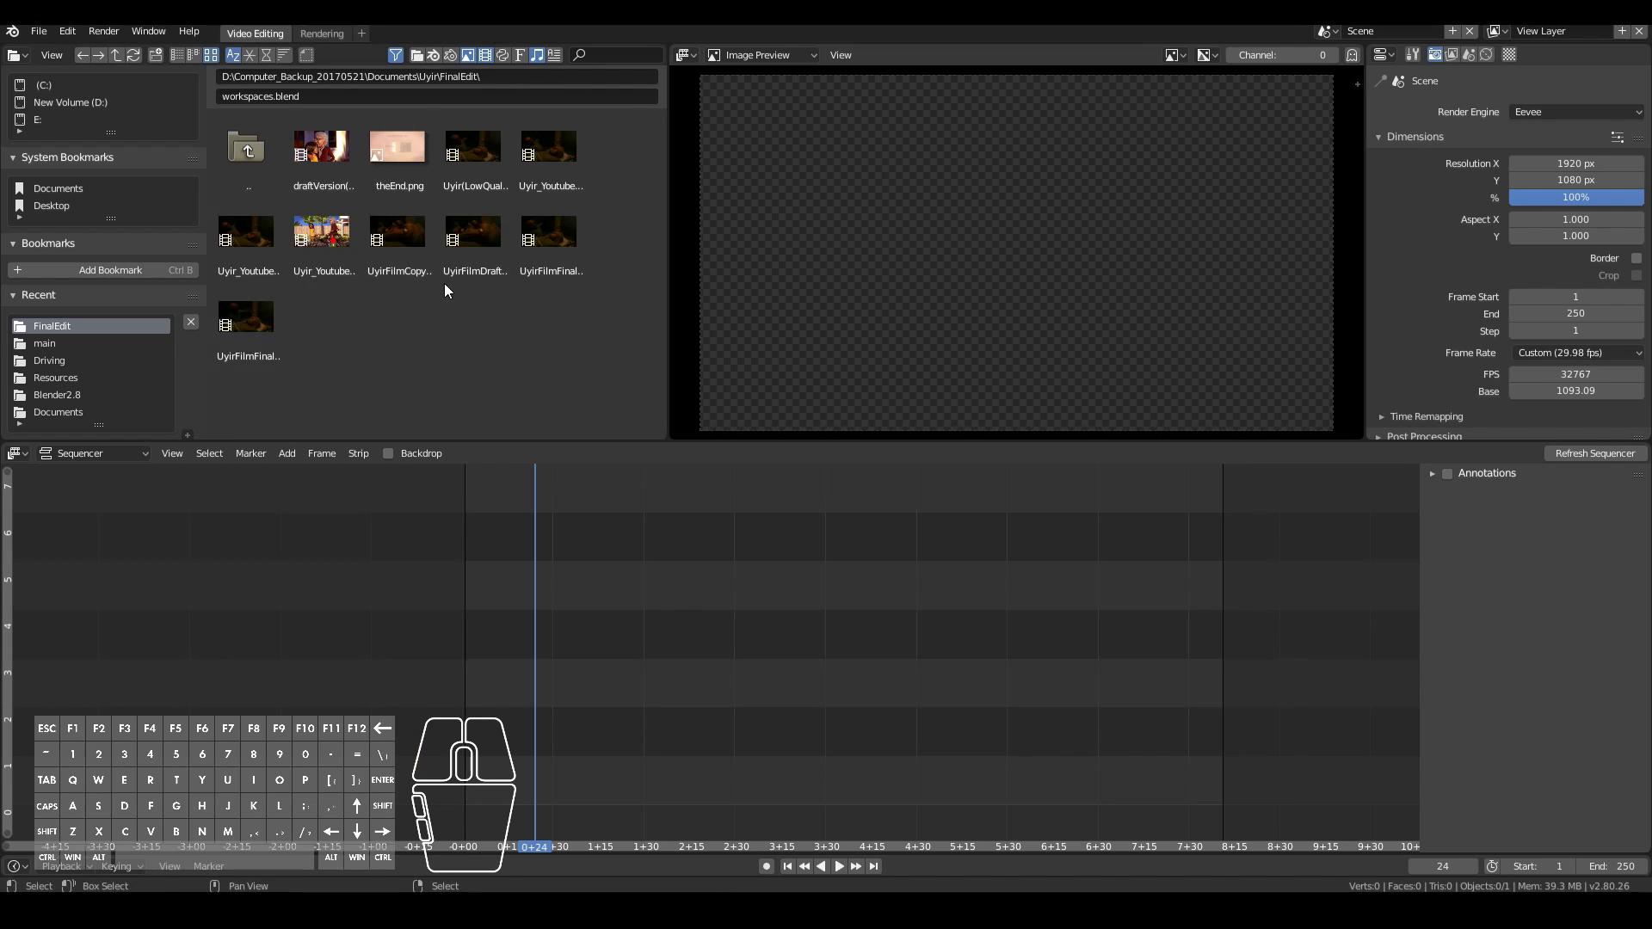
click(303, 224)
drag(303, 224, 548, 611)
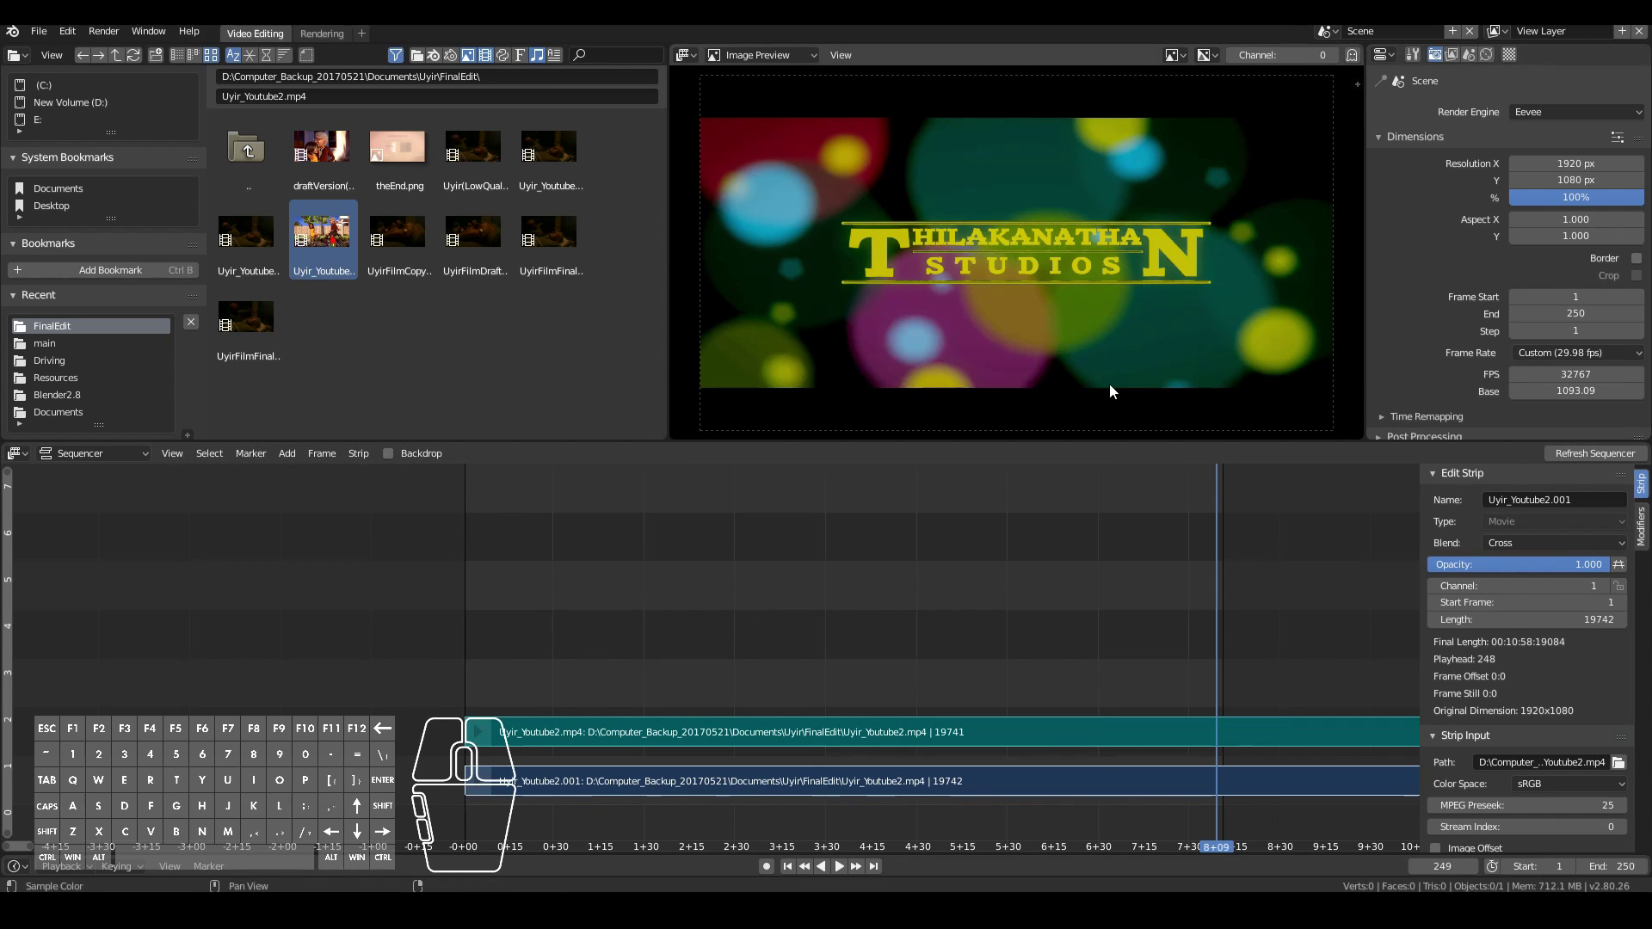
Step: Set the scene frame rate to 29.97 fps
click(1567, 355)
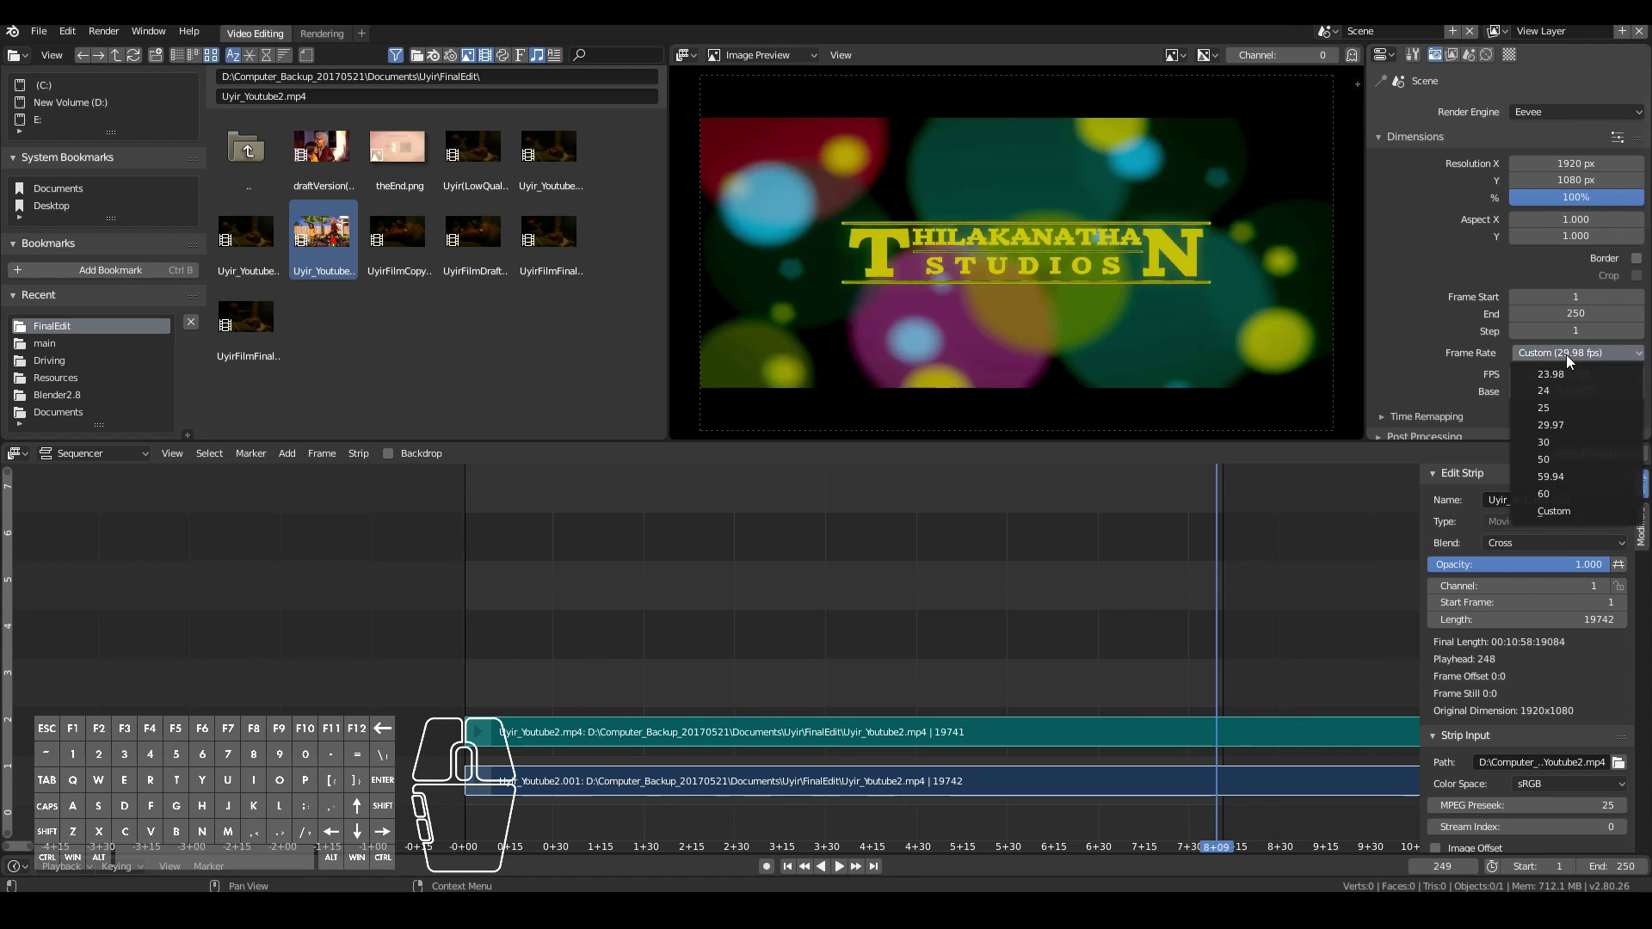
click(1551, 425)
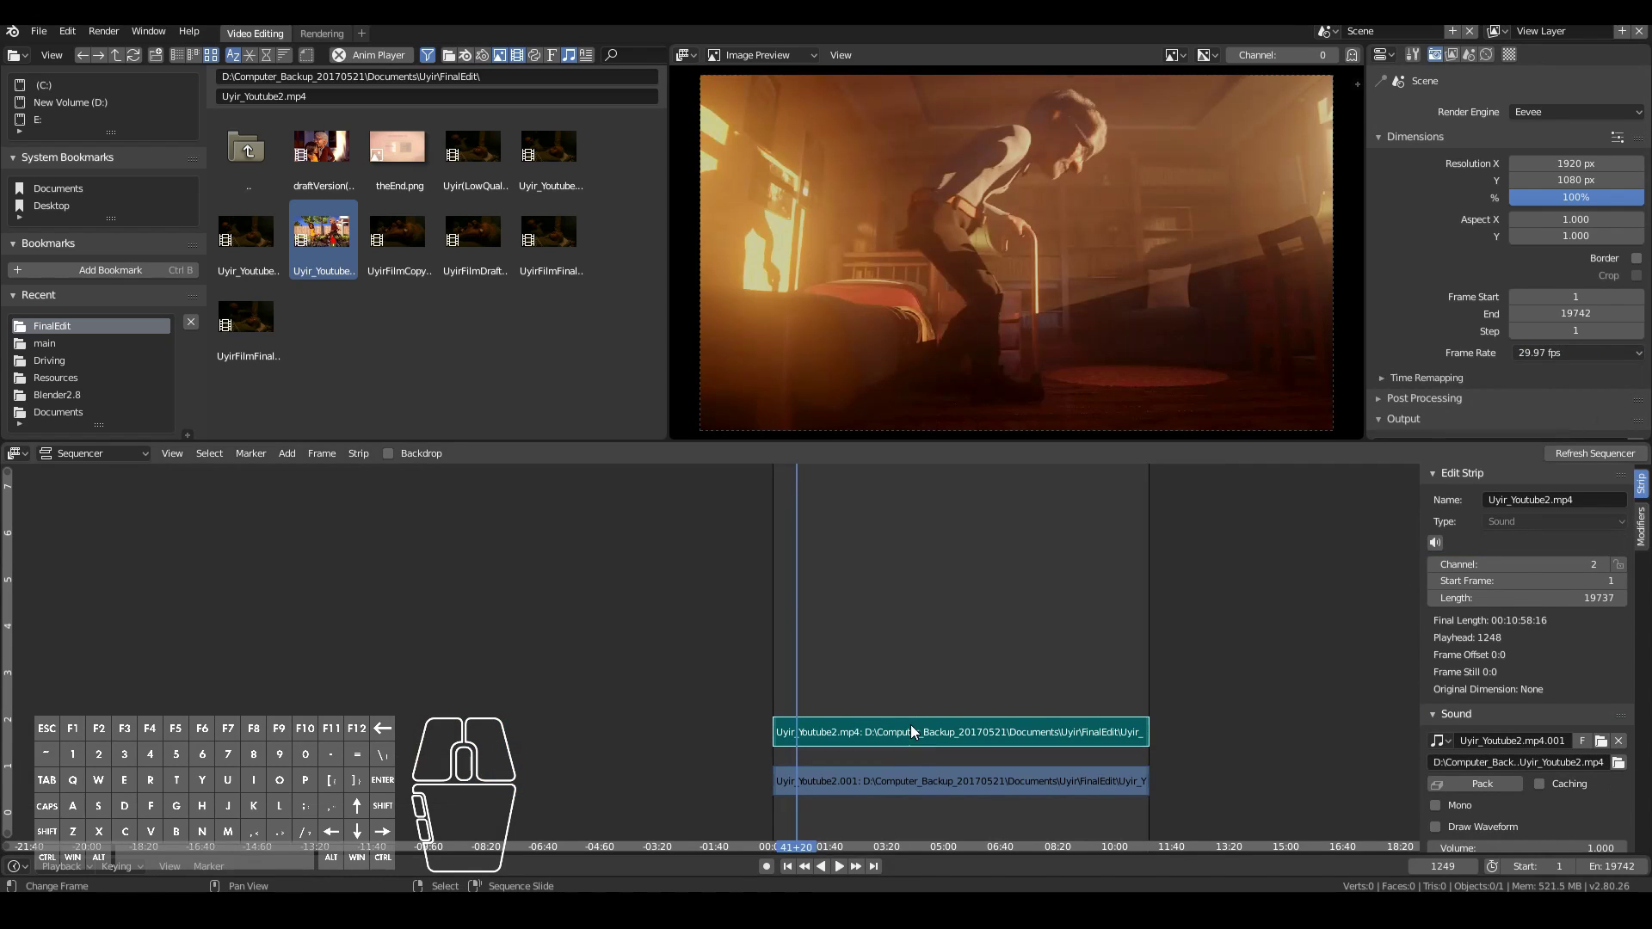
Step: Cut the video strip at frame 2455 and move its second part up to channel 3, starting slightly earlier
click(822, 757)
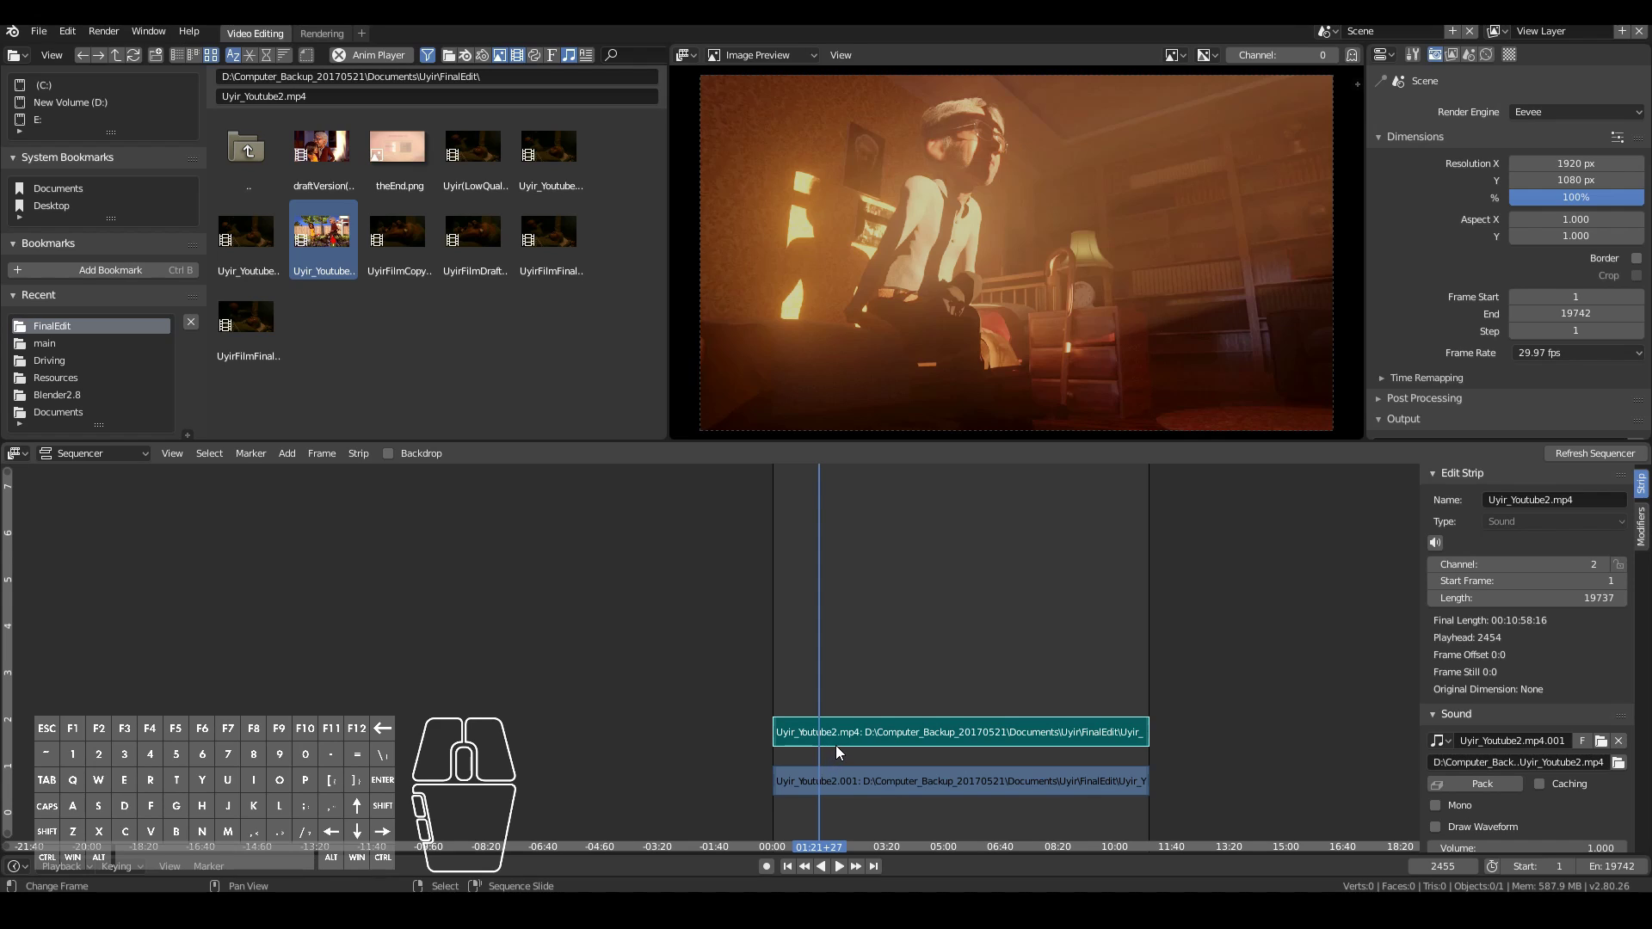
click(830, 781)
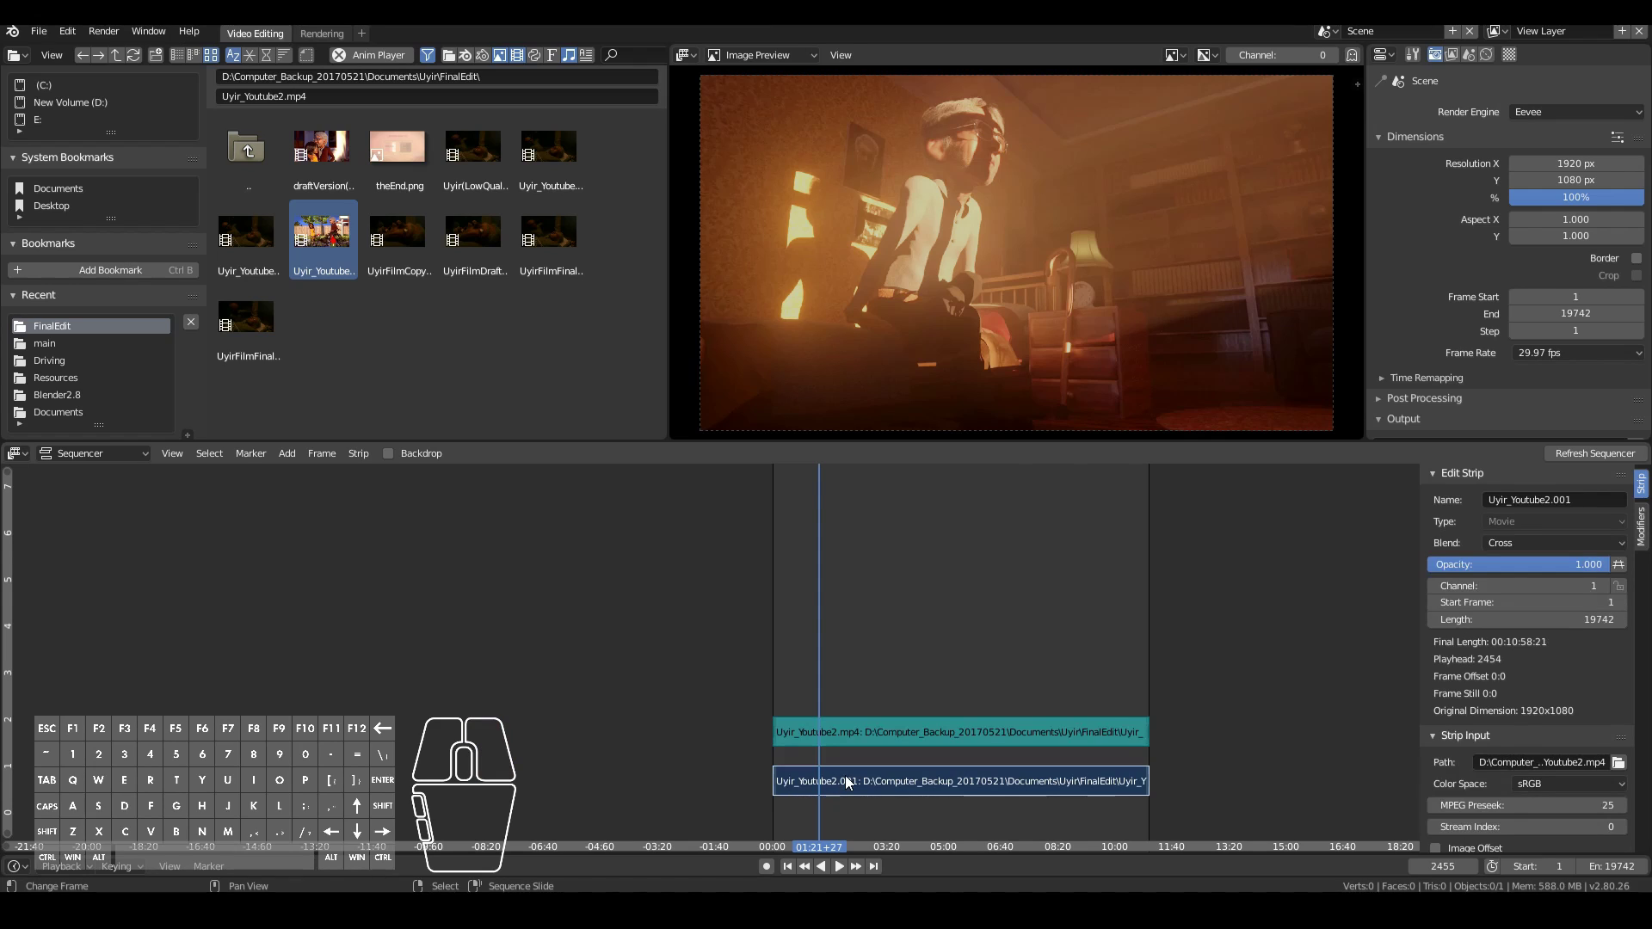
key(k)
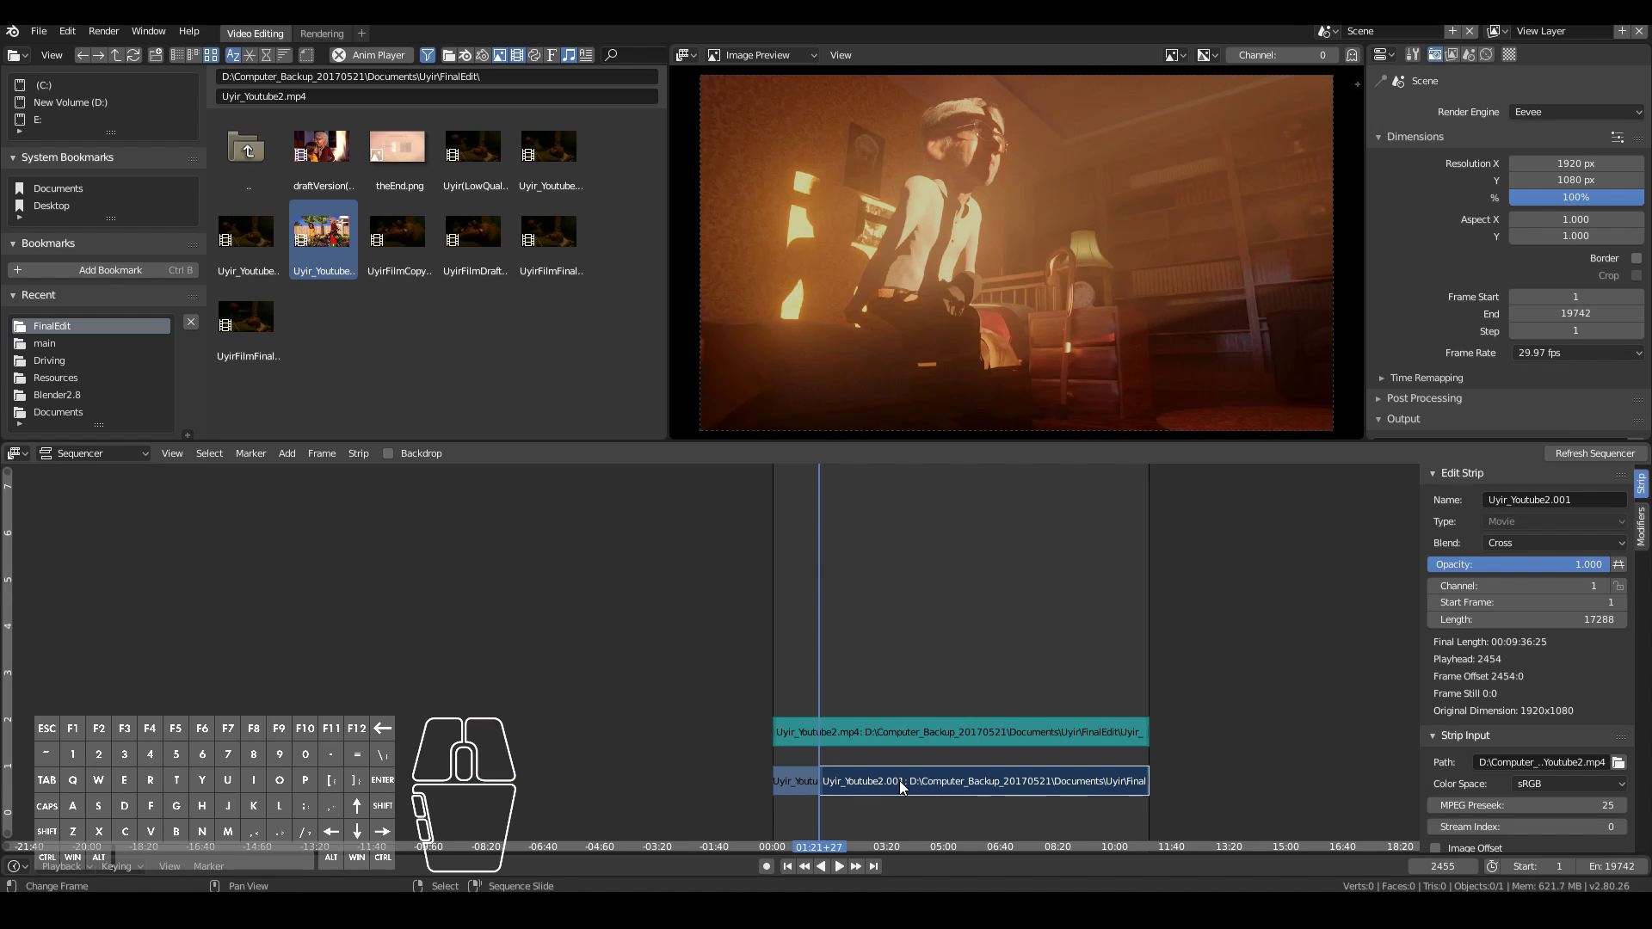
drag(900, 781, 882, 676)
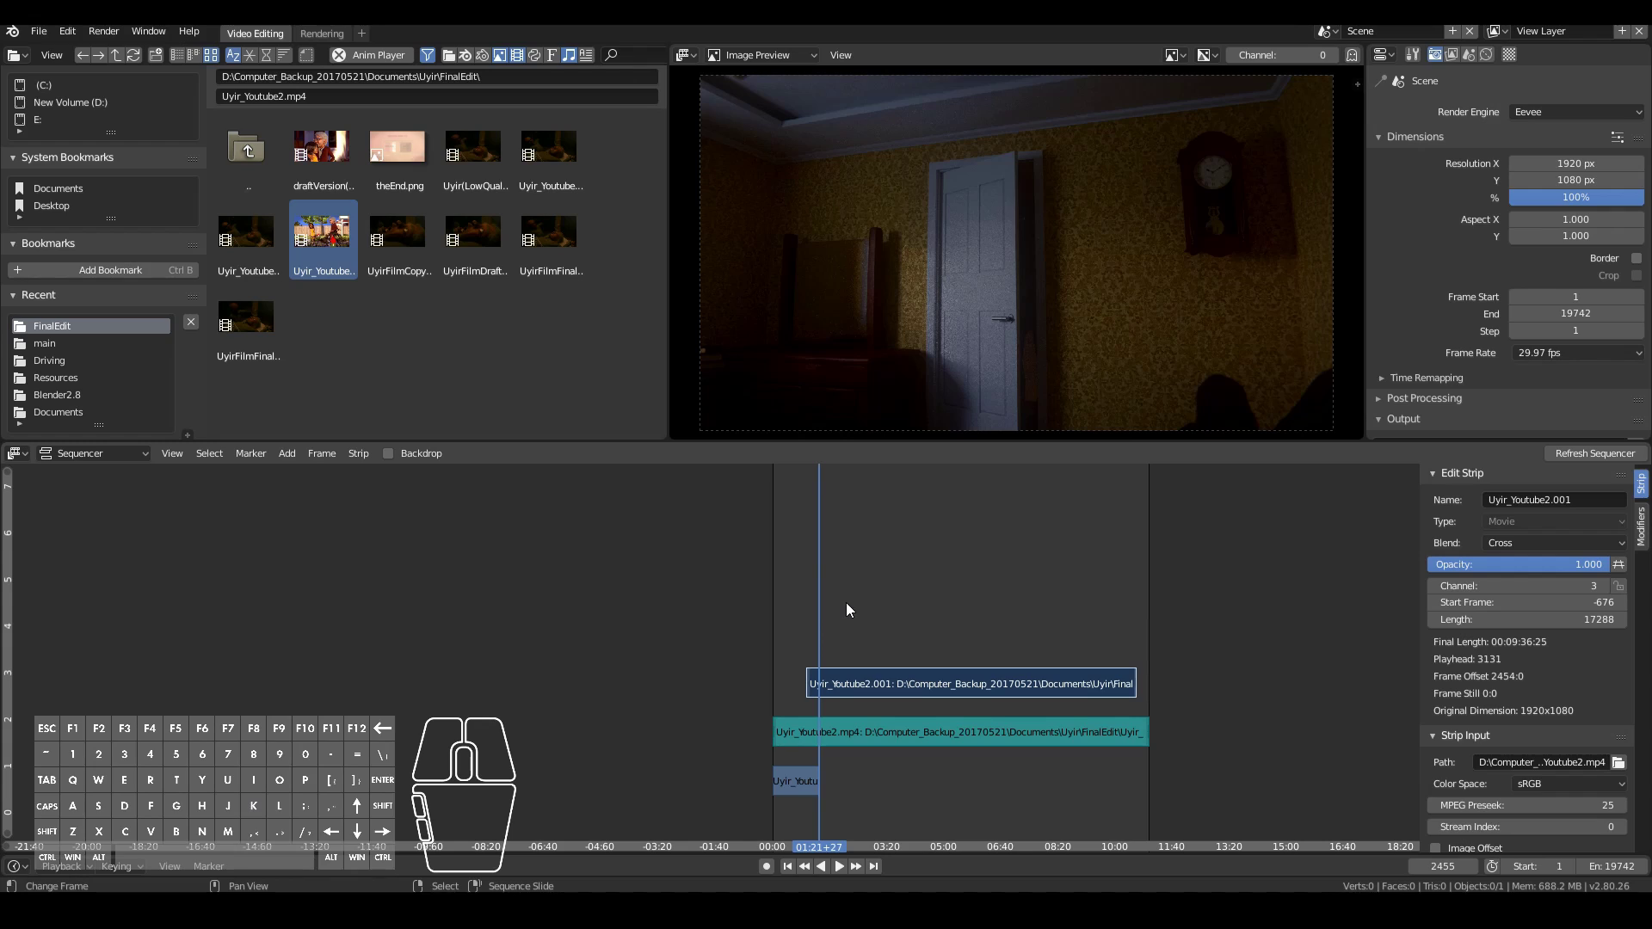
Step: Cut the channel 3 video strip at the playhead and delete the short piece before the cut
right_click(833, 686)
click(810, 686)
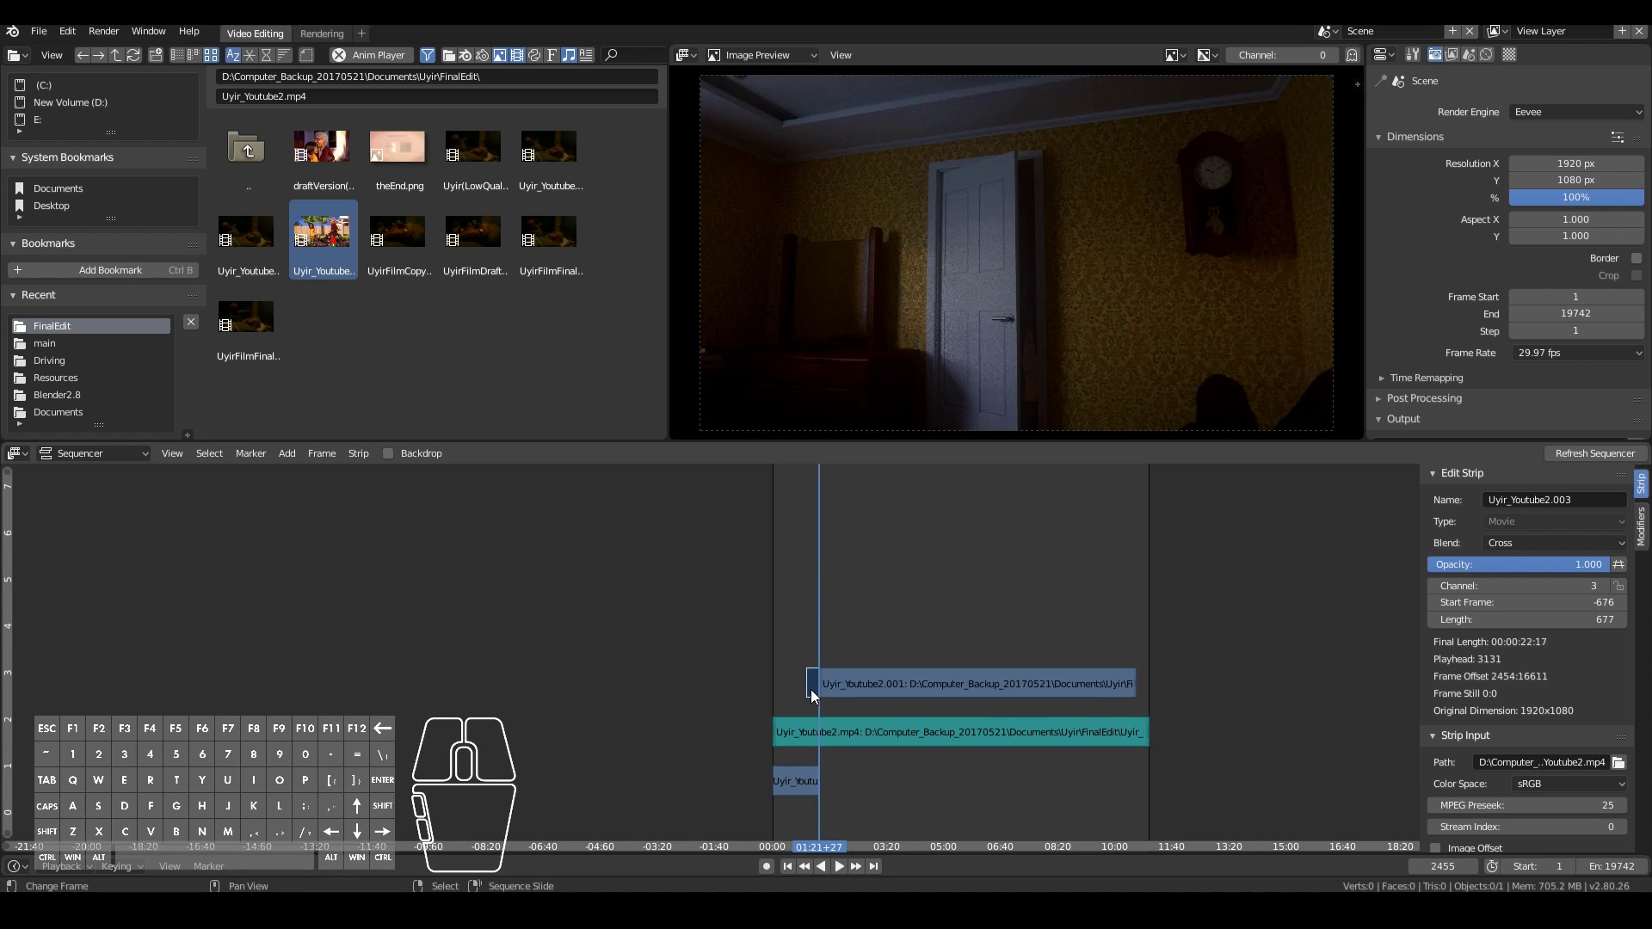
key(x)
click(813, 690)
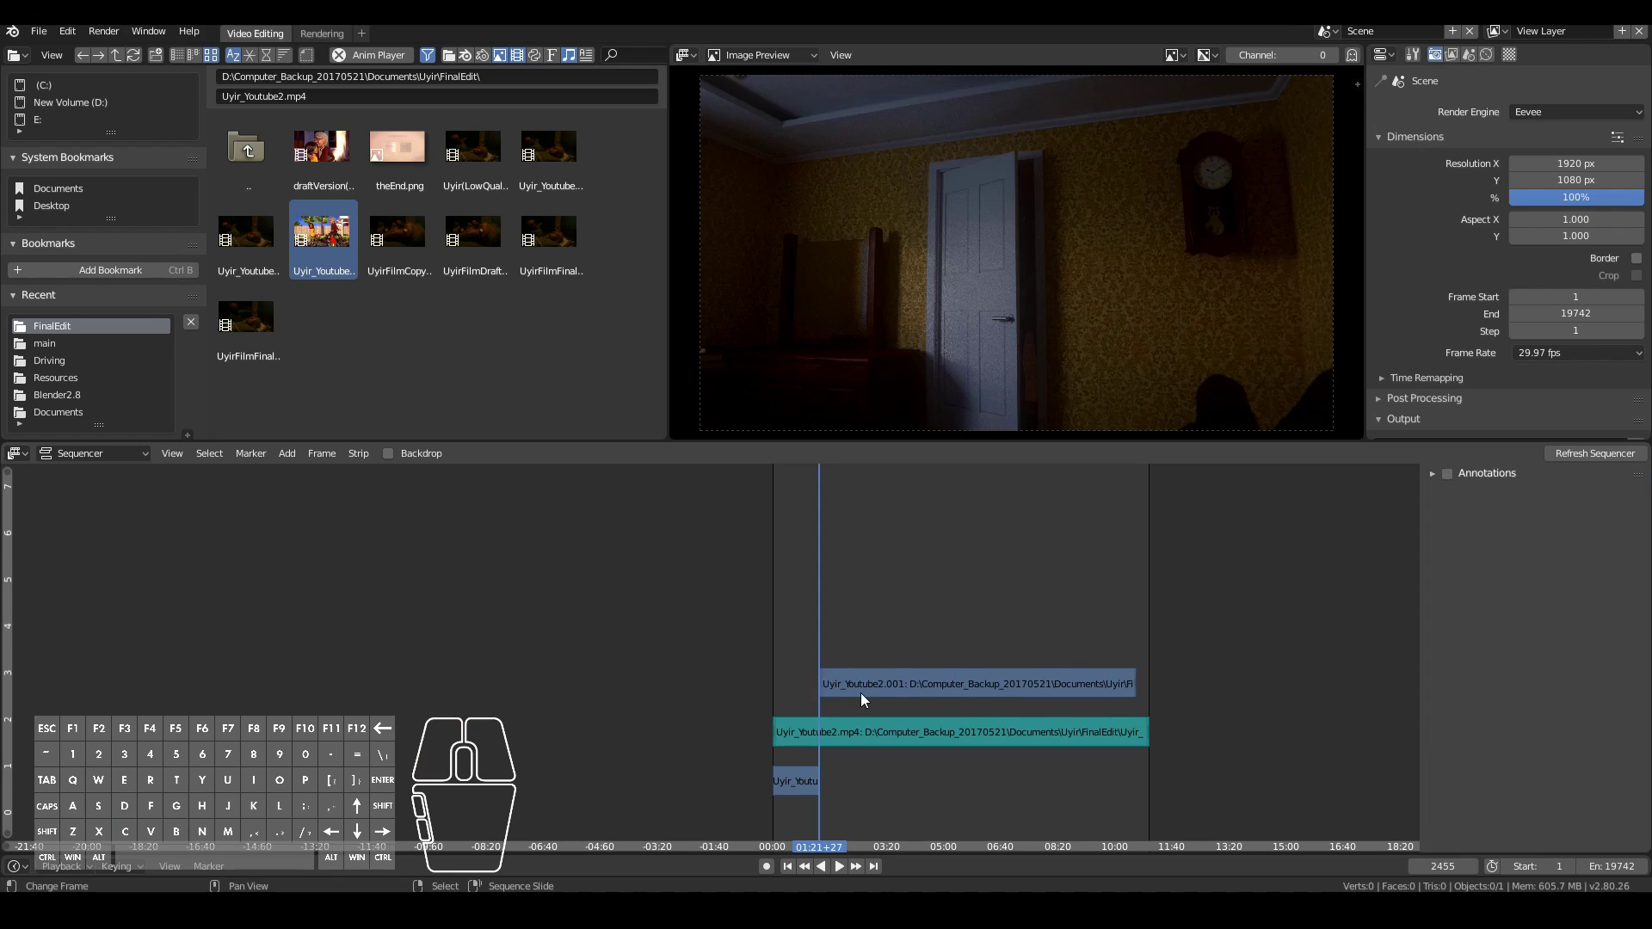
Step: Move the trimmed video strip back down to channel 1, directly against the end of the first segment
right_click(866, 679)
key(g)
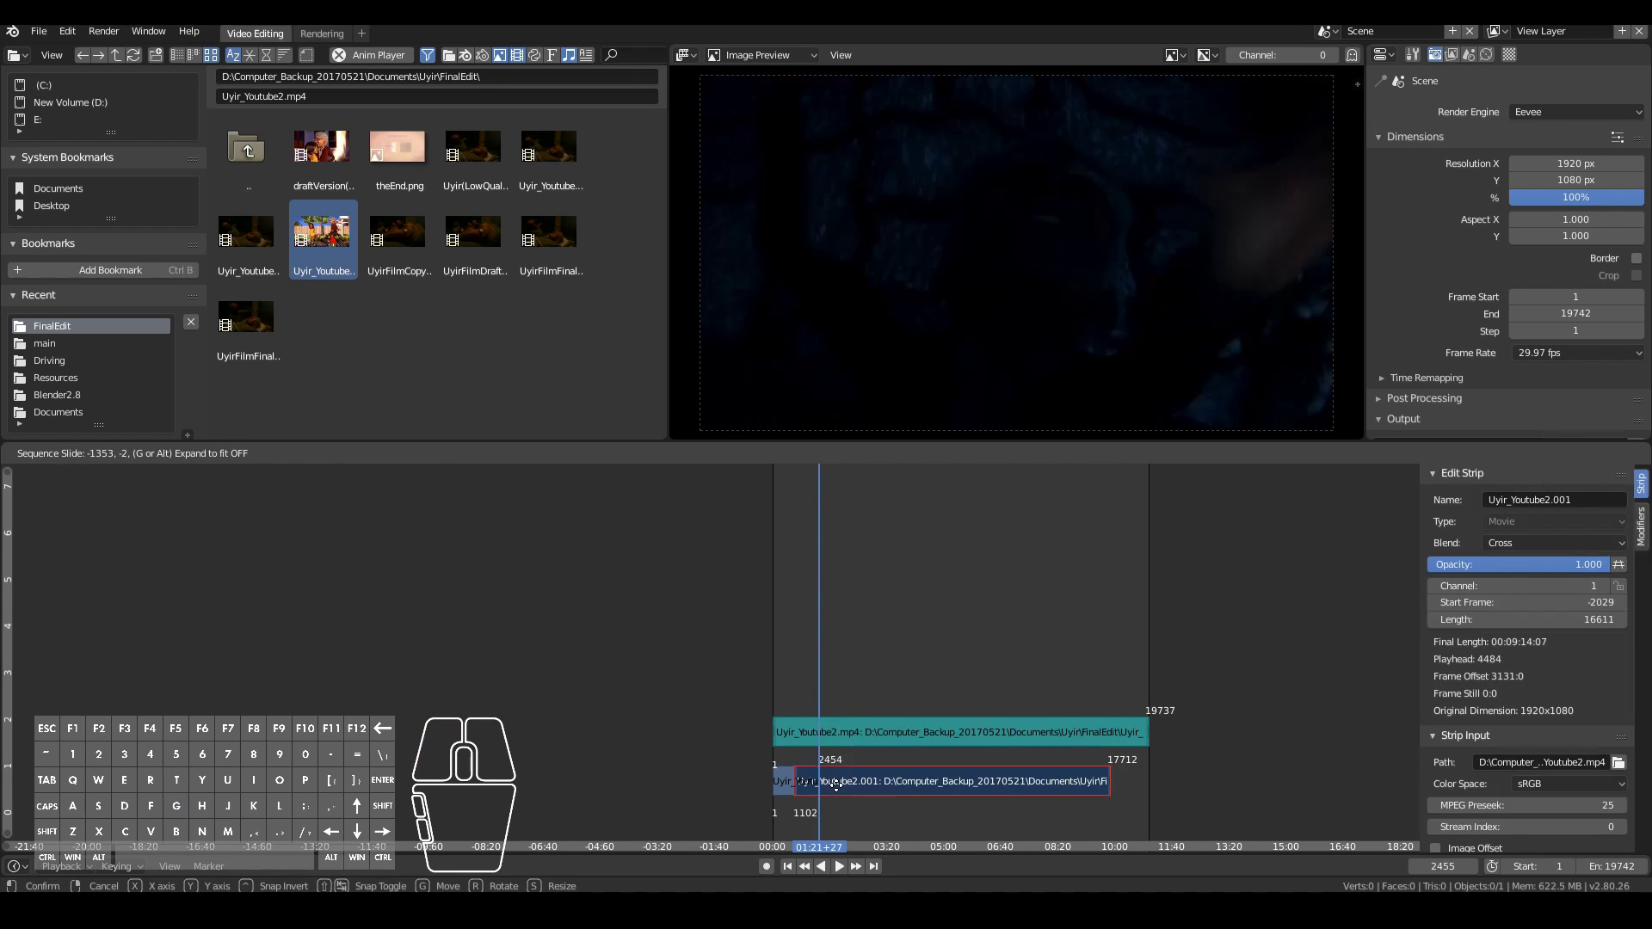
click(839, 792)
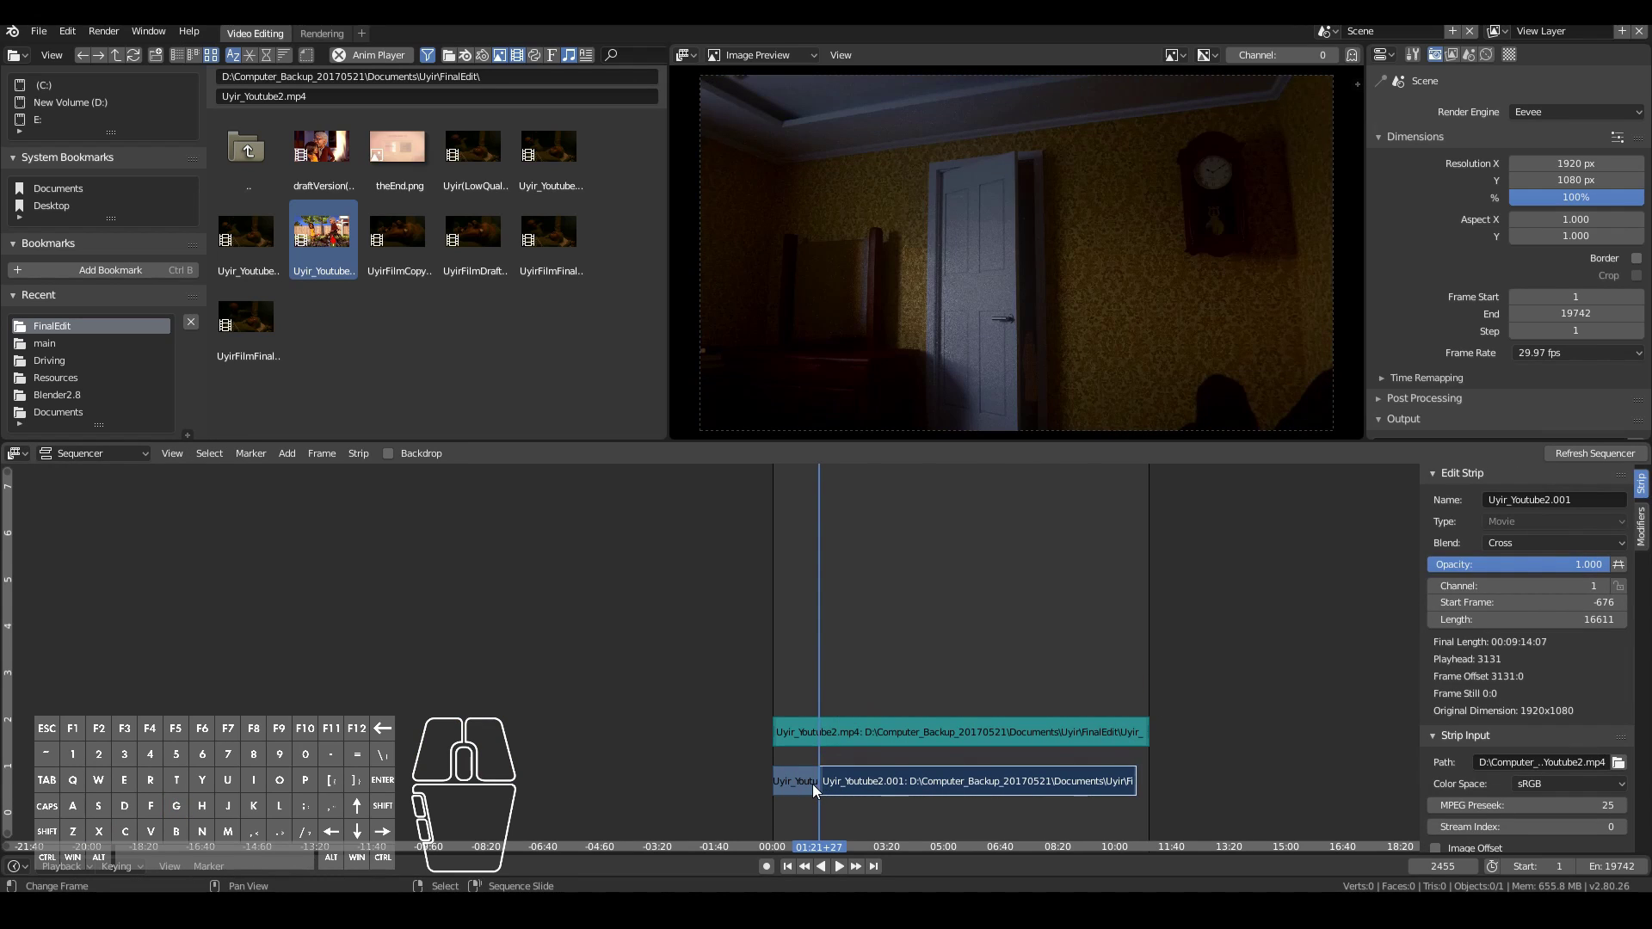
click(813, 783)
key(alt+a)
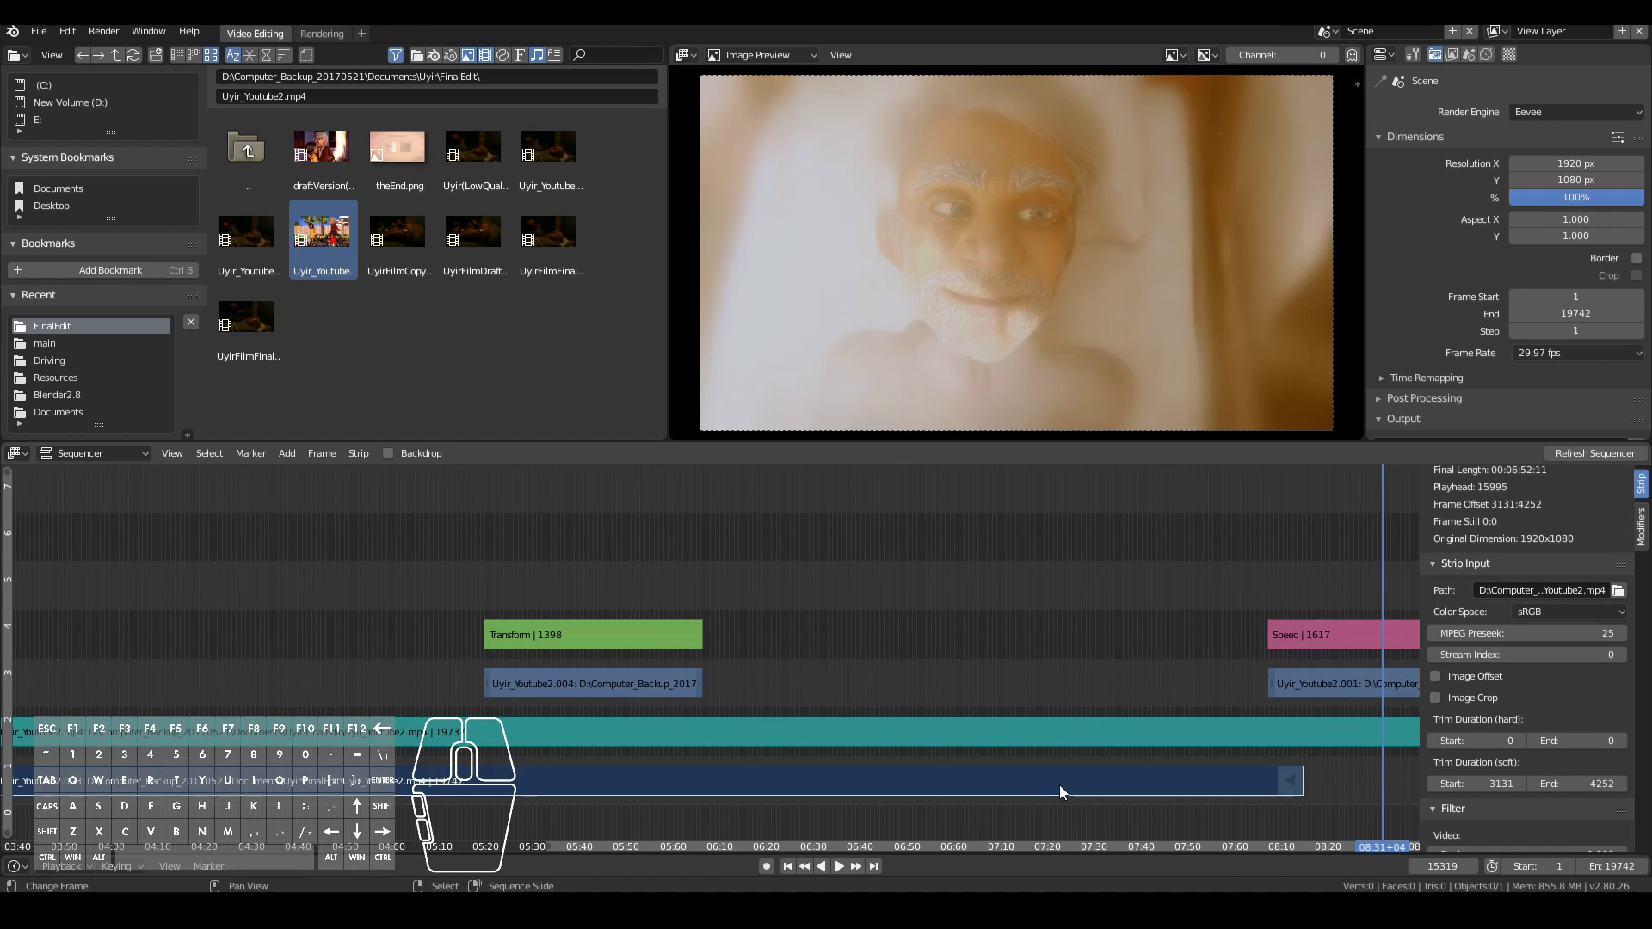
Step: Scrub through the footage between the Transform and Speed strips and look over that part of the timeline
click(1095, 779)
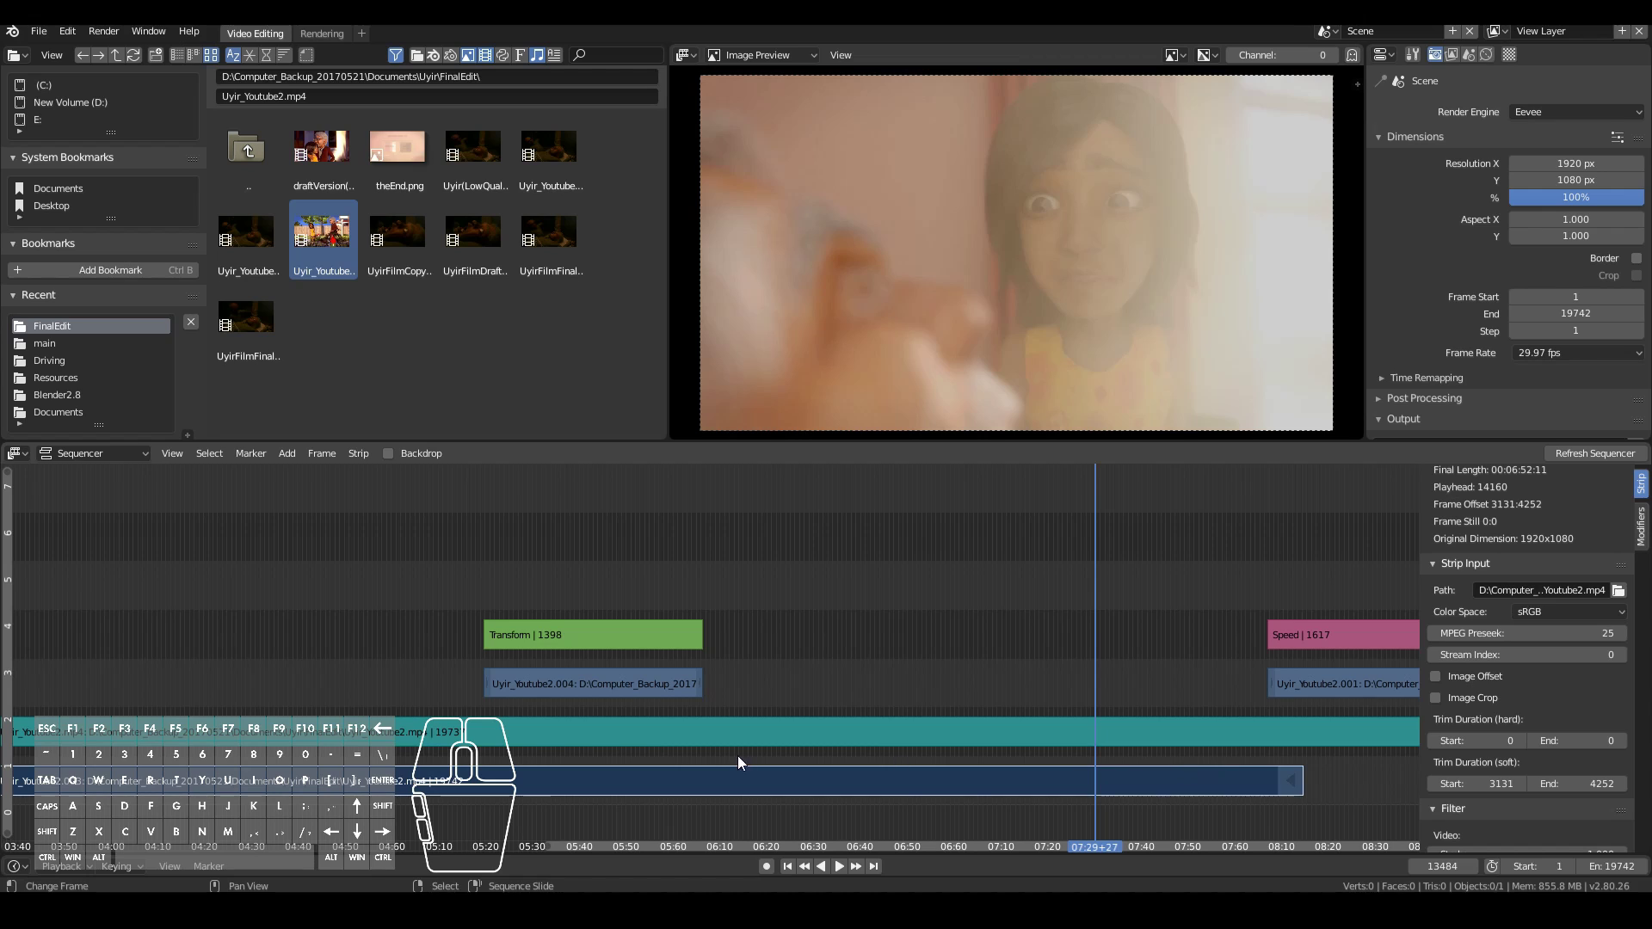
click(1160, 761)
middle_drag(1217, 733, 986, 732)
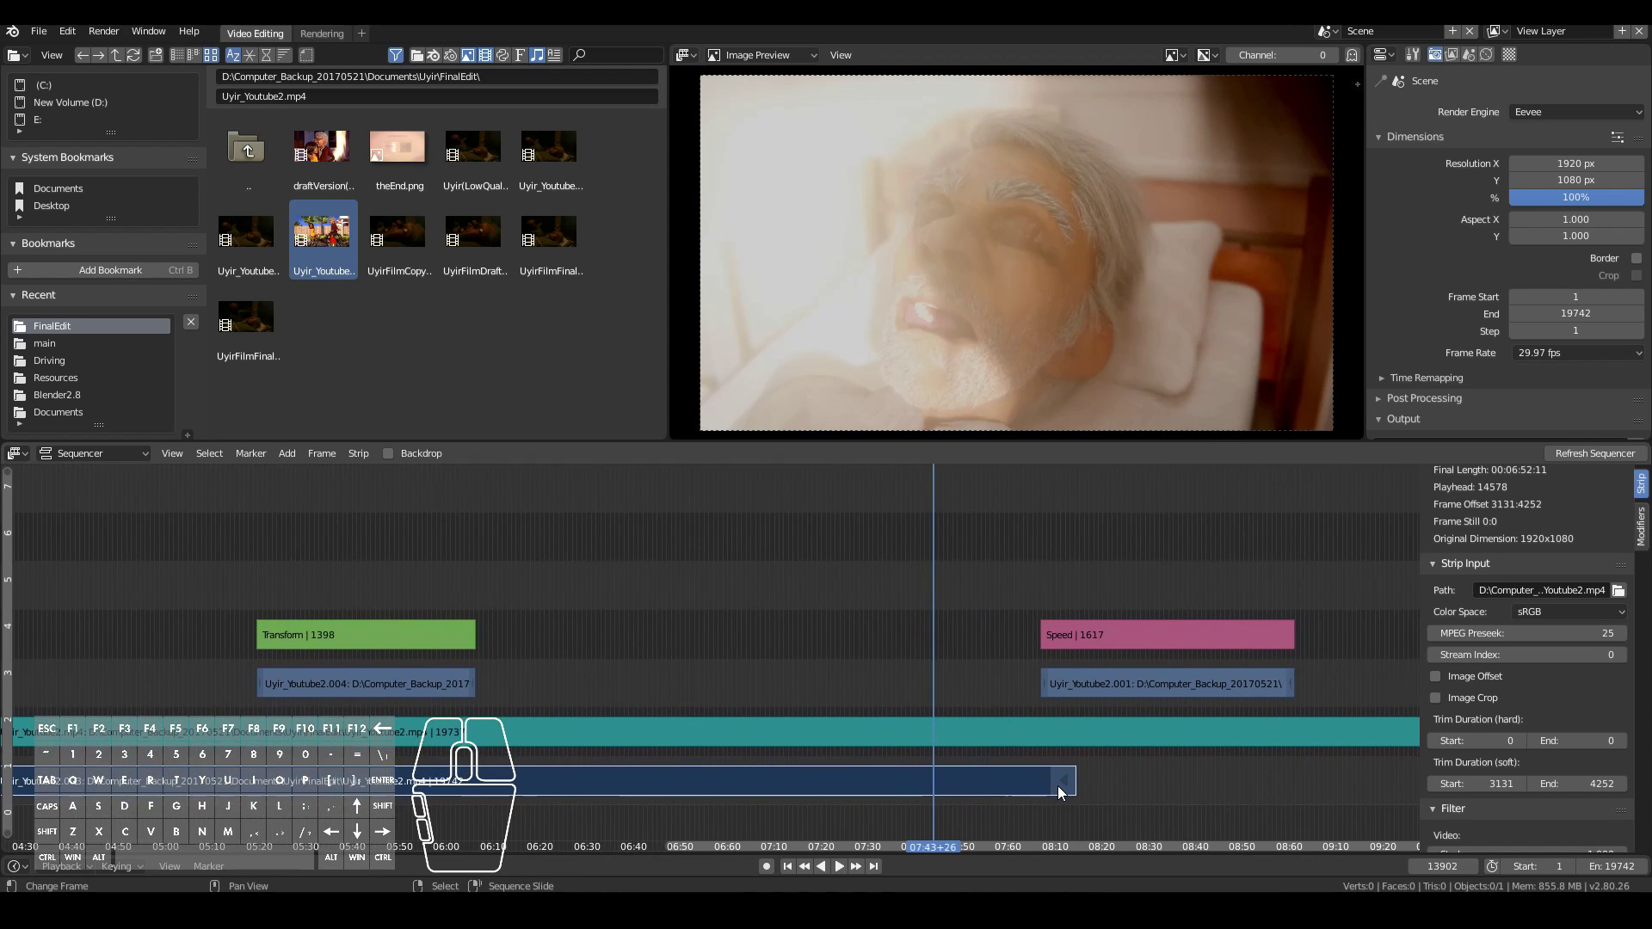
click(1063, 785)
scroll(1064, 785, down, 1)
ctrl+scroll(1063, 785, up, 5)
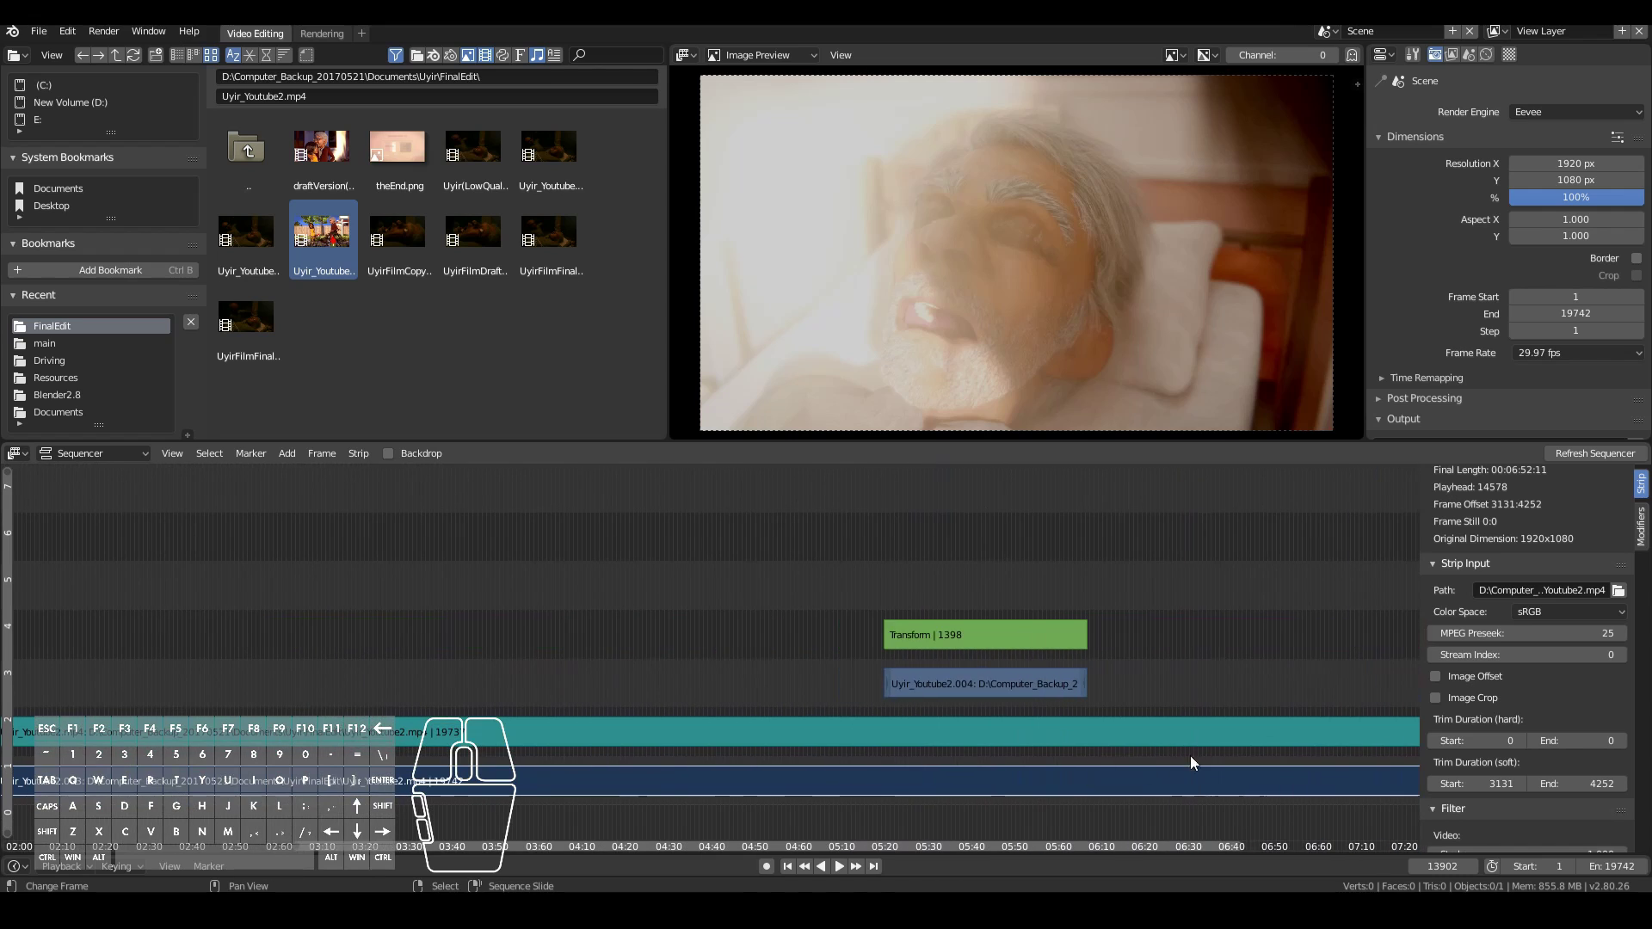
scroll(138, 813, down, 5)
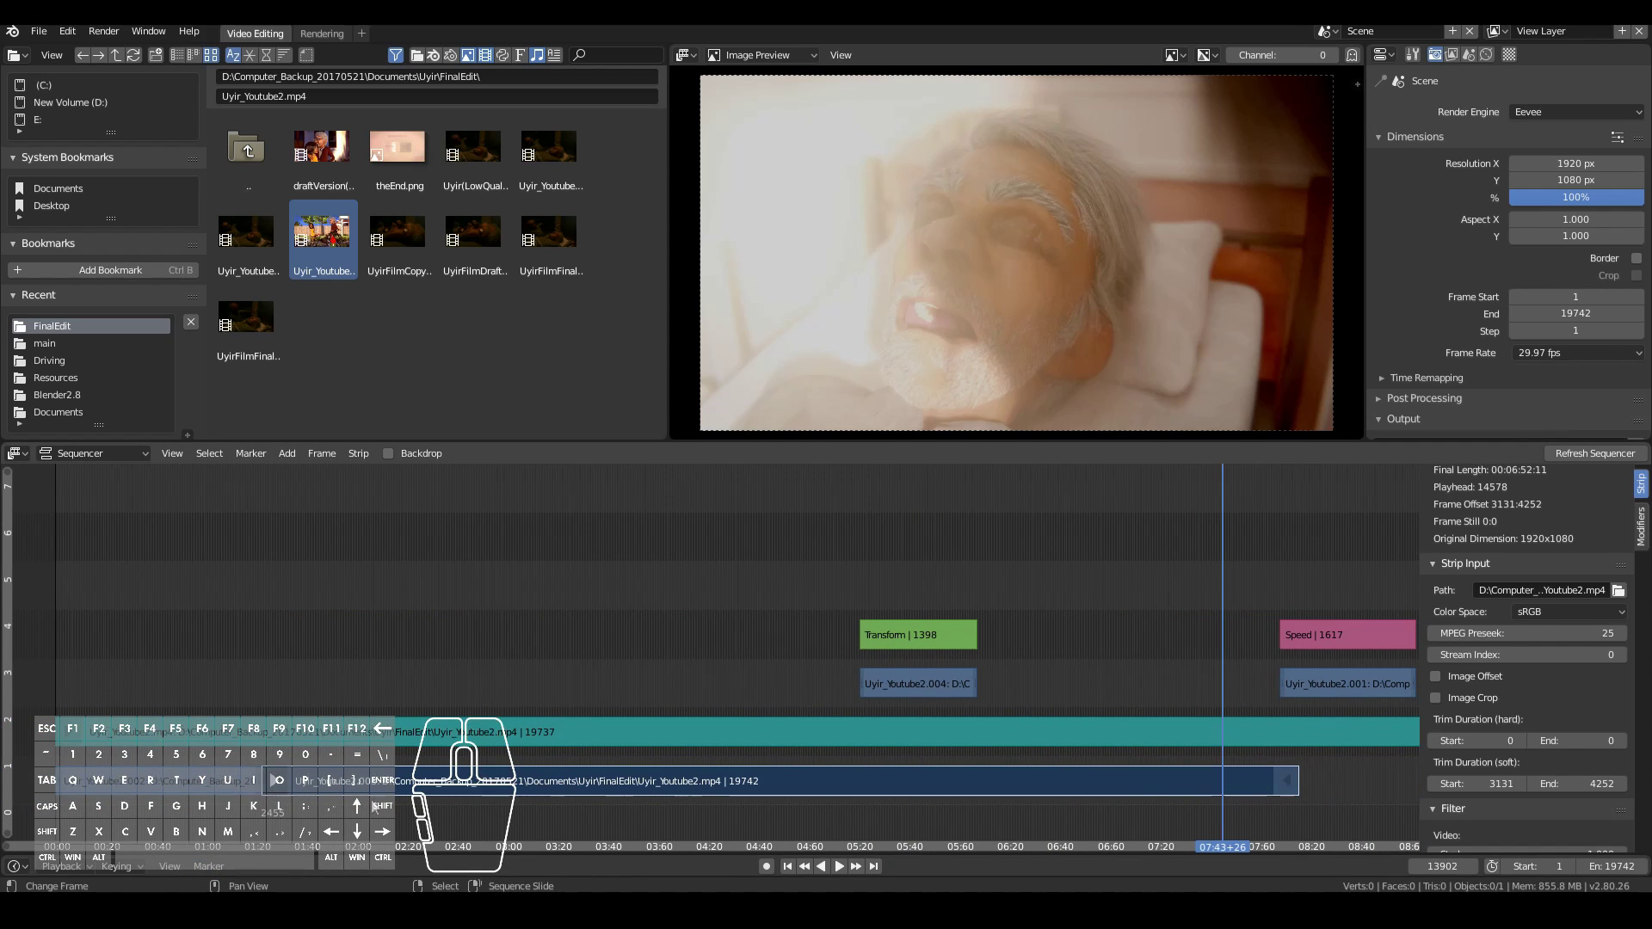
Step: Trim the channel 1 video strip from its end by sliding its end handle to an earlier frame
right_click(1277, 783)
scroll(1279, 825, up, 5)
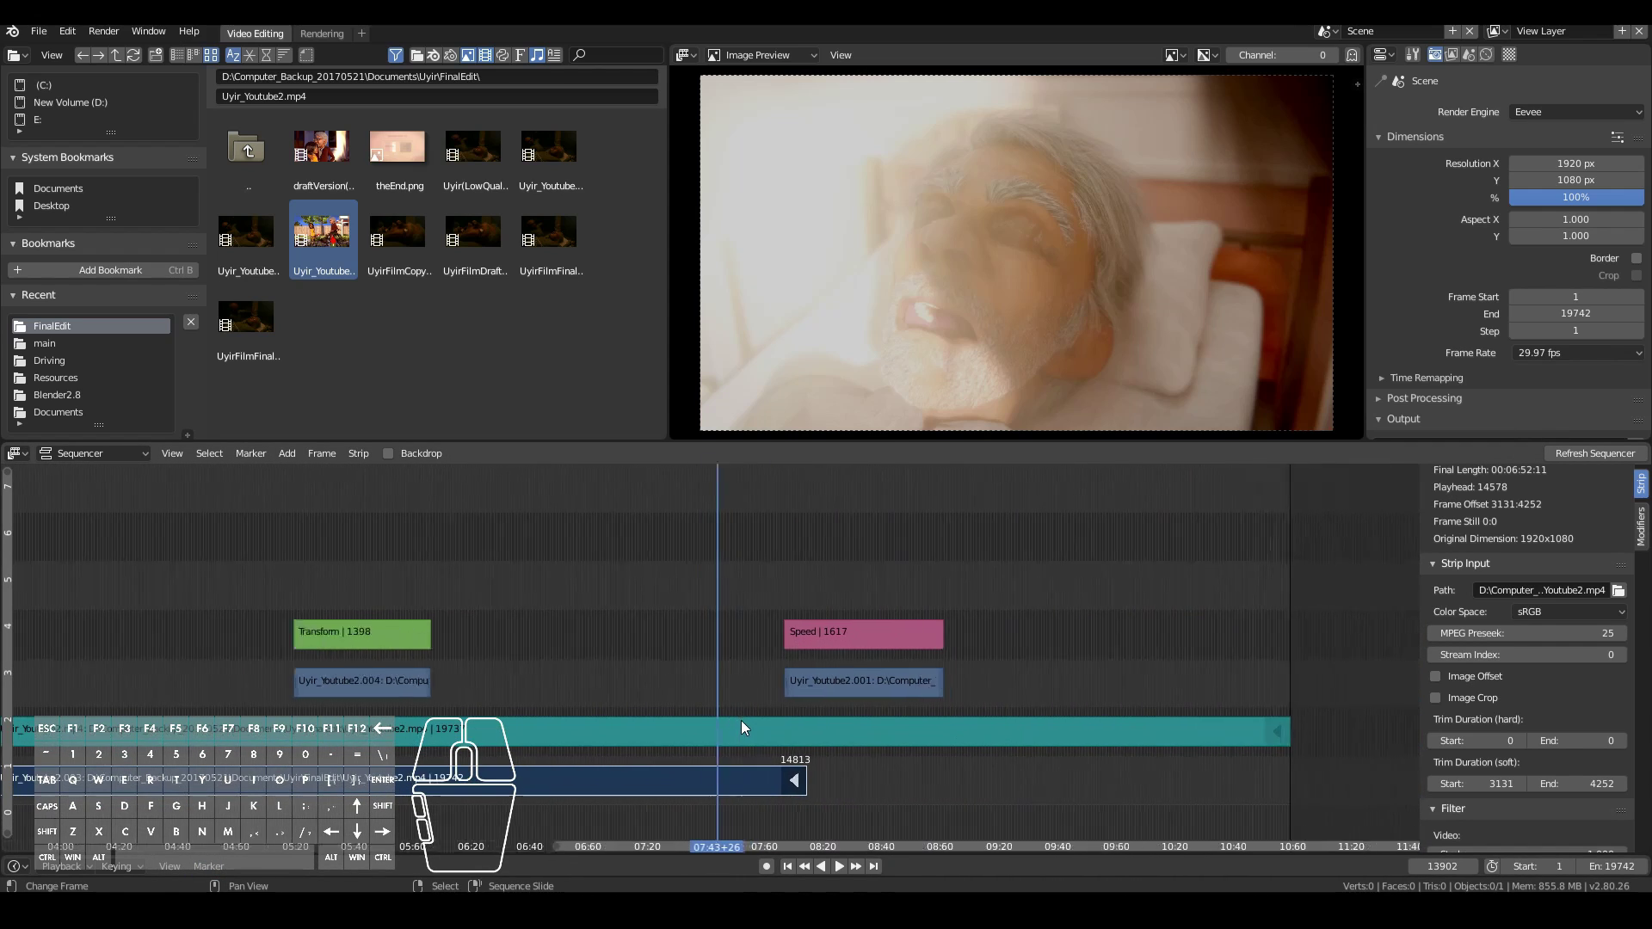
right_drag(782, 786, 747, 779)
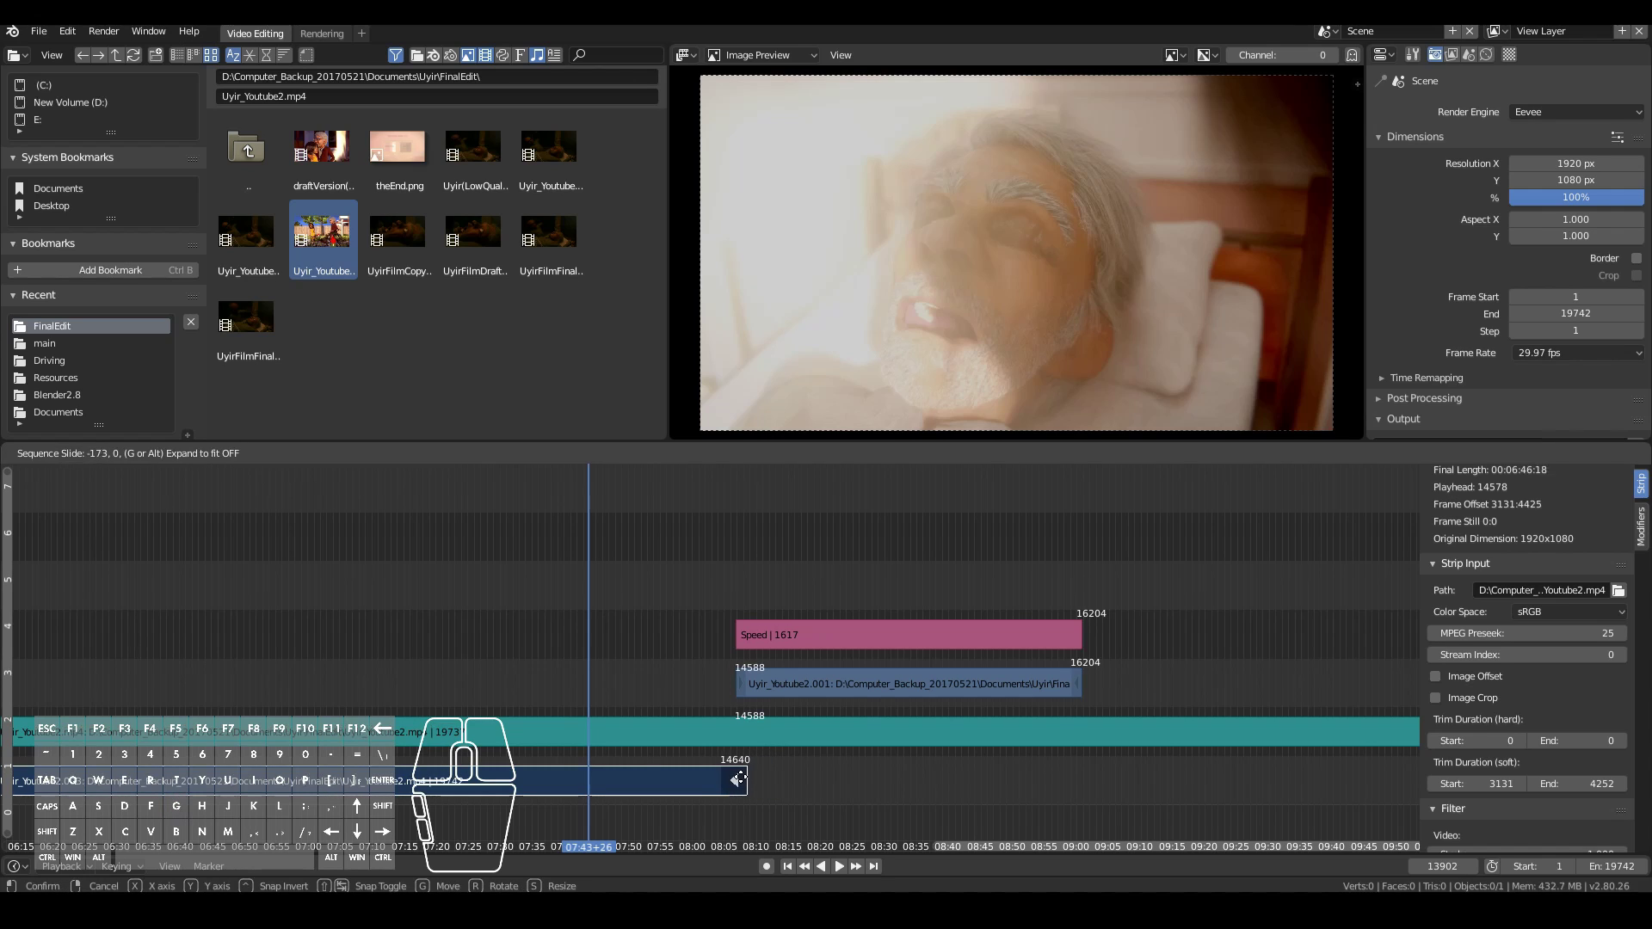
click(713, 780)
click(702, 780)
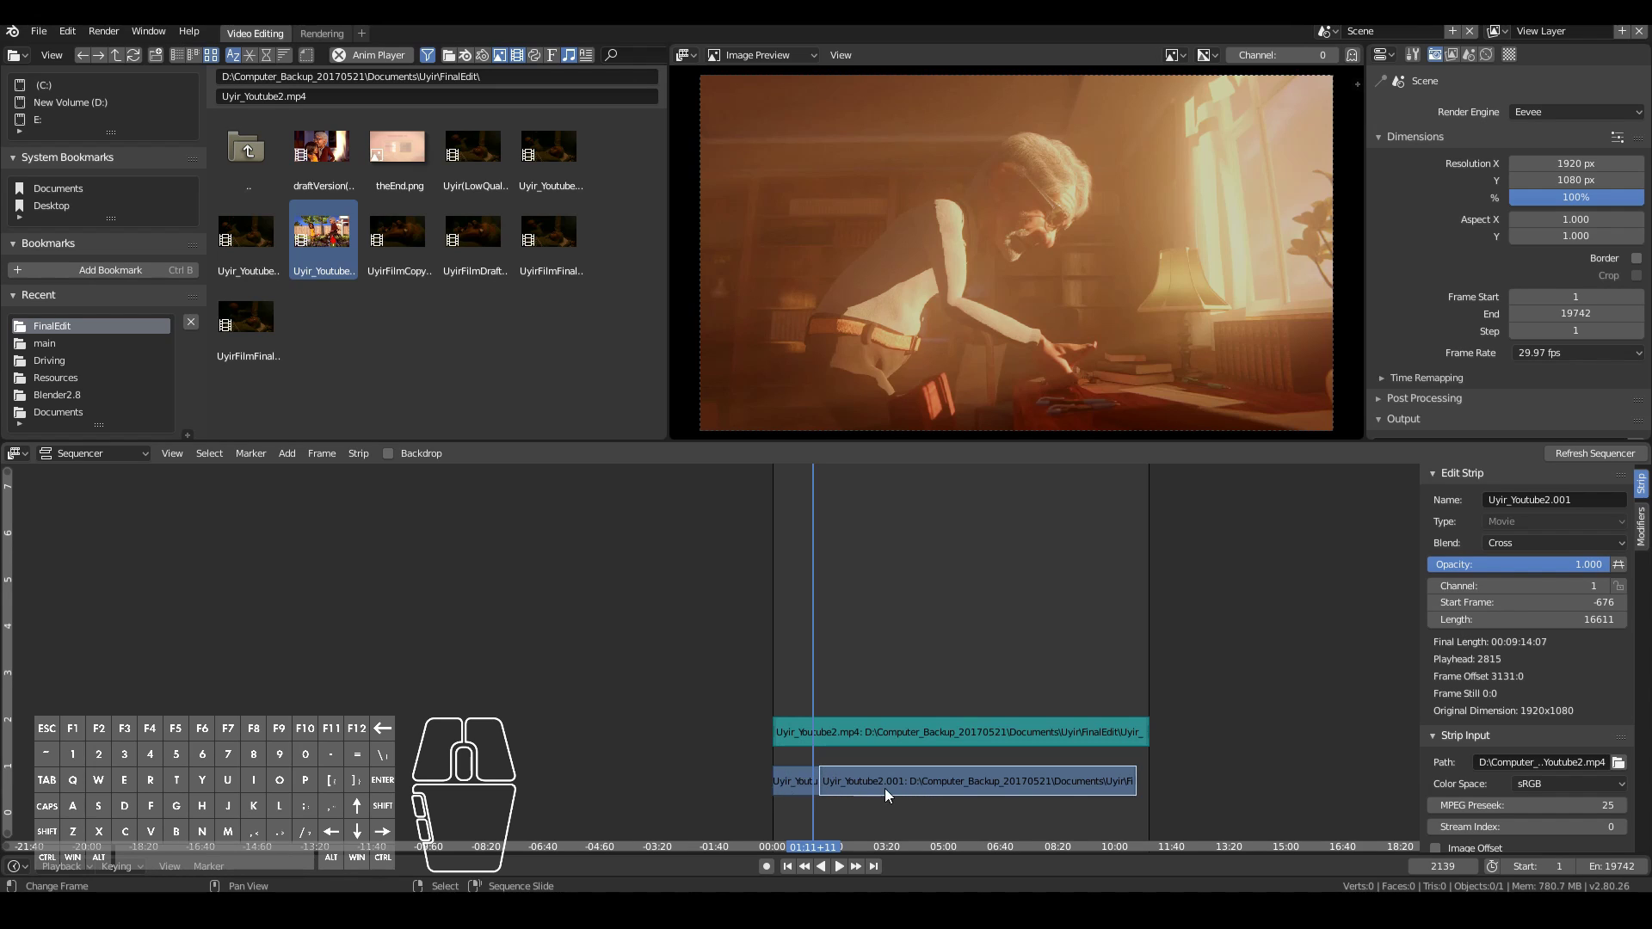
Step: Cut the second channel 1 video strip at frame 14814
click(1103, 802)
click(1102, 797)
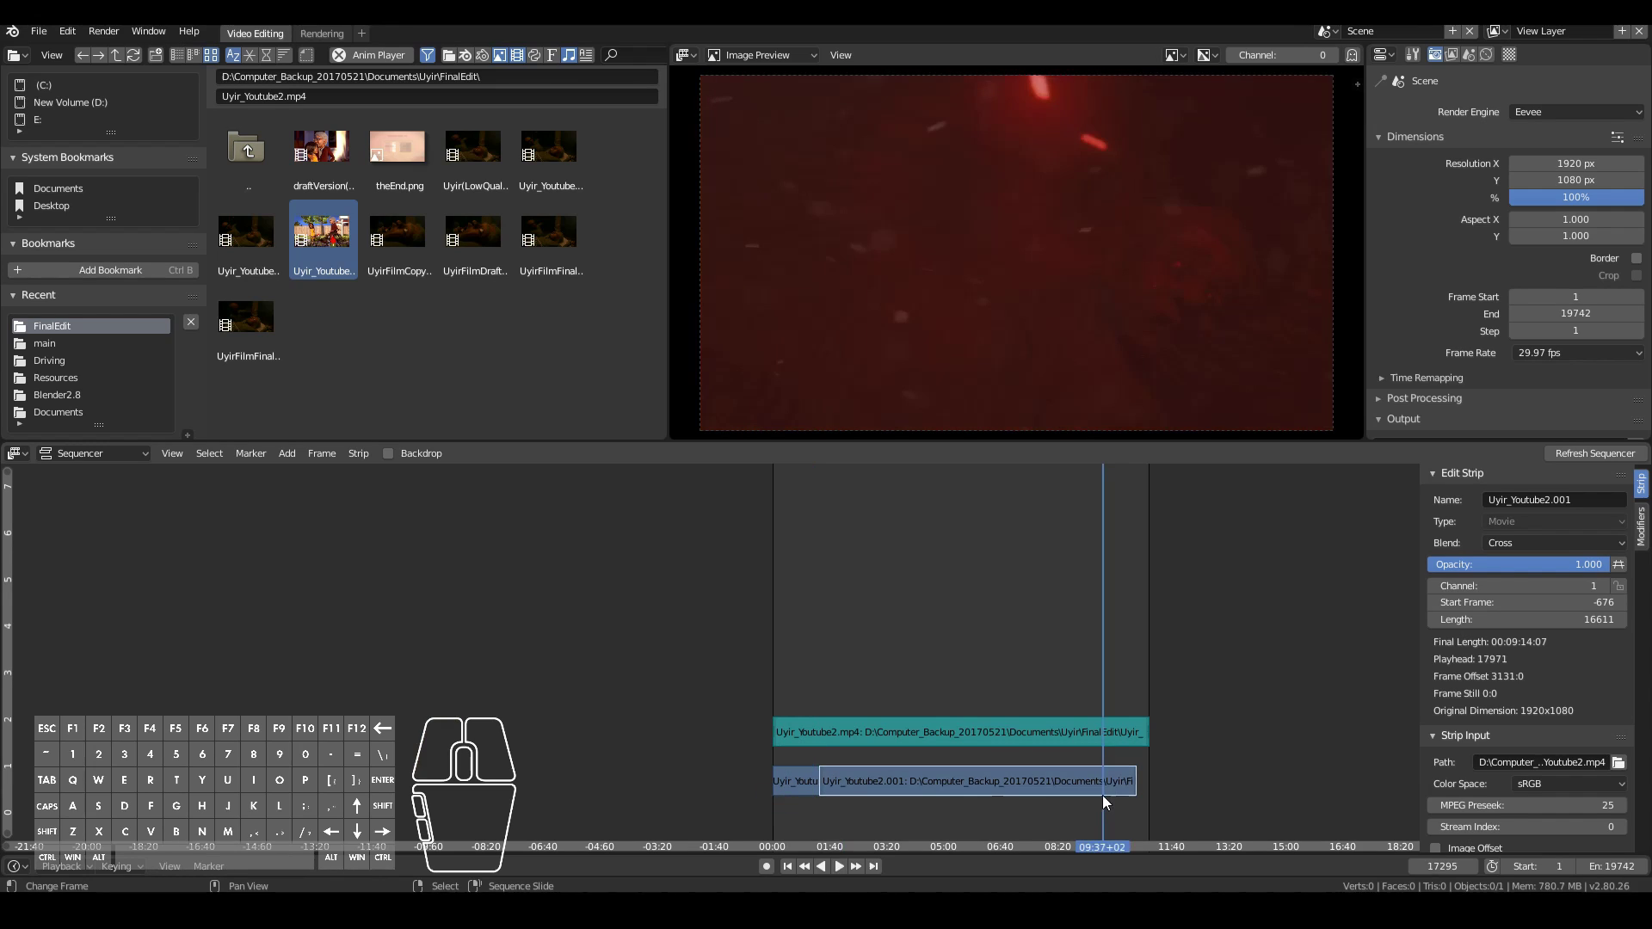
click(1054, 787)
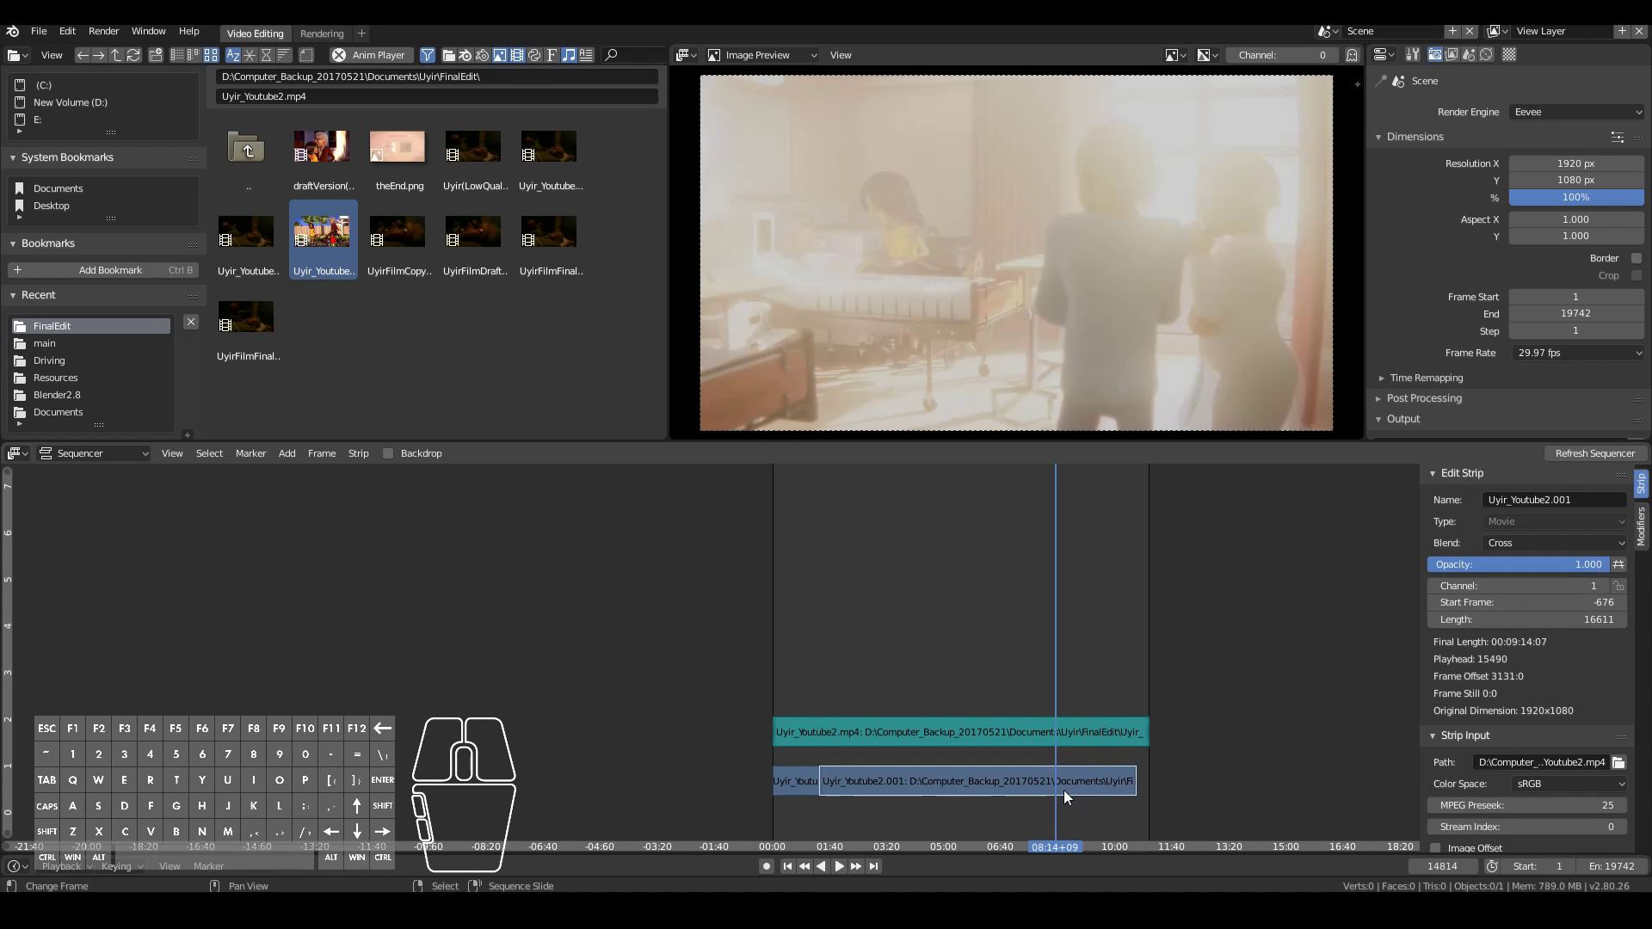
key(k)
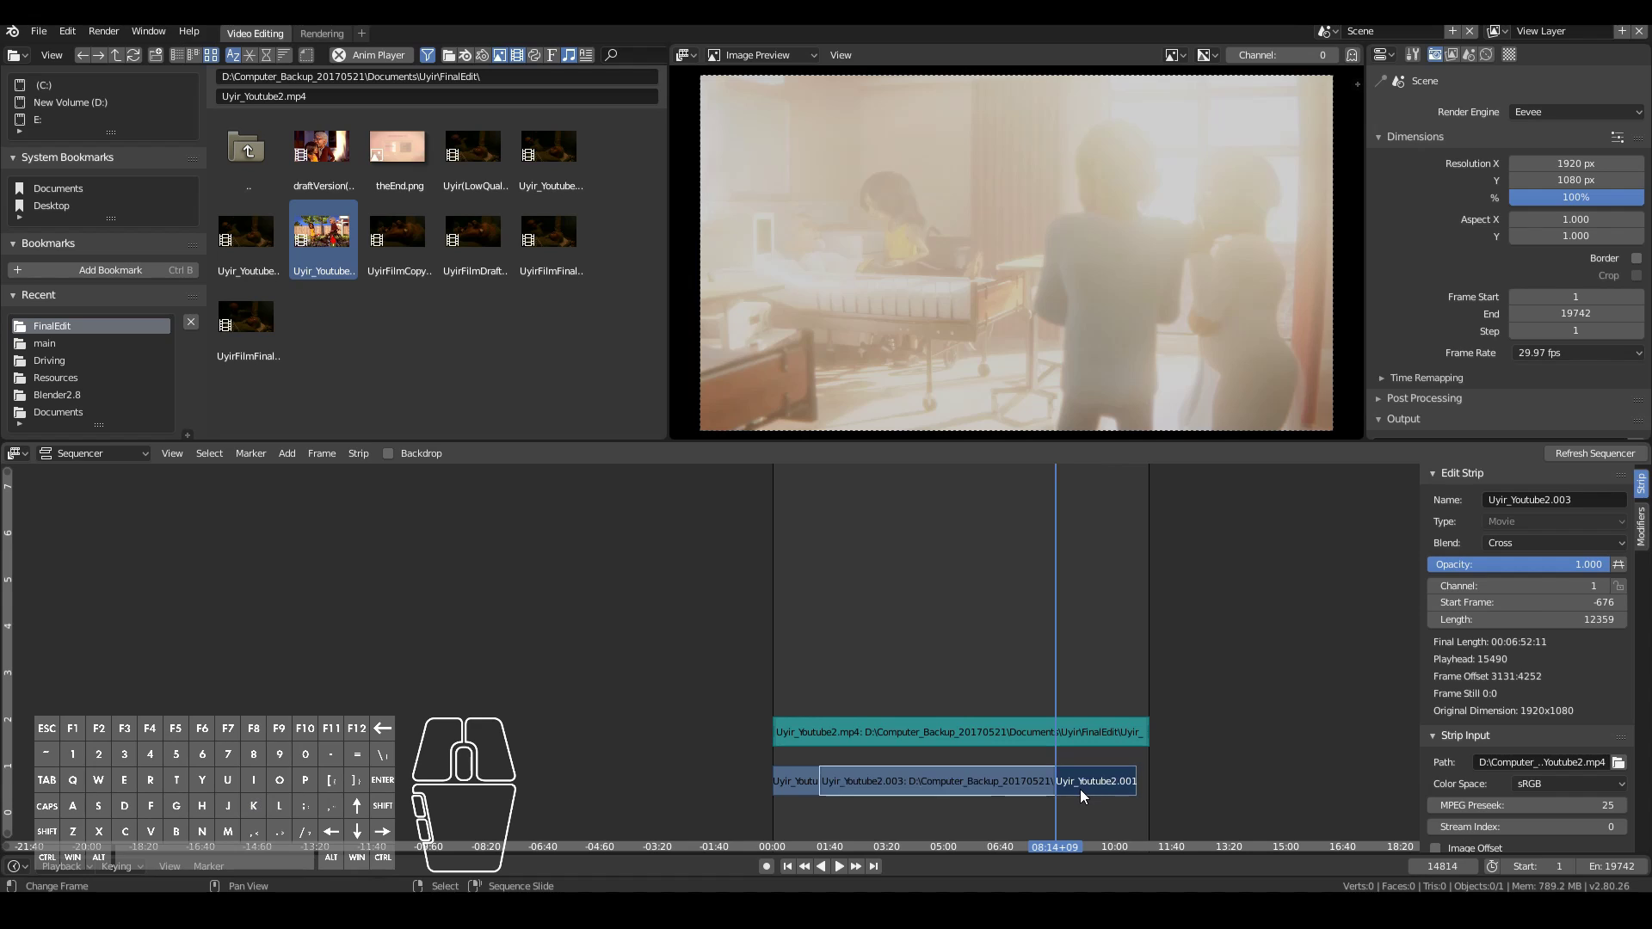
Step: Make another soft cut in the last channel 1 video segment at frame 16212
click(1081, 788)
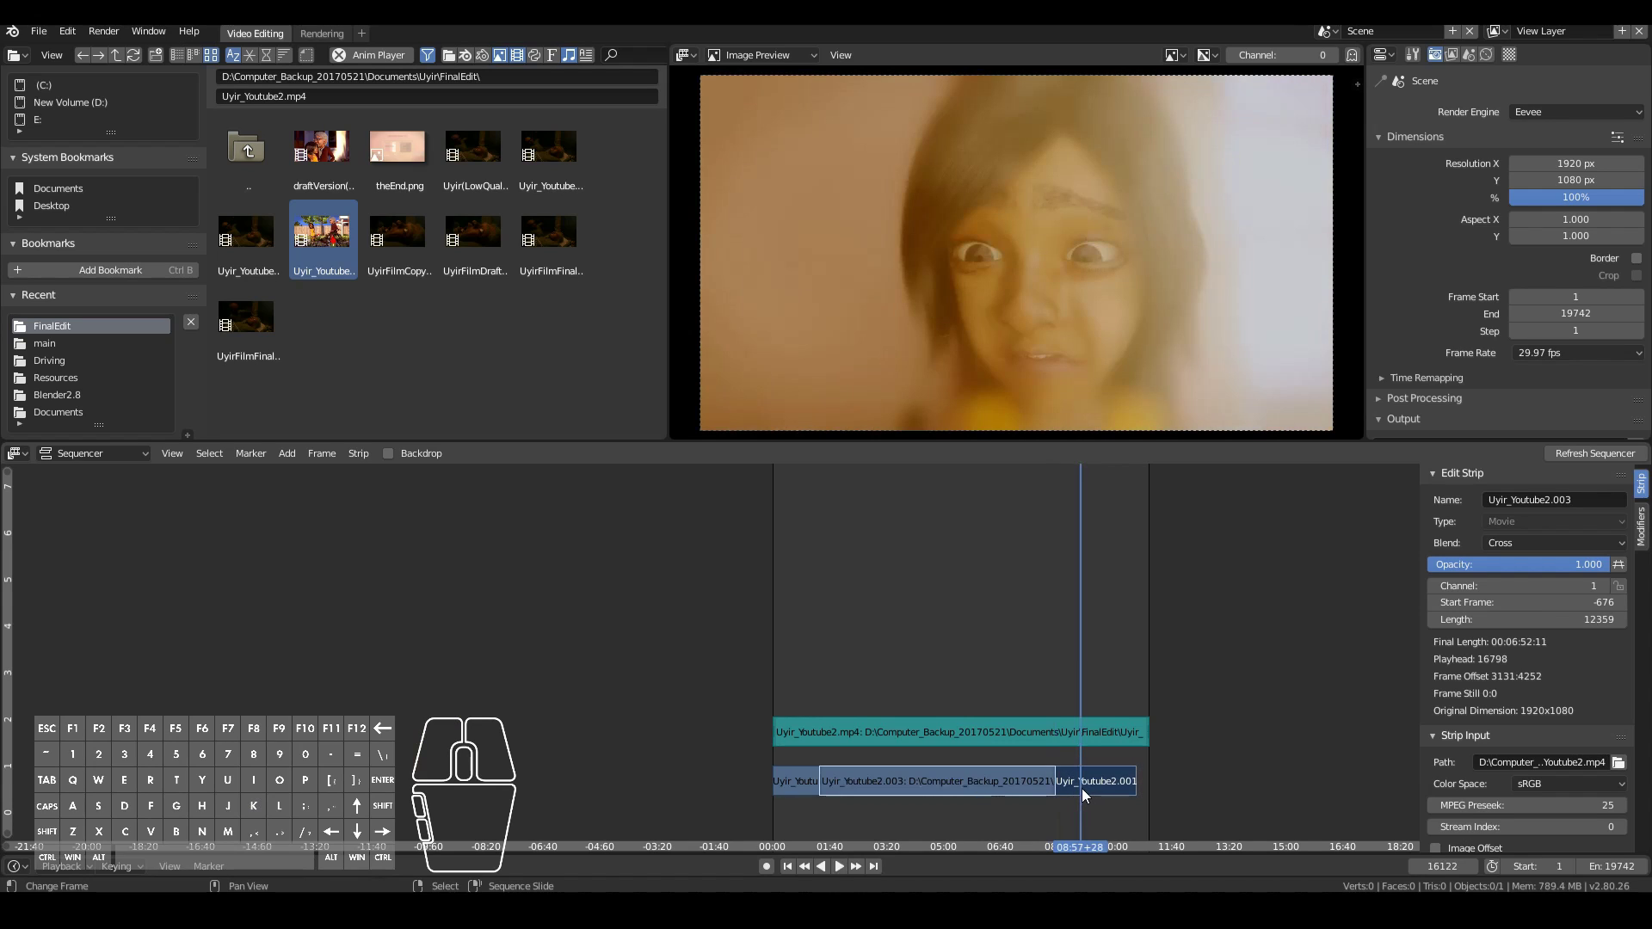
click(355, 454)
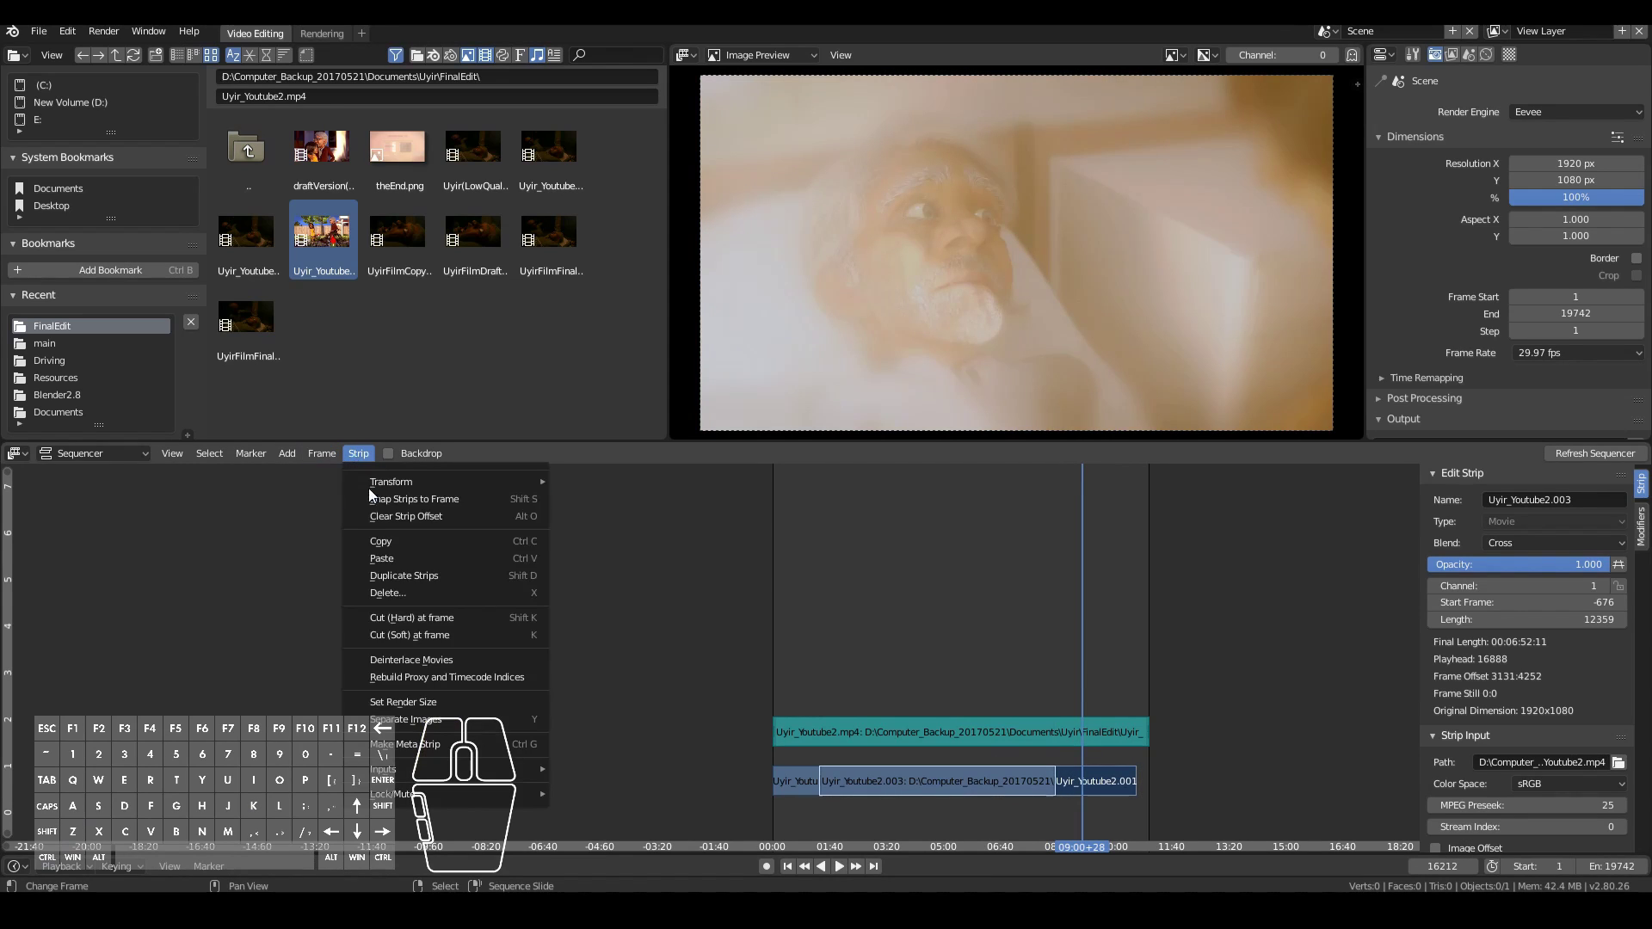
click(533, 633)
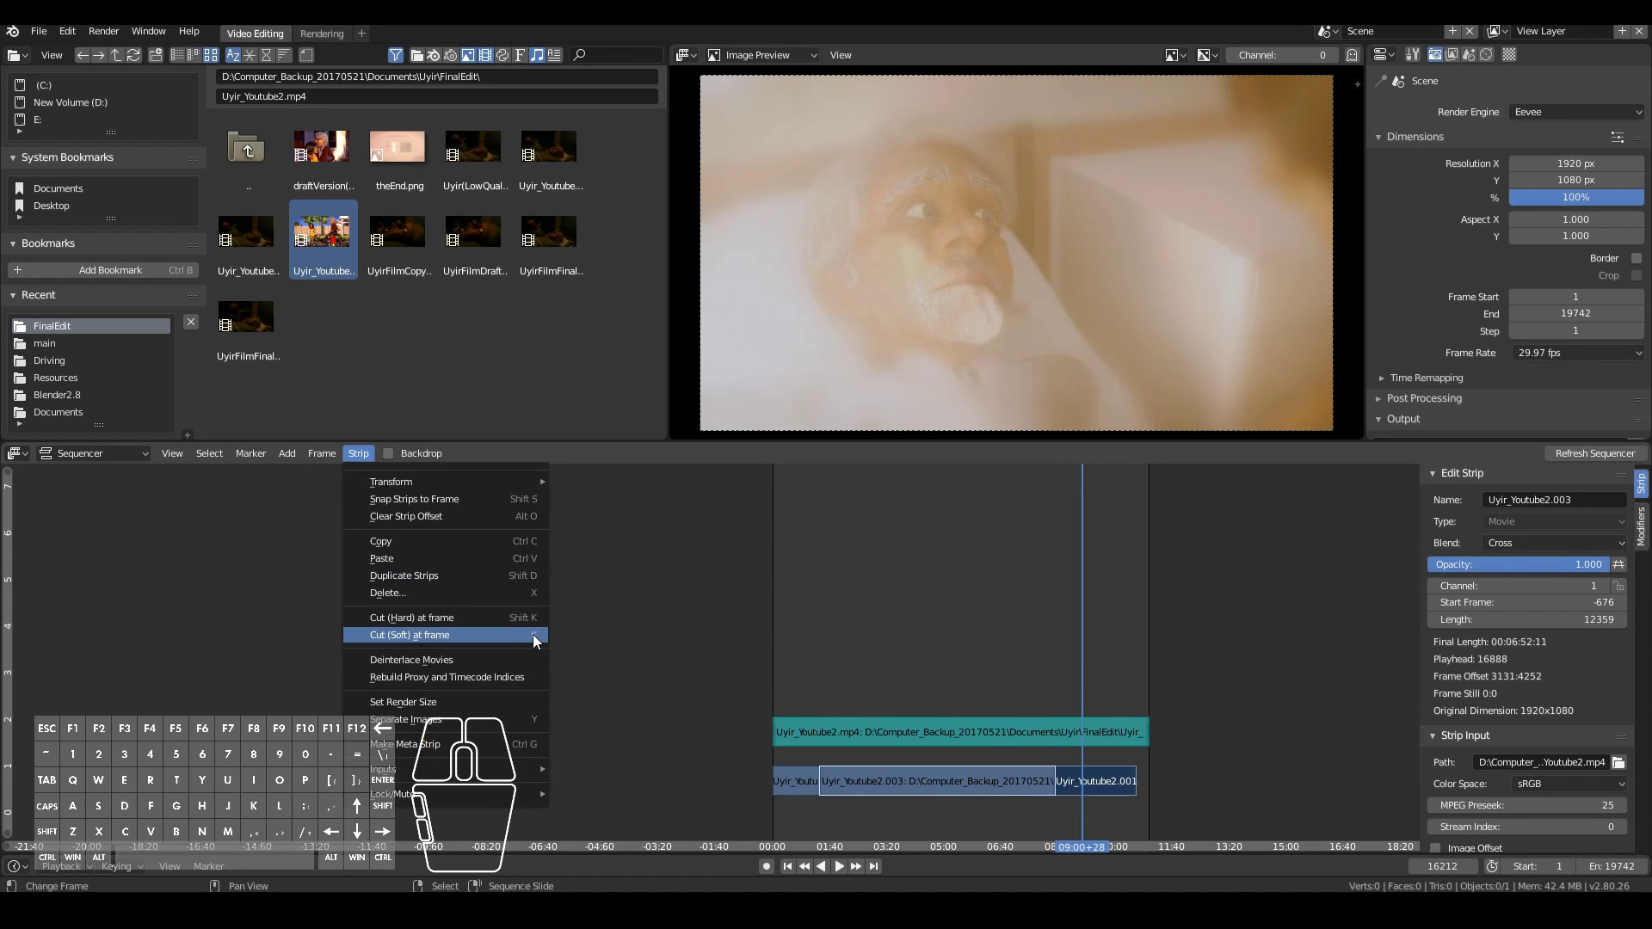
Step: Move the short piece between the two cuts up to channel 3, starting at frame 9582, and unmute it
click(1070, 782)
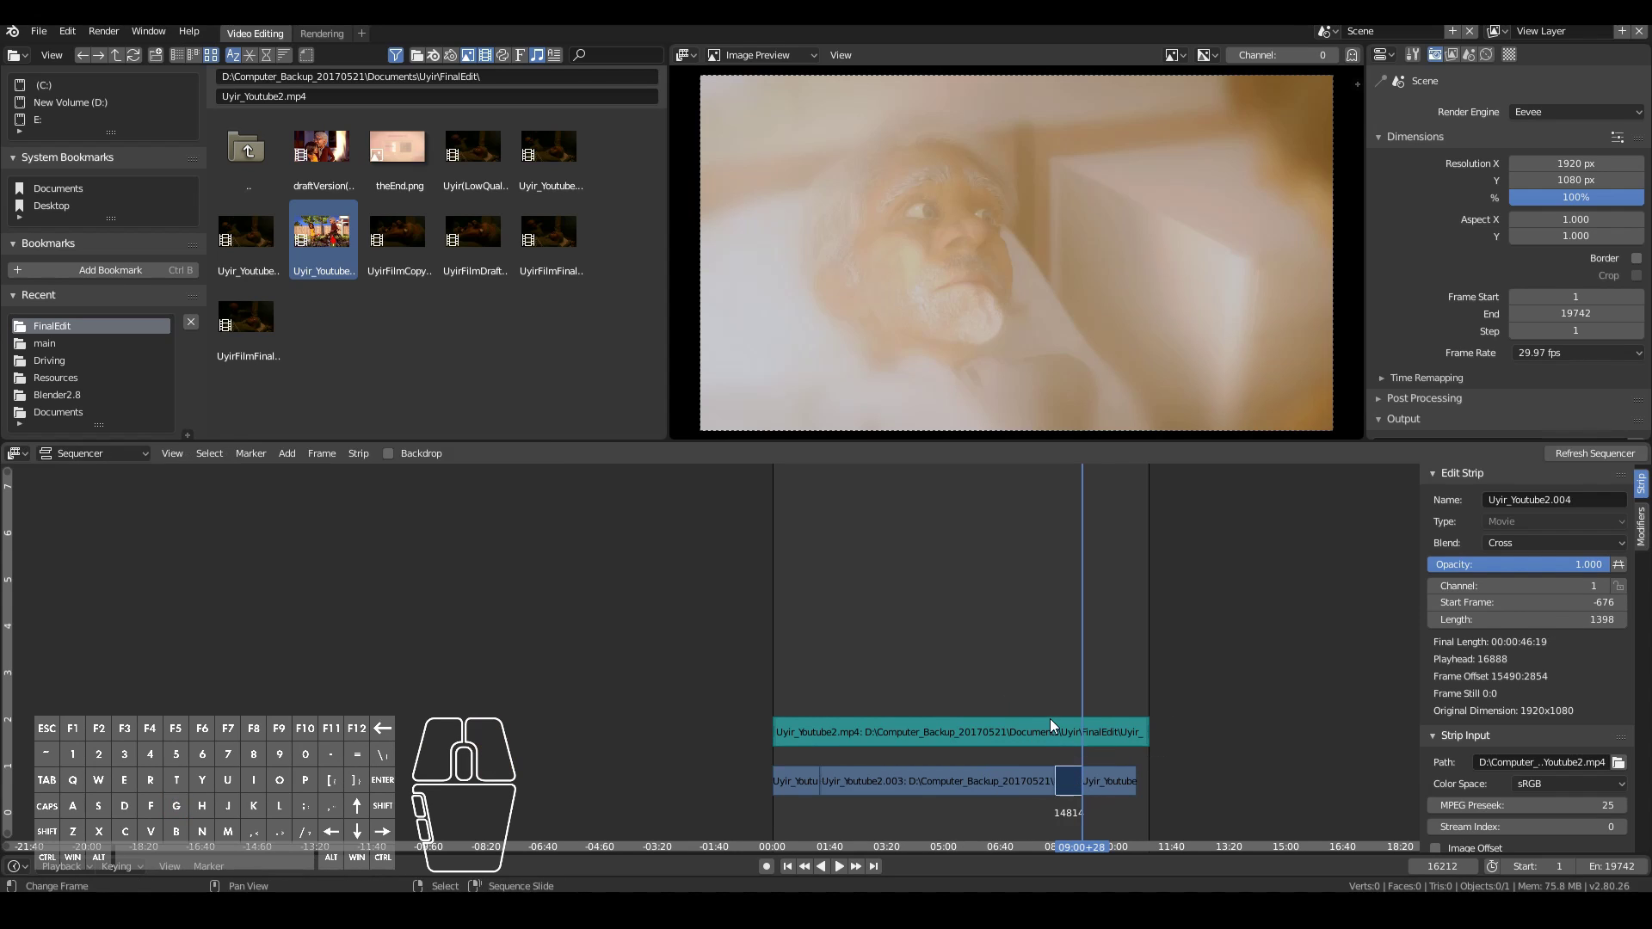
right_drag(1068, 785, 967, 679)
click(969, 679)
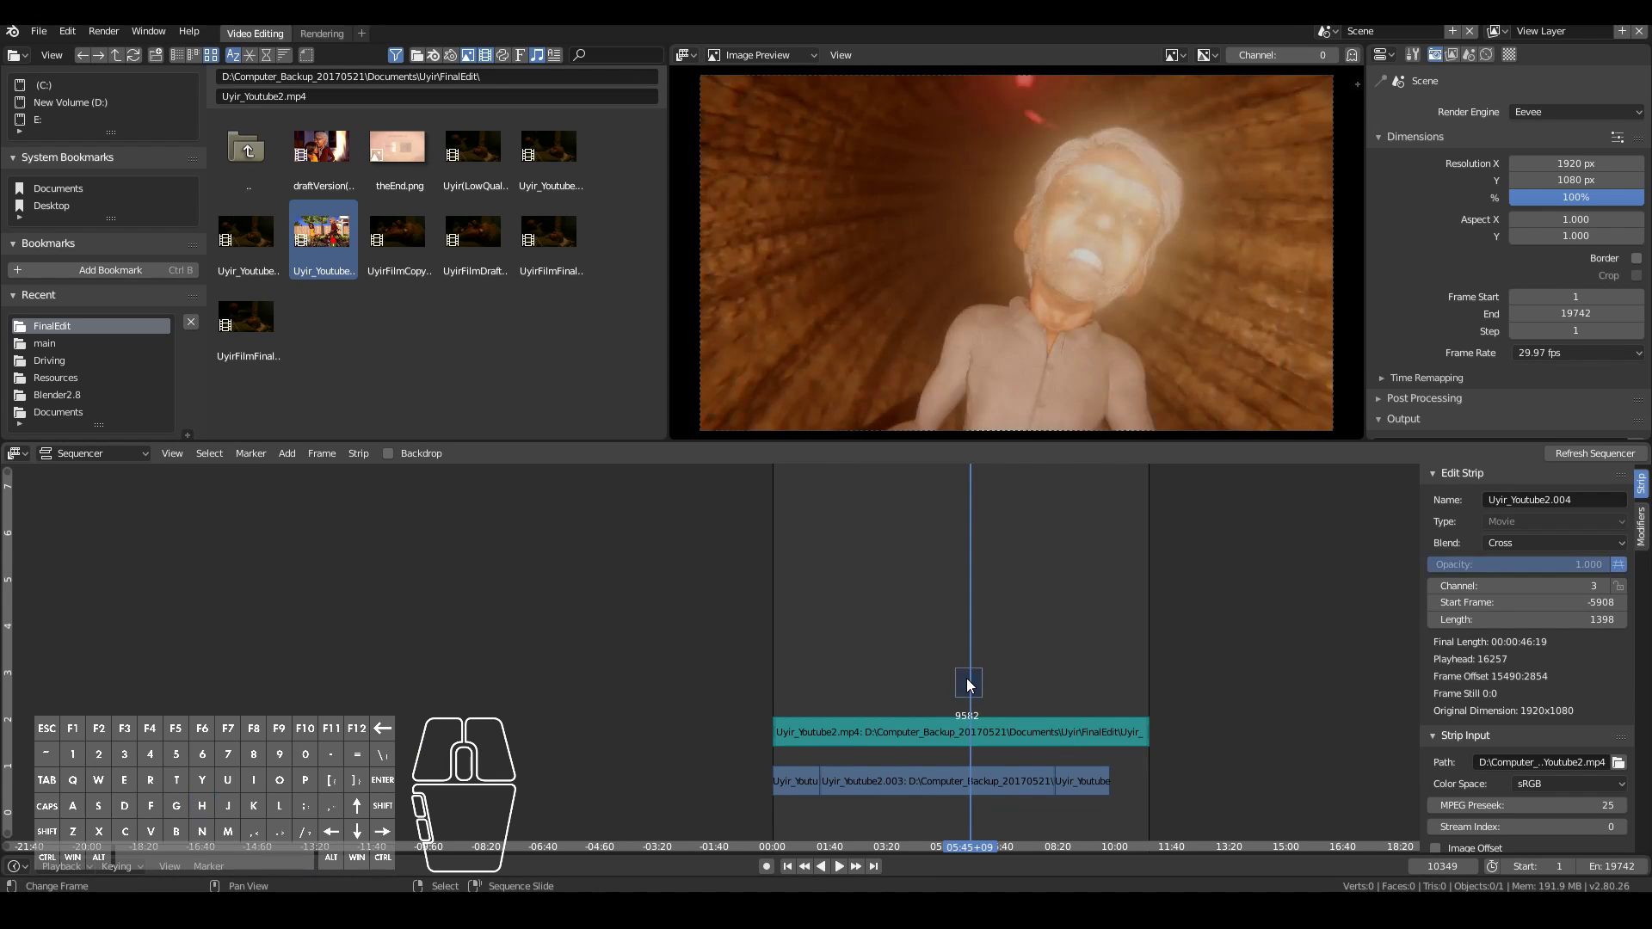
drag(967, 678, 969, 676)
right_click(964, 676)
key(alt+h)
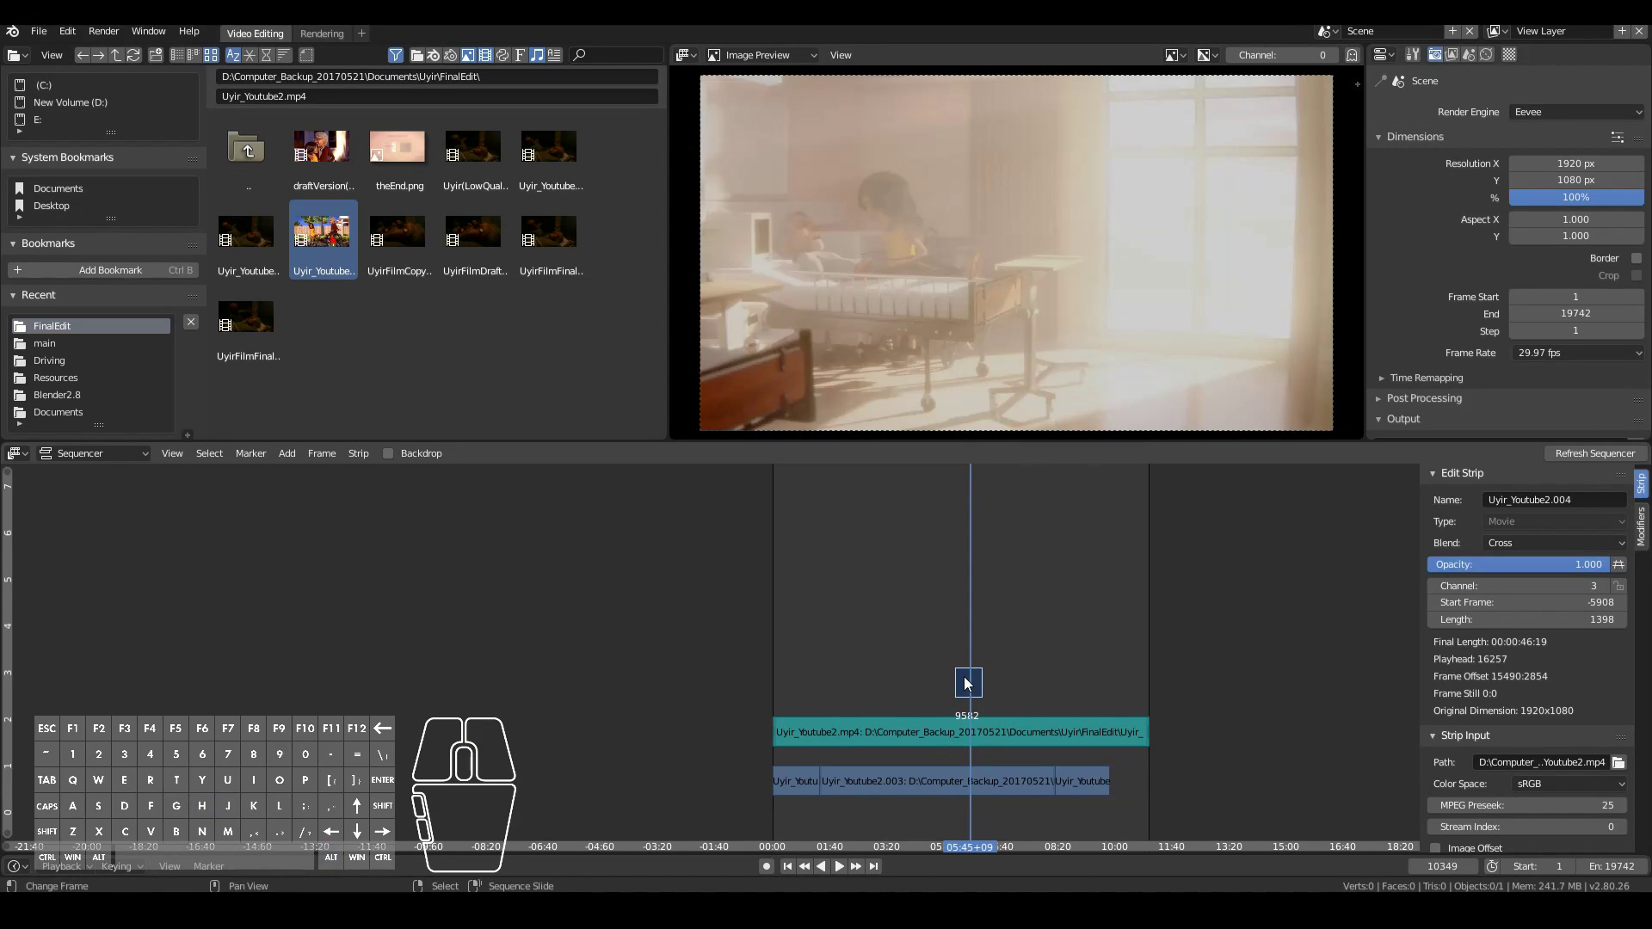
Step: Add a Transform effect strip to the short video strip on channel 3
click(968, 677)
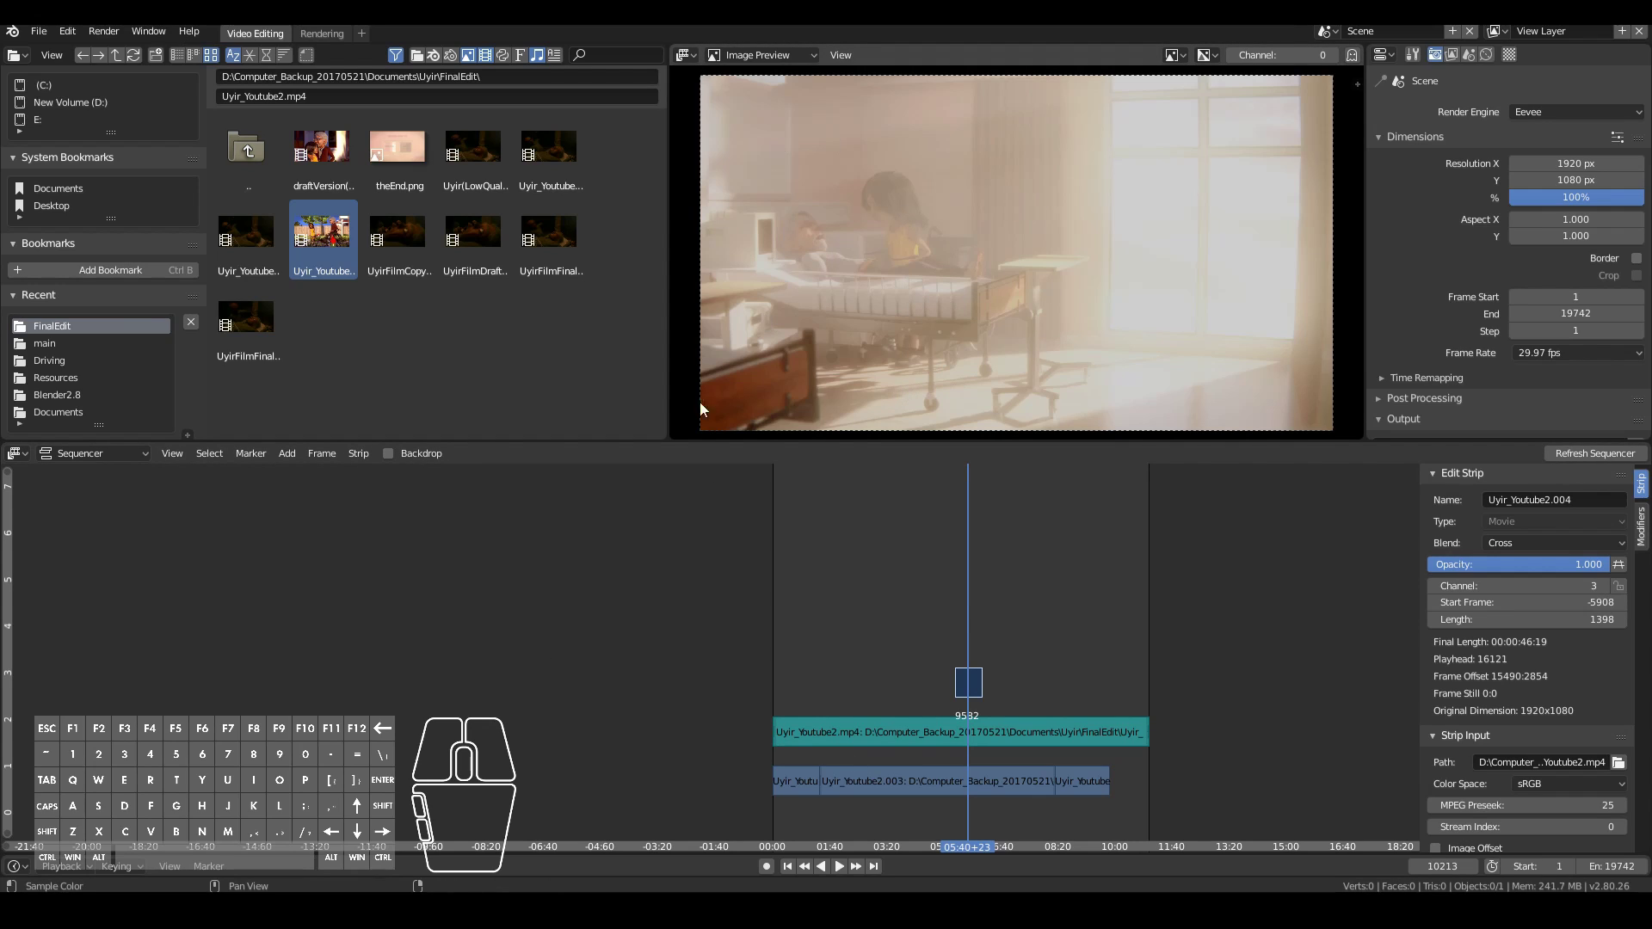
click(296, 453)
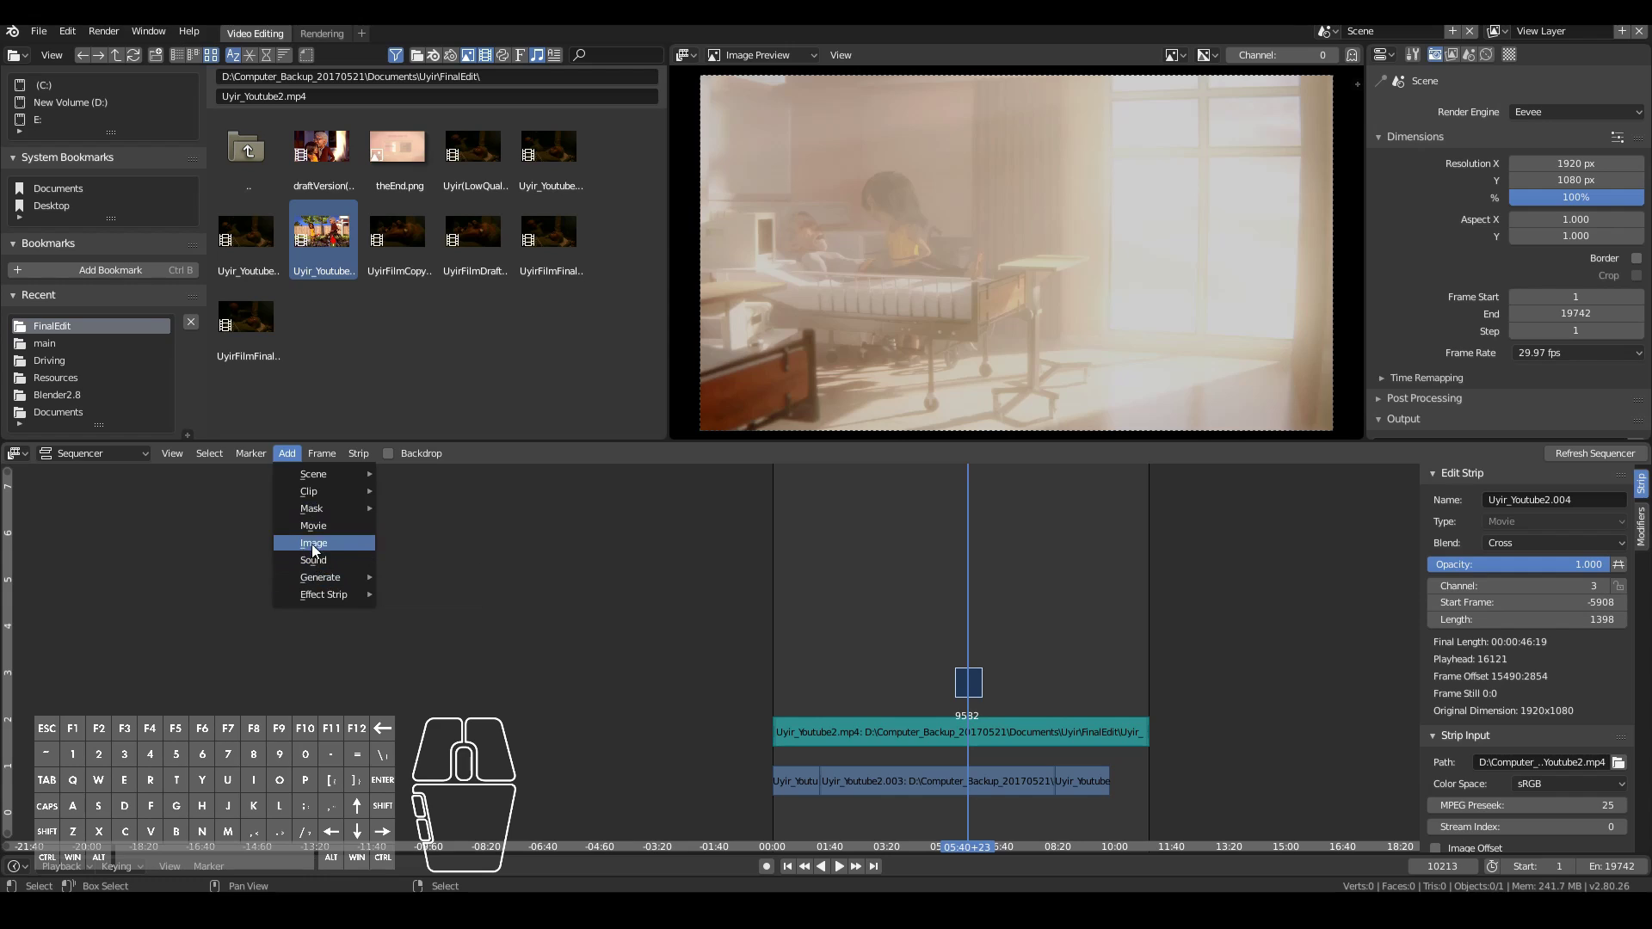
click(338, 592)
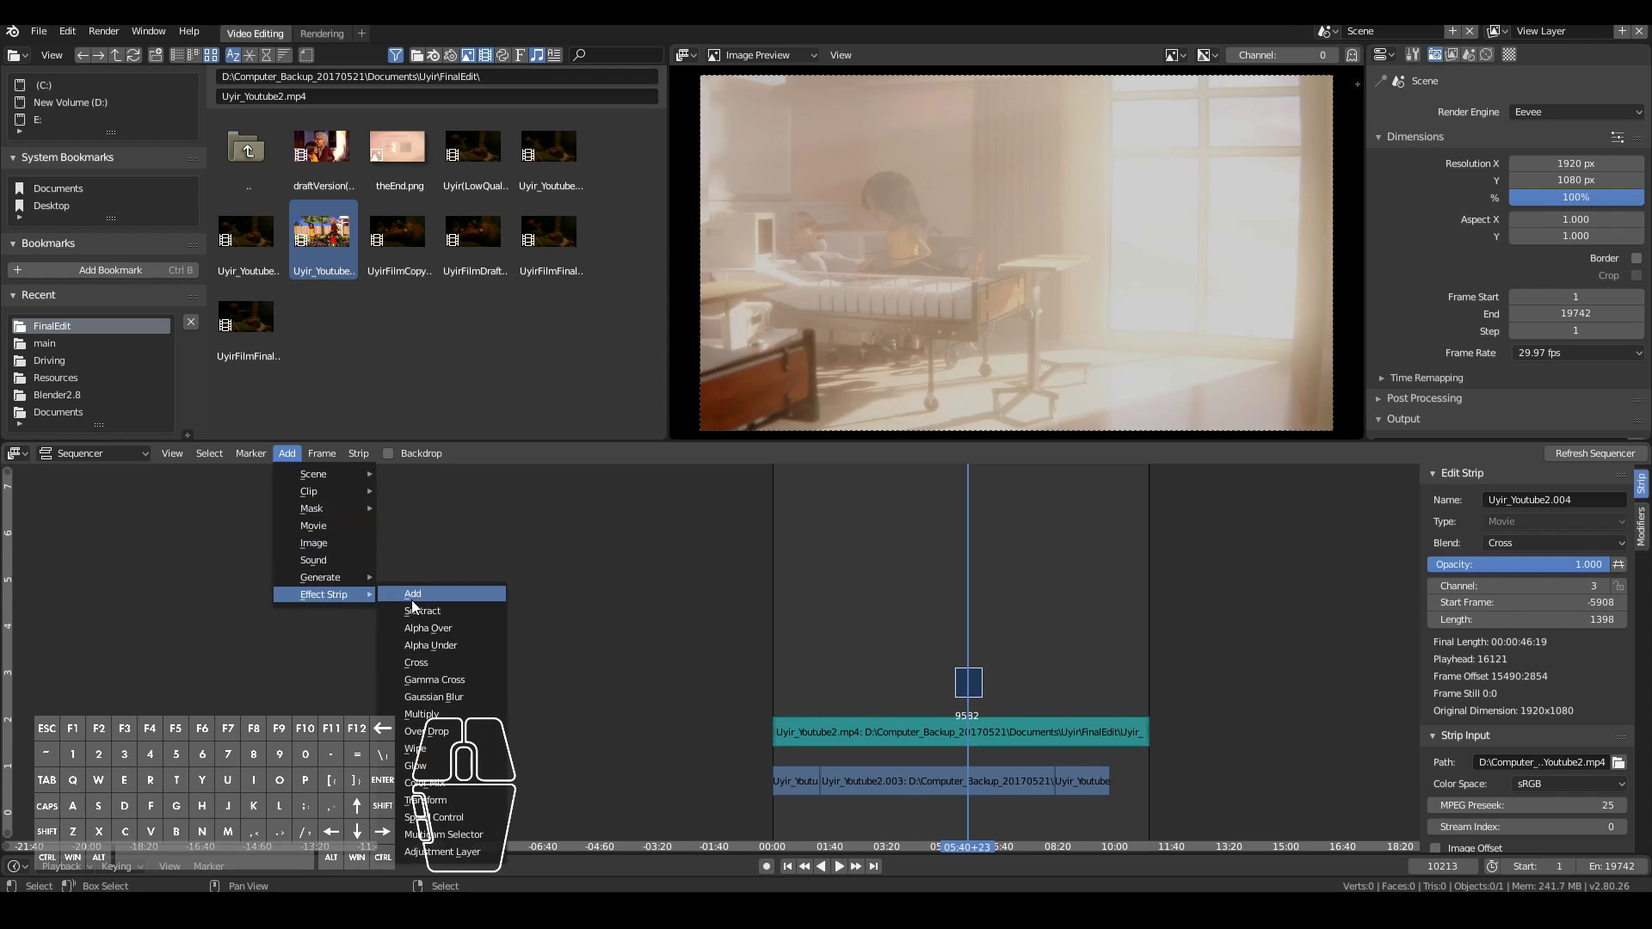
click(441, 804)
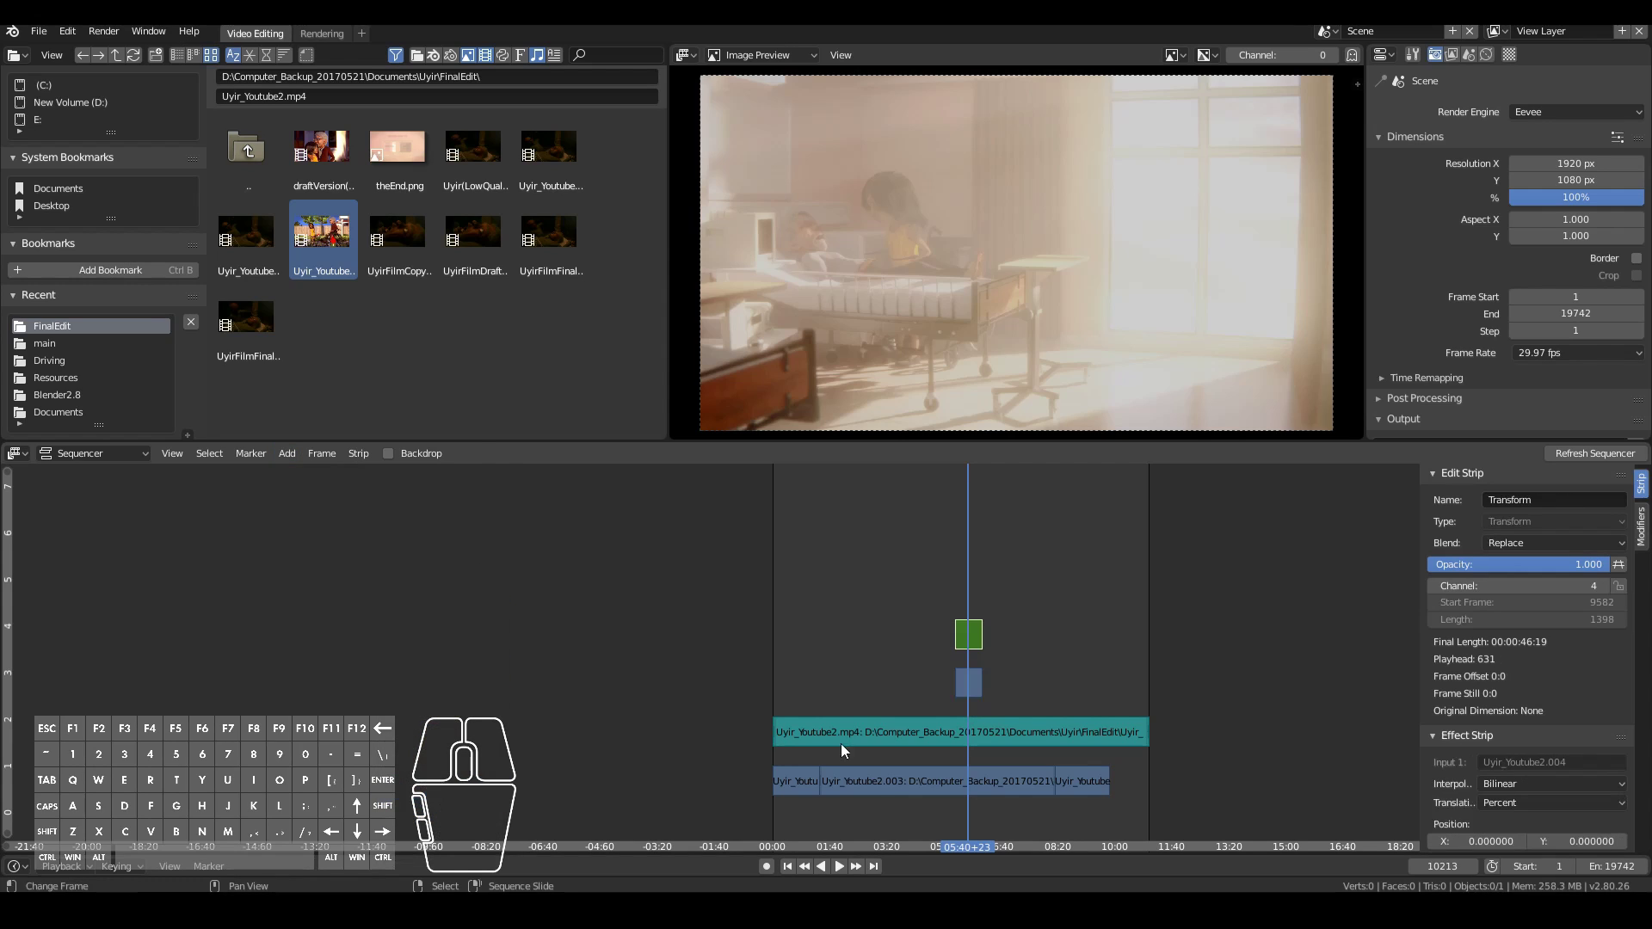
Step: Enable Uniform Scale for the Transform strip on channel 4
click(969, 690)
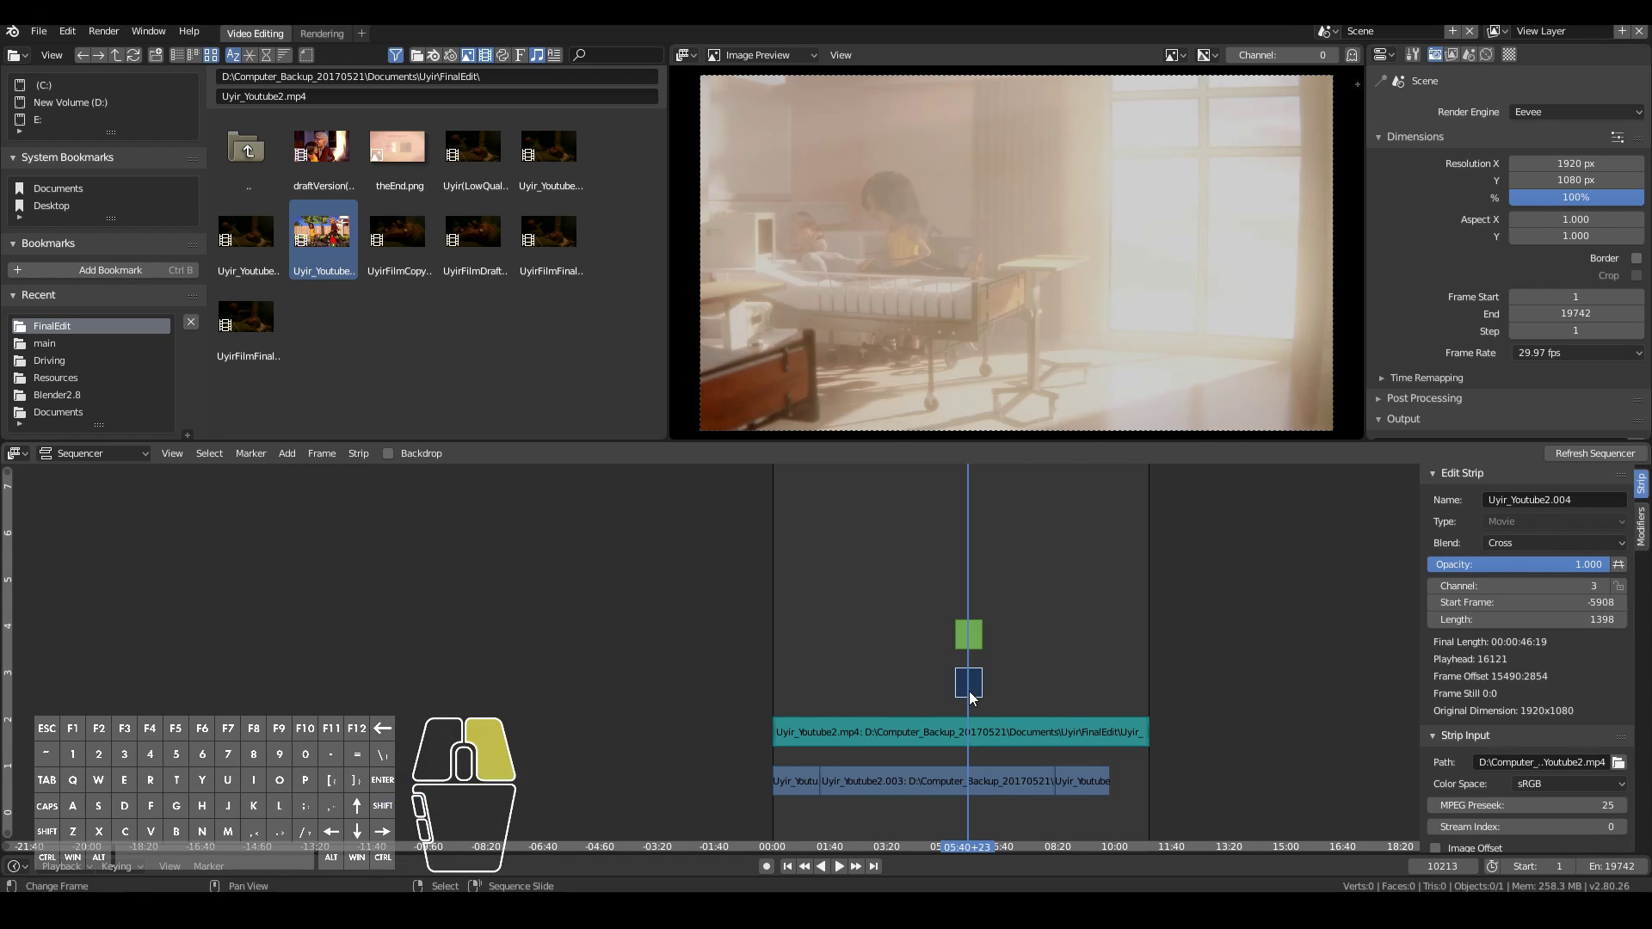
click(970, 637)
scroll(1540, 748, down, 5)
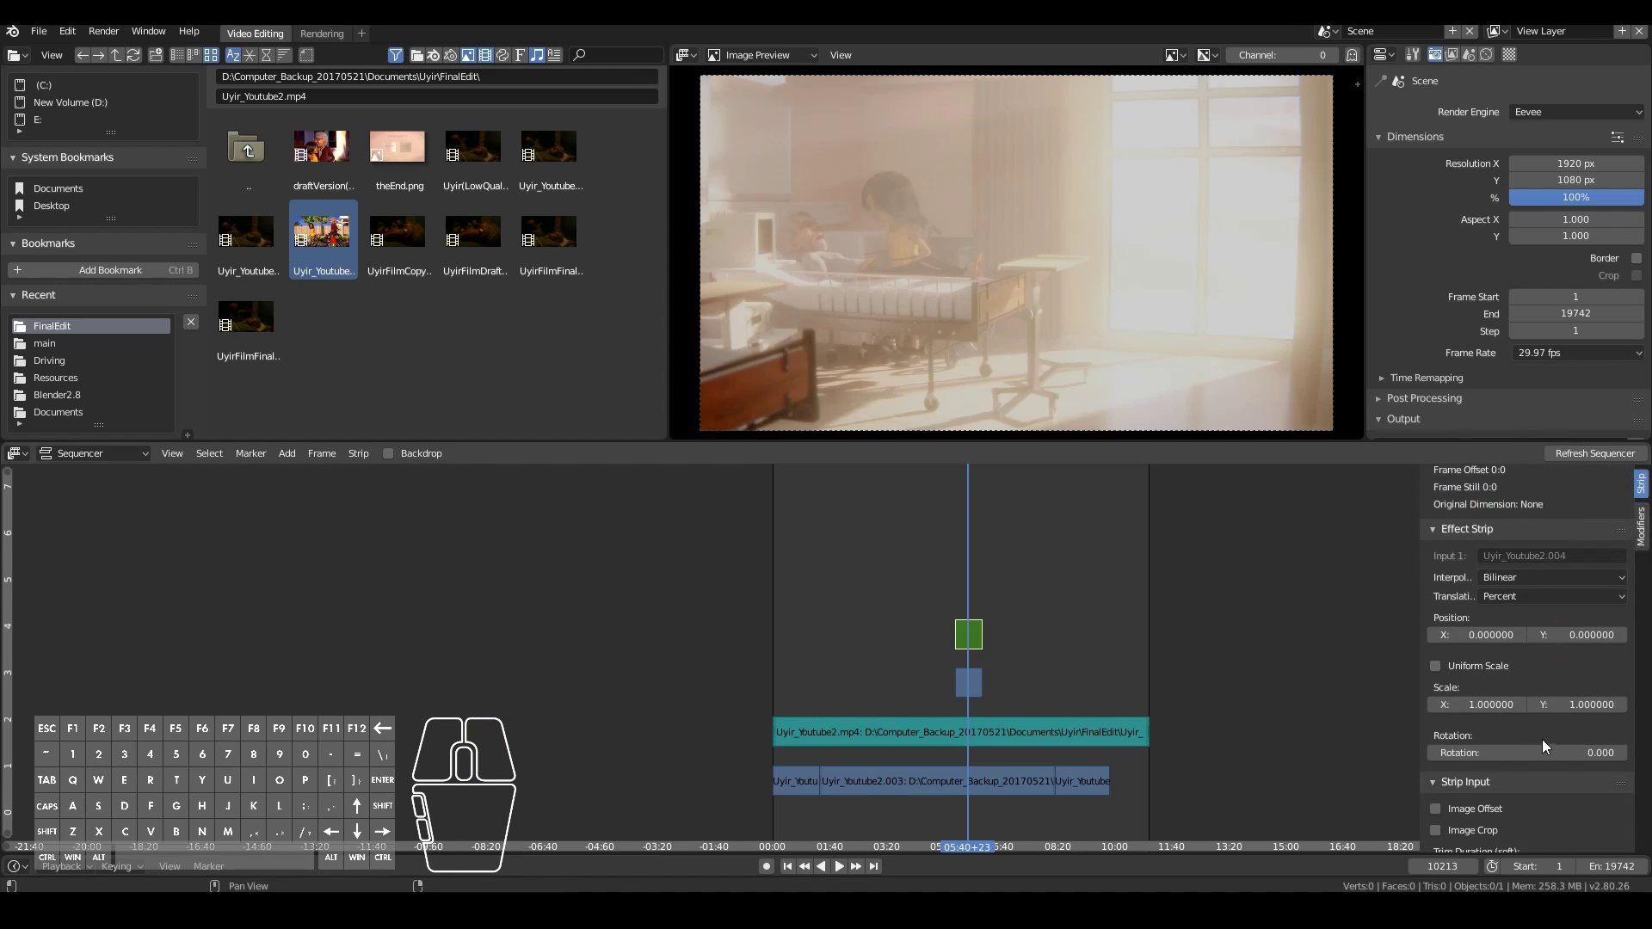
click(1475, 670)
click(1466, 667)
key(ctrl+z)
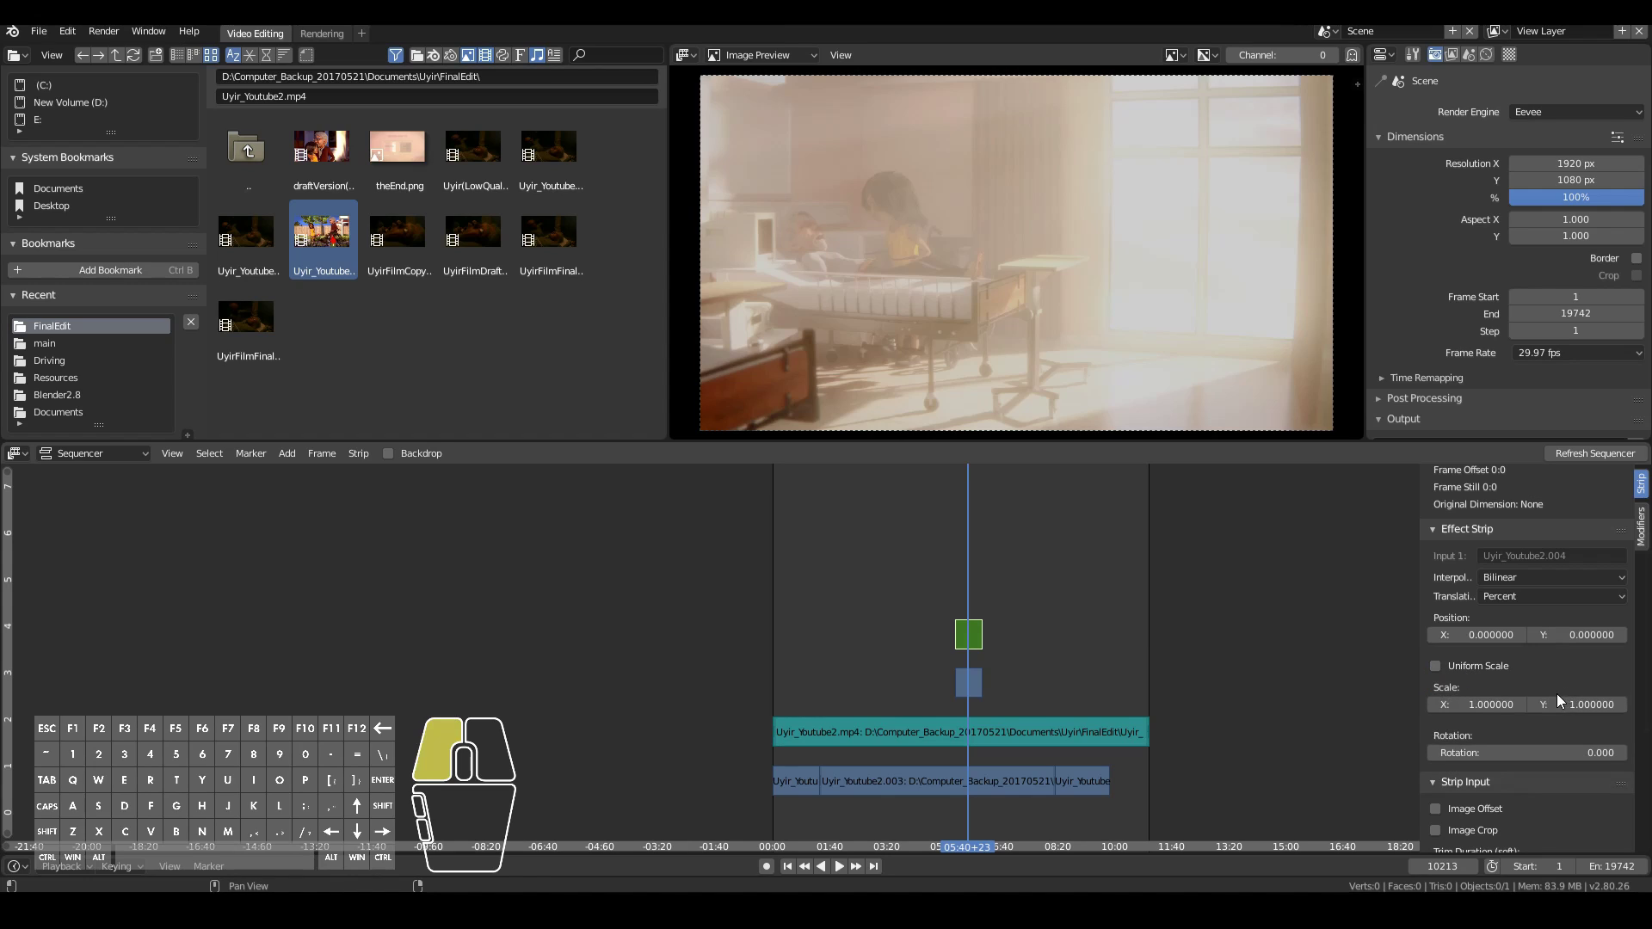
click(1437, 669)
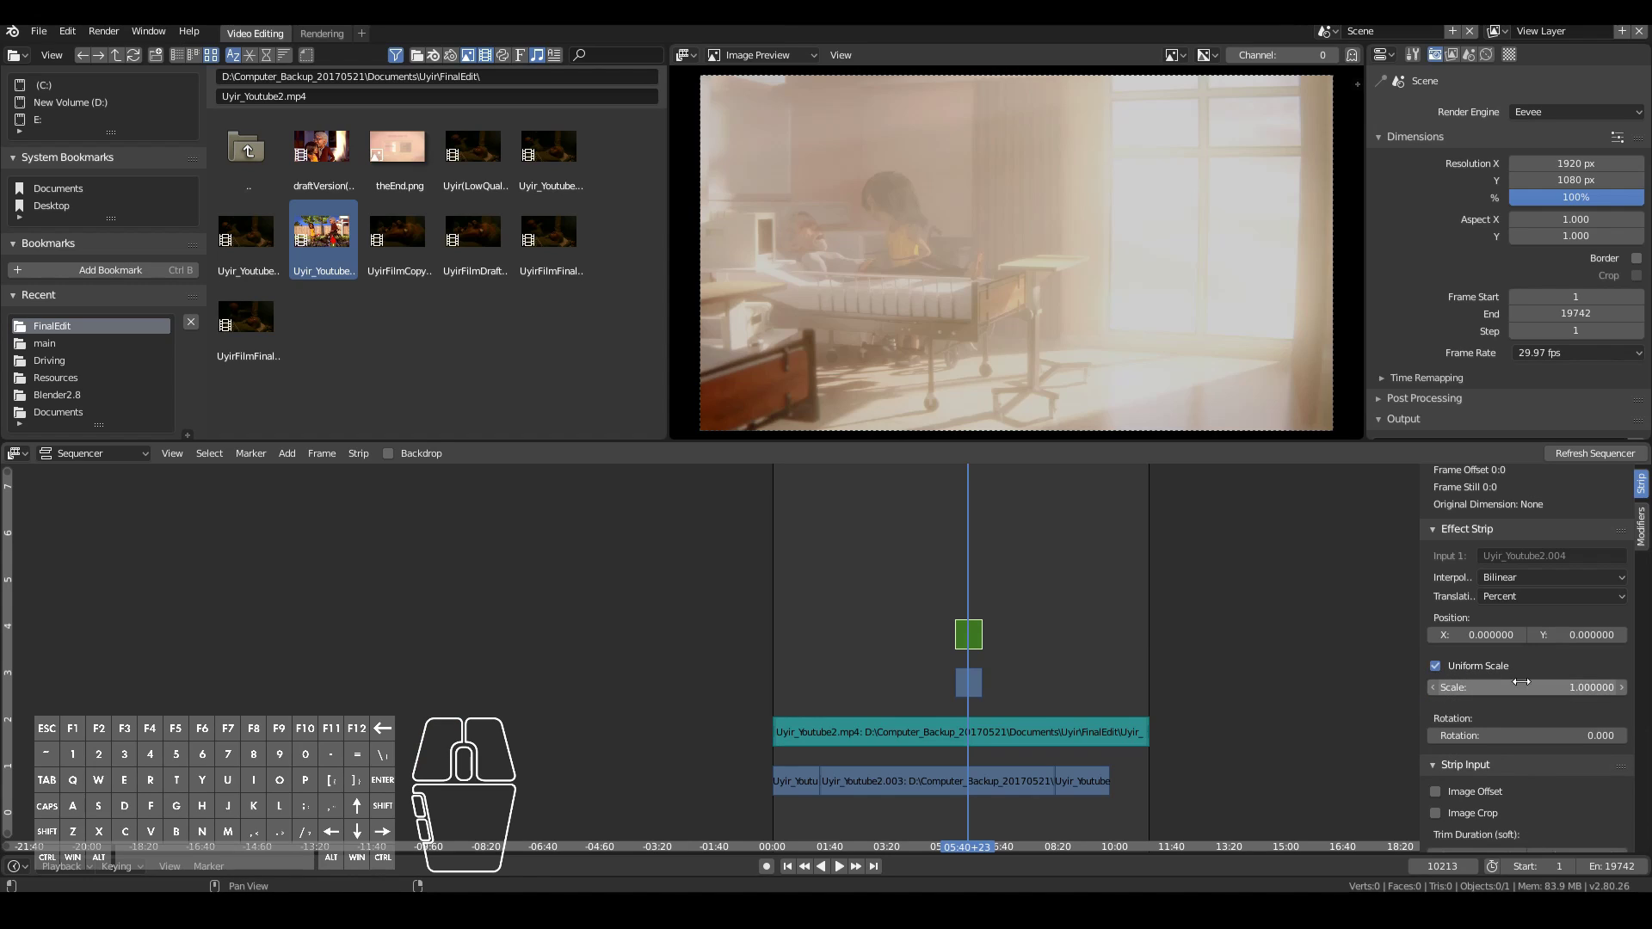
Step: Set the Transform strip's scale to 0.4 and shift its X position to about -12.72
drag(1521, 683, 1598, 693)
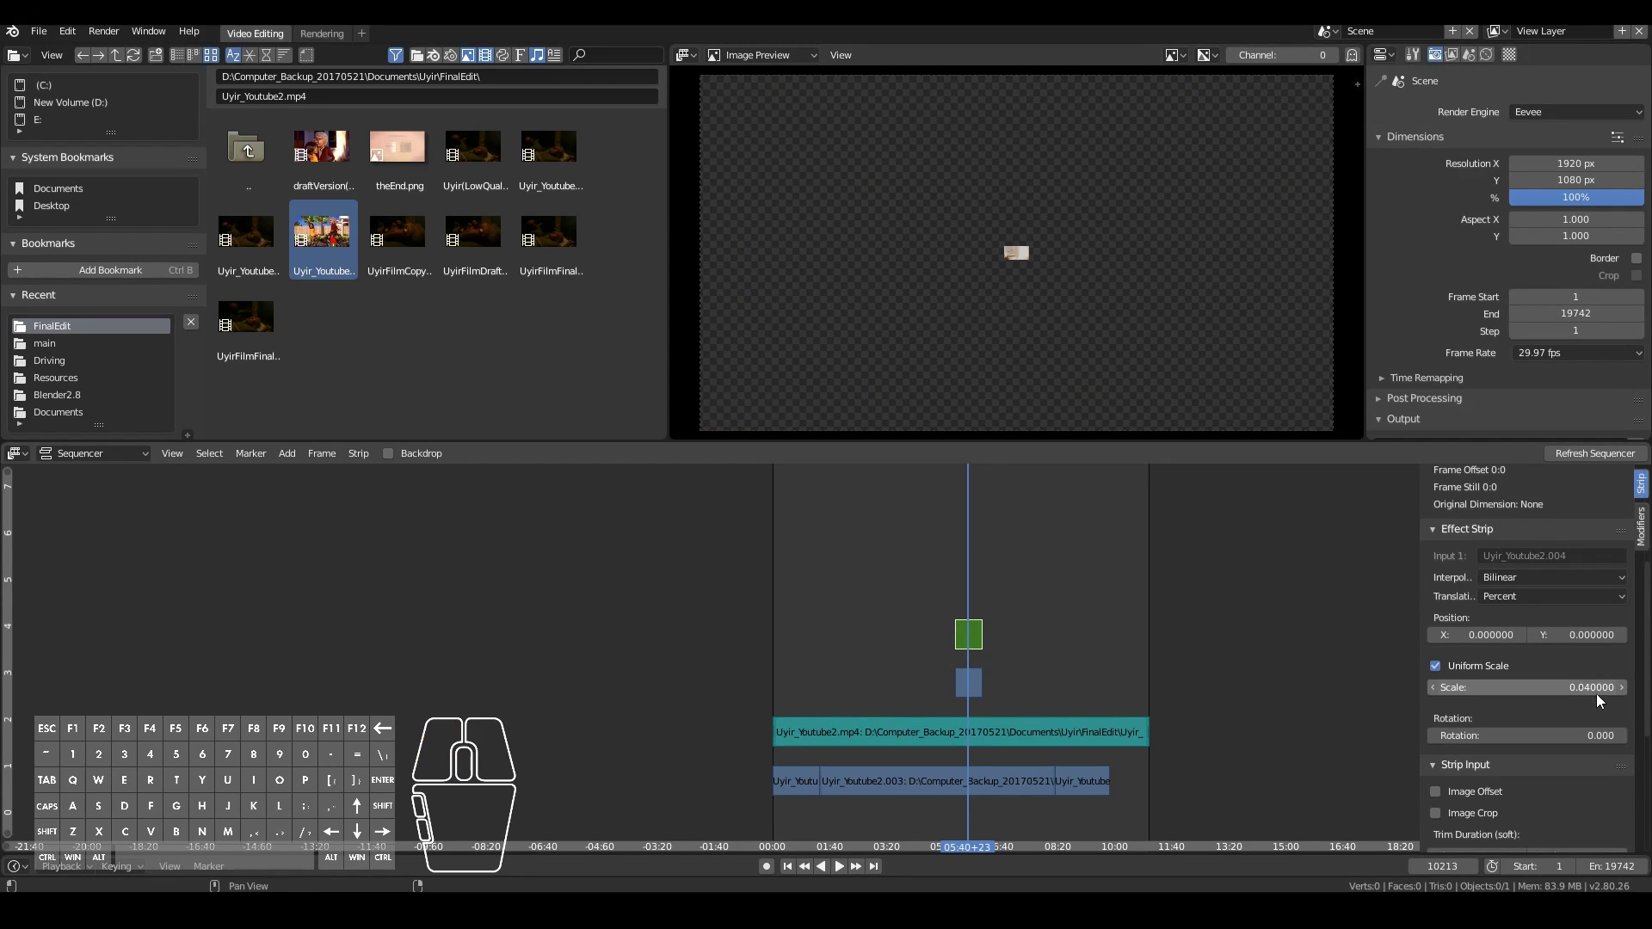
click(1576, 687)
text(0.)
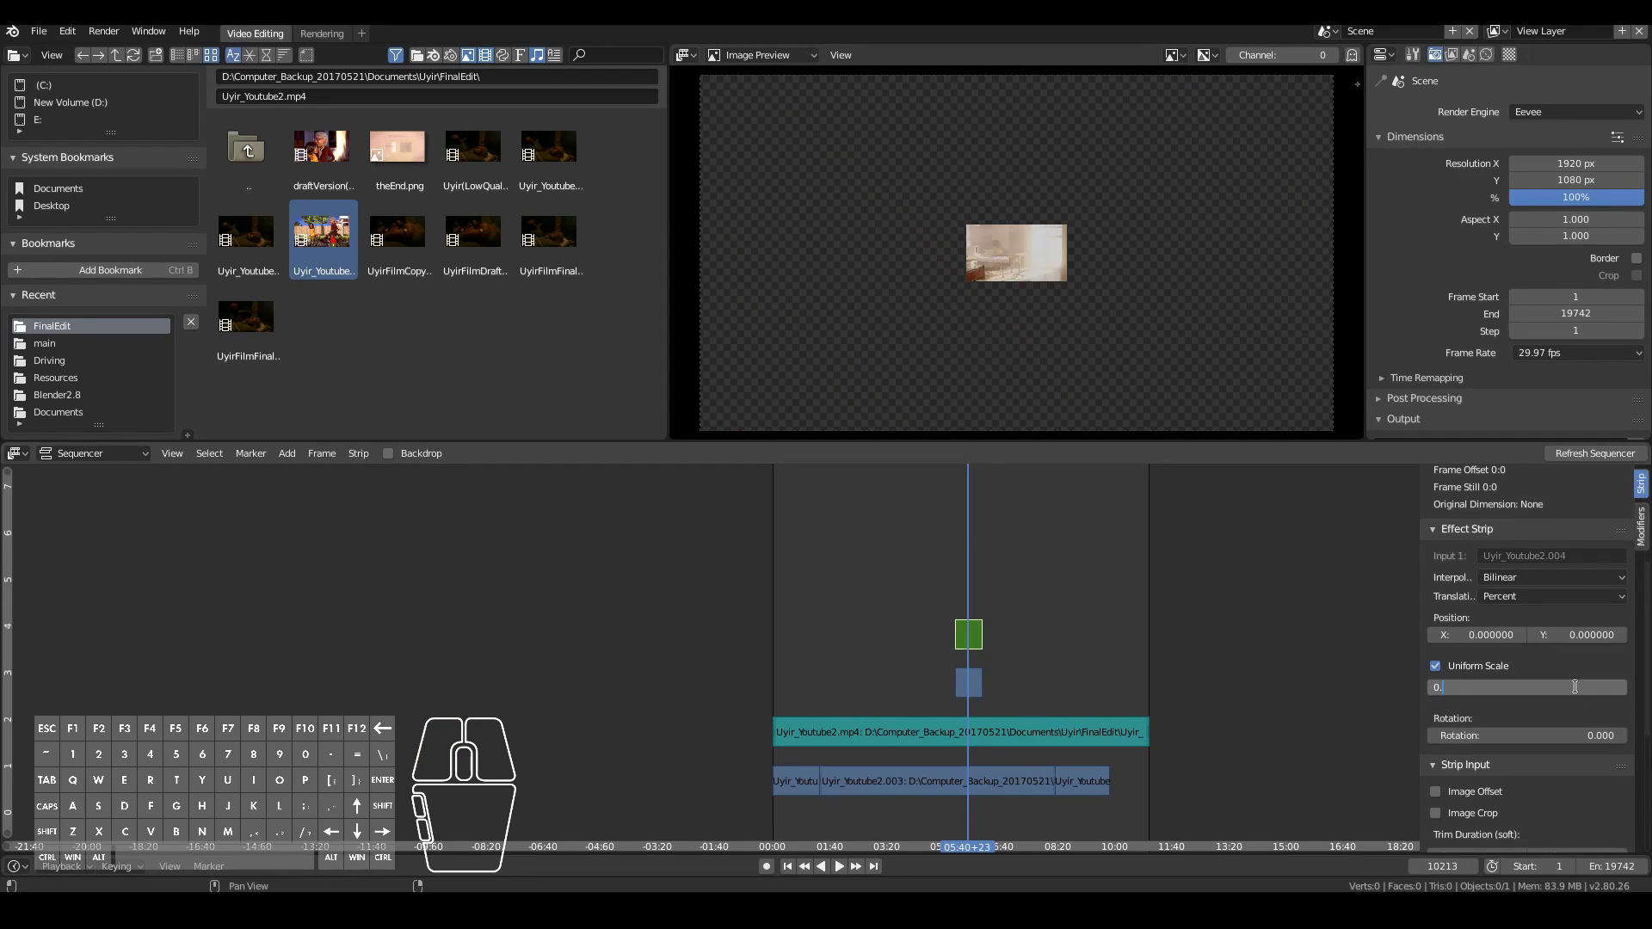
text(4)
key(Return)
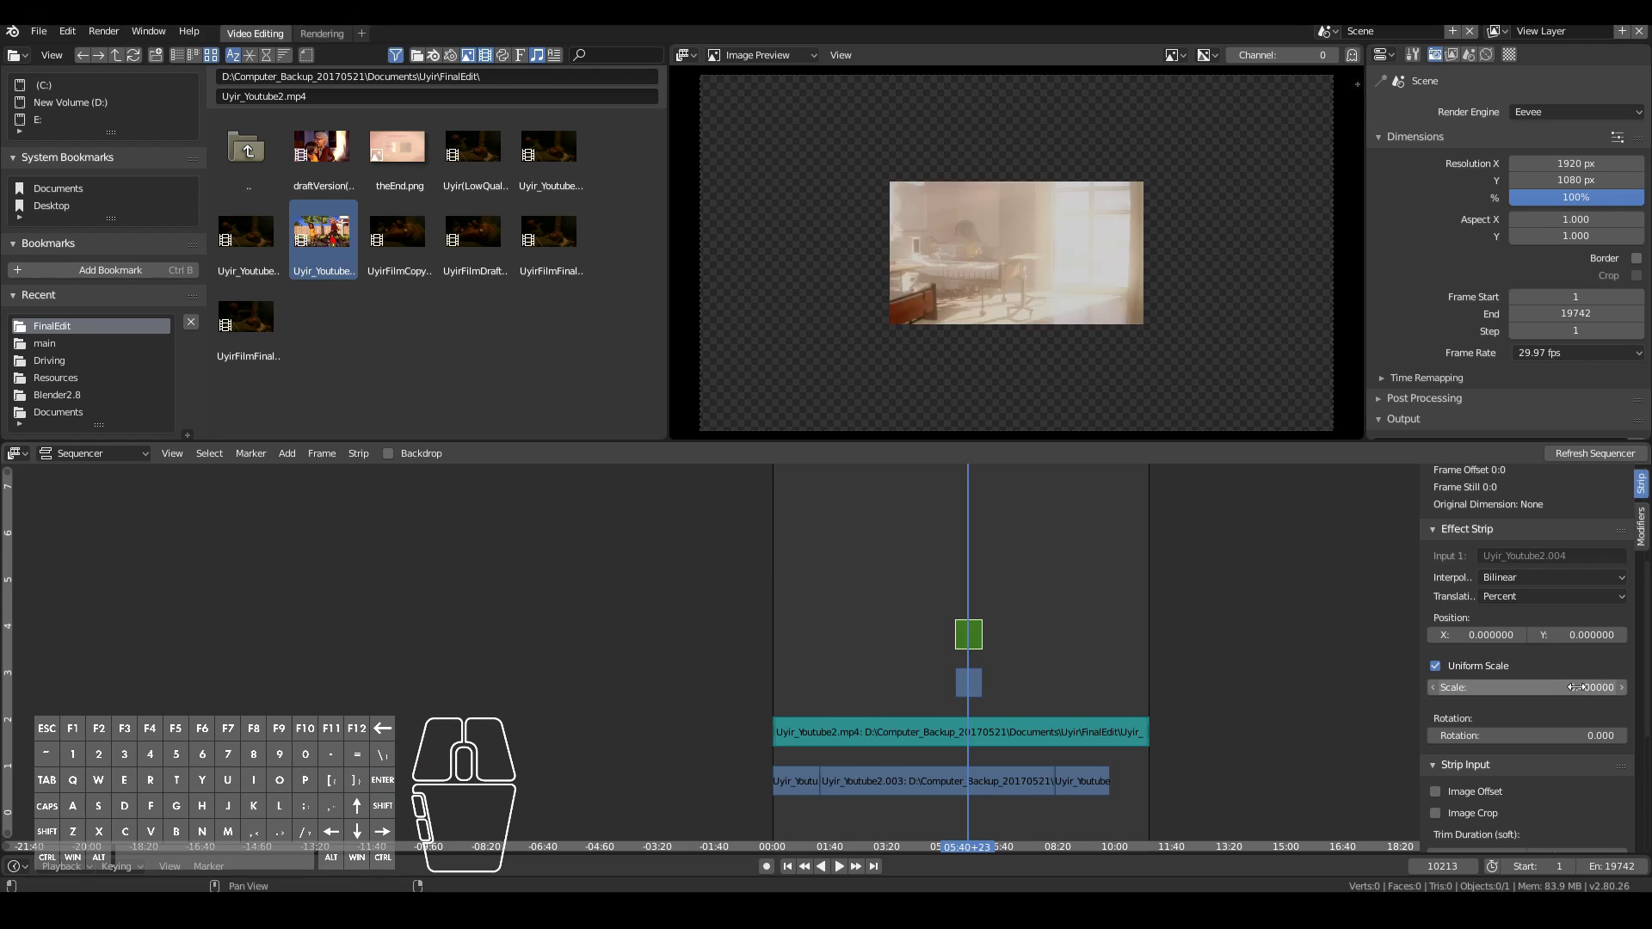
drag(1485, 634, 1437, 634)
click(932, 328)
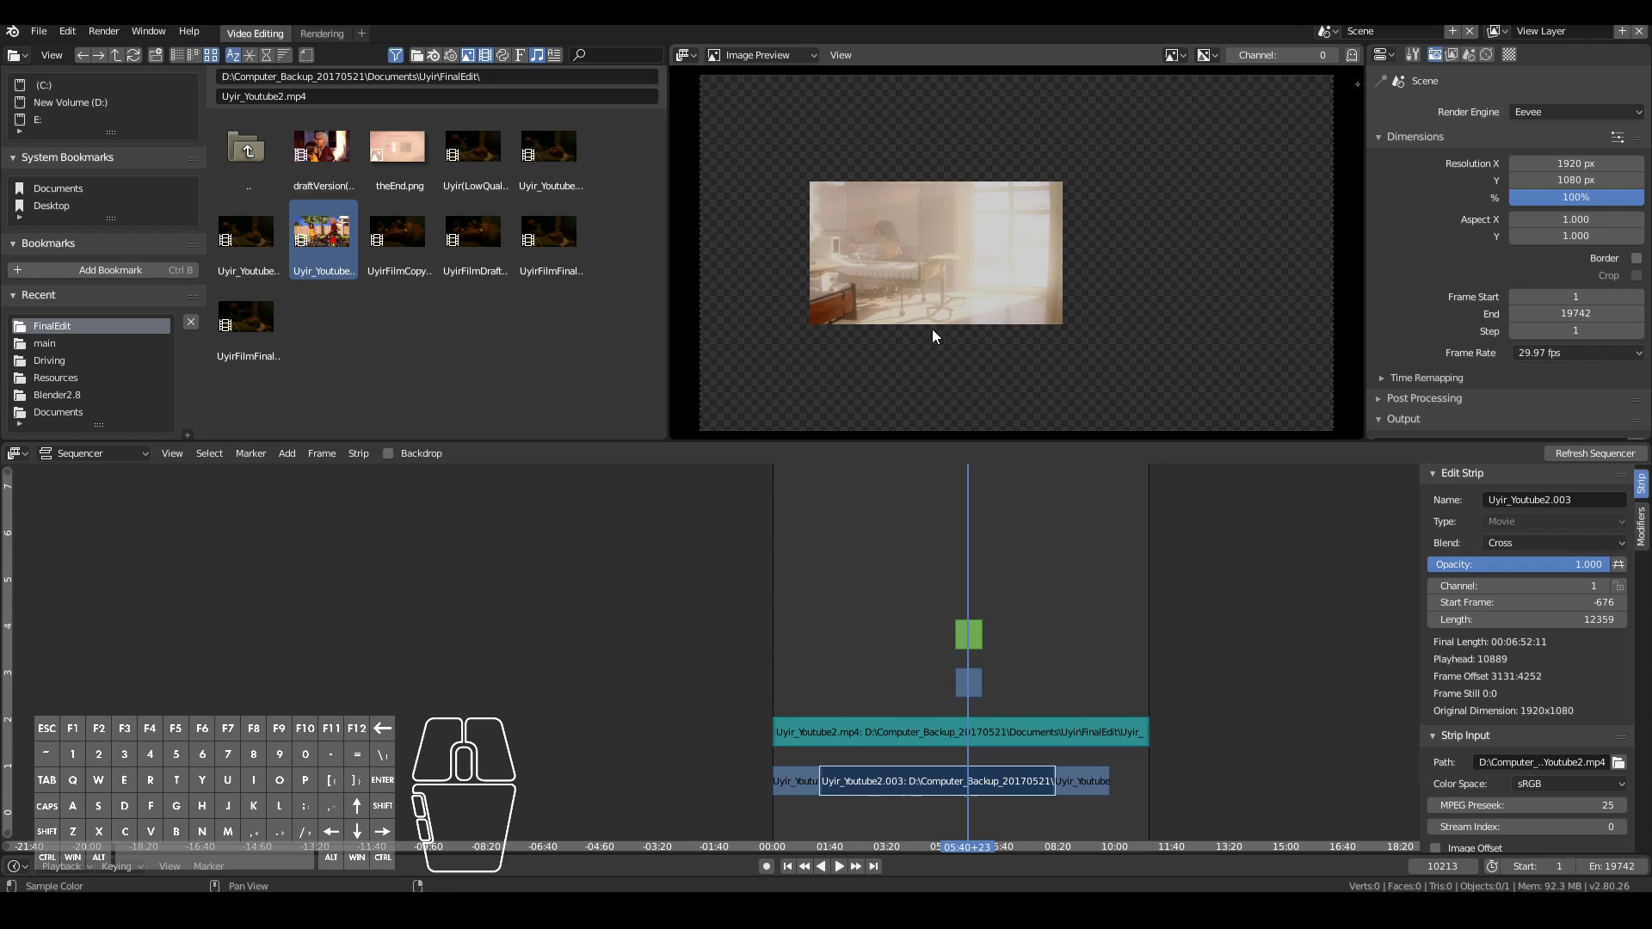
Step: Set the Transform strip's blend mode to Alpha Over so it overlays the channel 1 footage
click(962, 695)
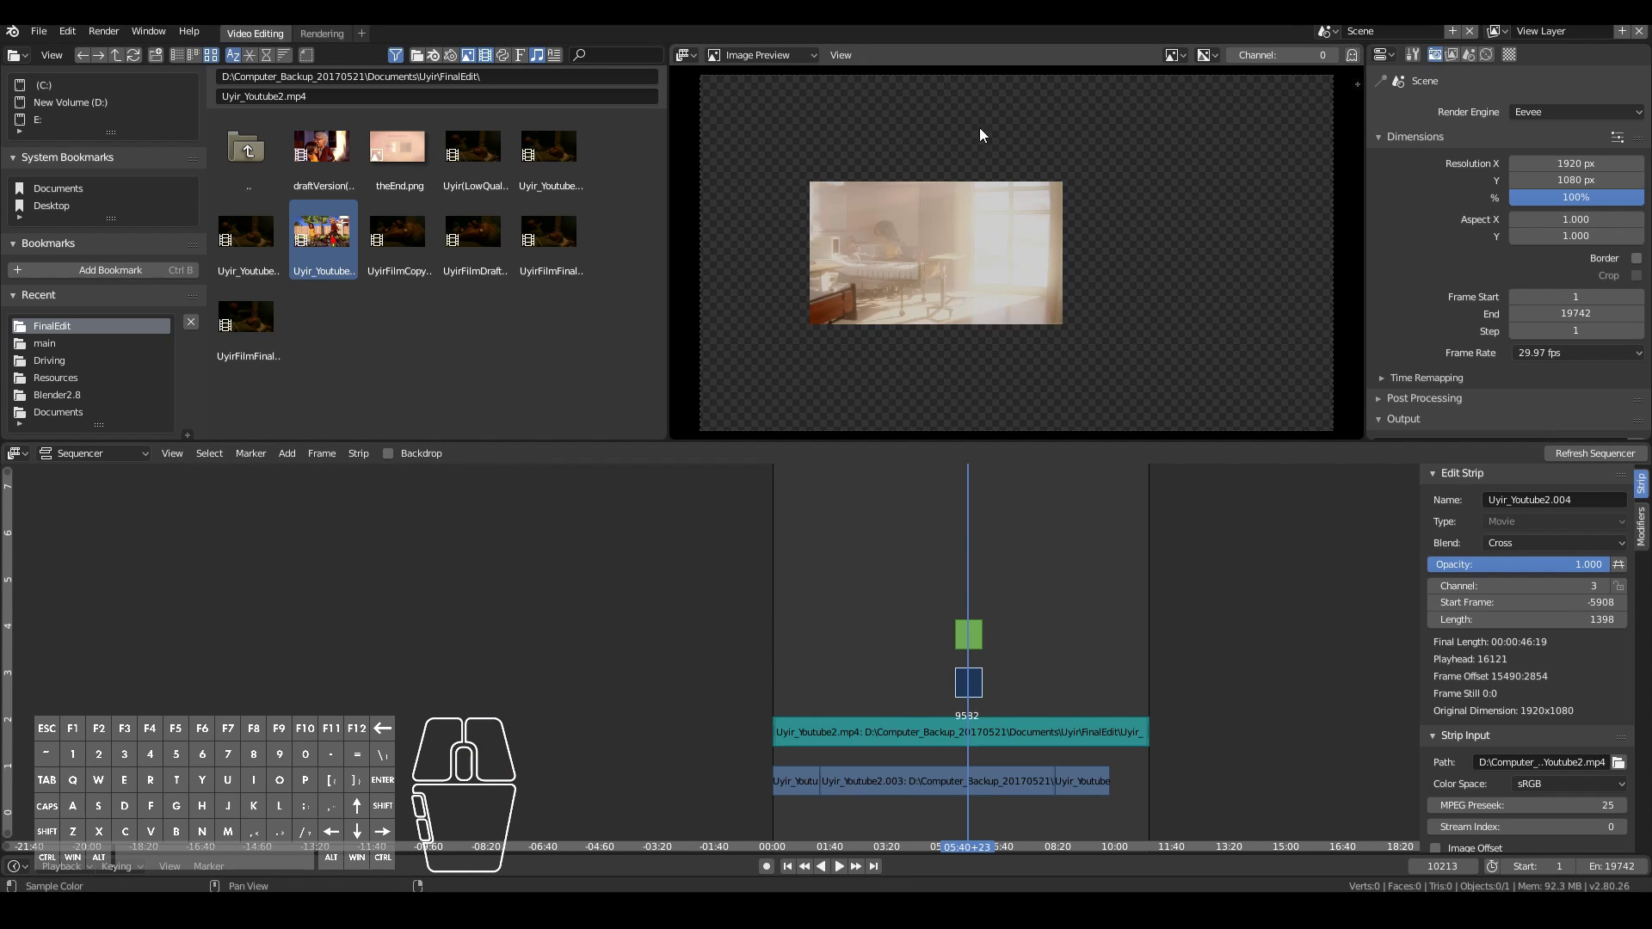
click(983, 782)
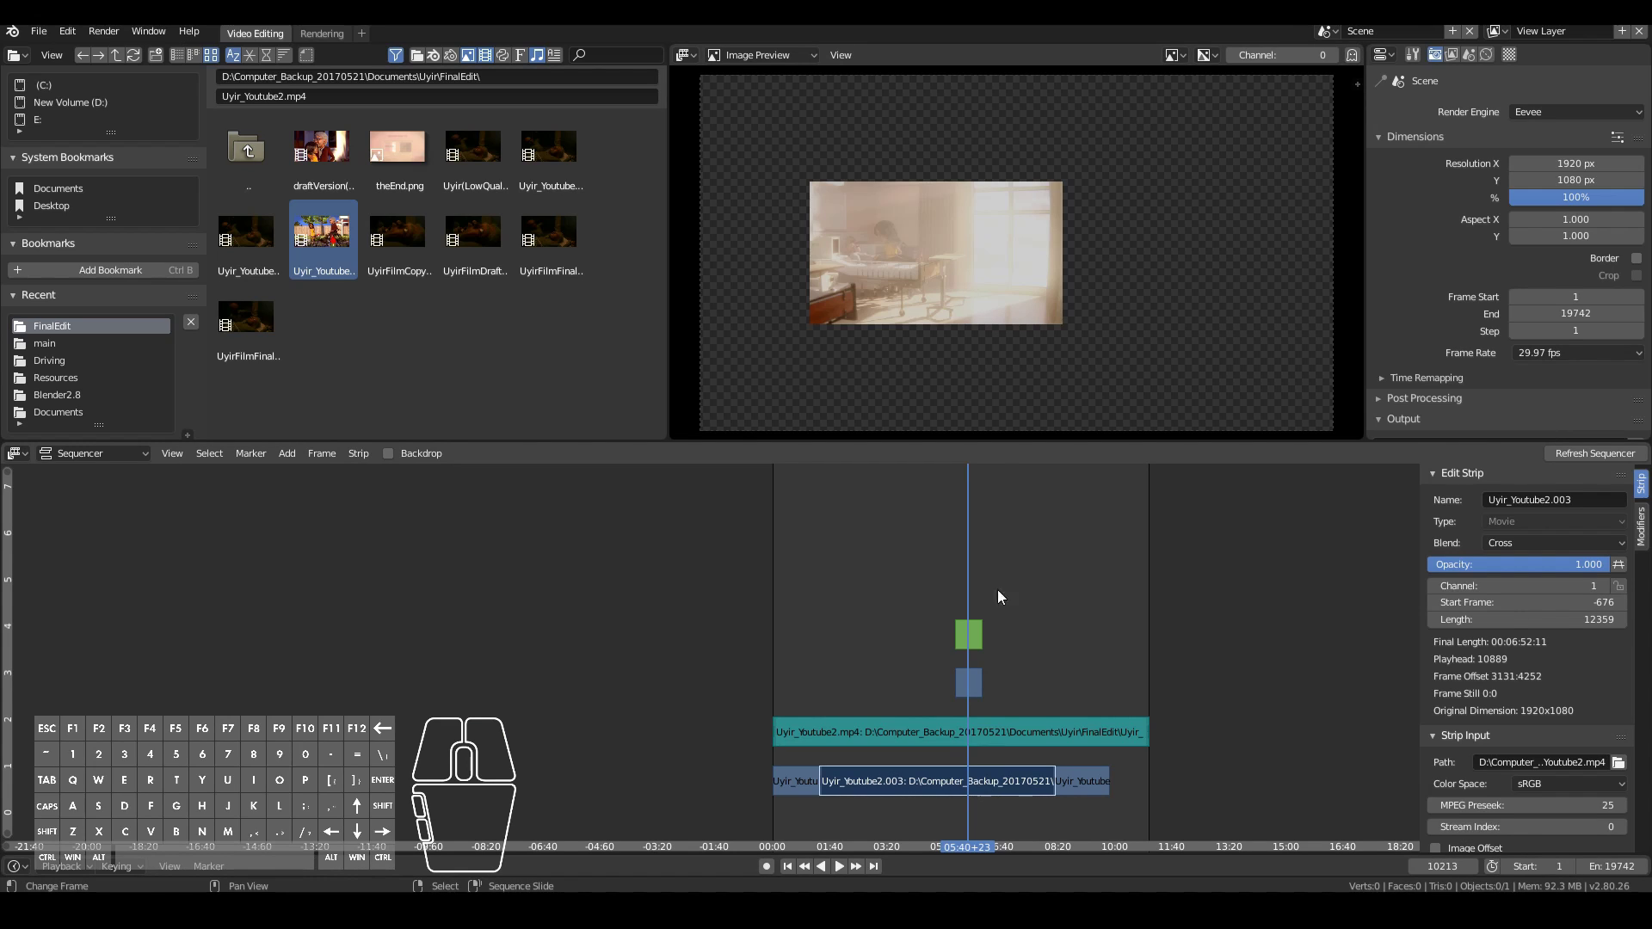
click(961, 674)
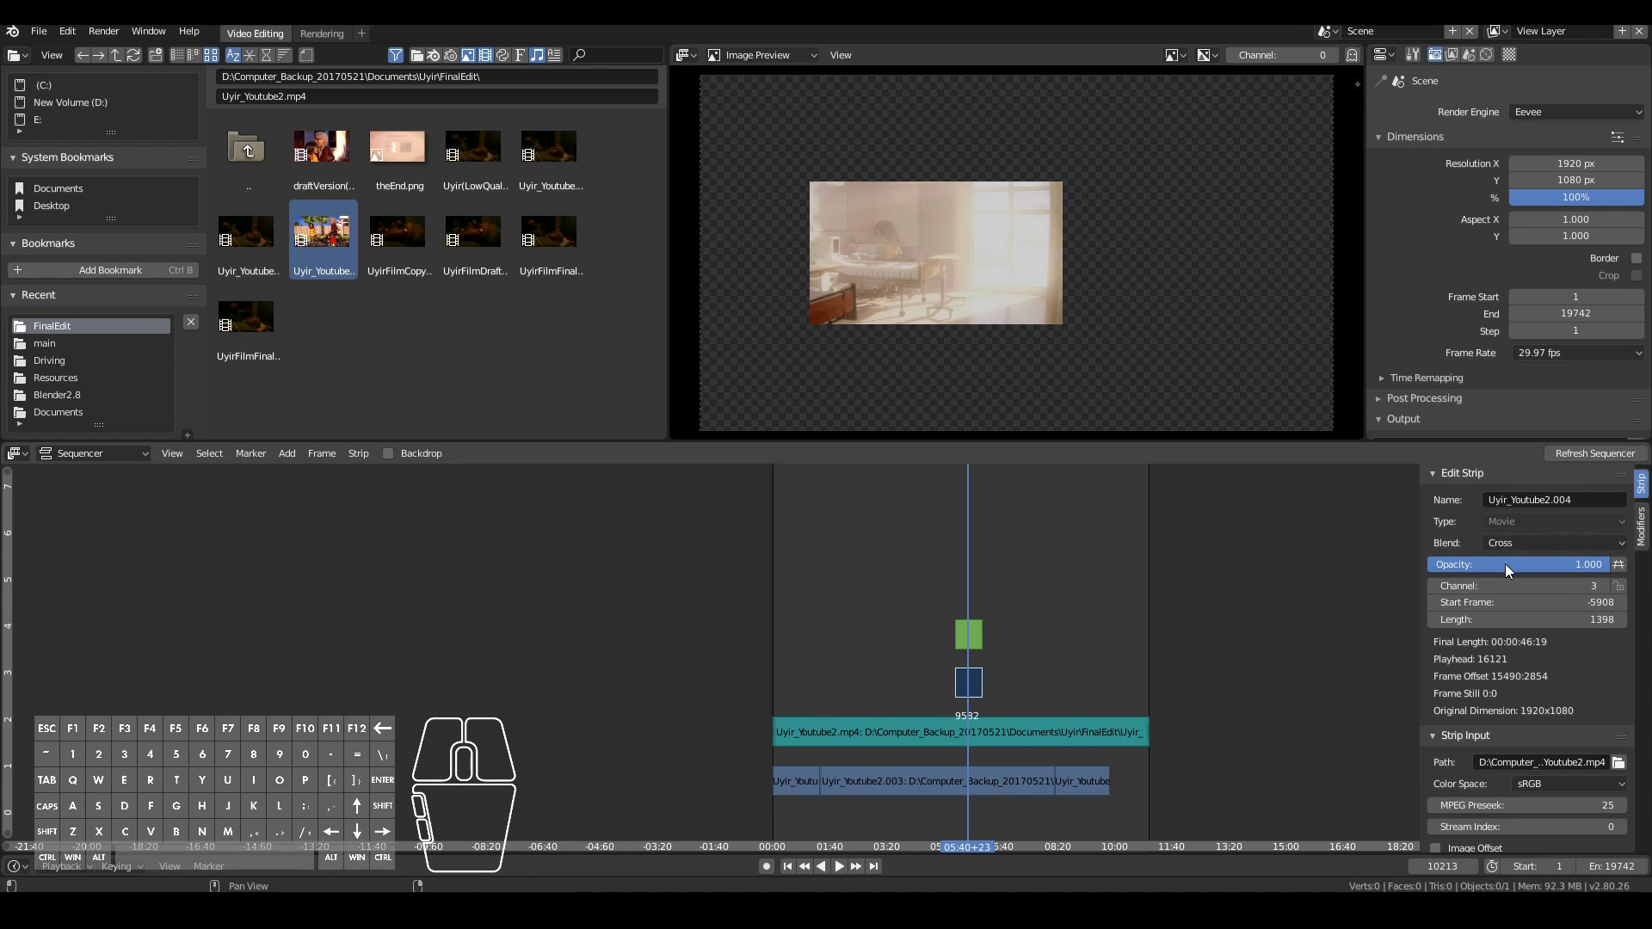
right_click(975, 637)
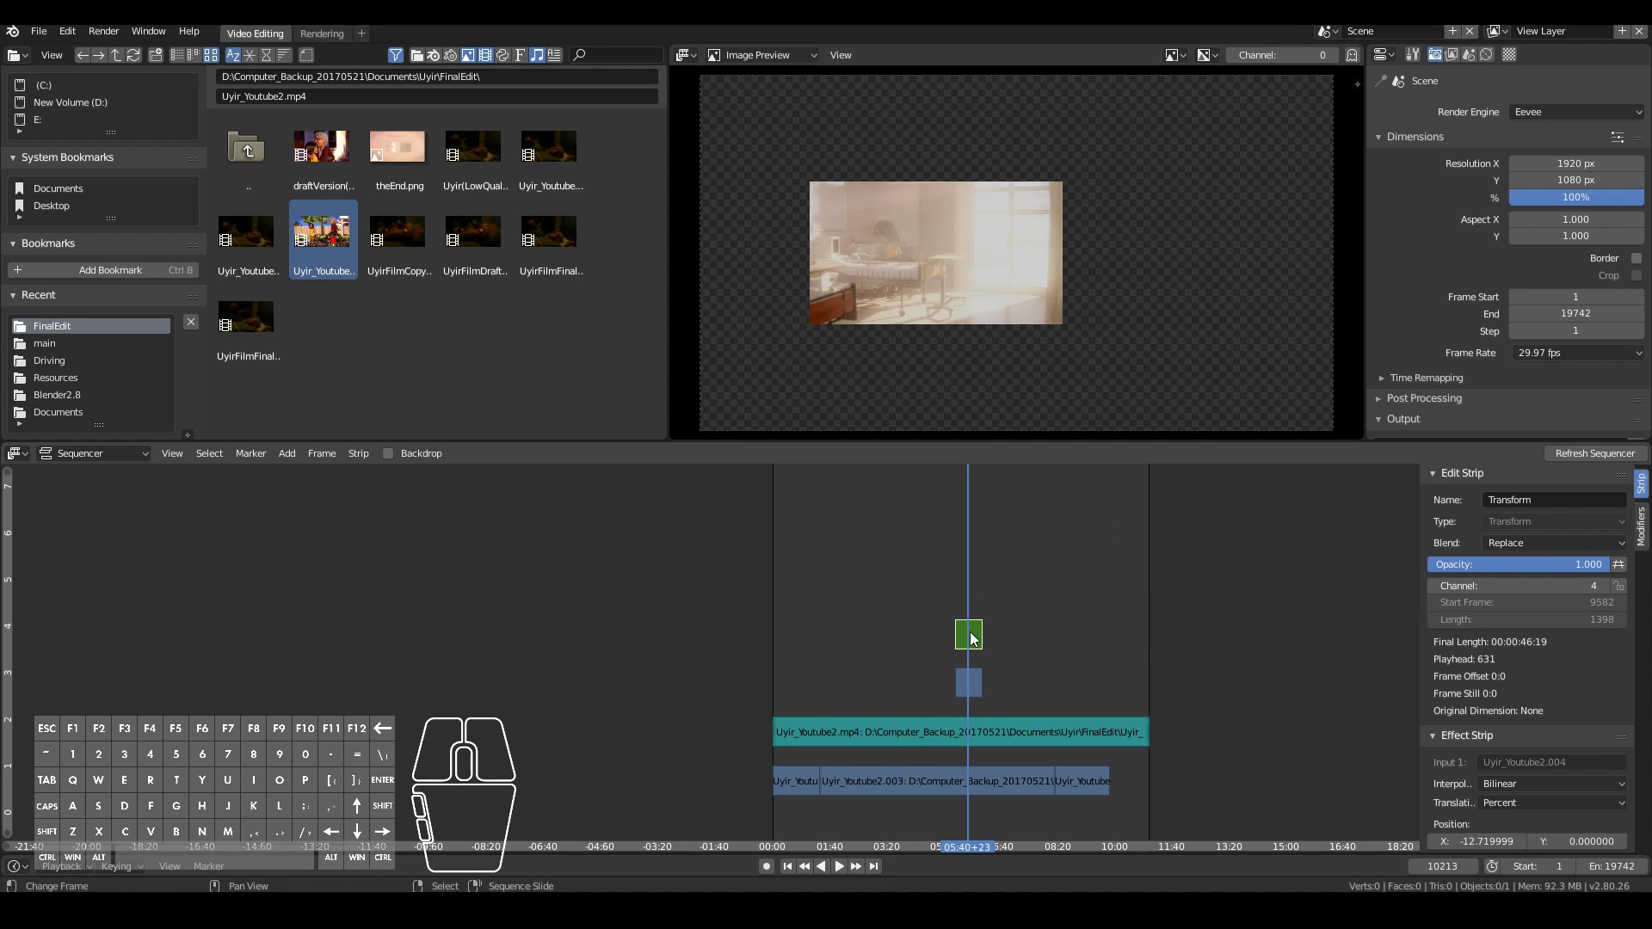
click(1529, 544)
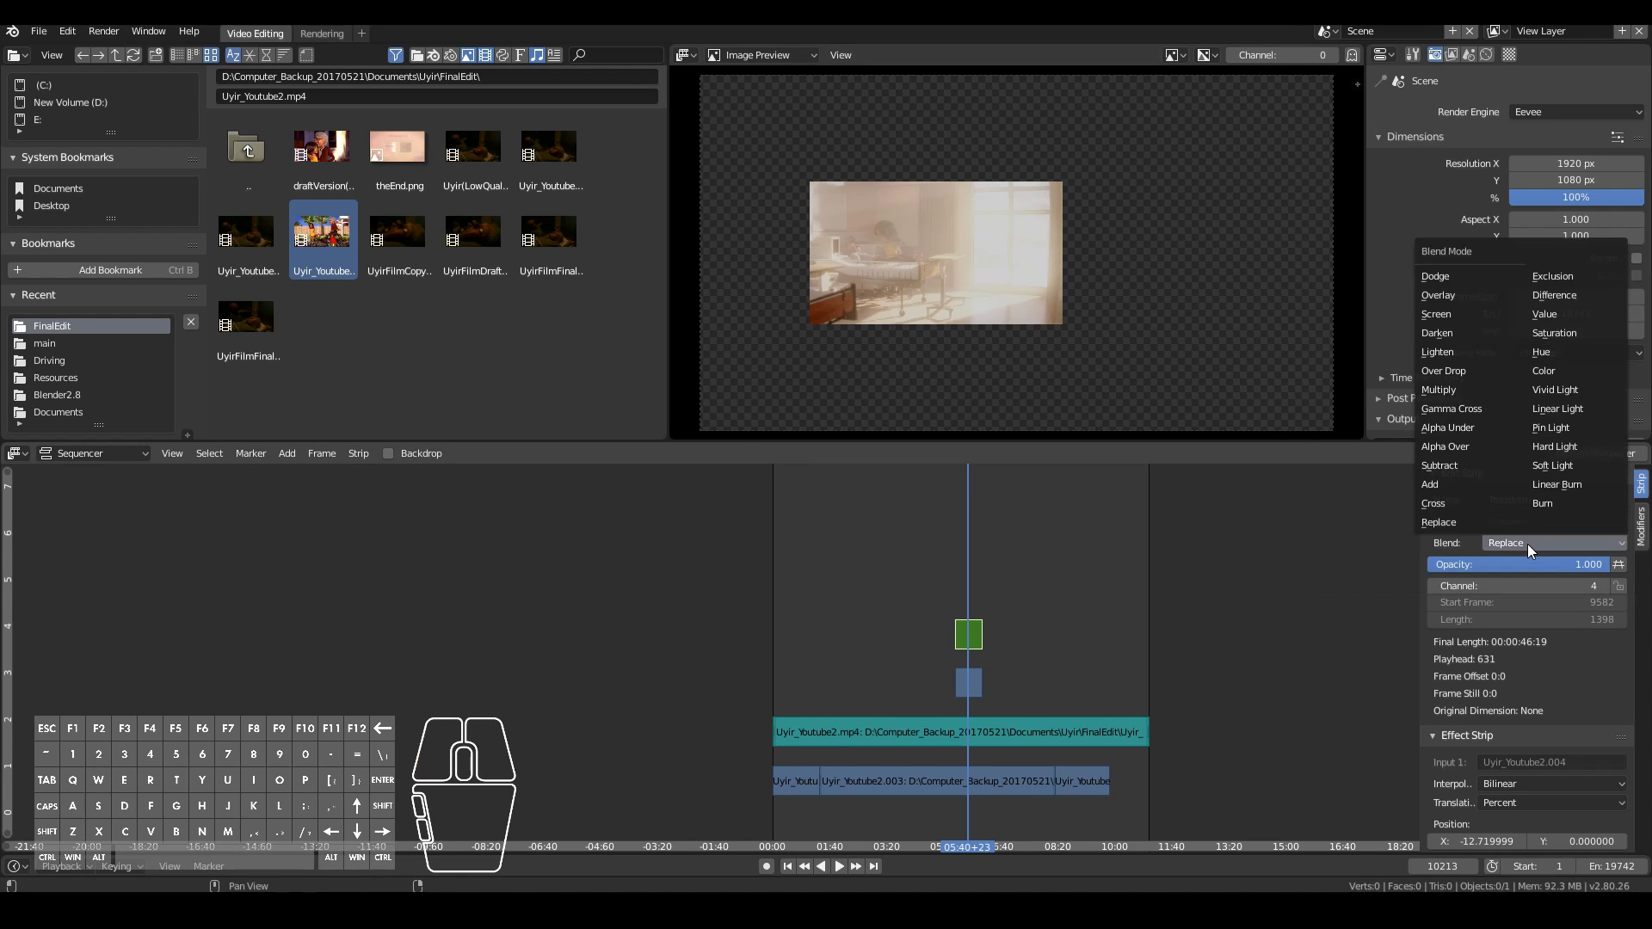
click(1449, 448)
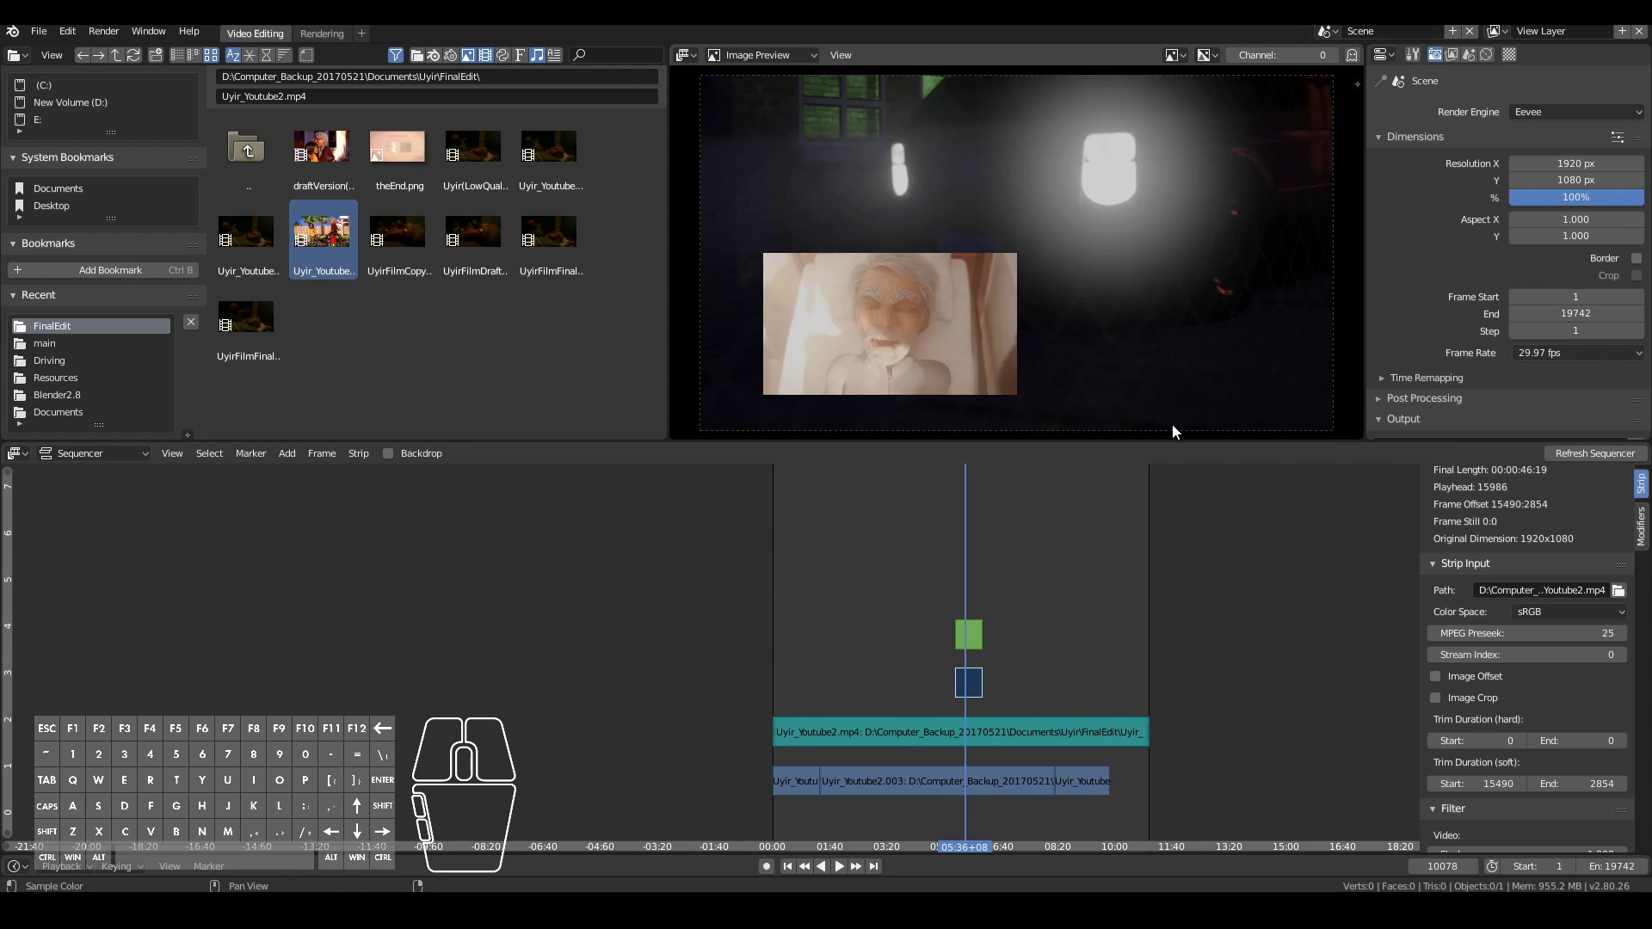
Step: Add a Glow effect strip to the Transform strip on channel 4
click(968, 638)
click(977, 693)
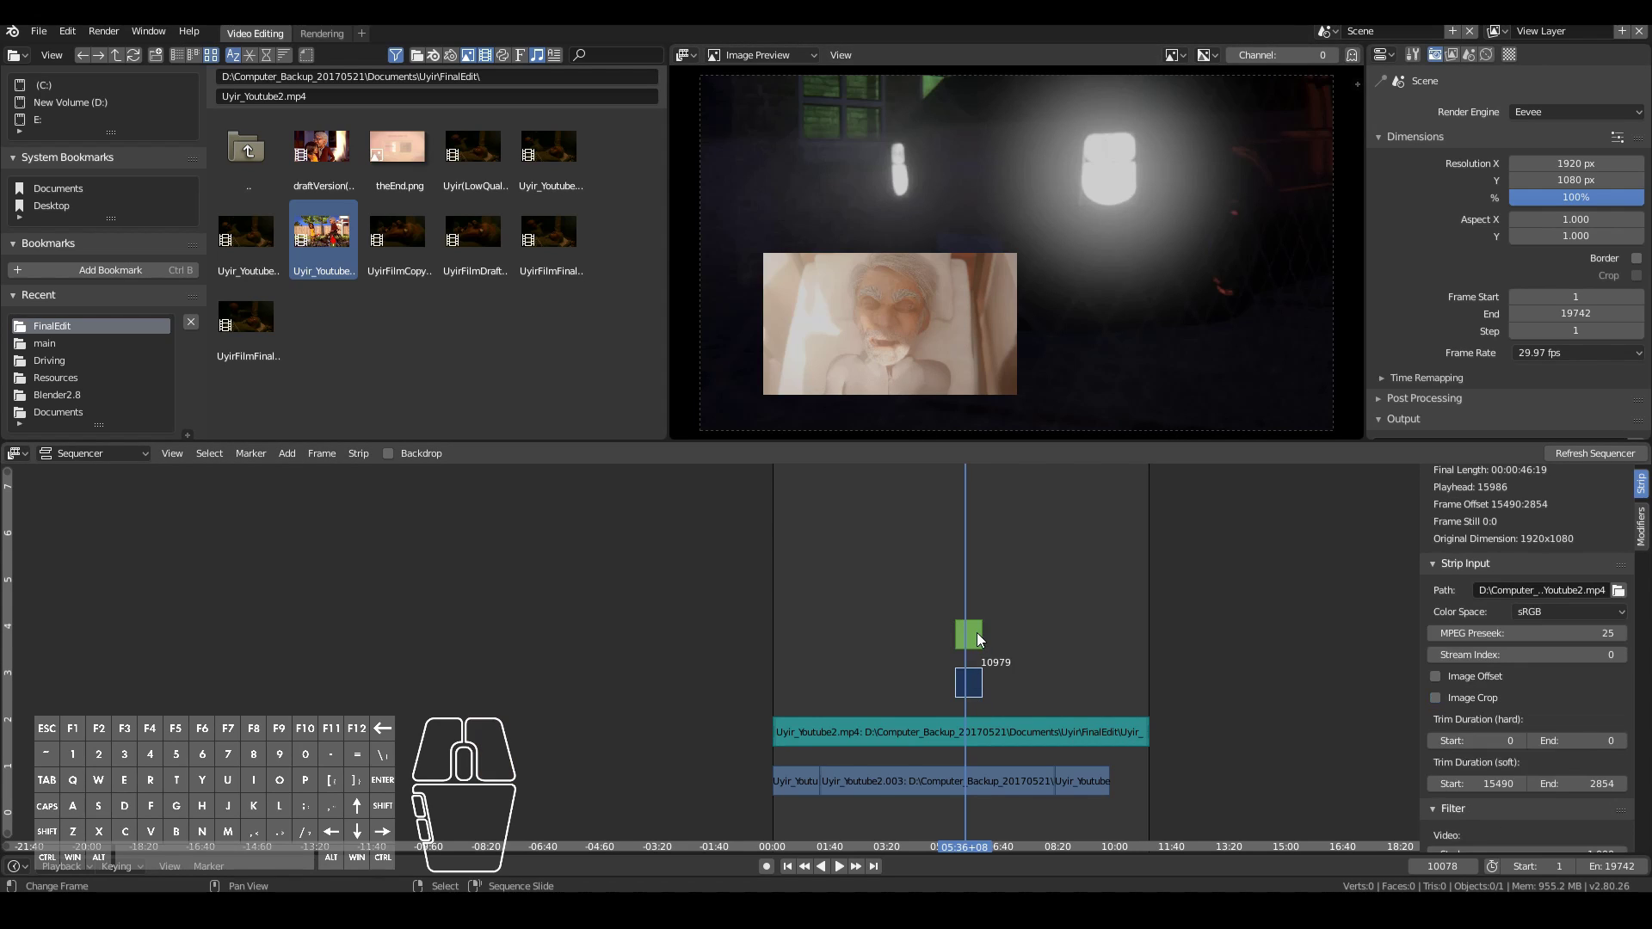
click(966, 637)
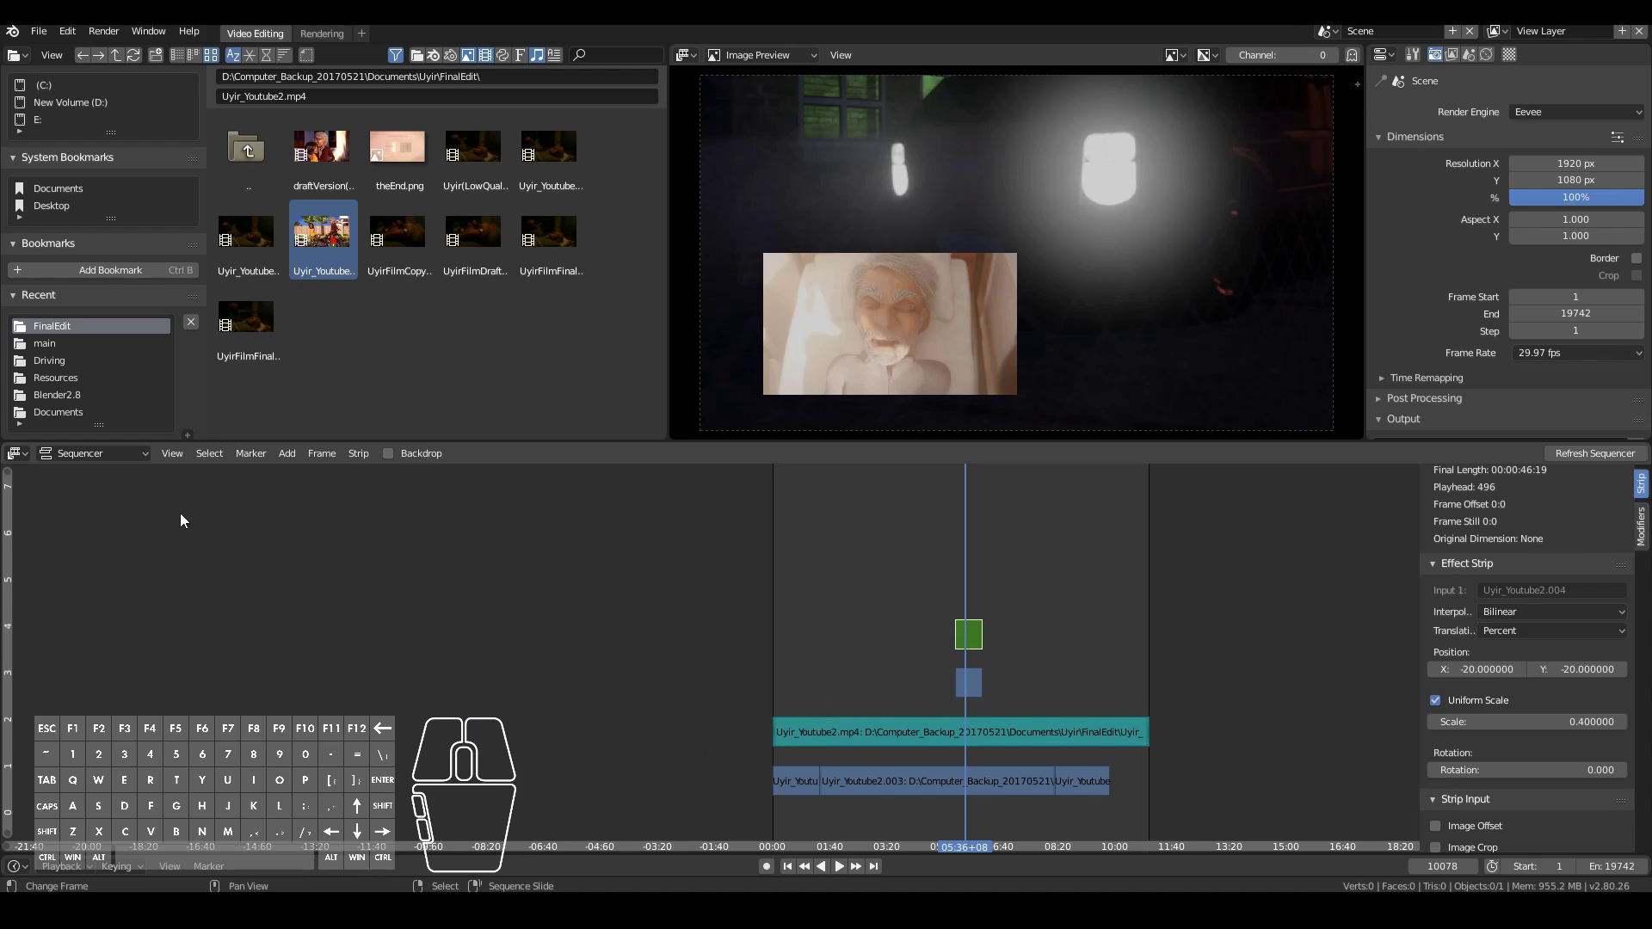
click(295, 453)
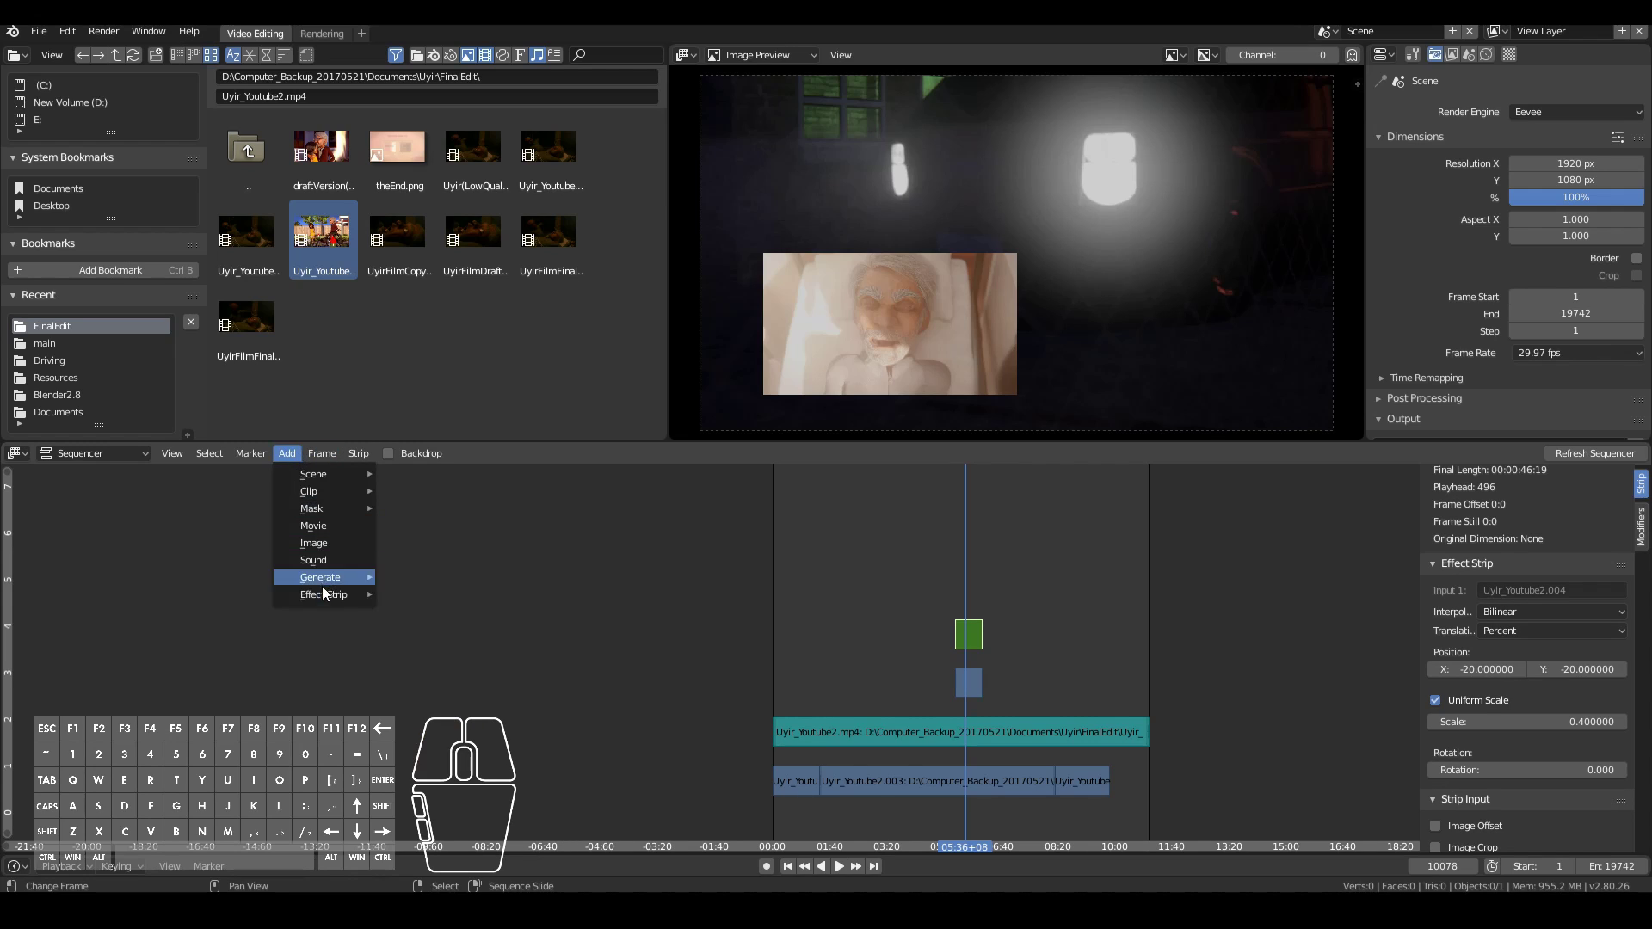
mouse_move(323, 594)
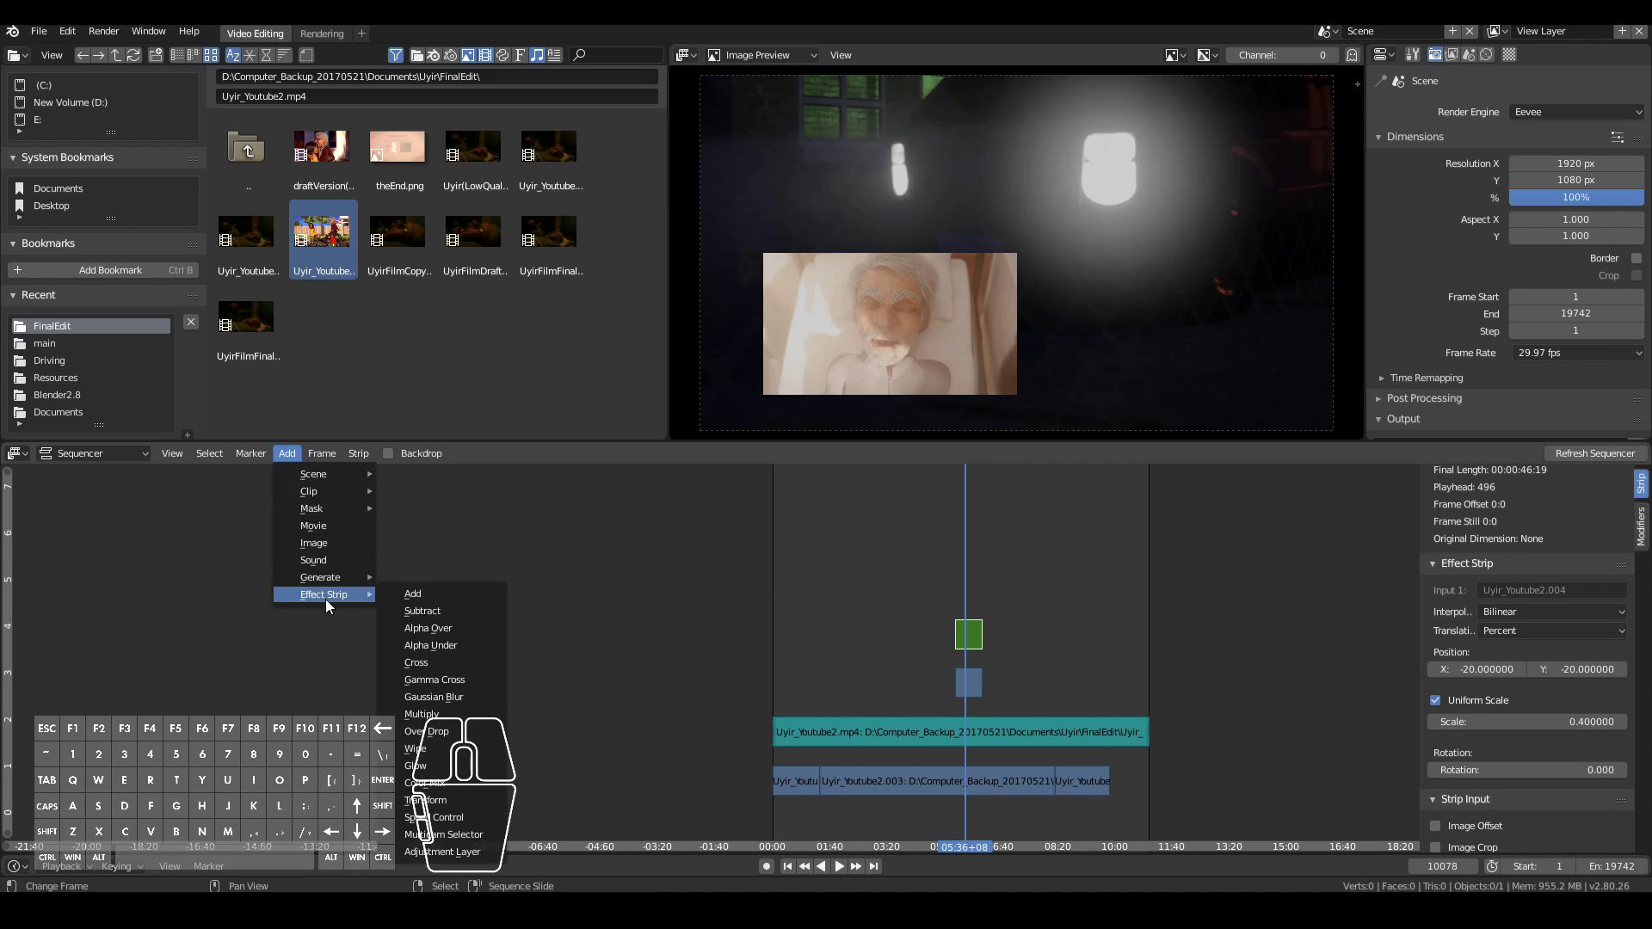
click(416, 767)
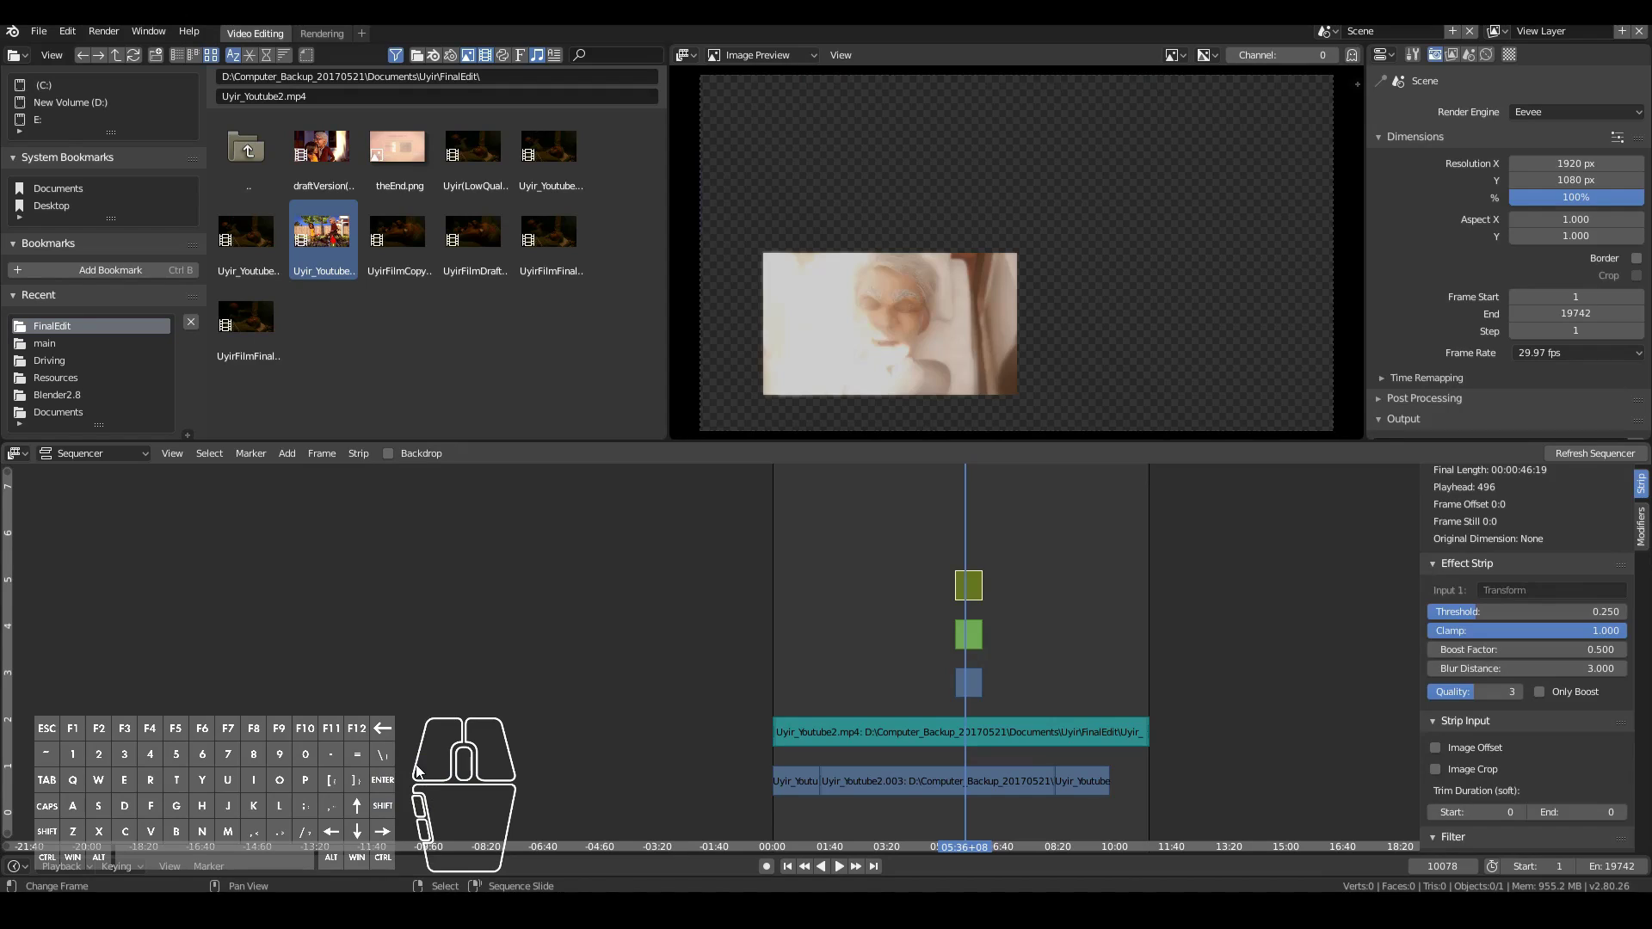
Step: Set the Glow strip's blend mode to Alpha Over
scroll(1582, 497, up, 5)
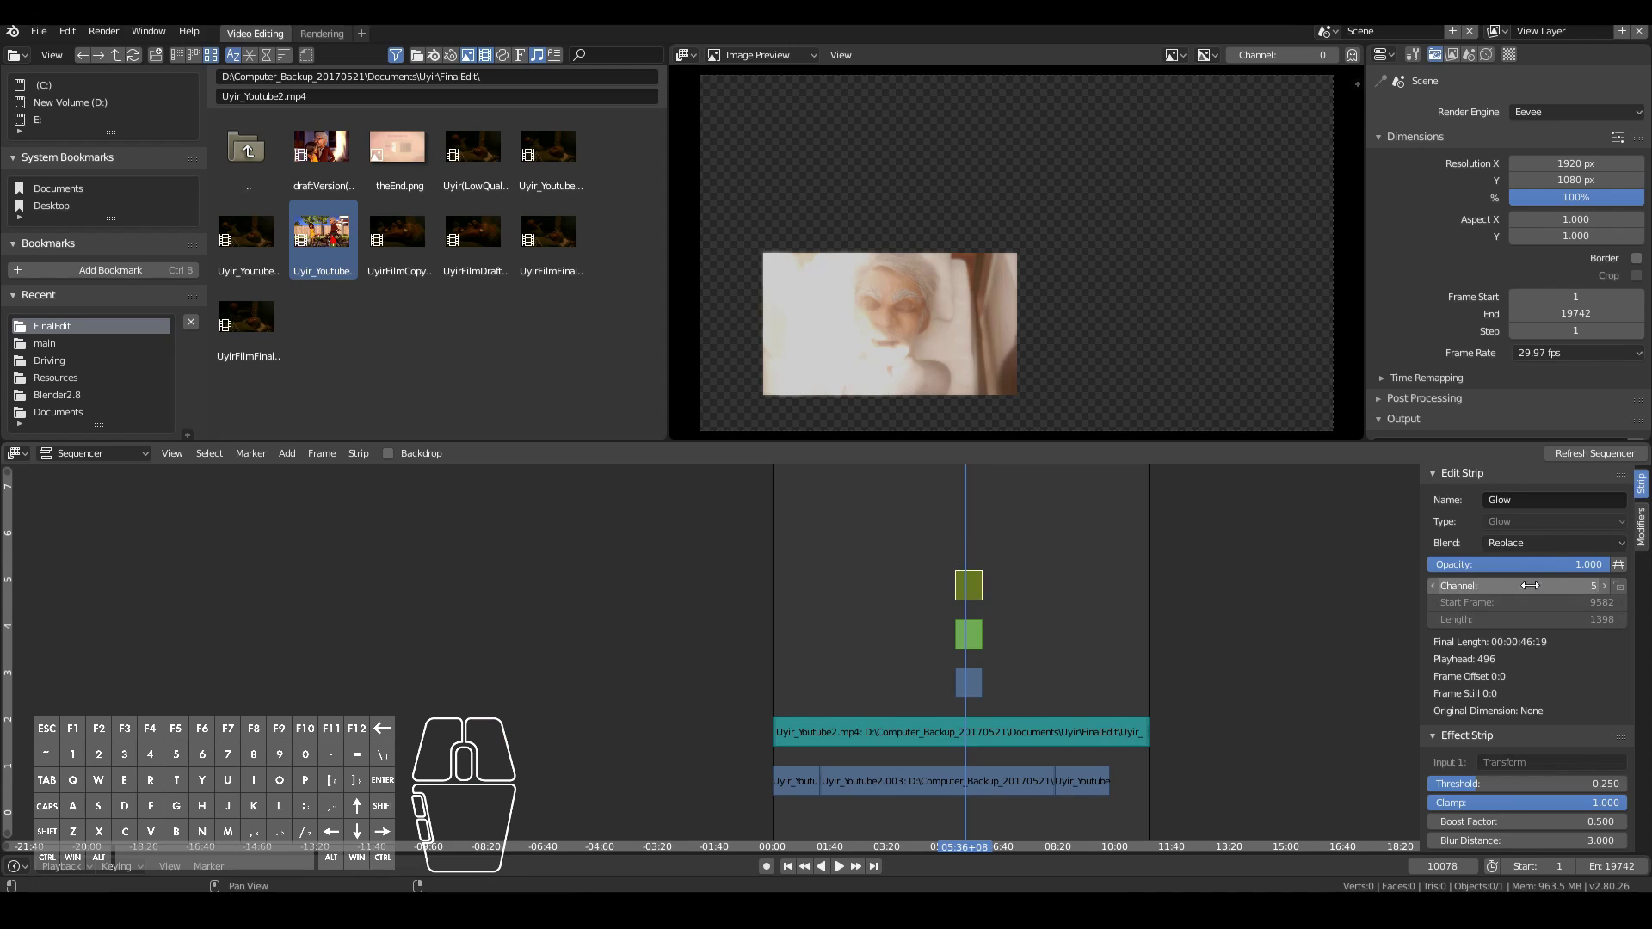
click(1540, 539)
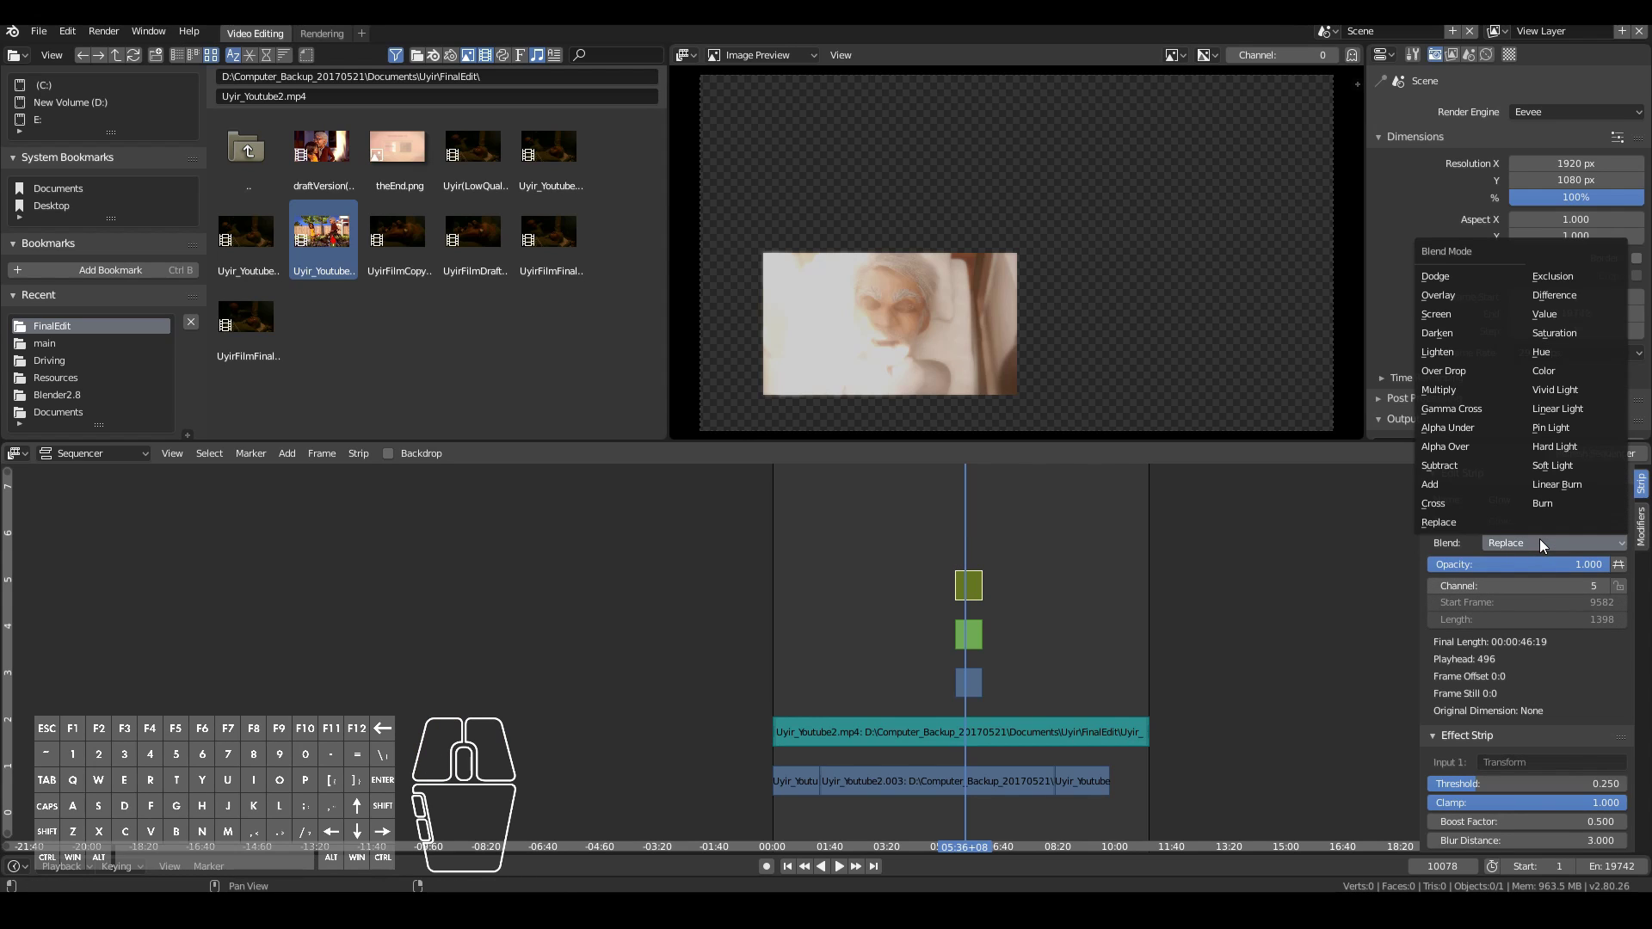
click(1445, 446)
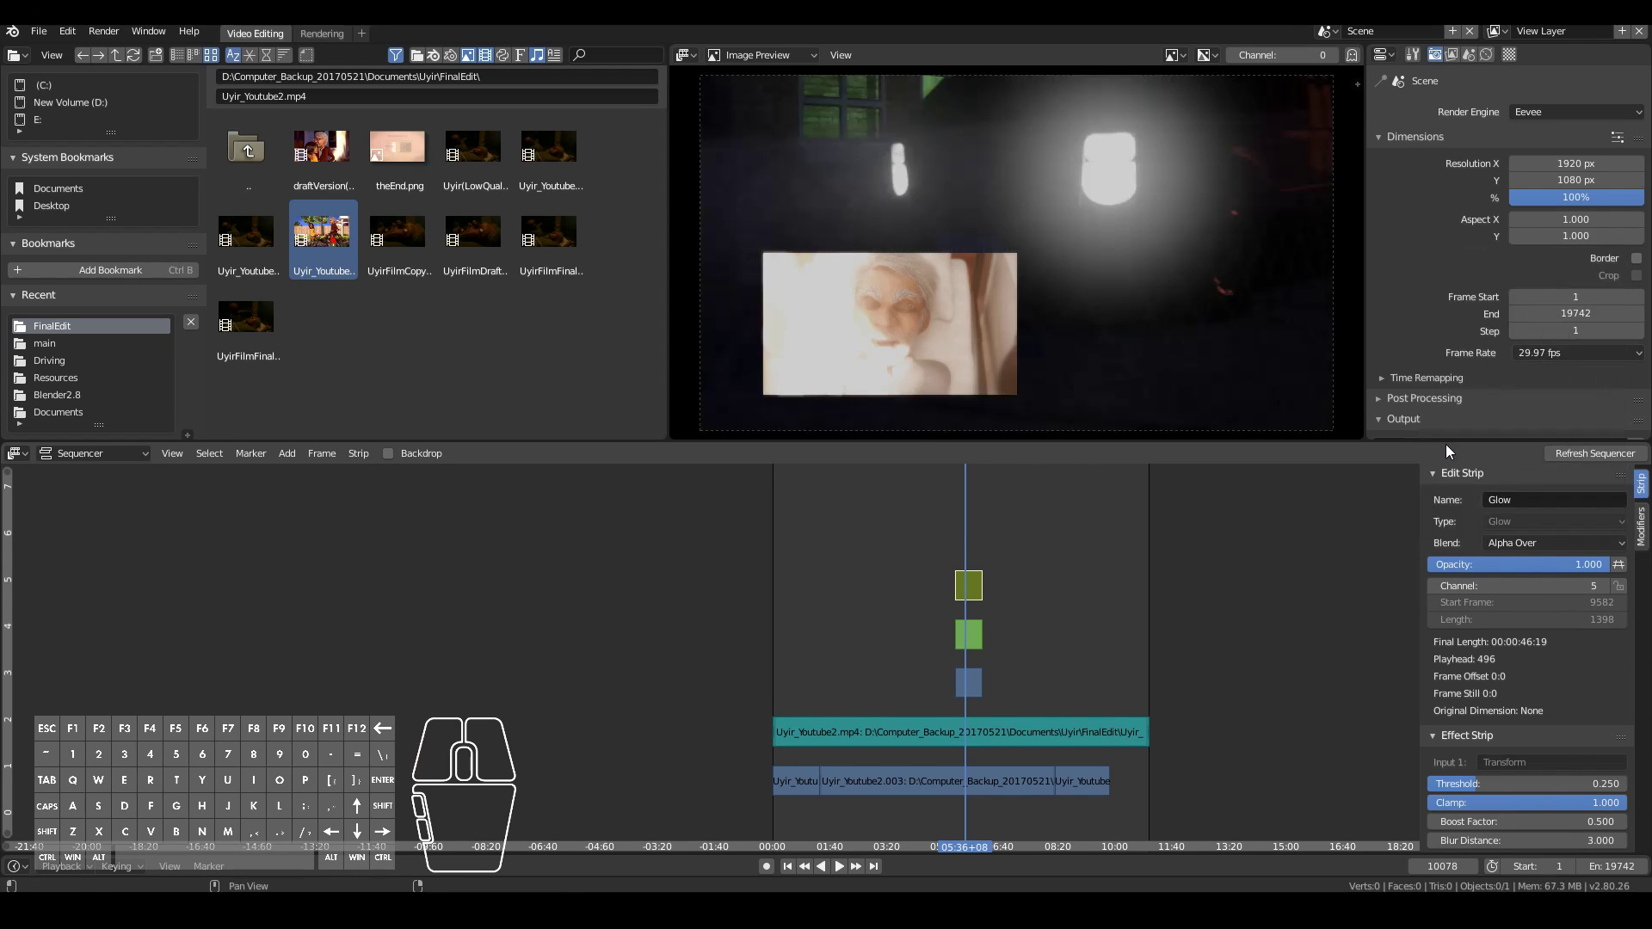
Step: Lower the Glow strip's Clamp to 0.460 and set its Threshold to 0.1
scroll(1584, 646, down, 3)
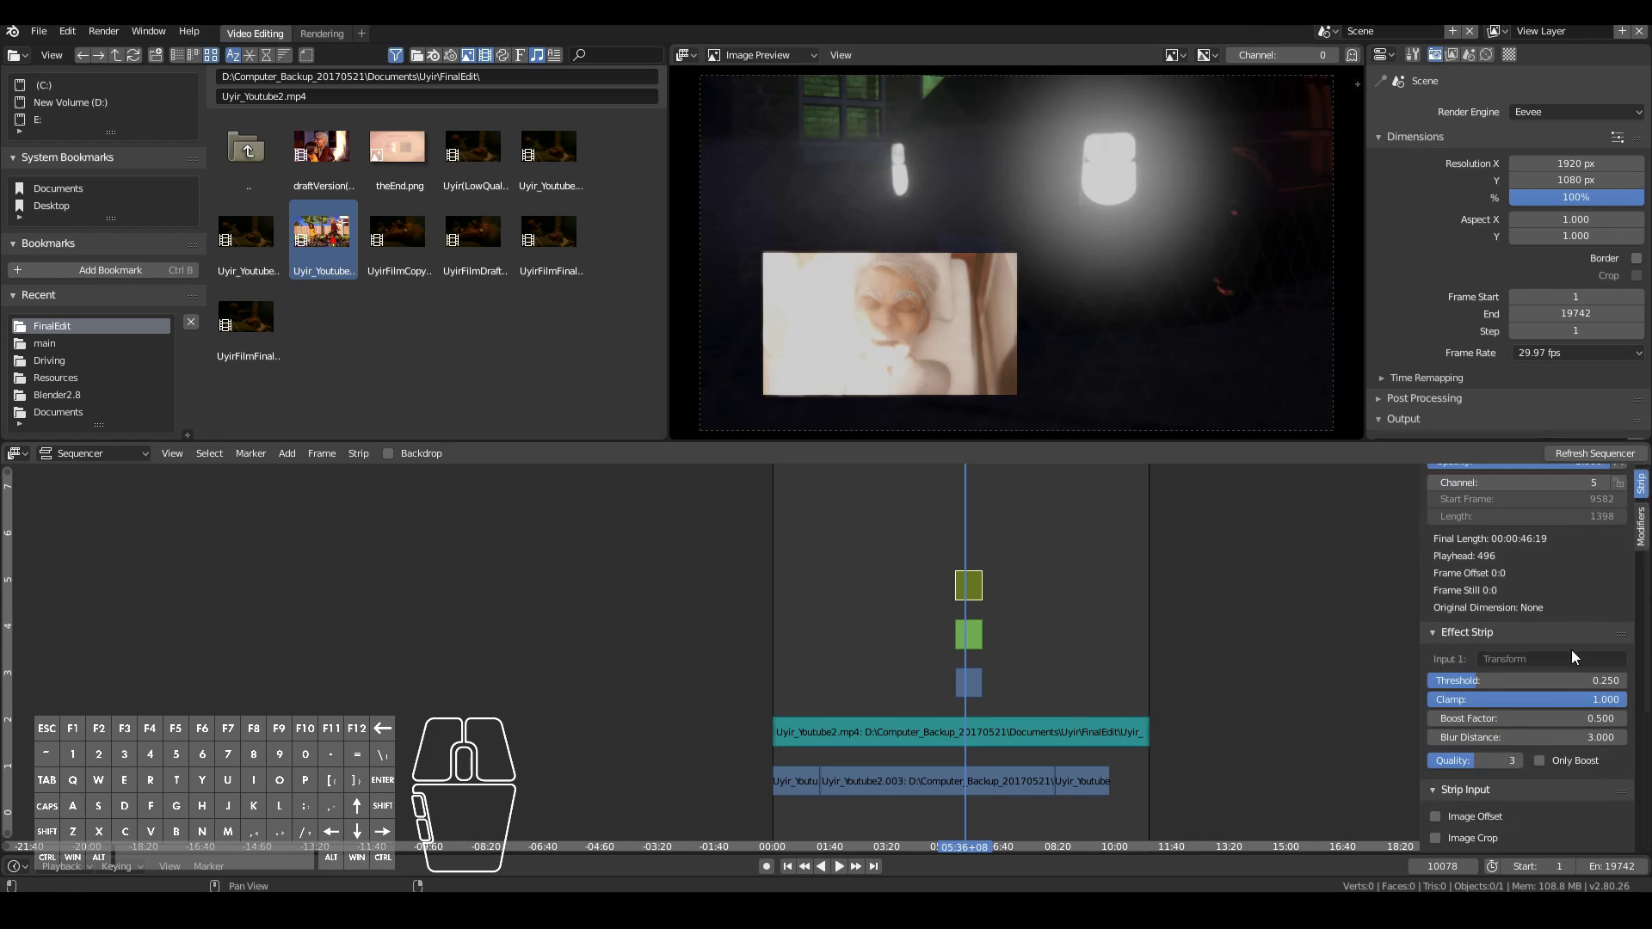
drag(1598, 699, 1506, 699)
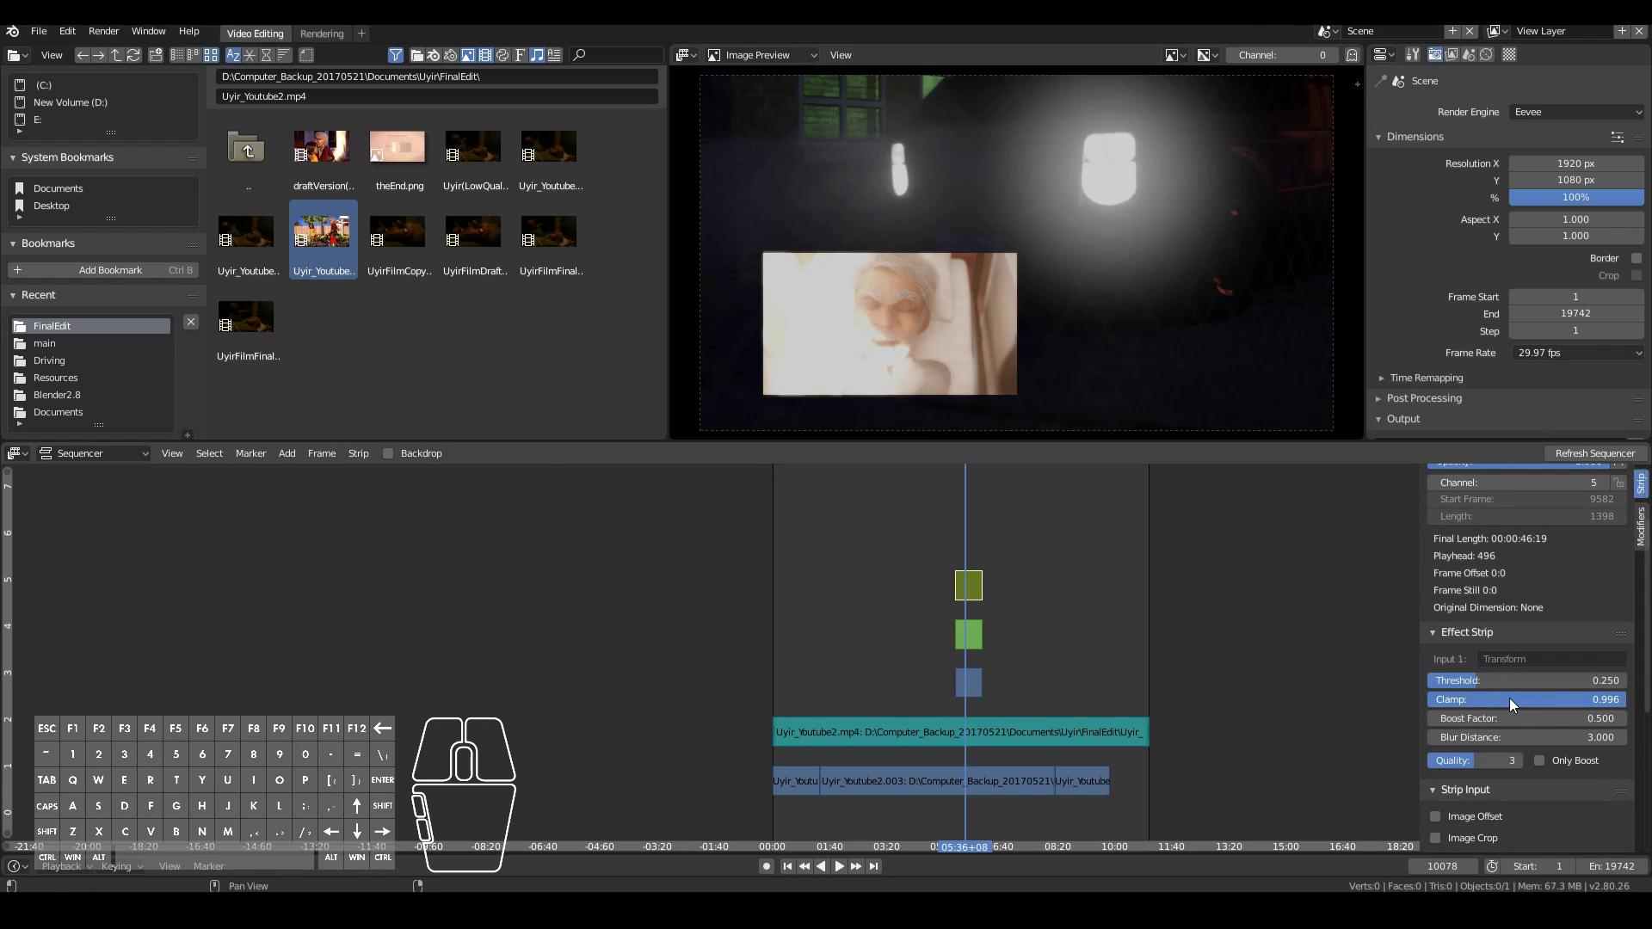
click(1506, 678)
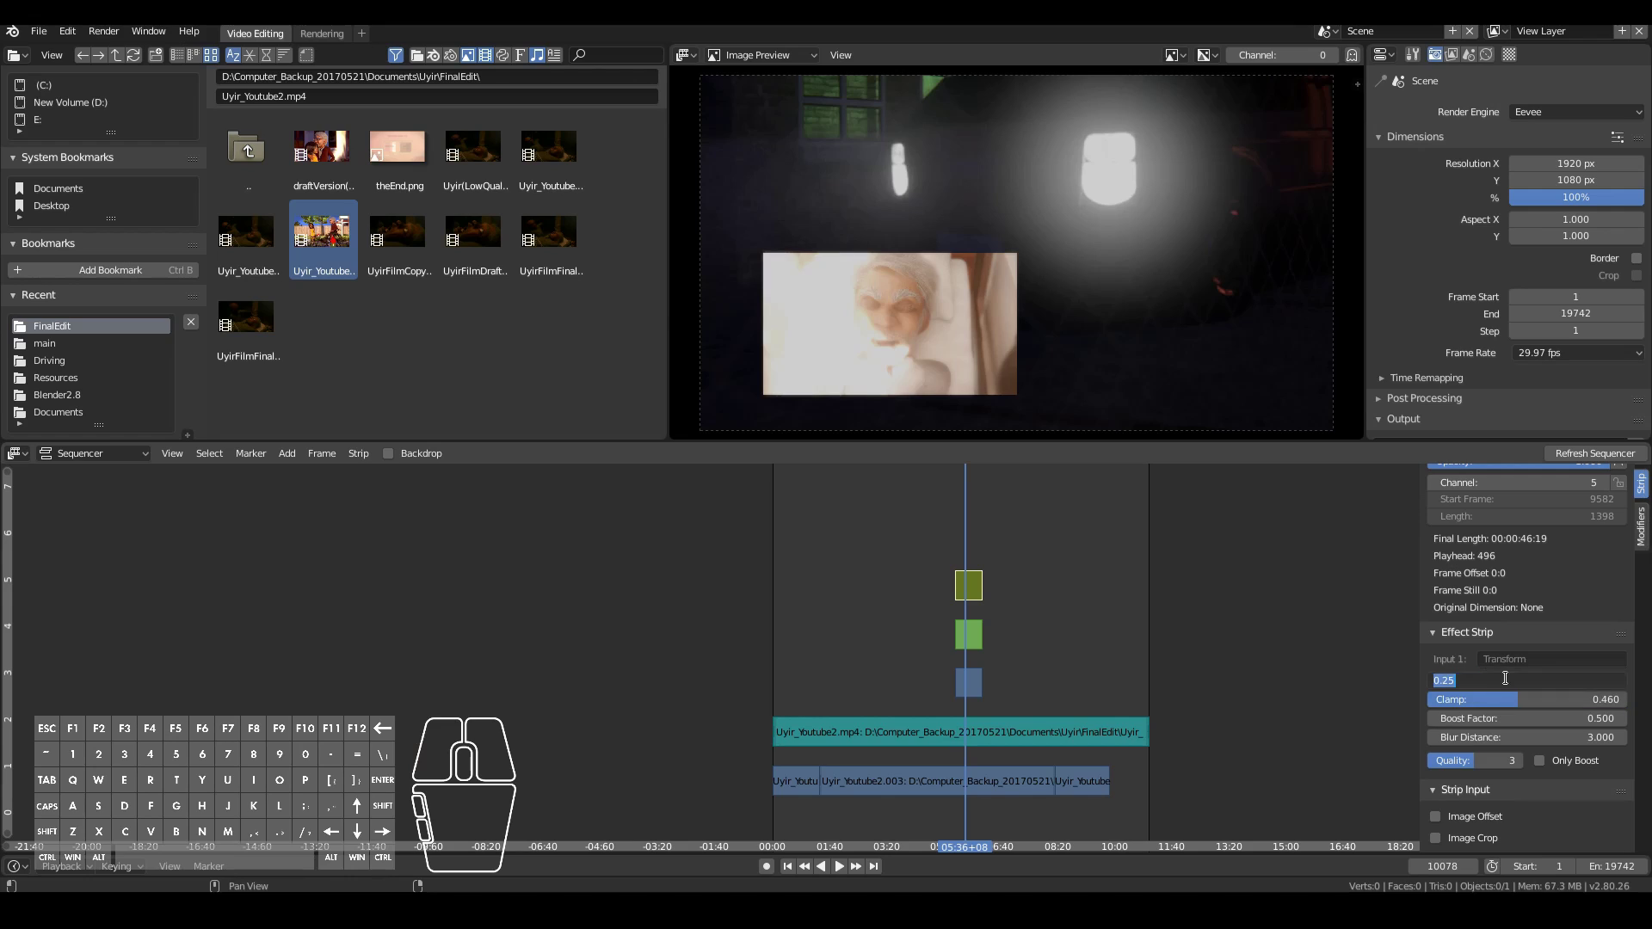
text(0.1)
key(Return)
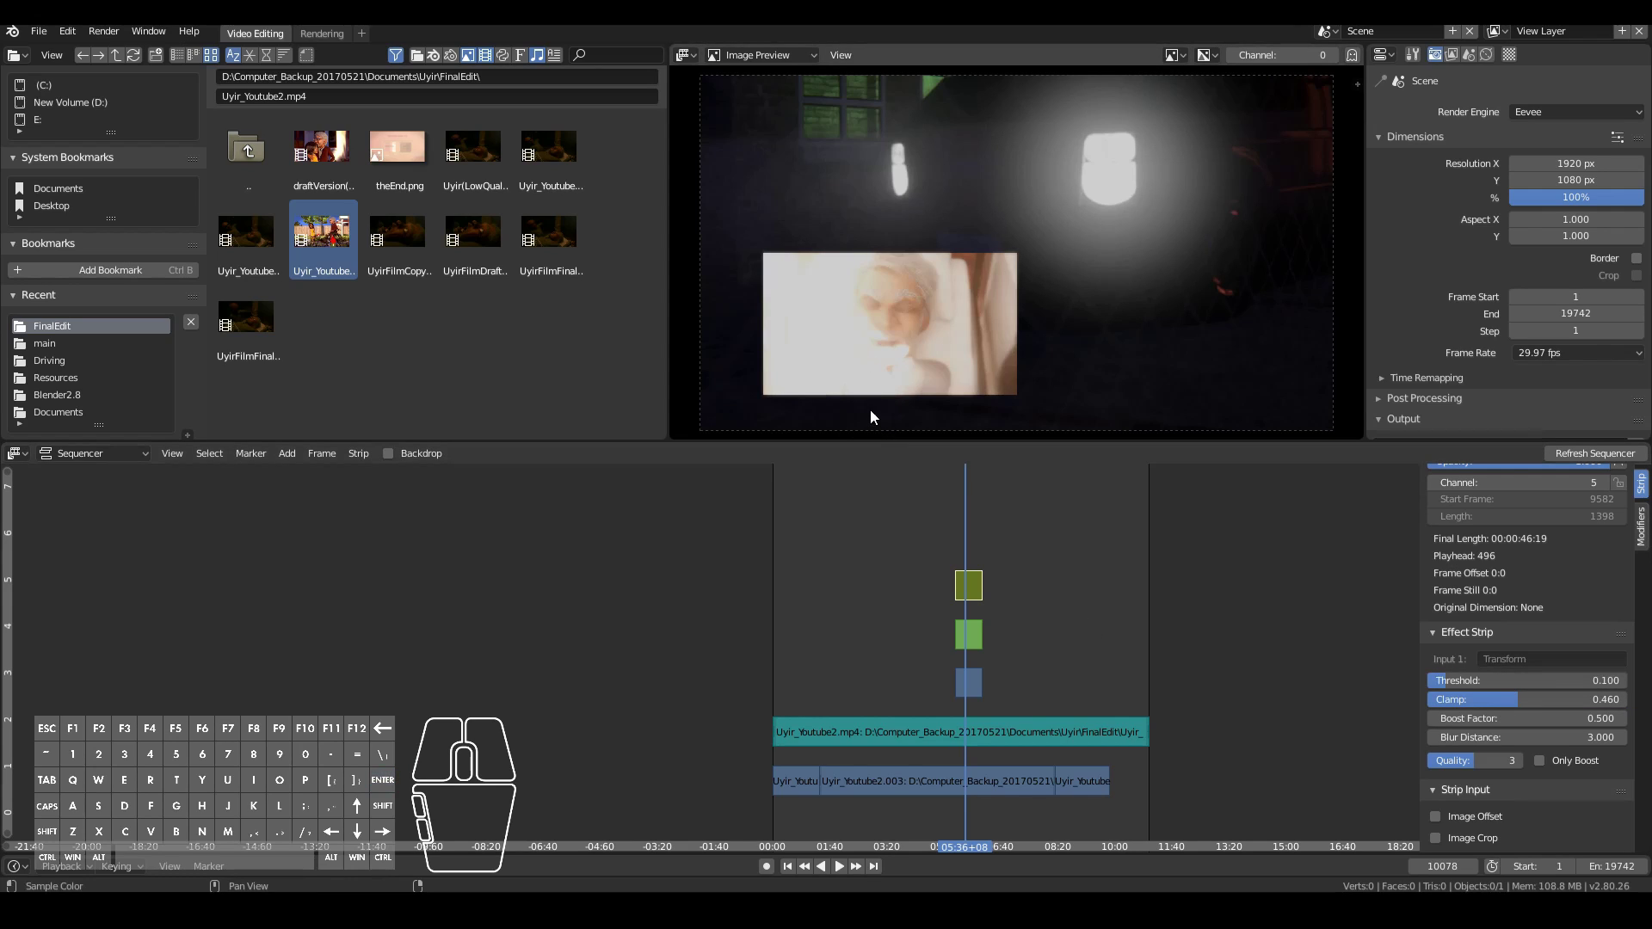
Step: Set the Glow strip's Threshold to 0.8
click(1518, 679)
text(0.8)
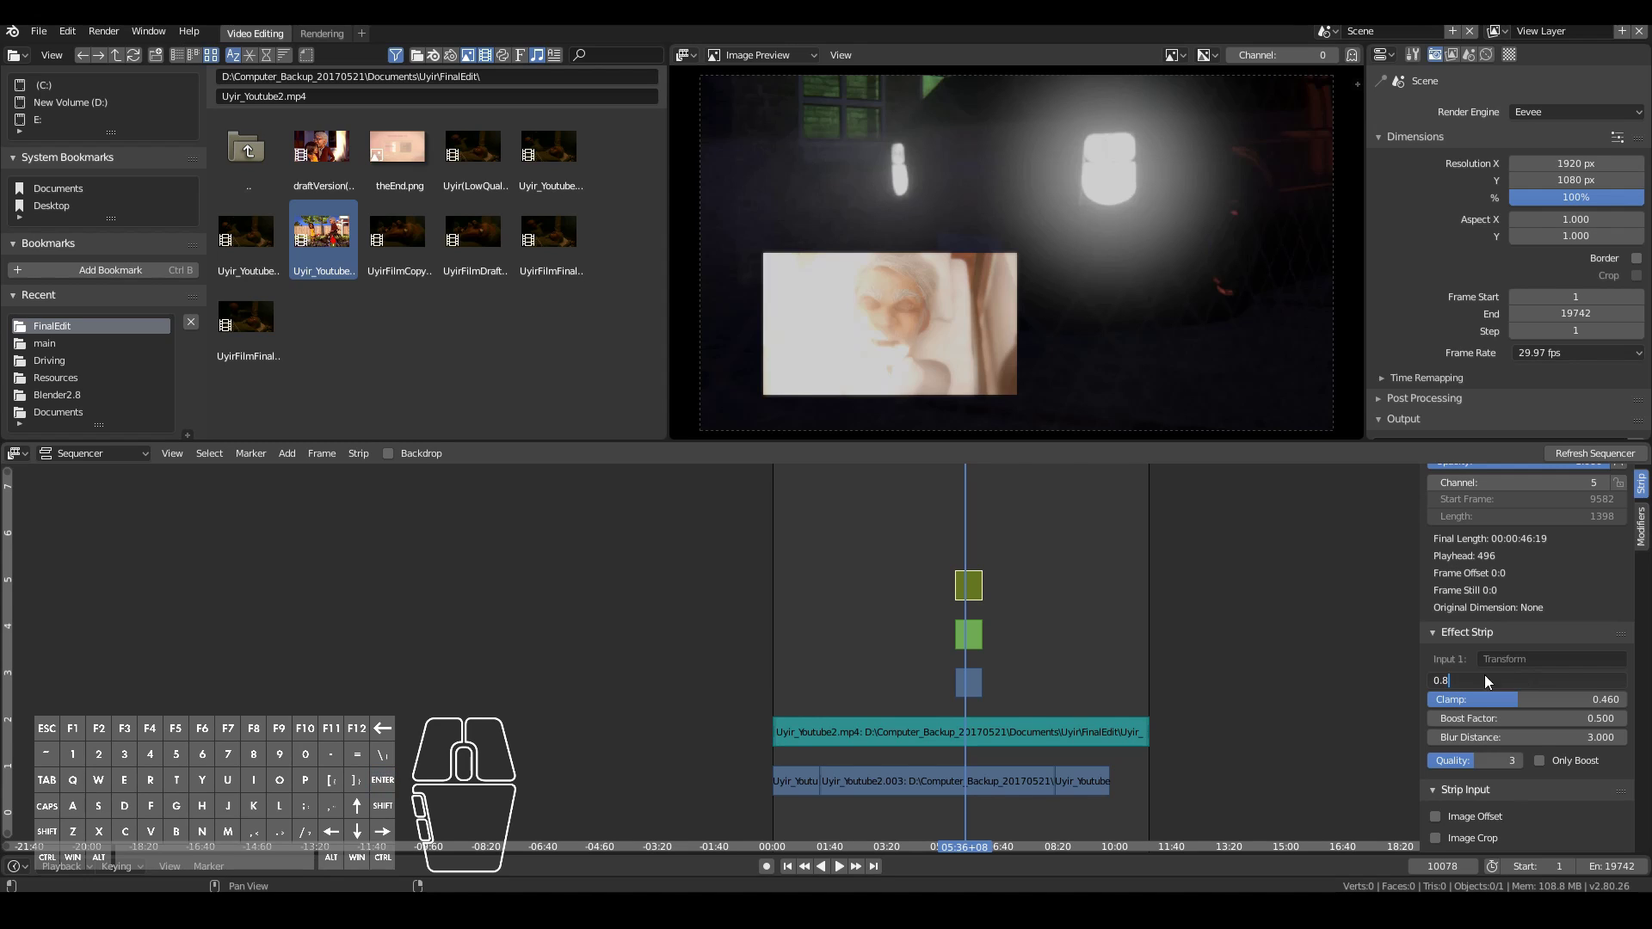
key(Return)
Step: Delete the Glow strip on channel 5
click(968, 593)
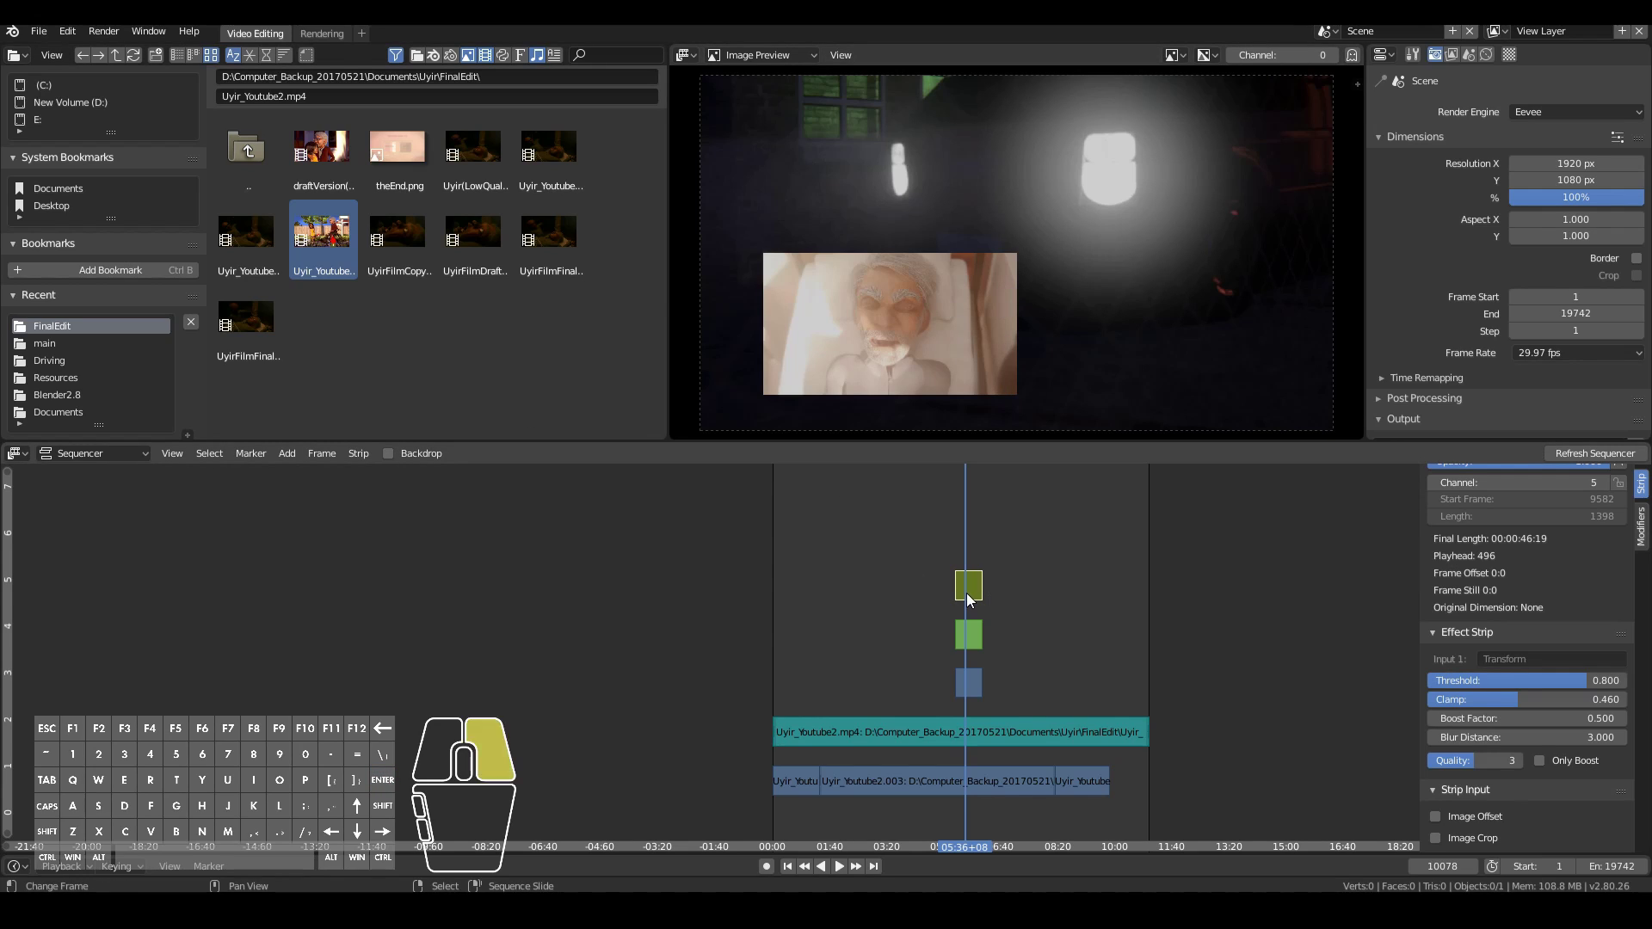
key(x)
click(926, 591)
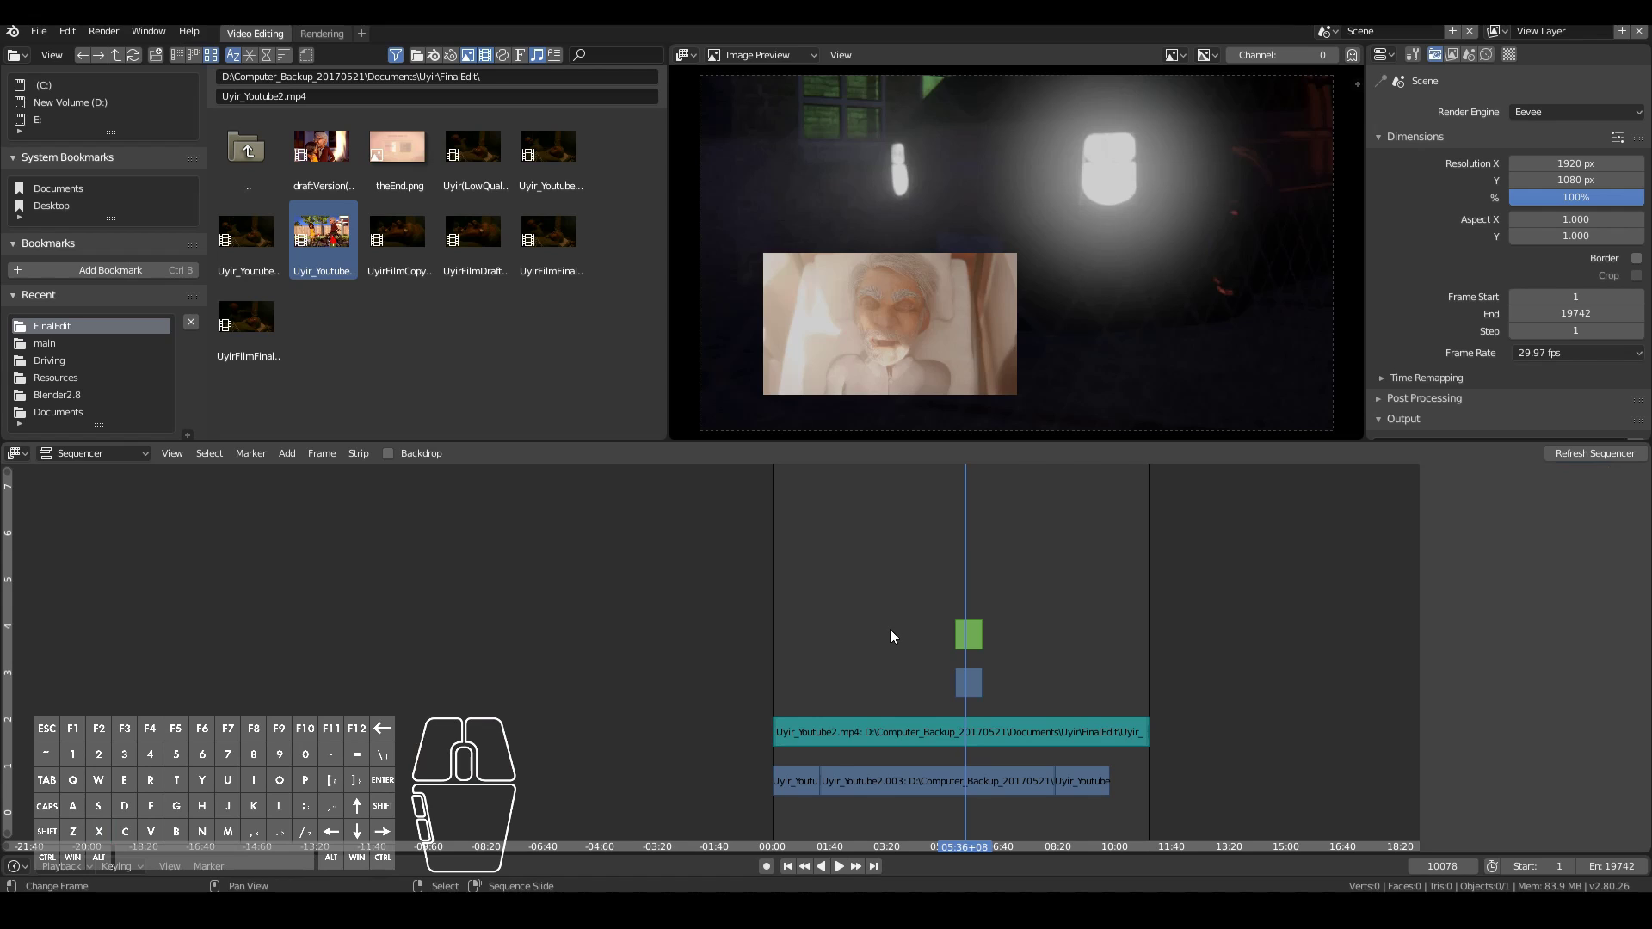
Step: Move the last movie strip from channel 1 up to channel 3, overlapping the end of the preceding channel 1 strip
click(1056, 779)
right_drag(1081, 778, 1078, 667)
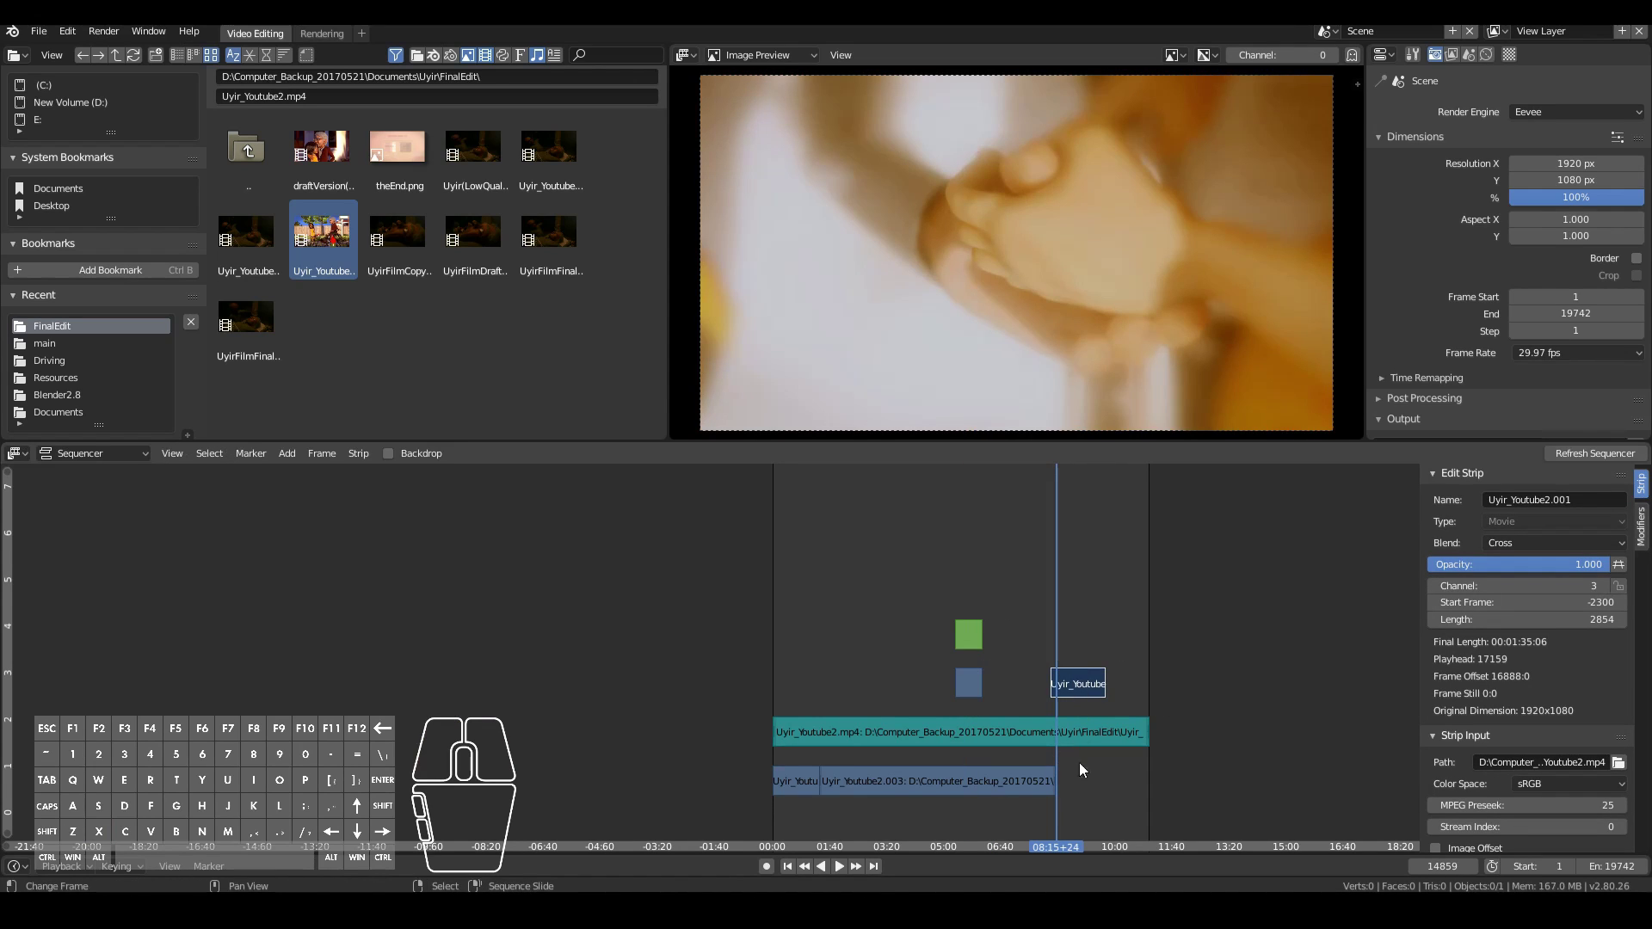
scroll(1083, 771, up, 5)
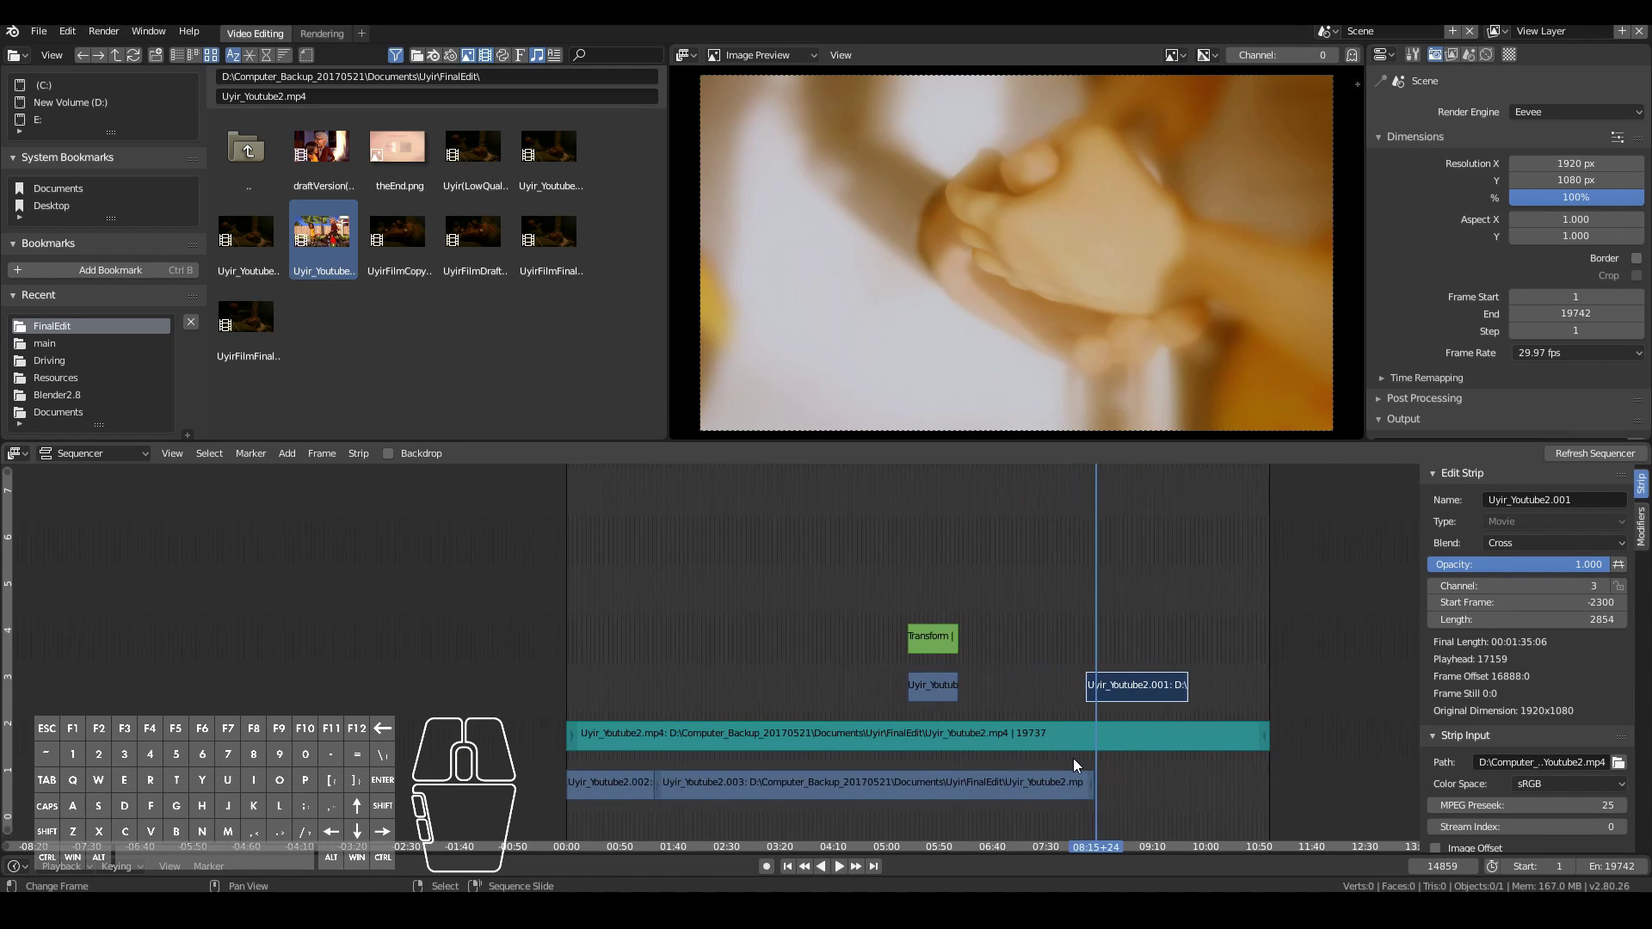
middle_drag(1158, 778, 1057, 757)
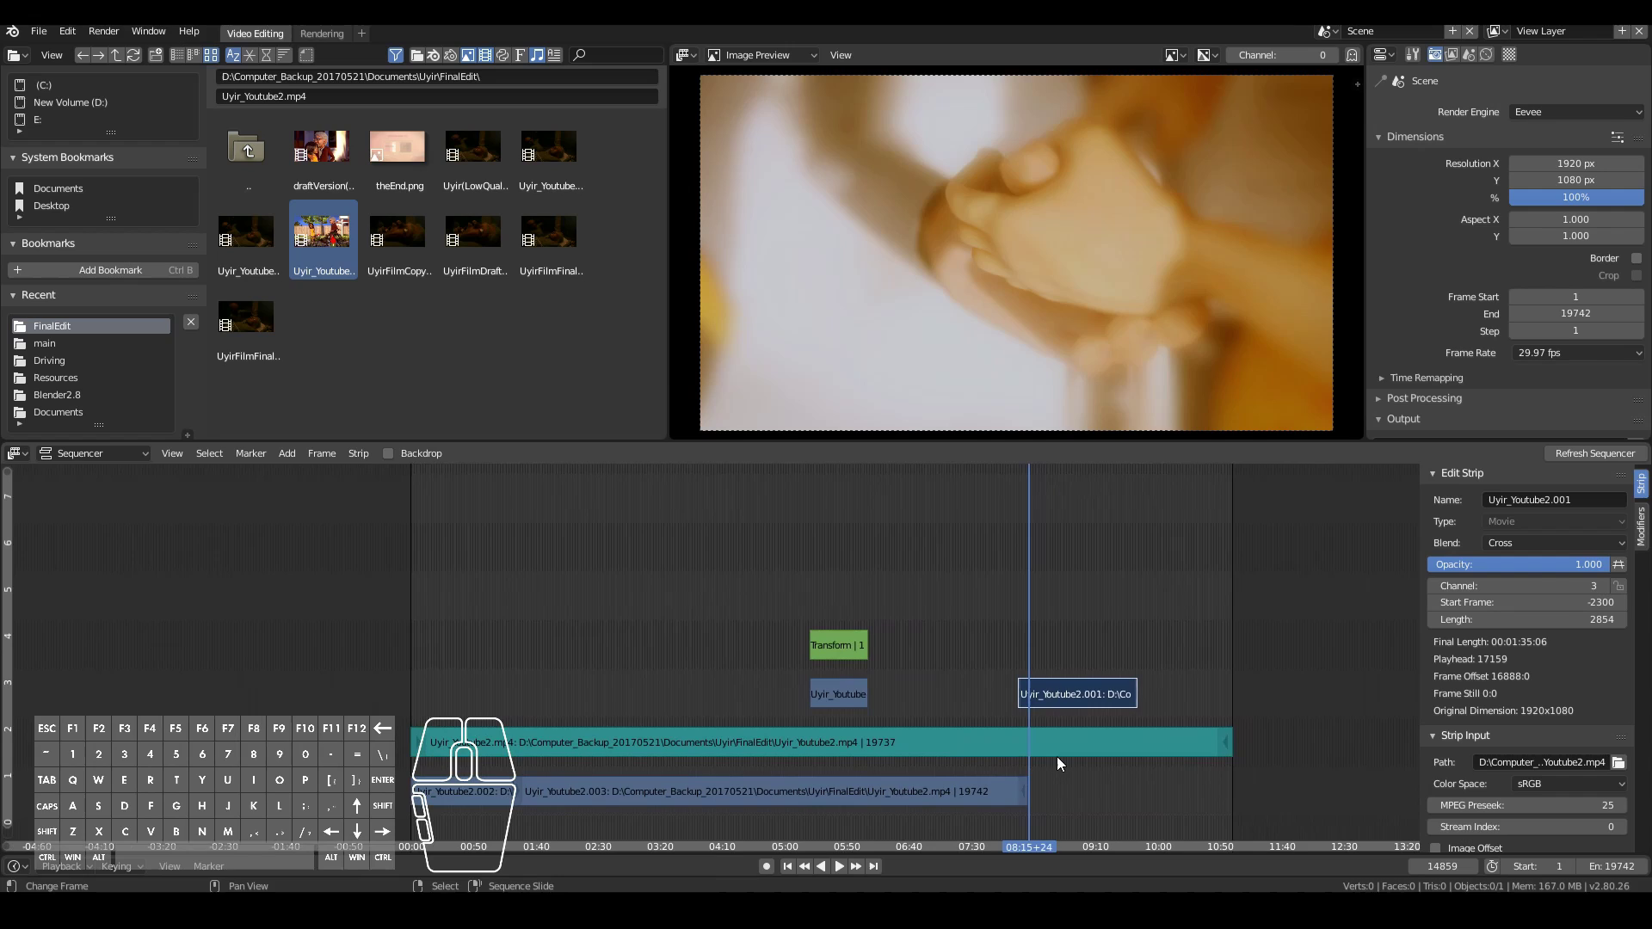
Step: Keyframe the channel 3 strip's opacity at 0 at the strip's start, around frame 14593
click(1020, 711)
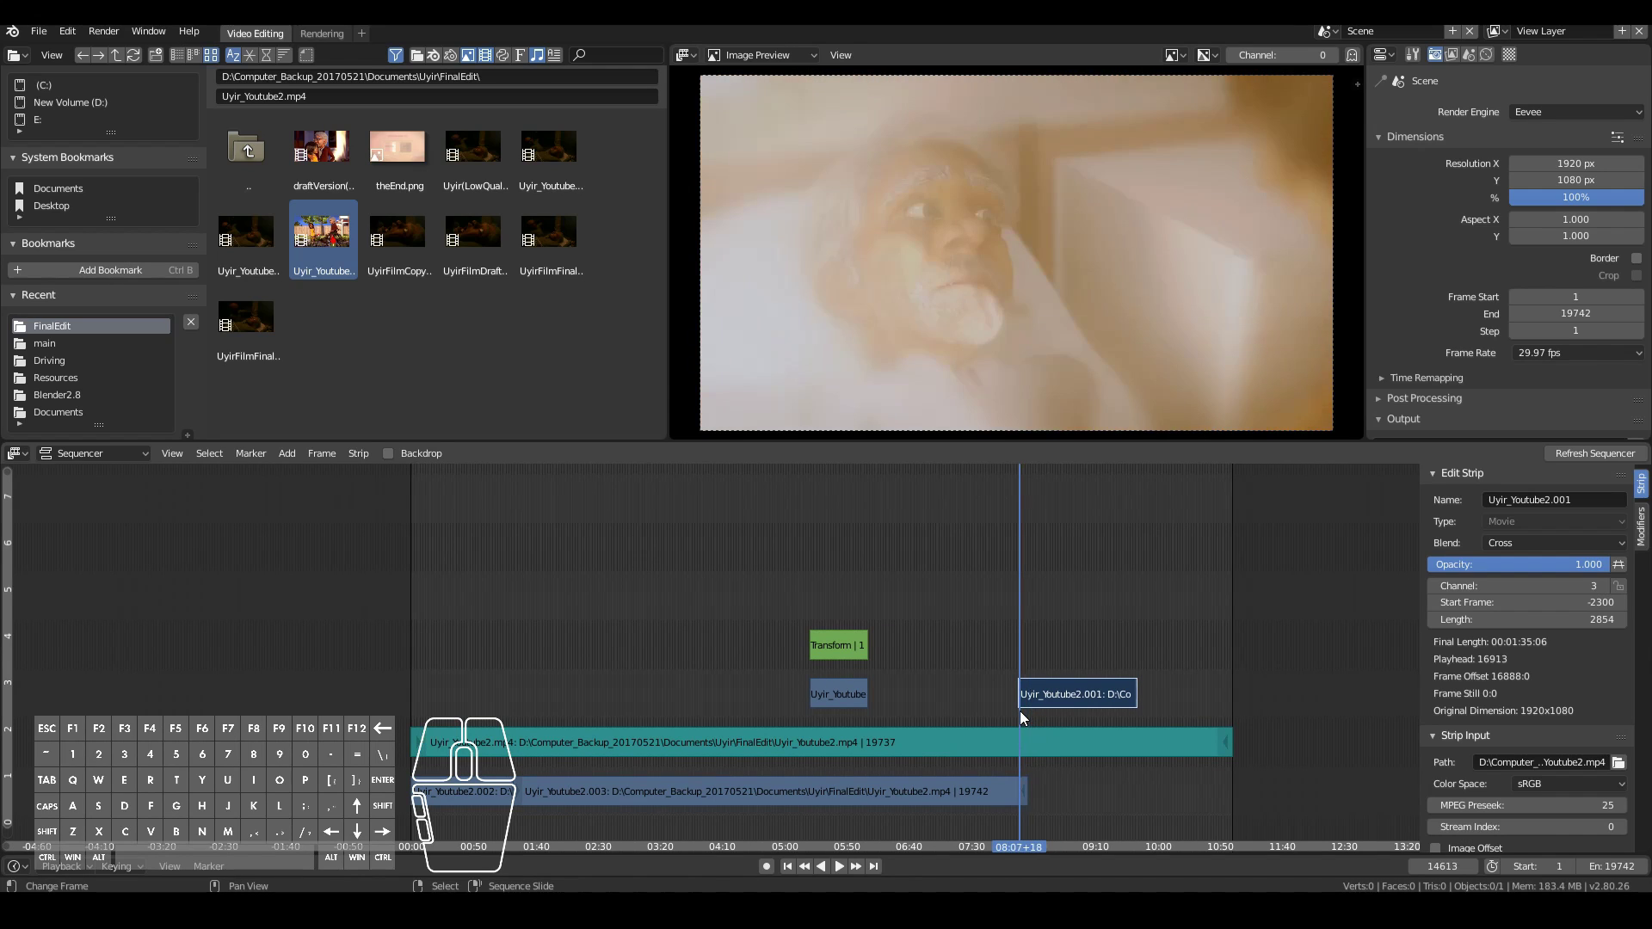
click(1020, 711)
click(1019, 709)
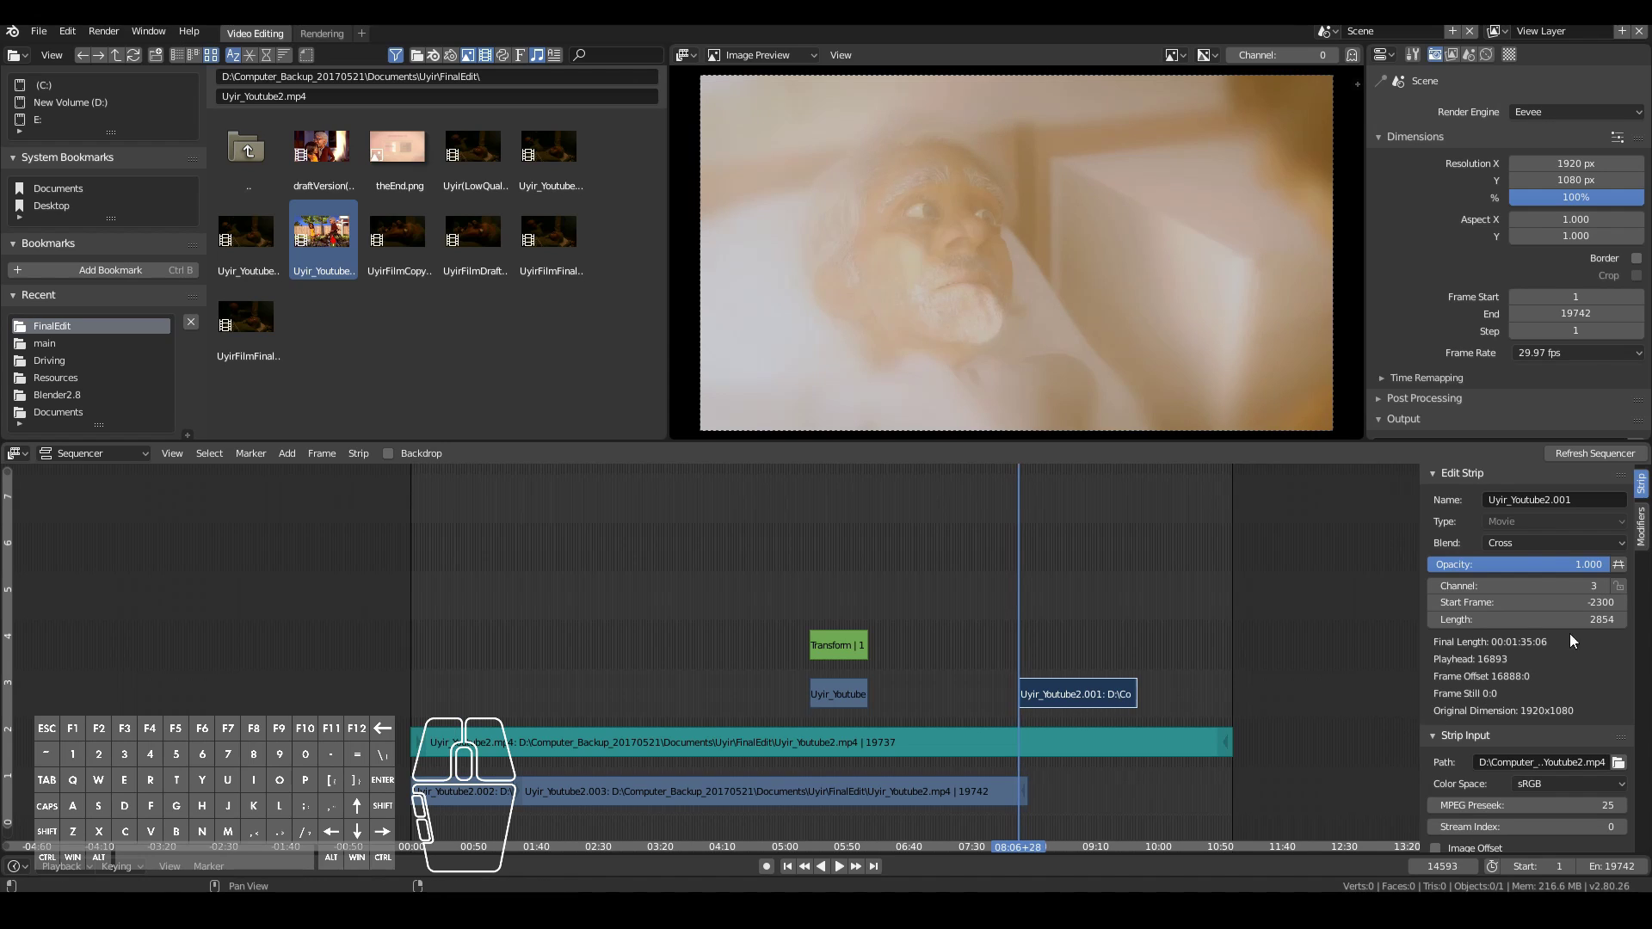
click(1598, 564)
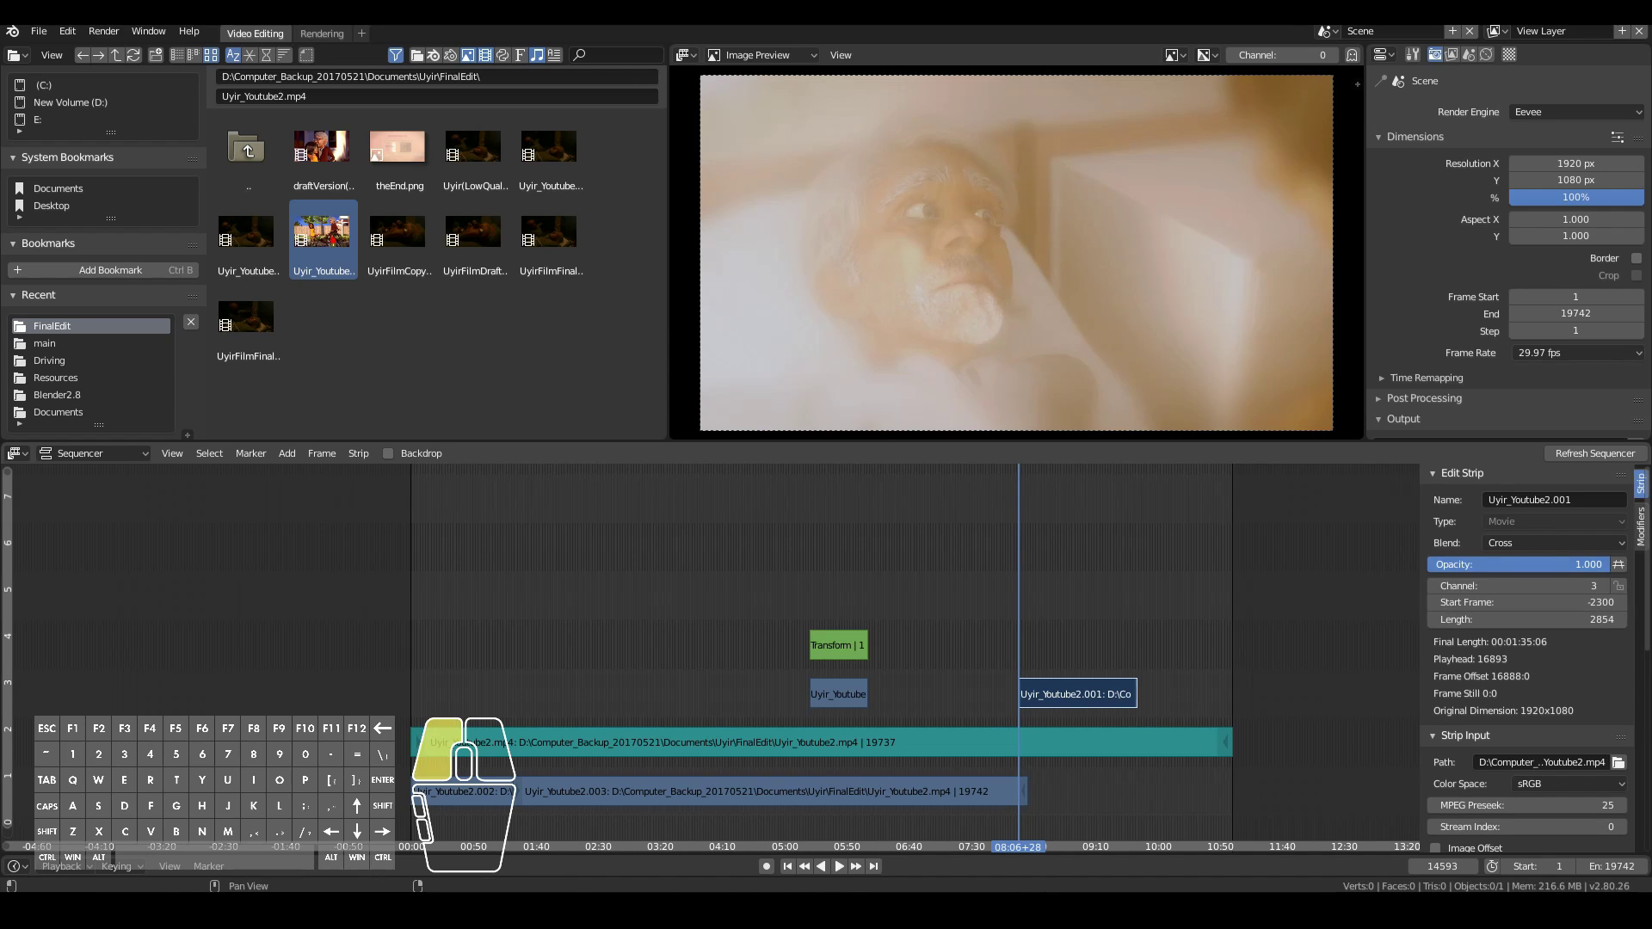
drag(1598, 565, 1460, 568)
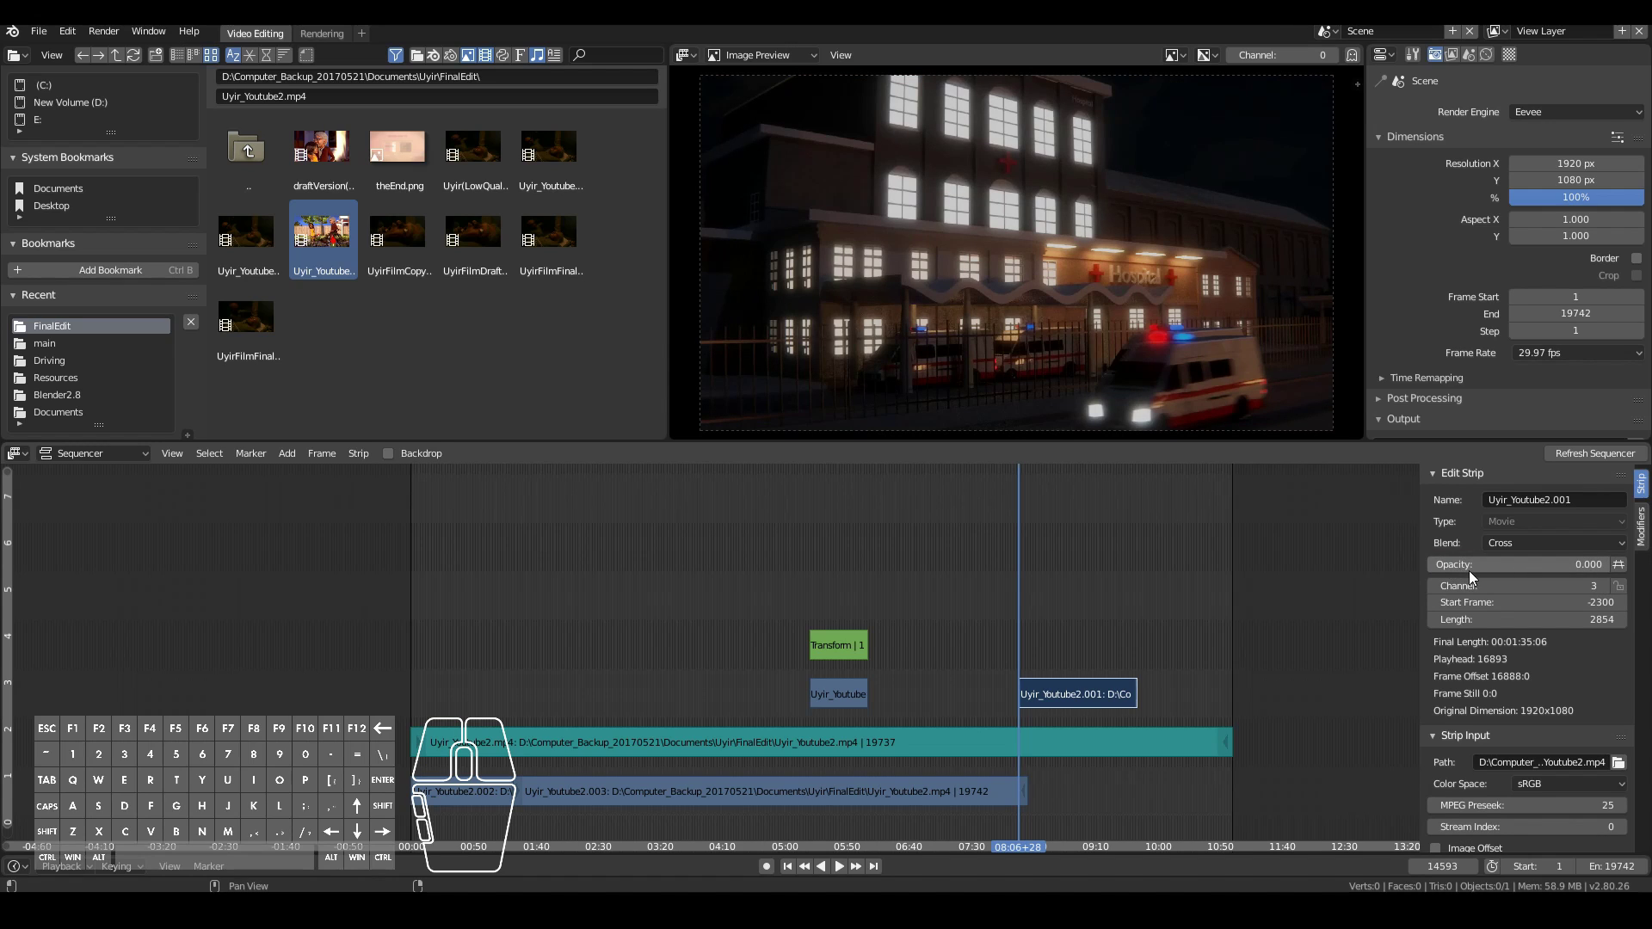
key(i)
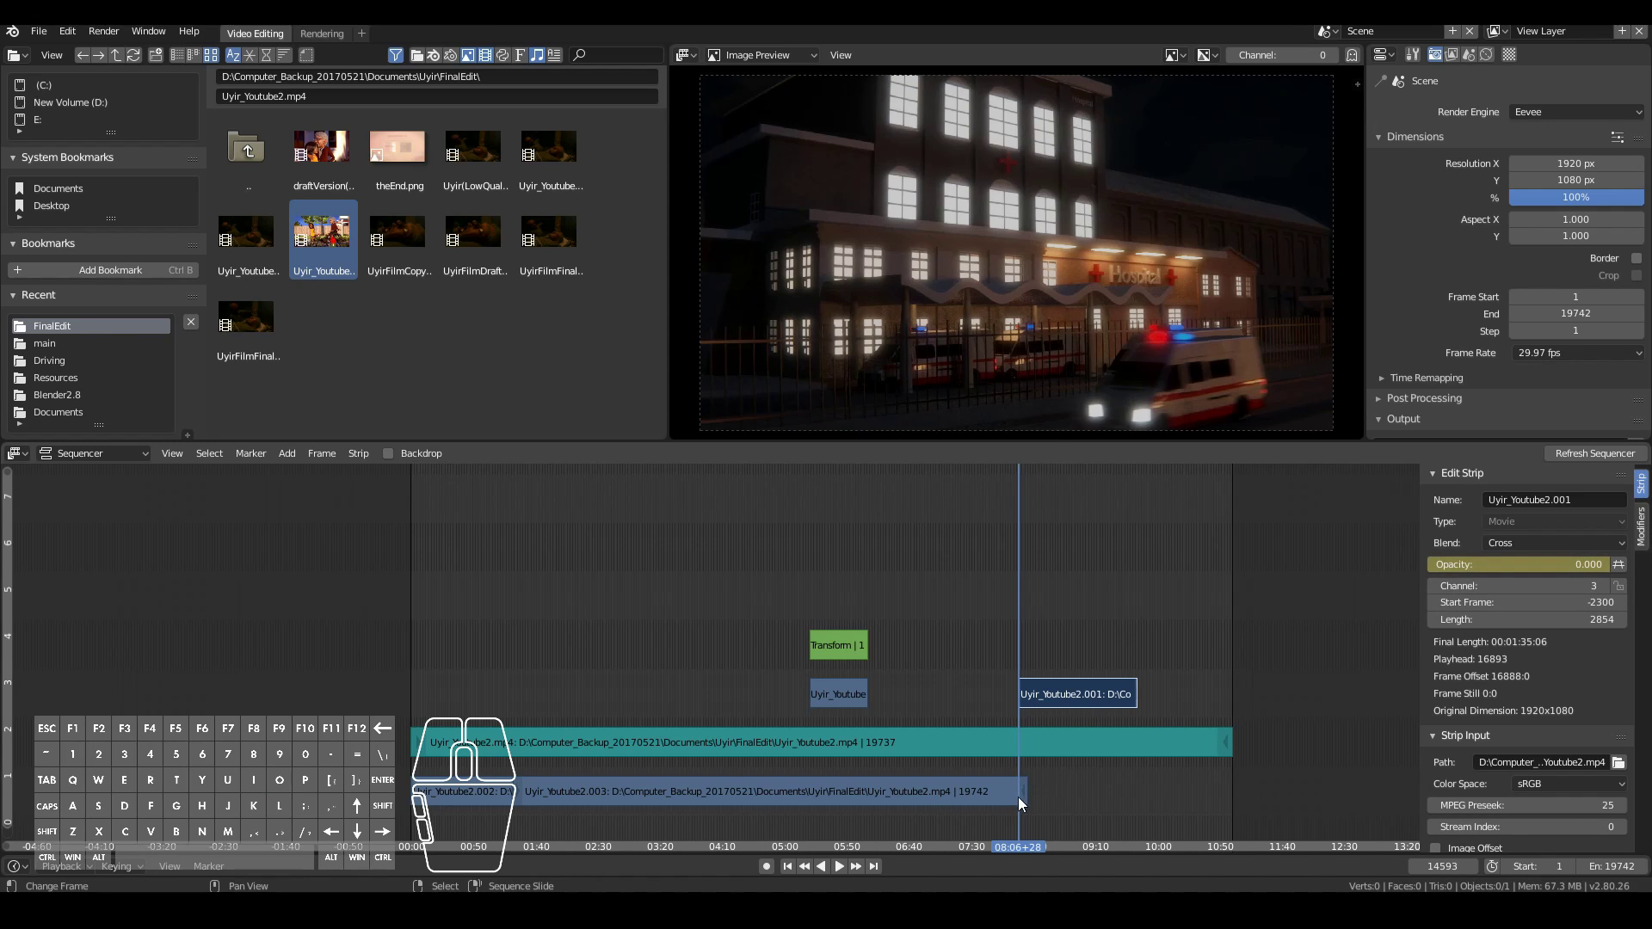
Step: Set the channel 3 strip's opacity to 1 at frame 14811, where the overlapping channel 1 strip ends
scroll(1025, 797, up, 5)
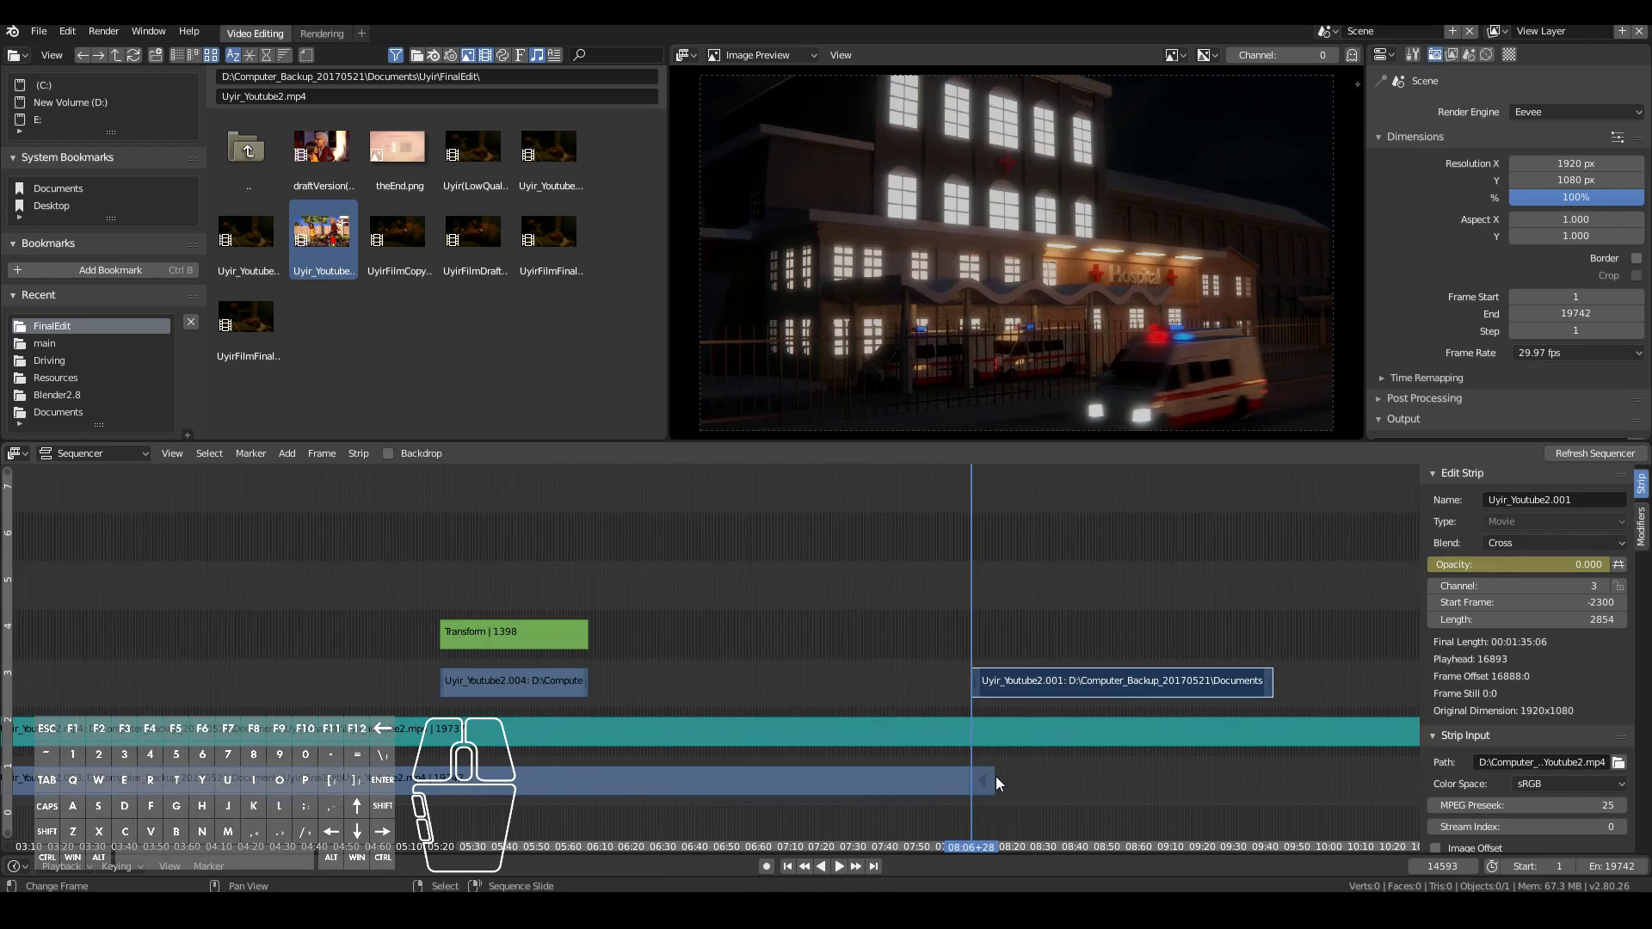
click(994, 778)
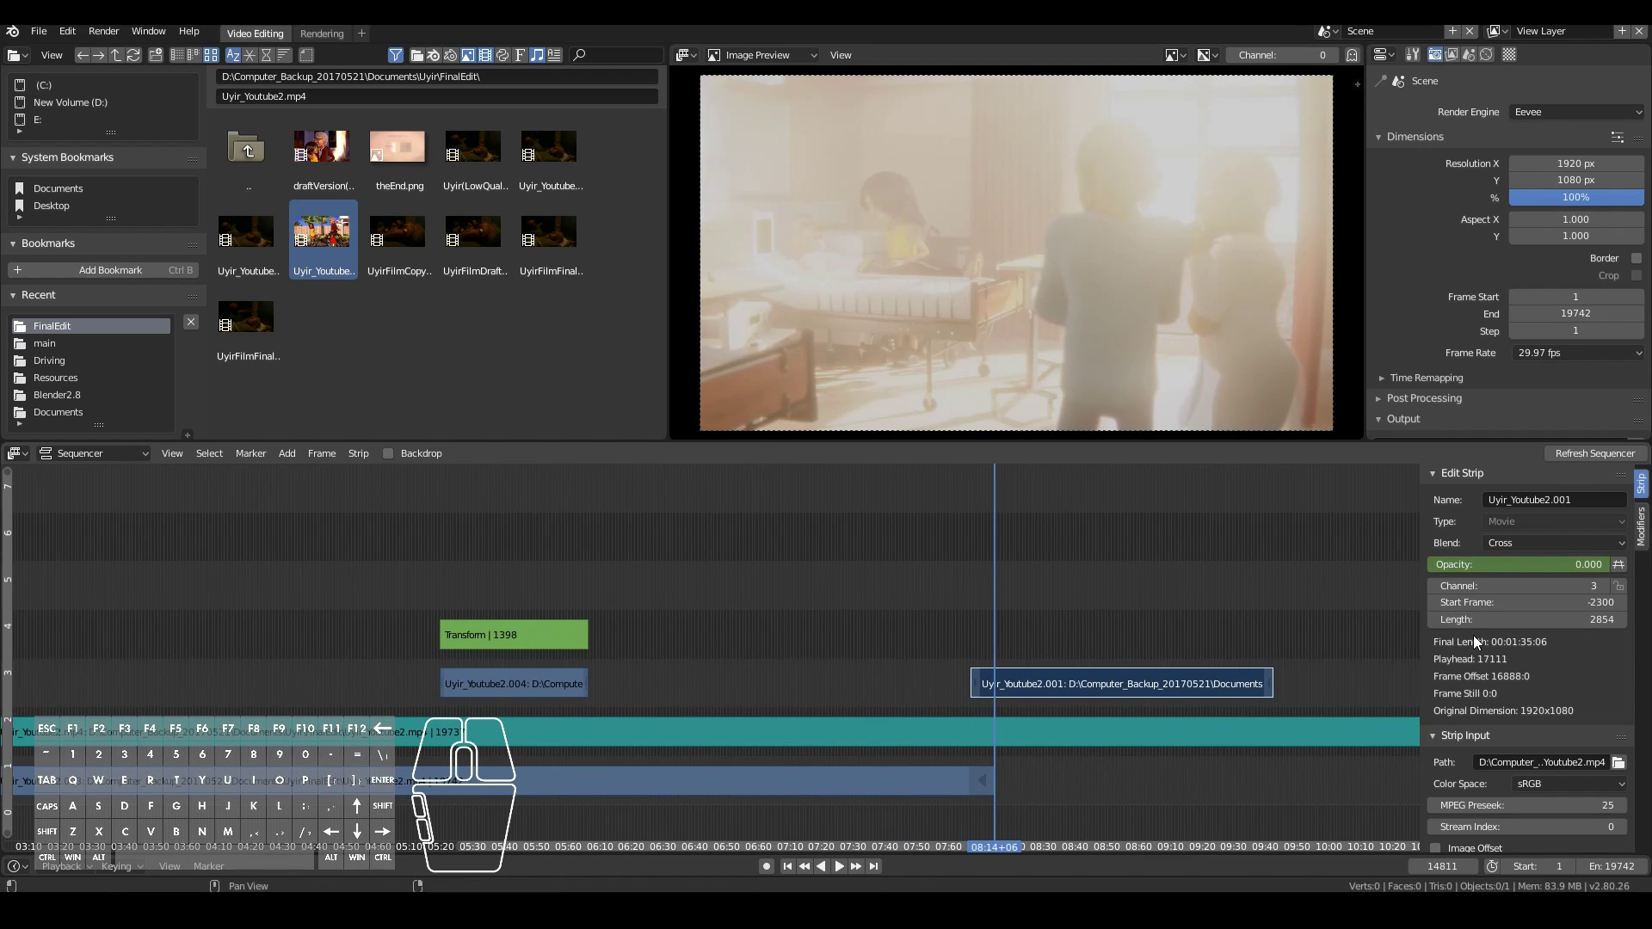
click(1528, 567)
text(1)
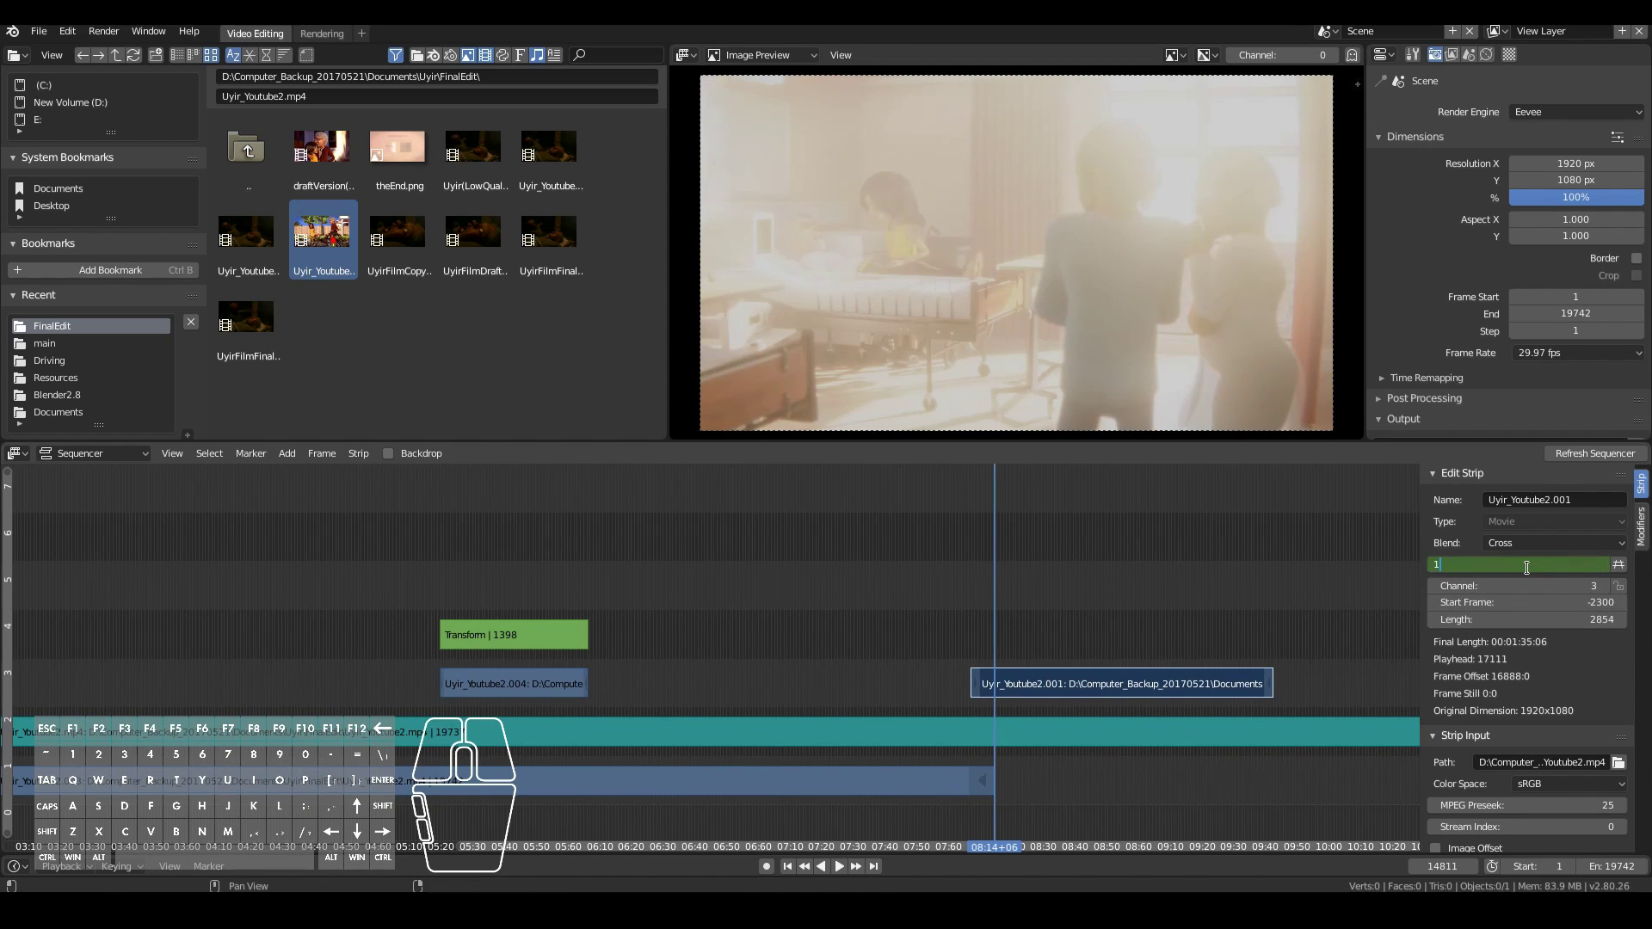
key(Return)
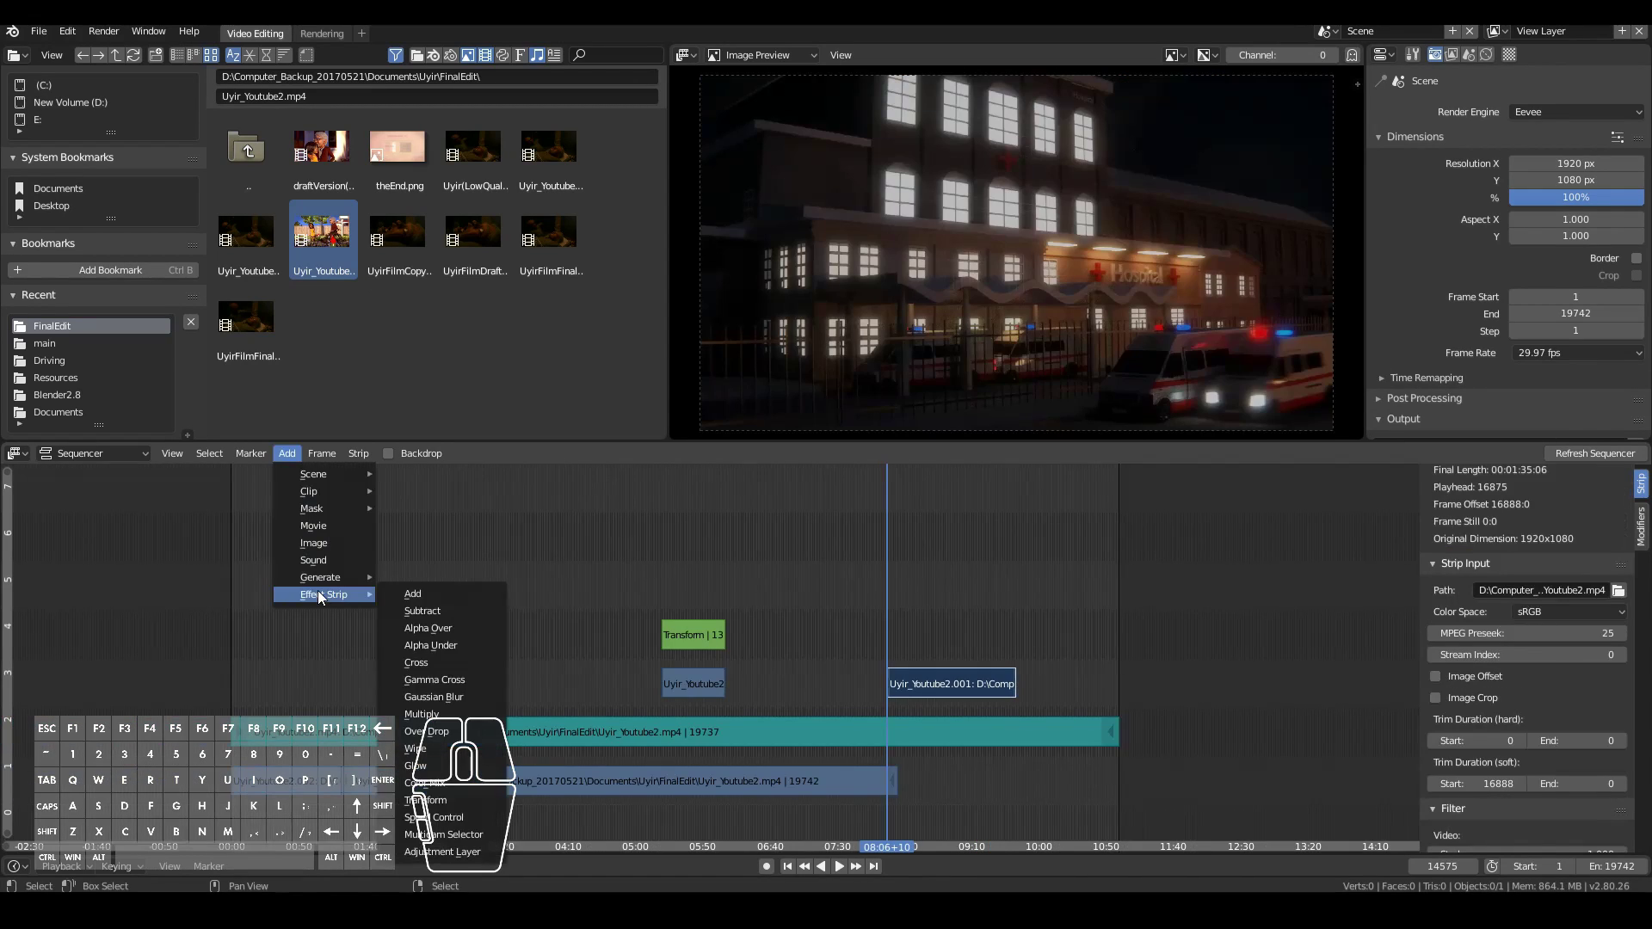
Step: Add a Speed Control effect strip to the channel 3 movie strip and place the playhead at frame 15319
click(434, 817)
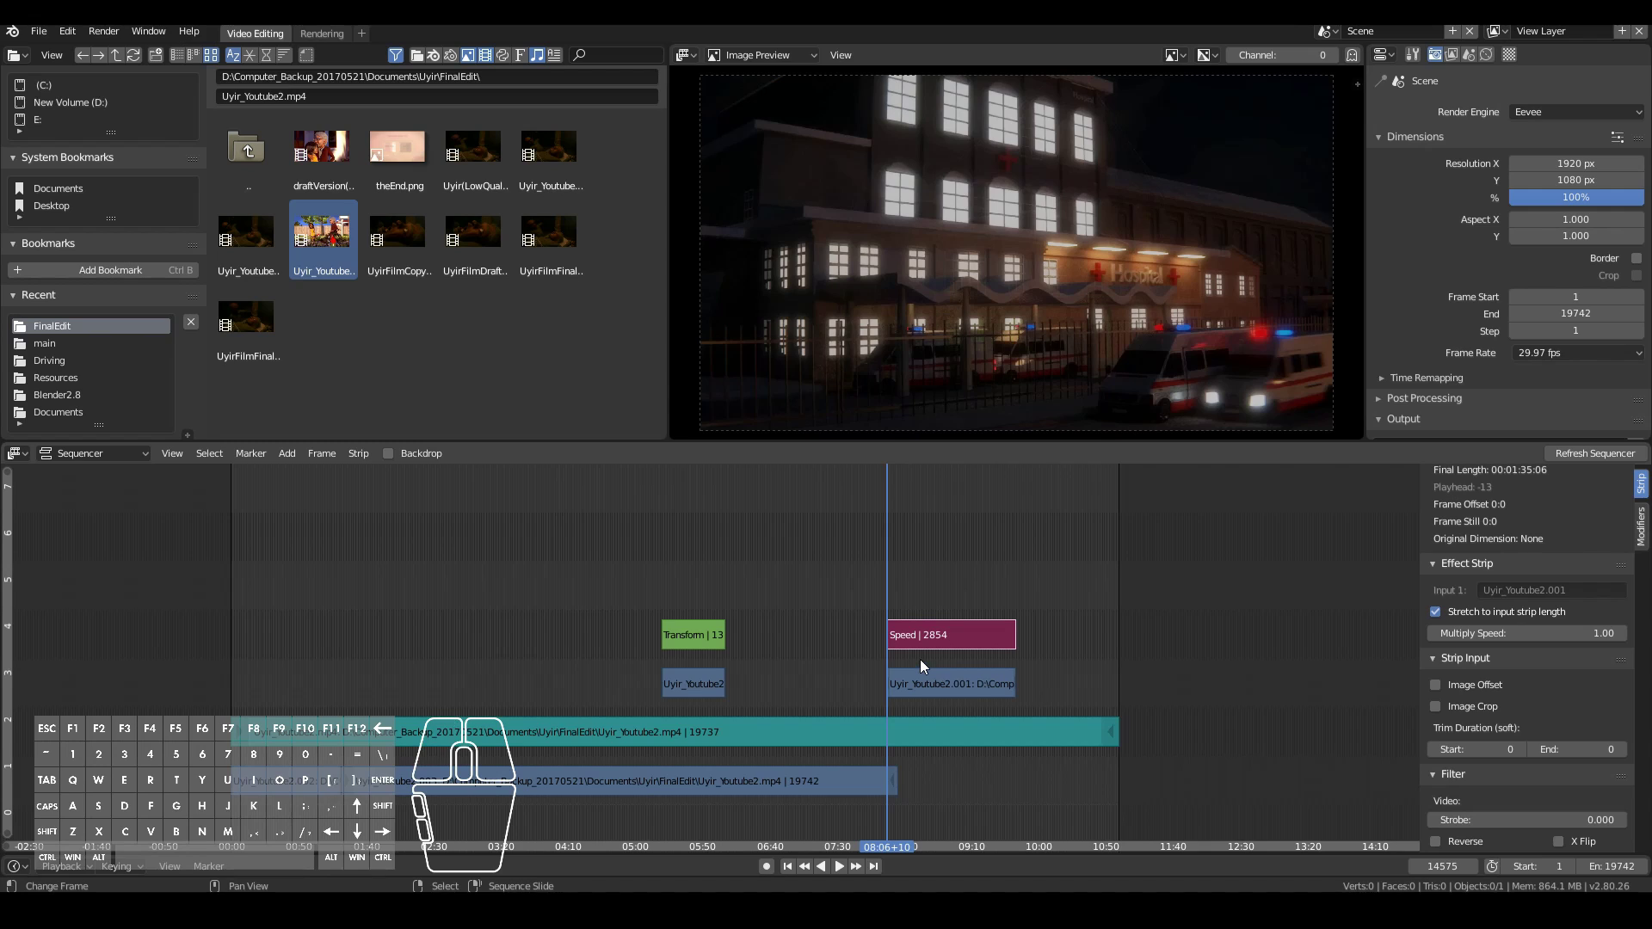
click(921, 659)
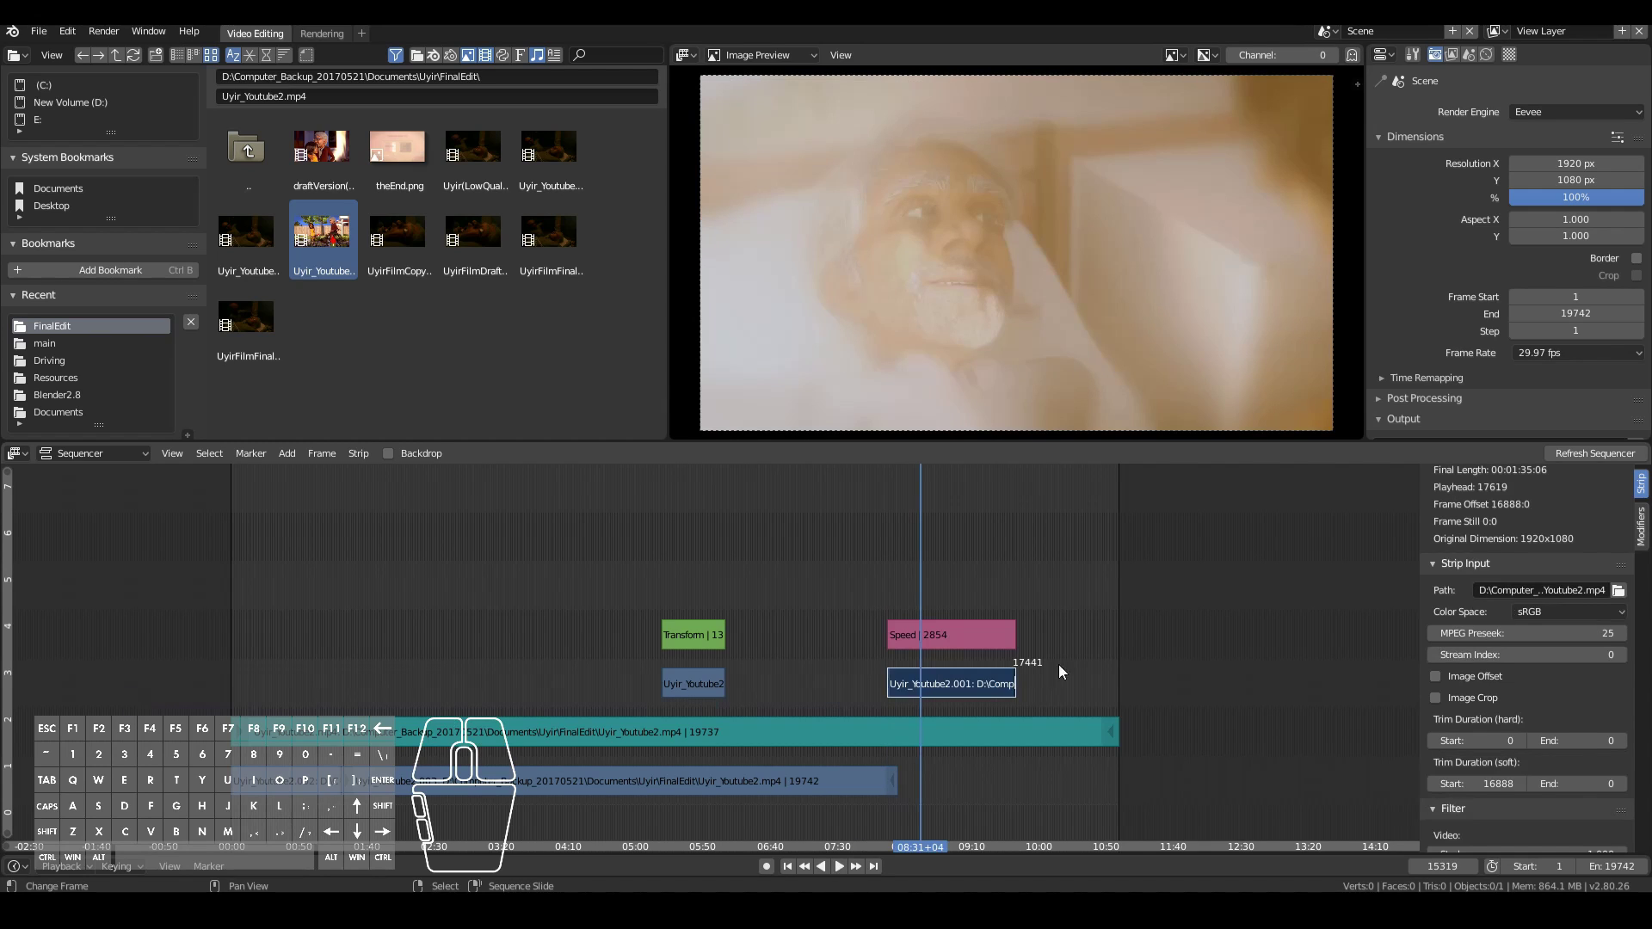
Step: Extend the end of the movie strip under the Speed effect to frame 18772 and play back the slowed footage
scroll(1001, 676, up, 5)
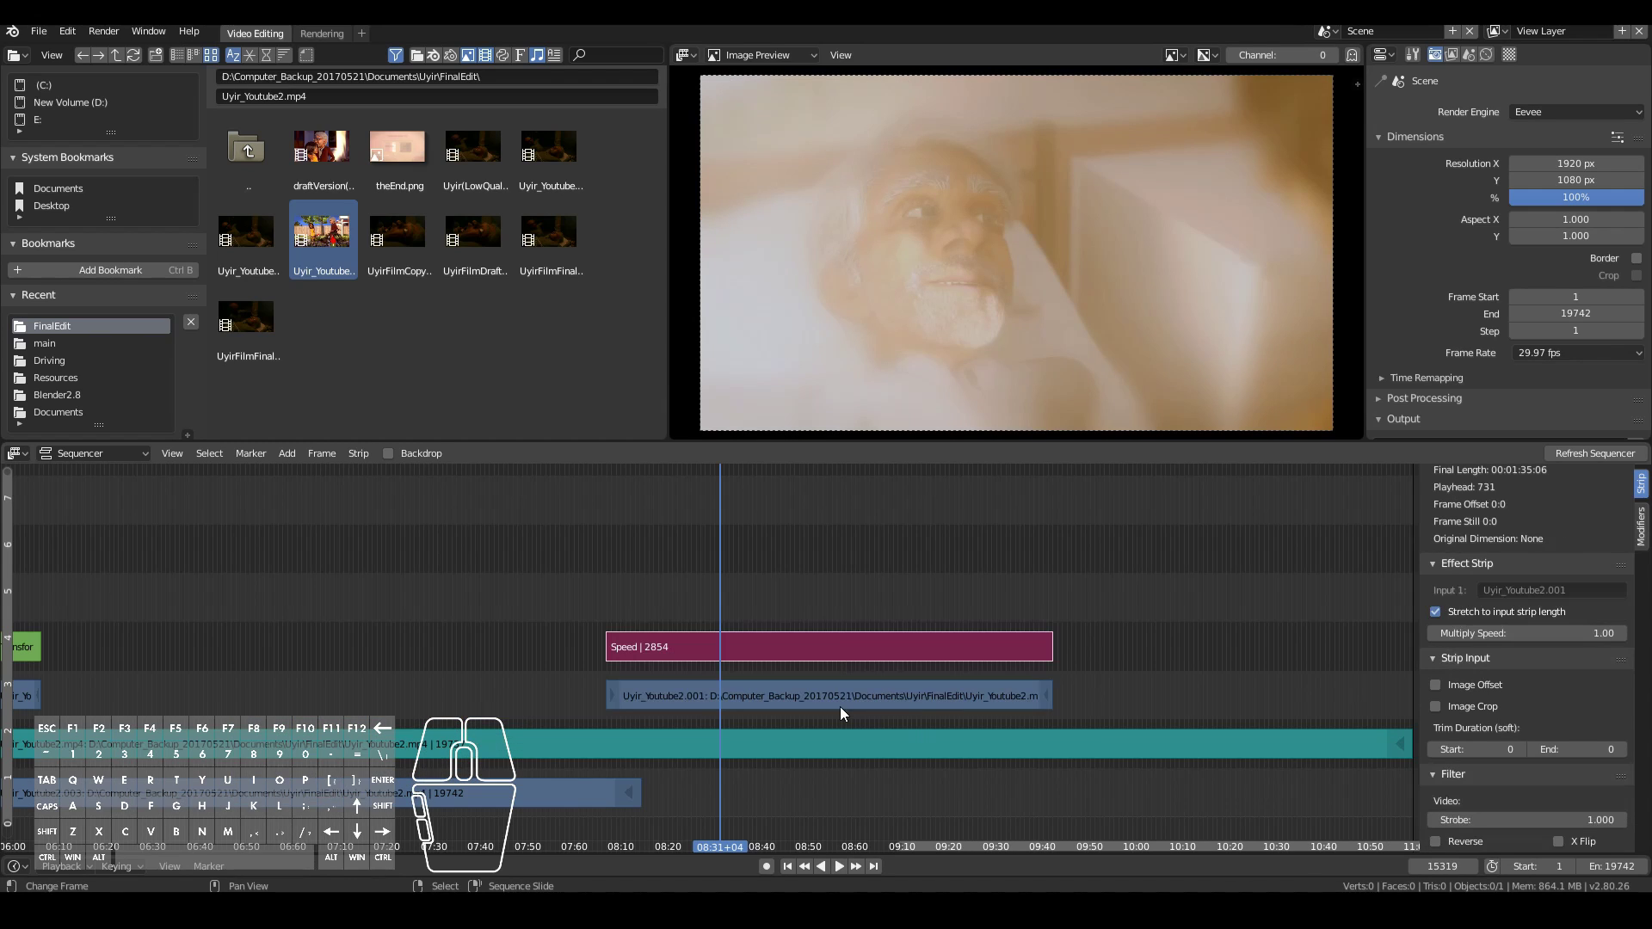
click(783, 695)
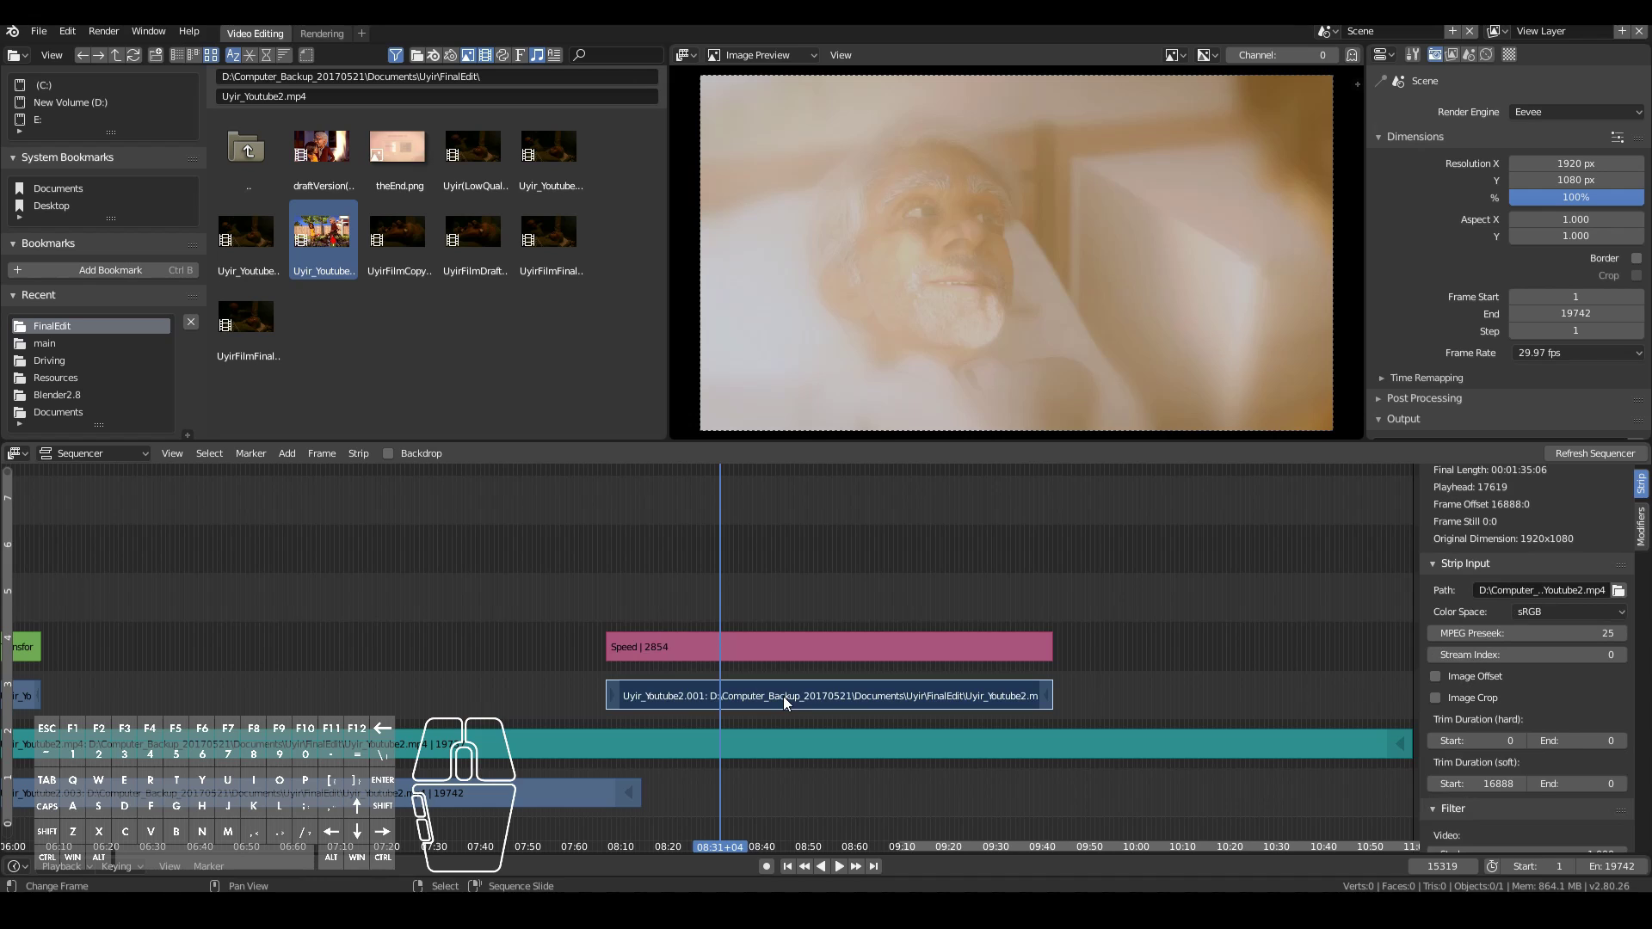
scroll(1054, 700, up, 1)
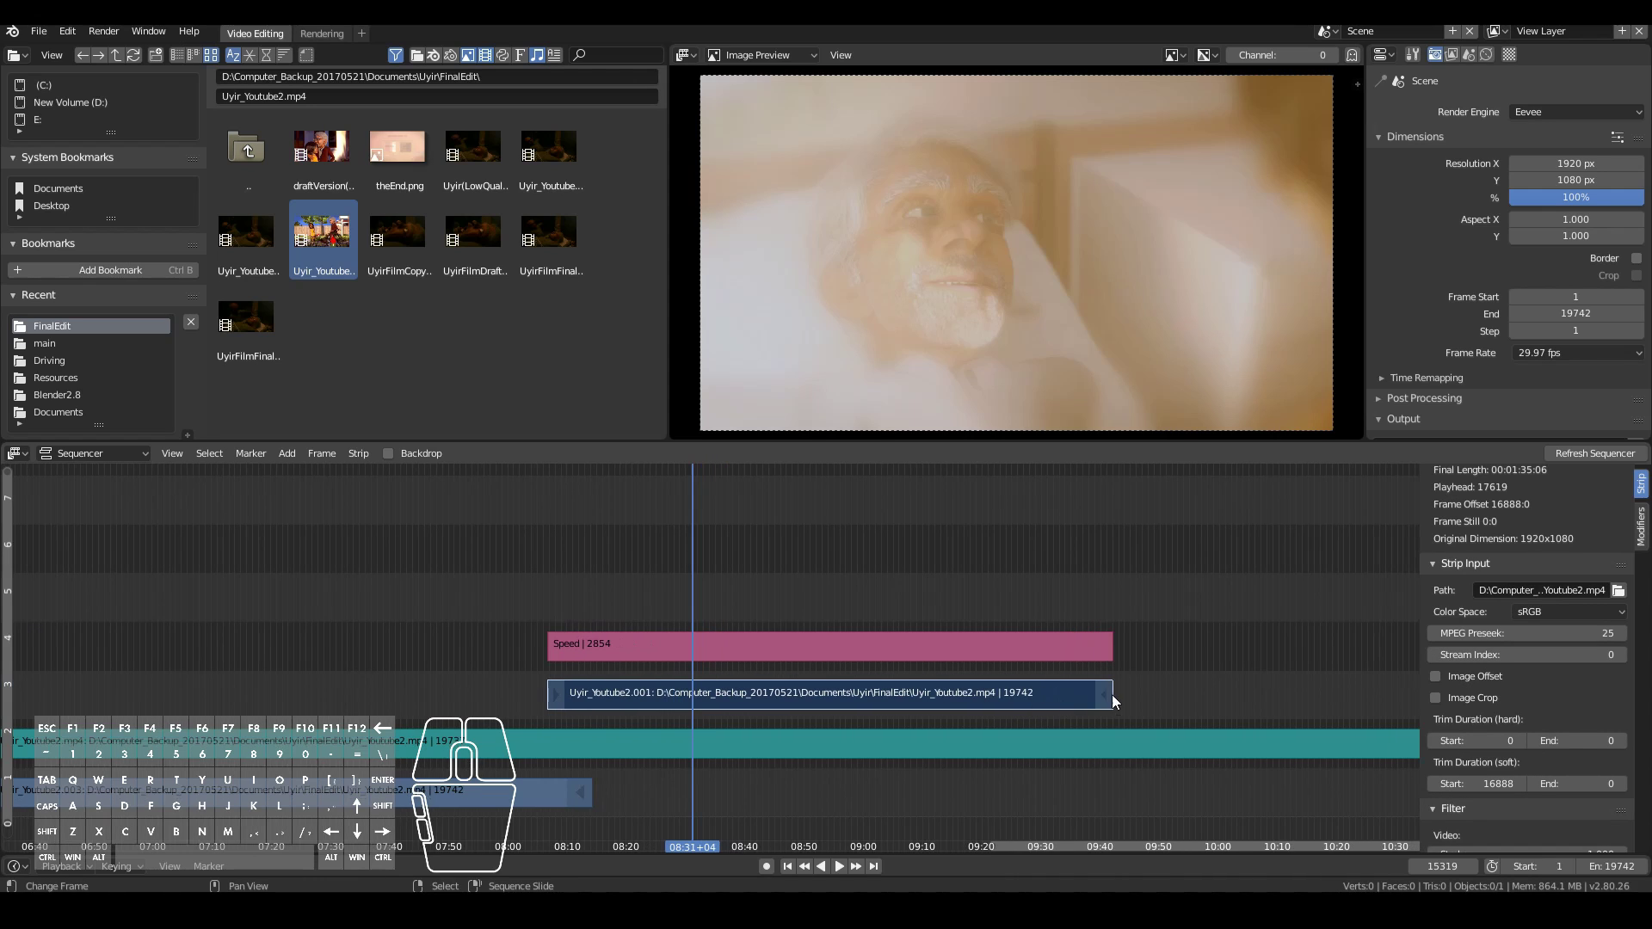
right_click(1103, 700)
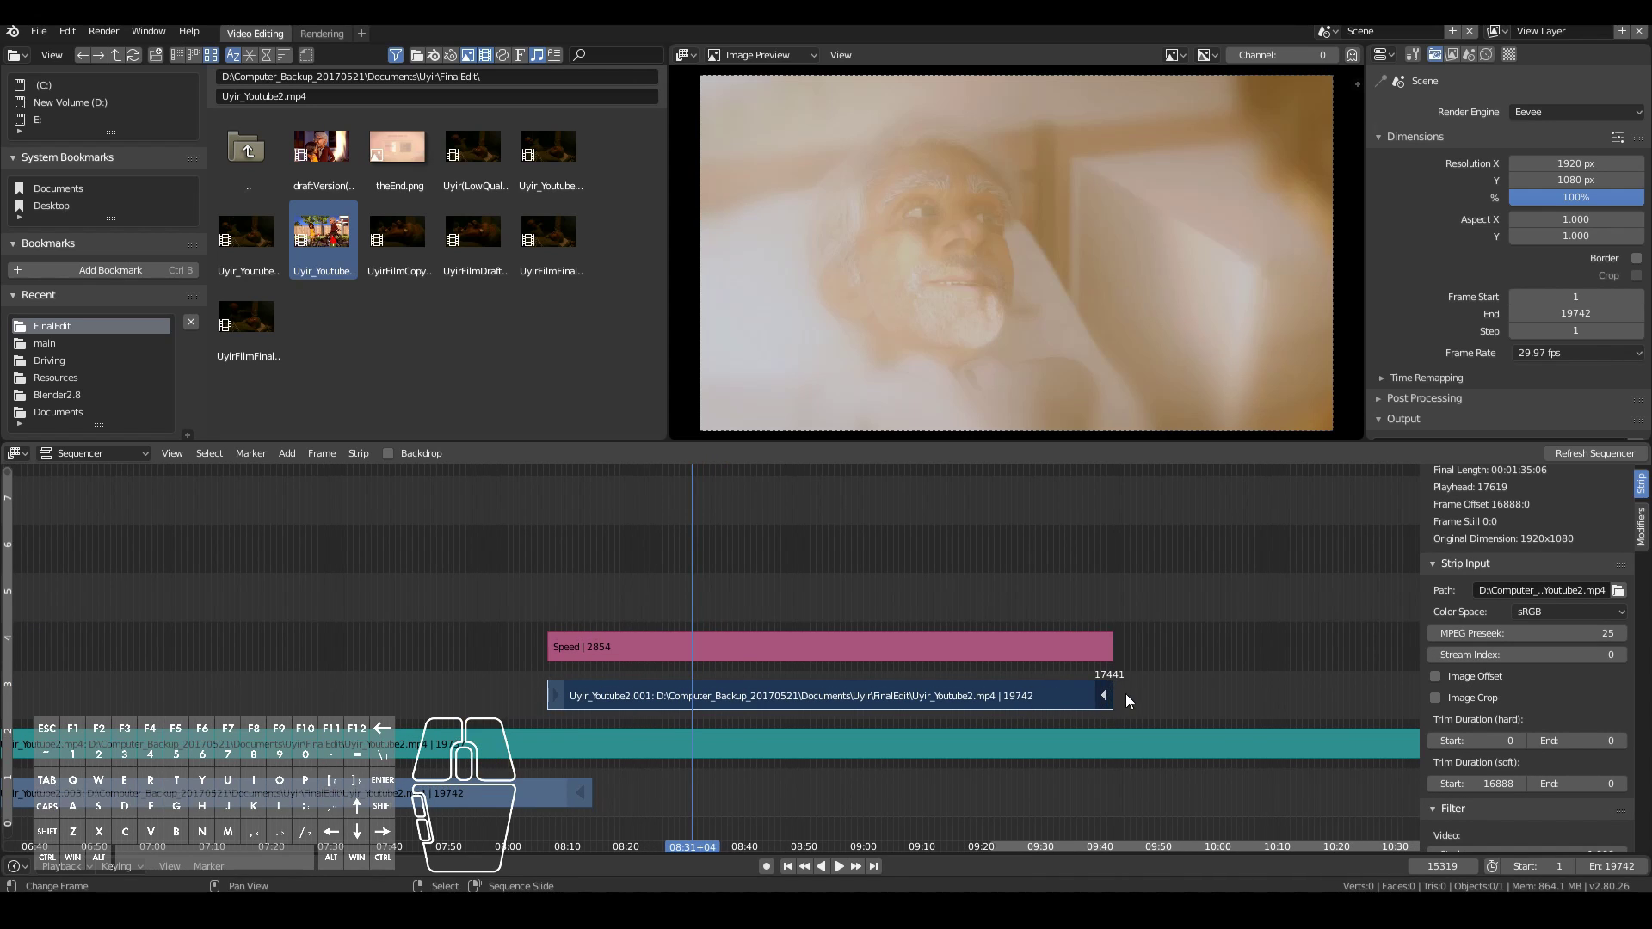
middle_drag(1126, 694, 734, 711)
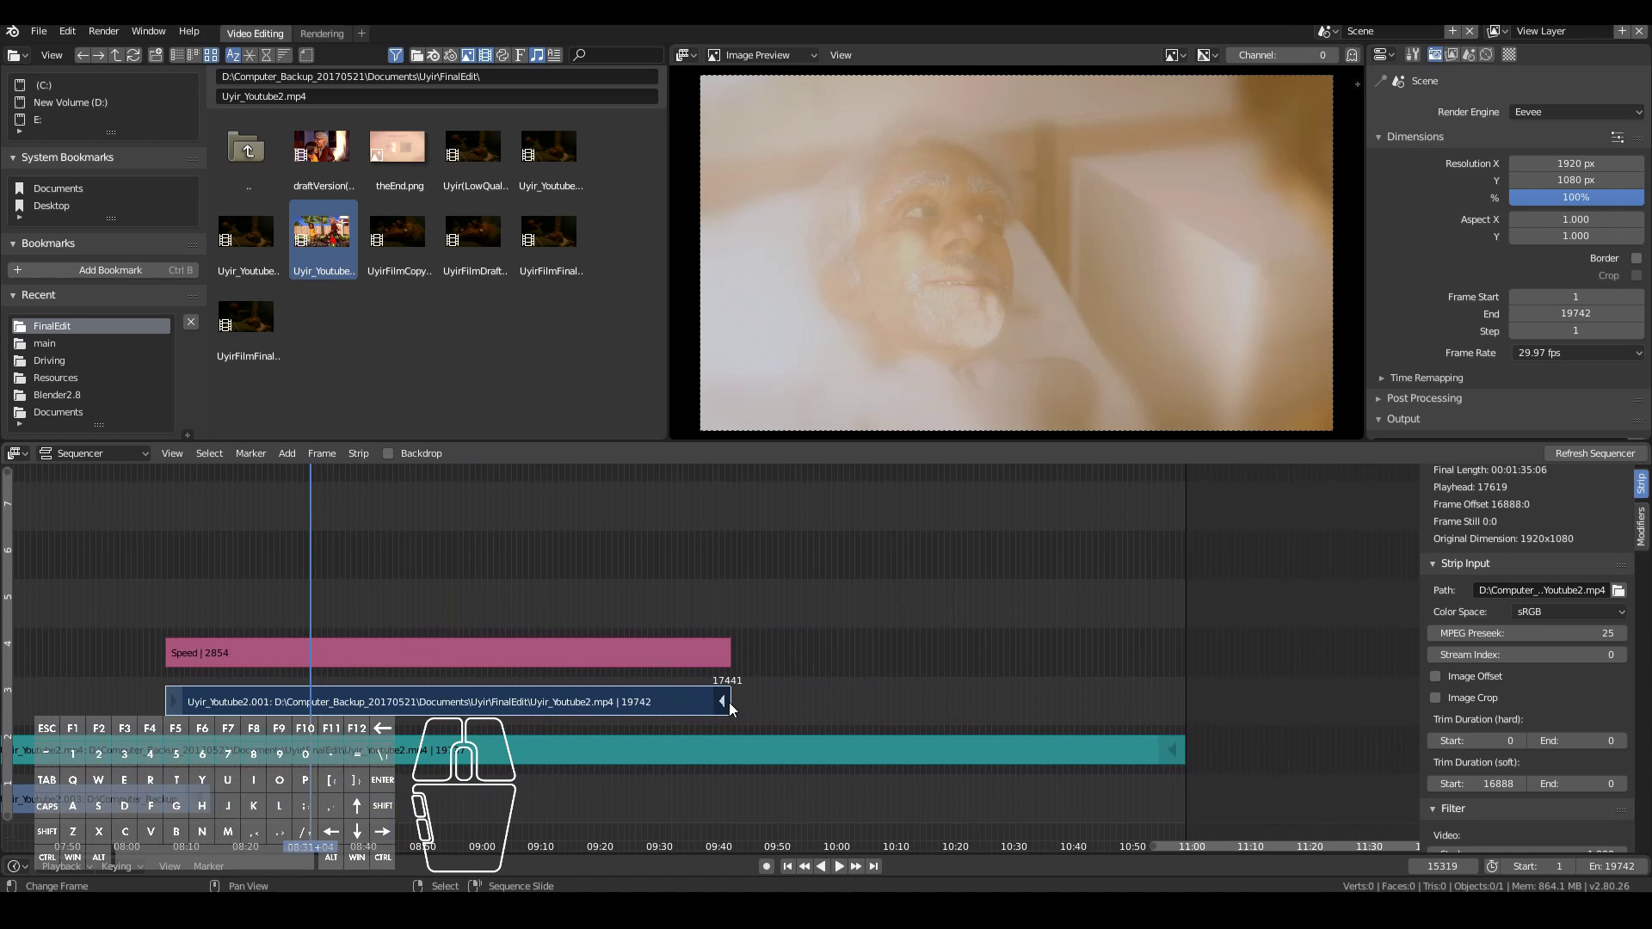
key(g)
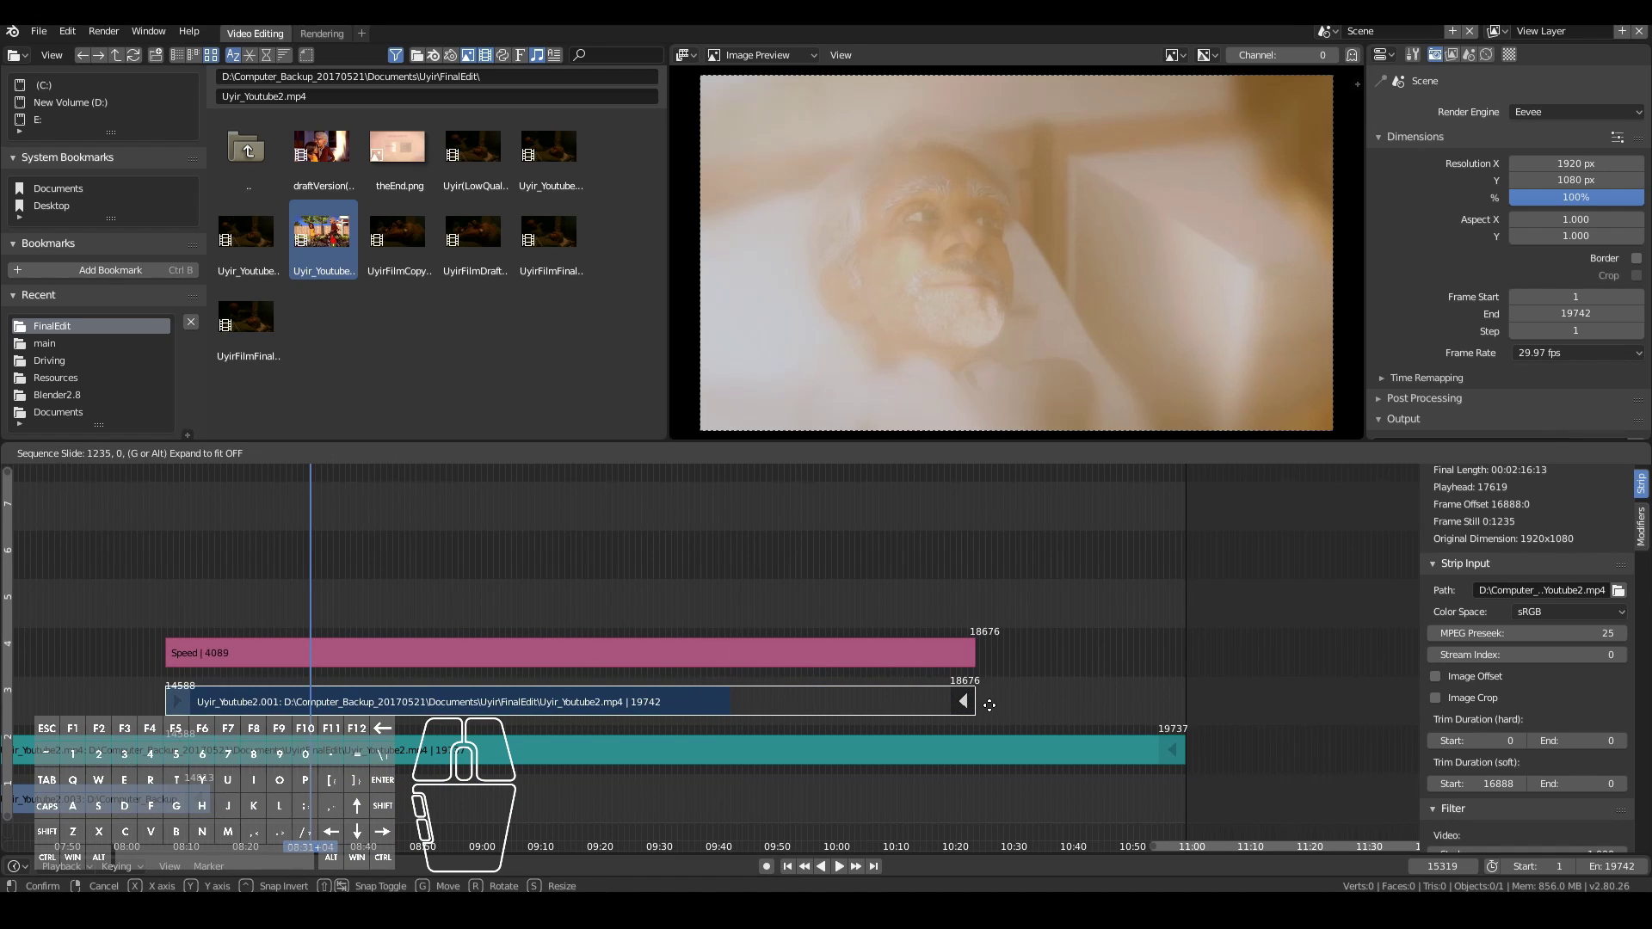
click(993, 678)
click(839, 867)
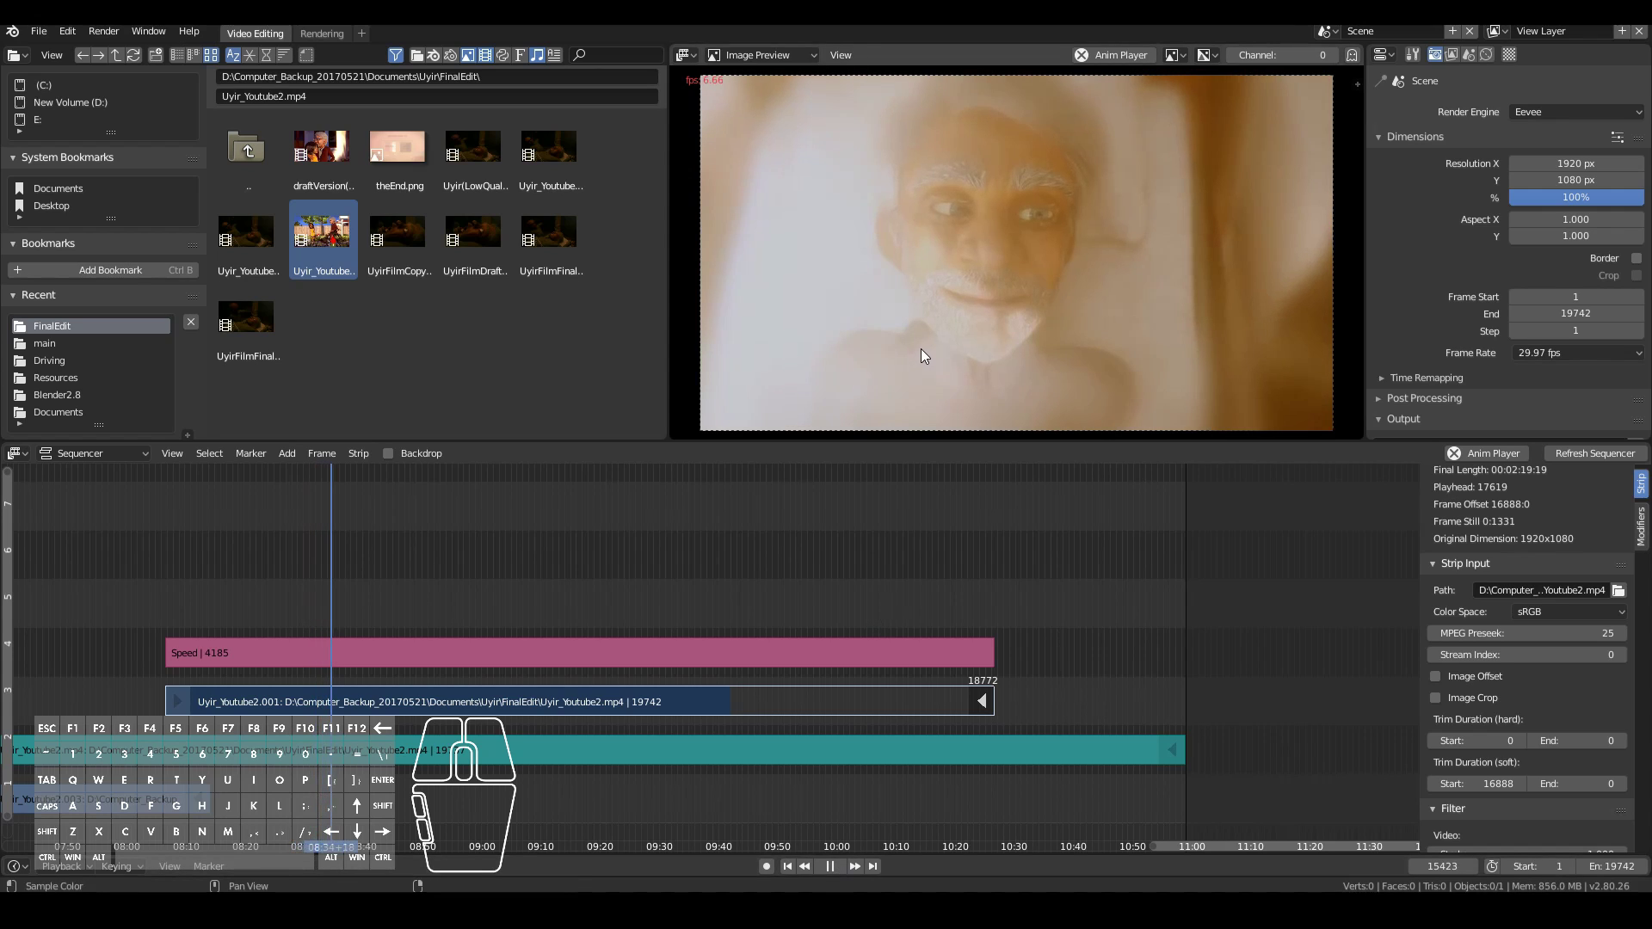
key(Escape)
Step: Shorten the movie strip under the Speed effect to end at frame 16204 and play back the sped-up footage
scroll(958, 662, down, 1)
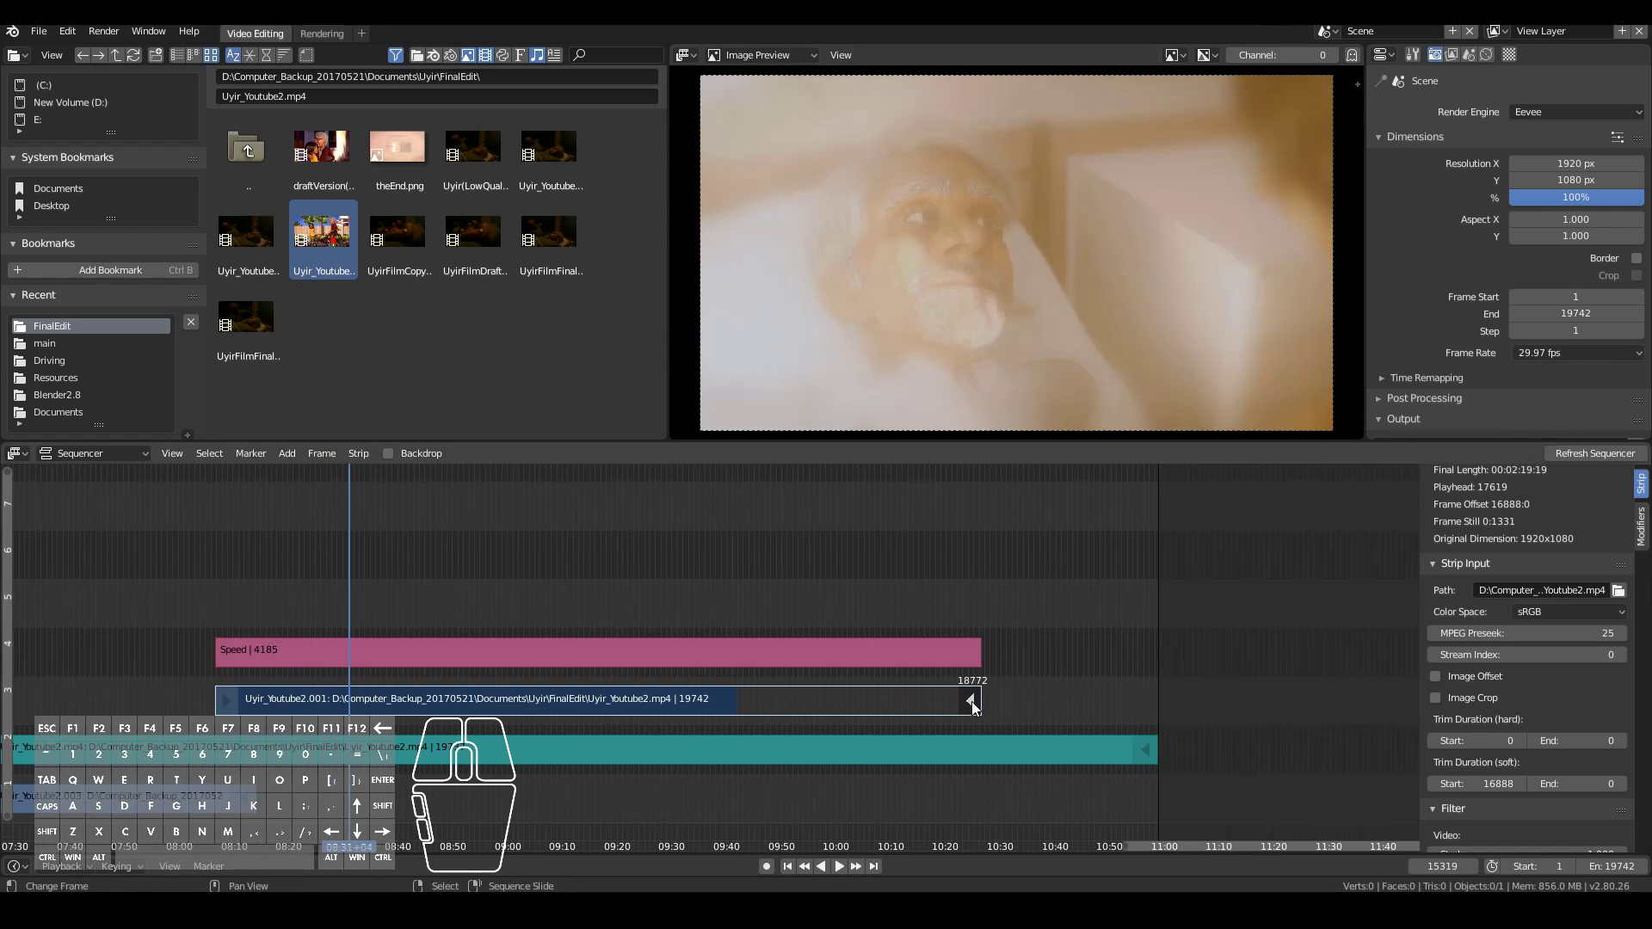
drag(973, 701, 501, 706)
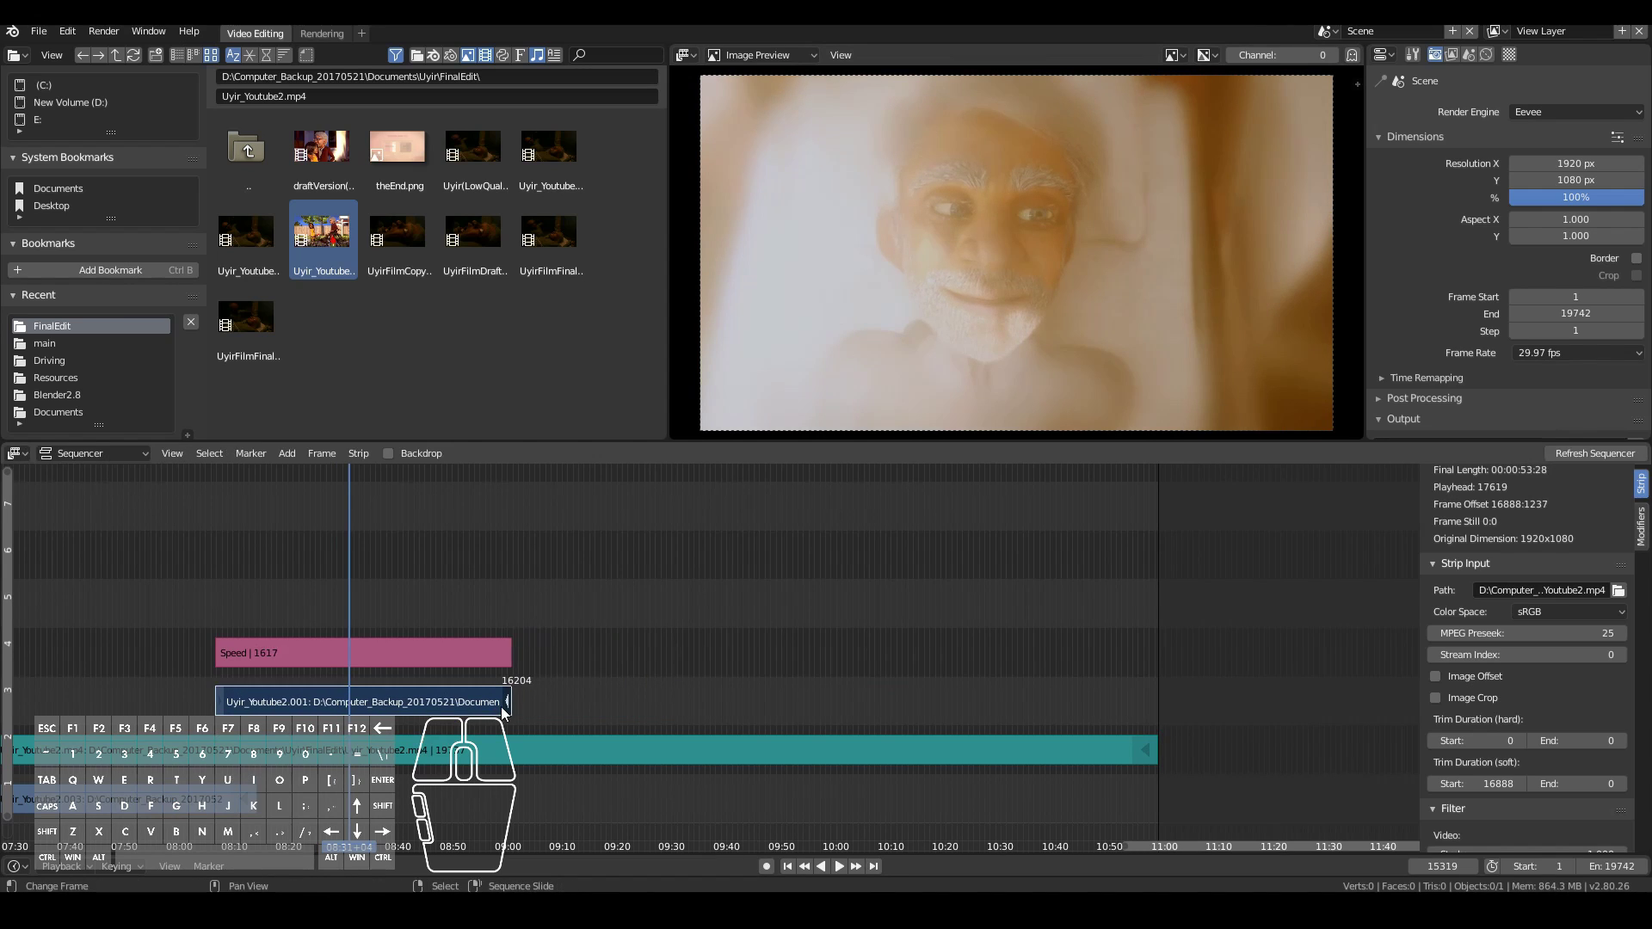
click(839, 866)
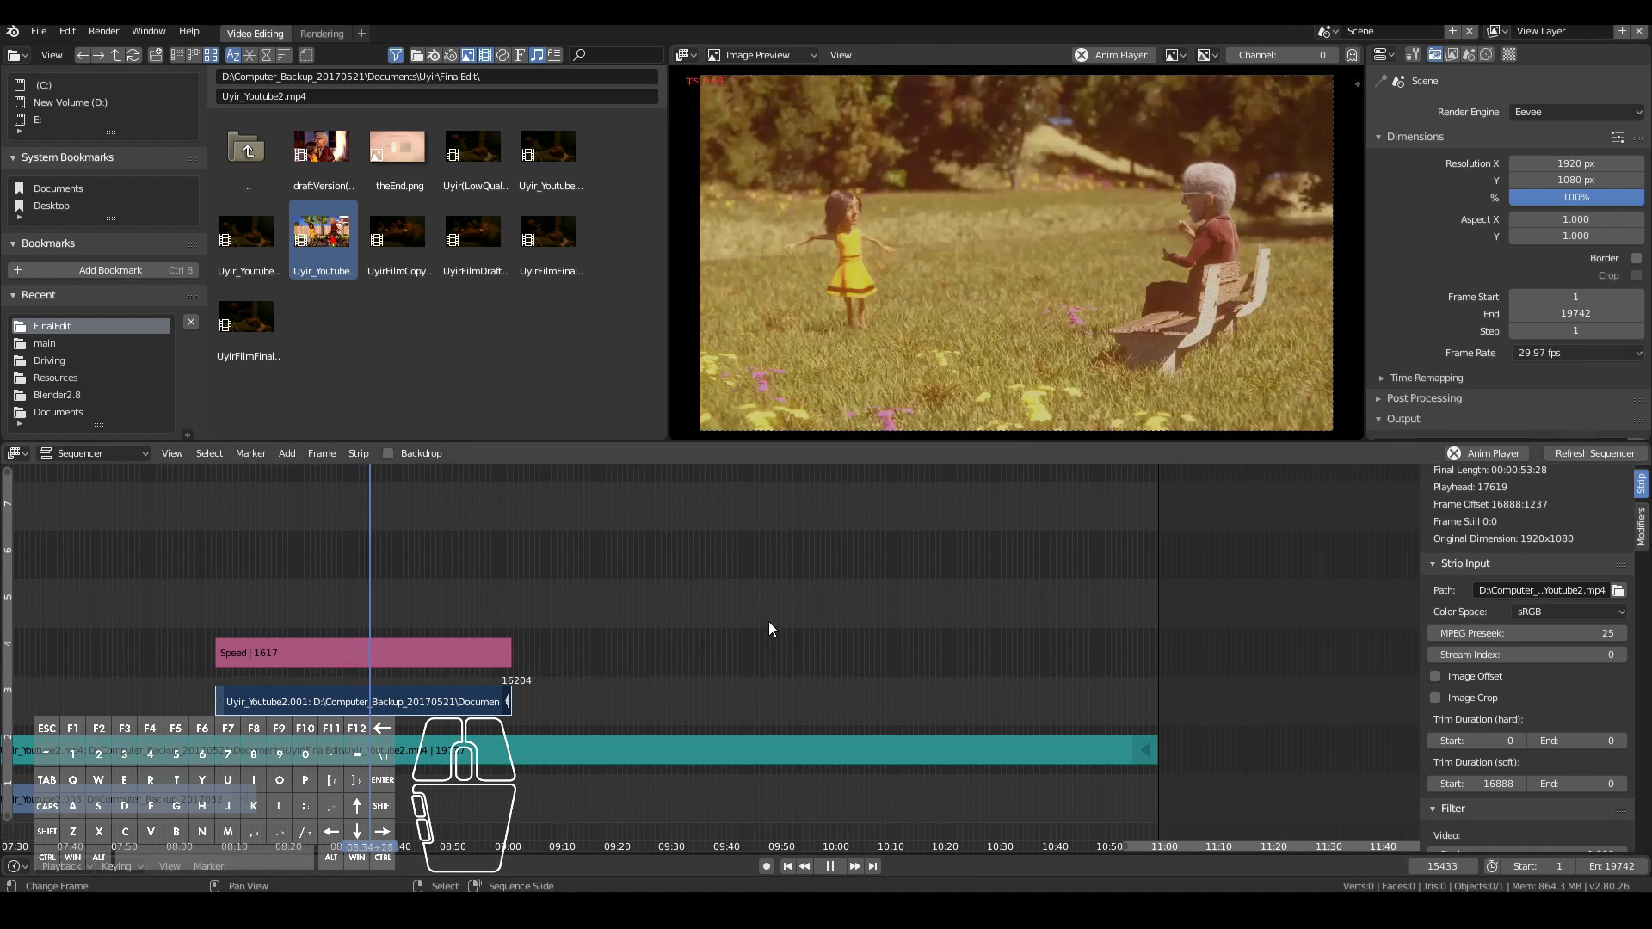
key(Escape)
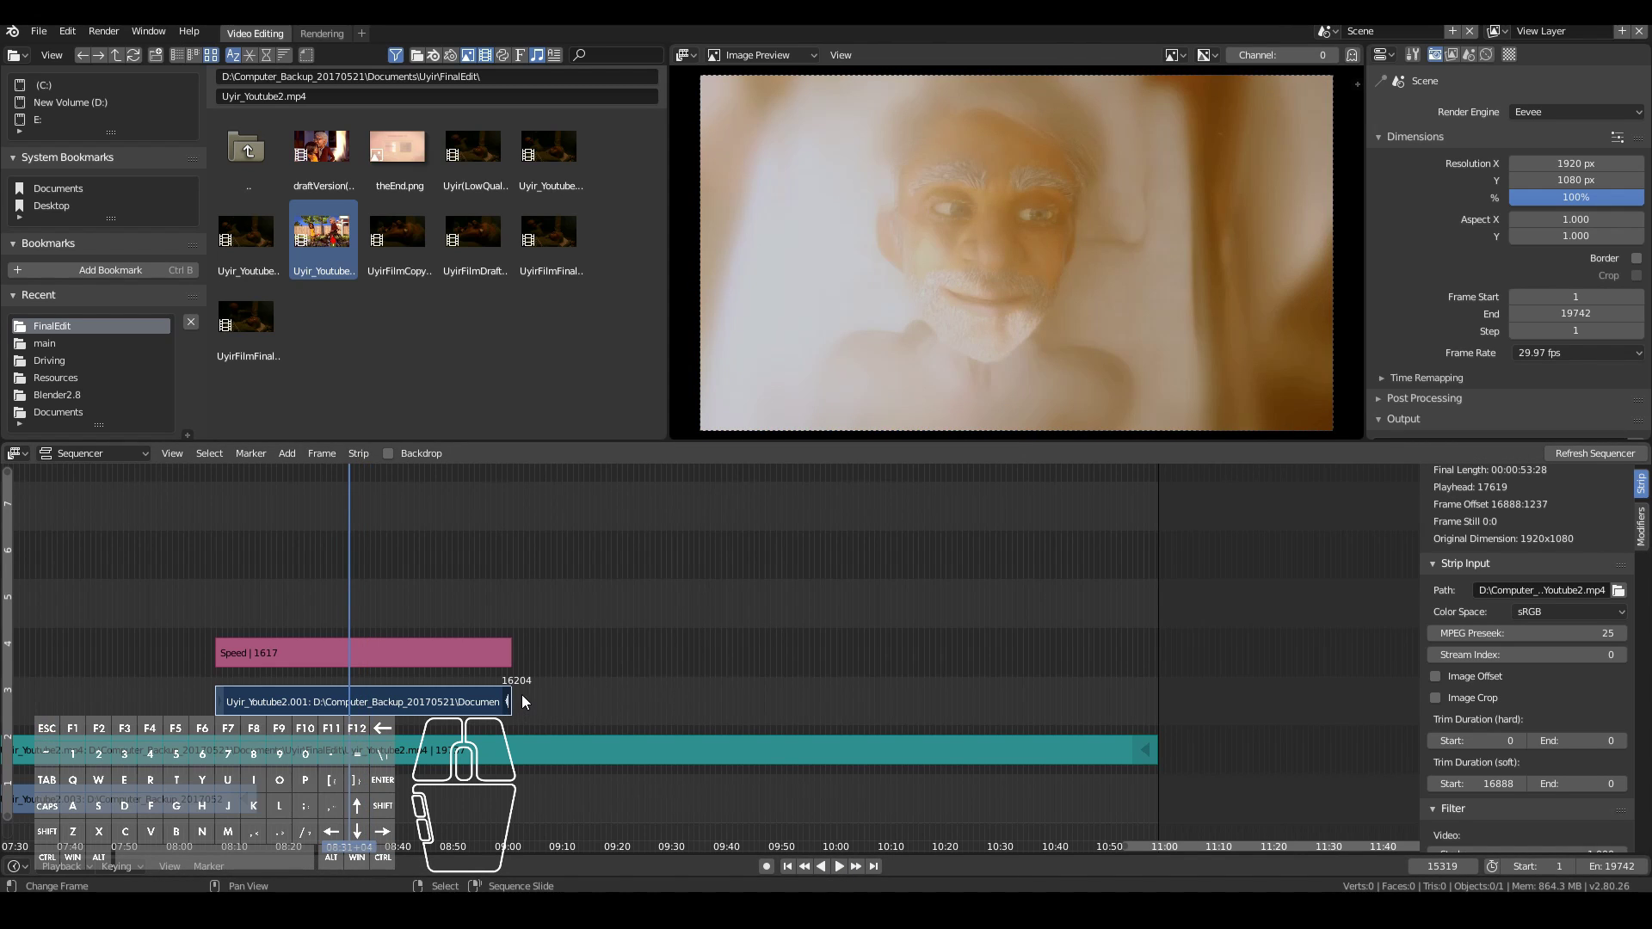
Step: Select the sound strip in channel 2
middle_drag(513, 700, 957, 634)
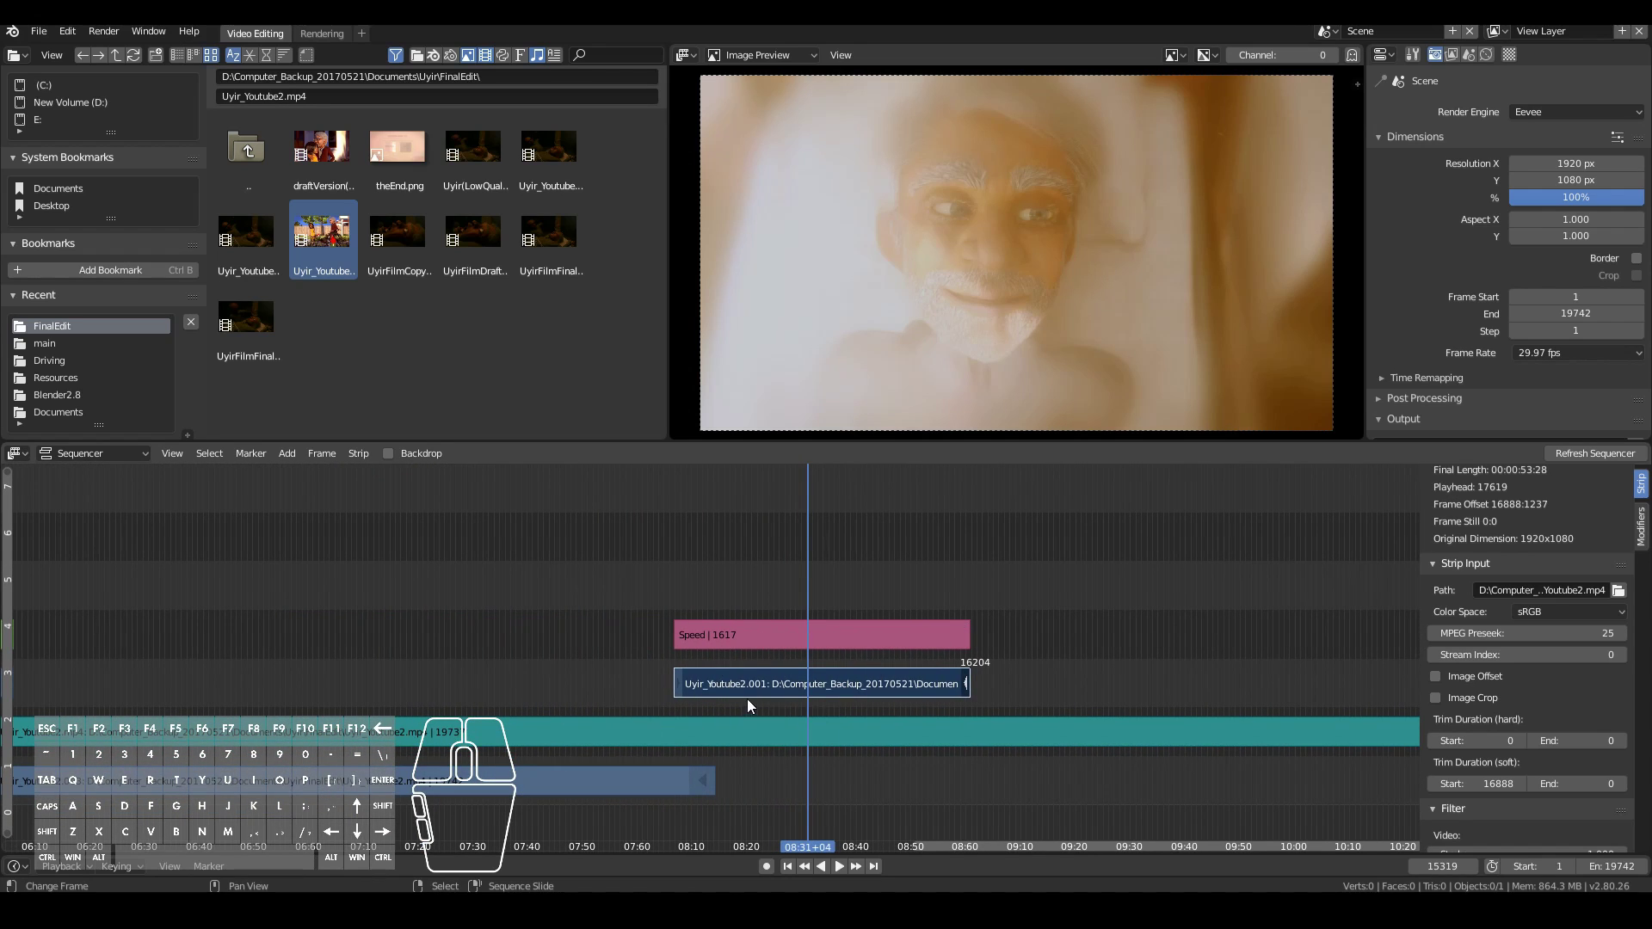
key(Home)
key(ctrl+z)
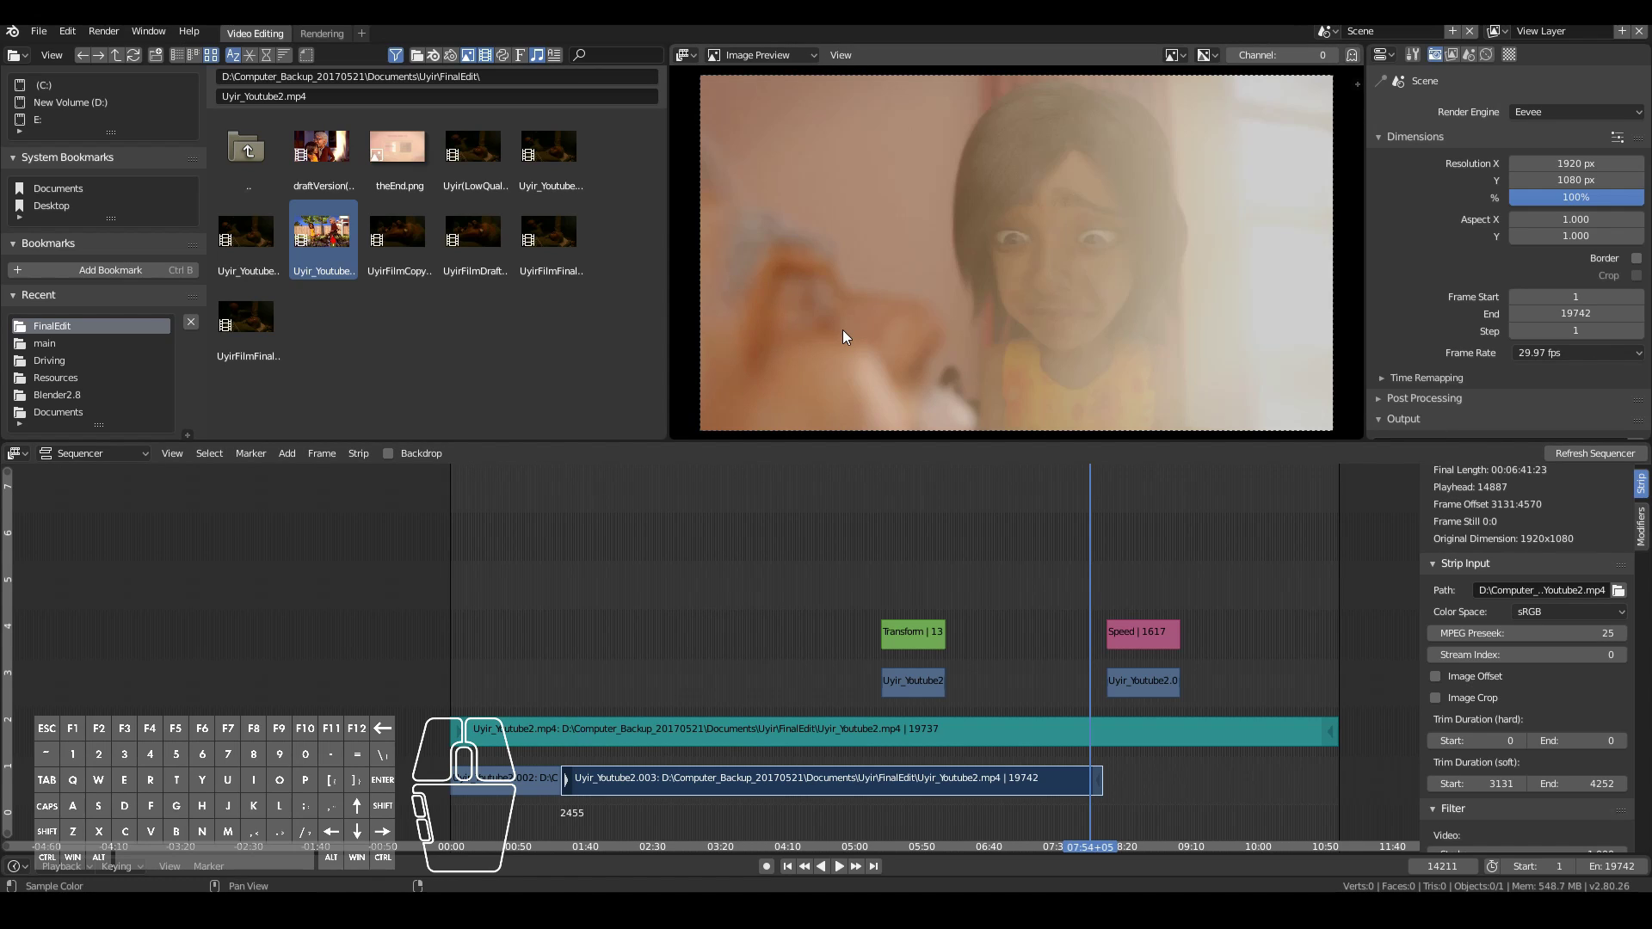
click(919, 684)
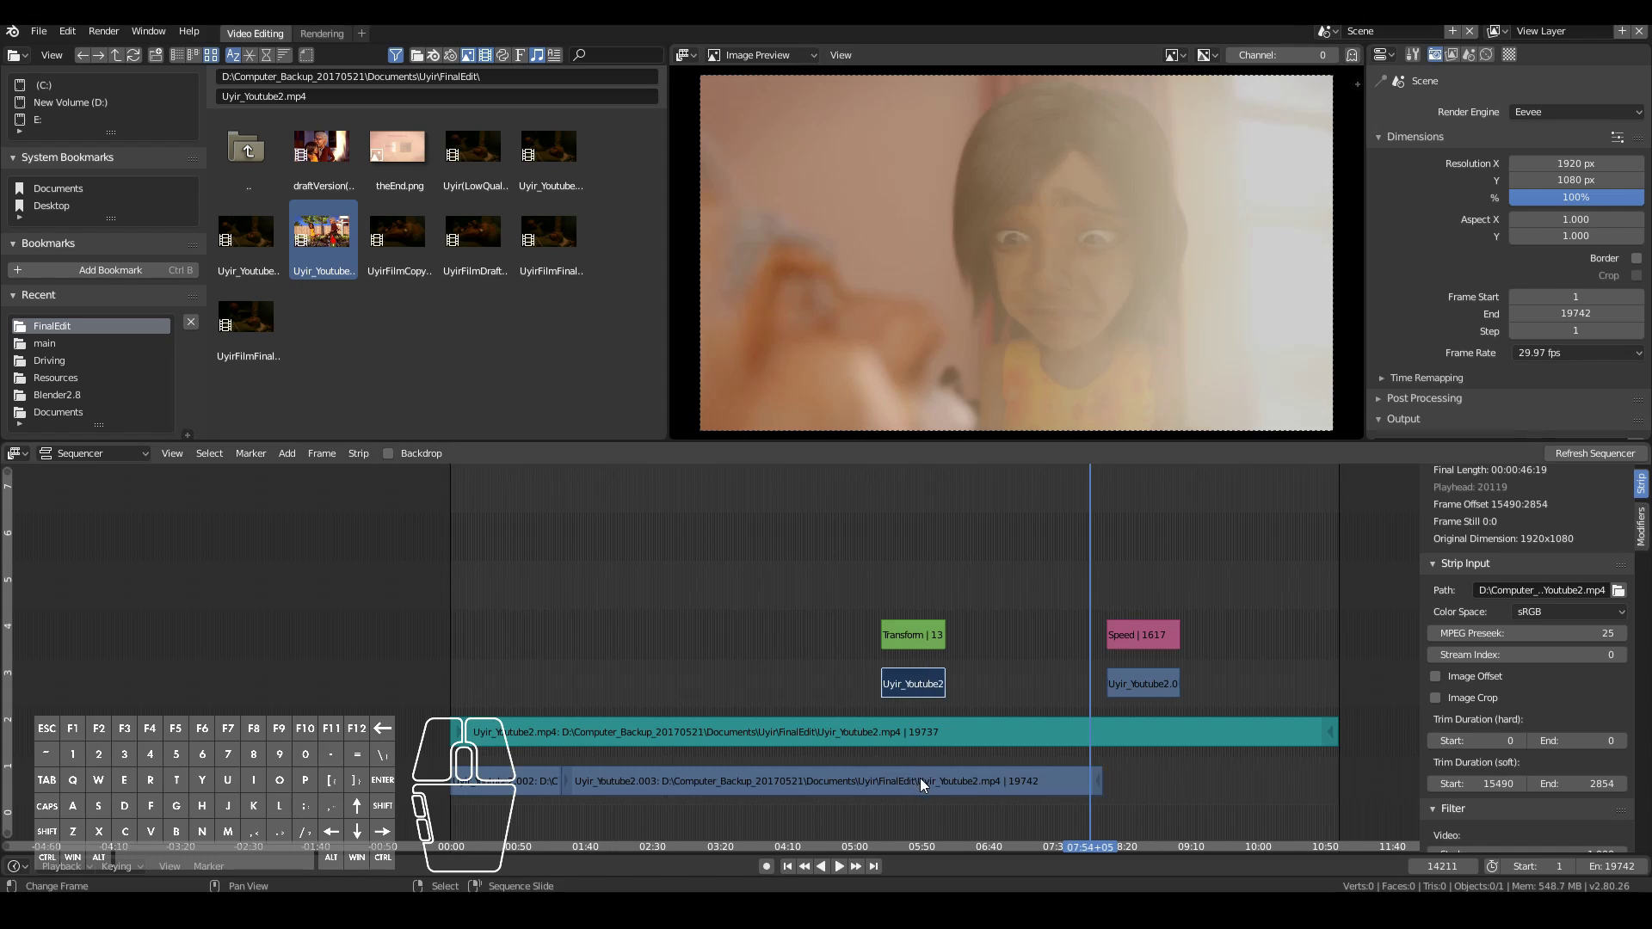
click(933, 727)
ctrl+scroll(551, 783, right, 1)
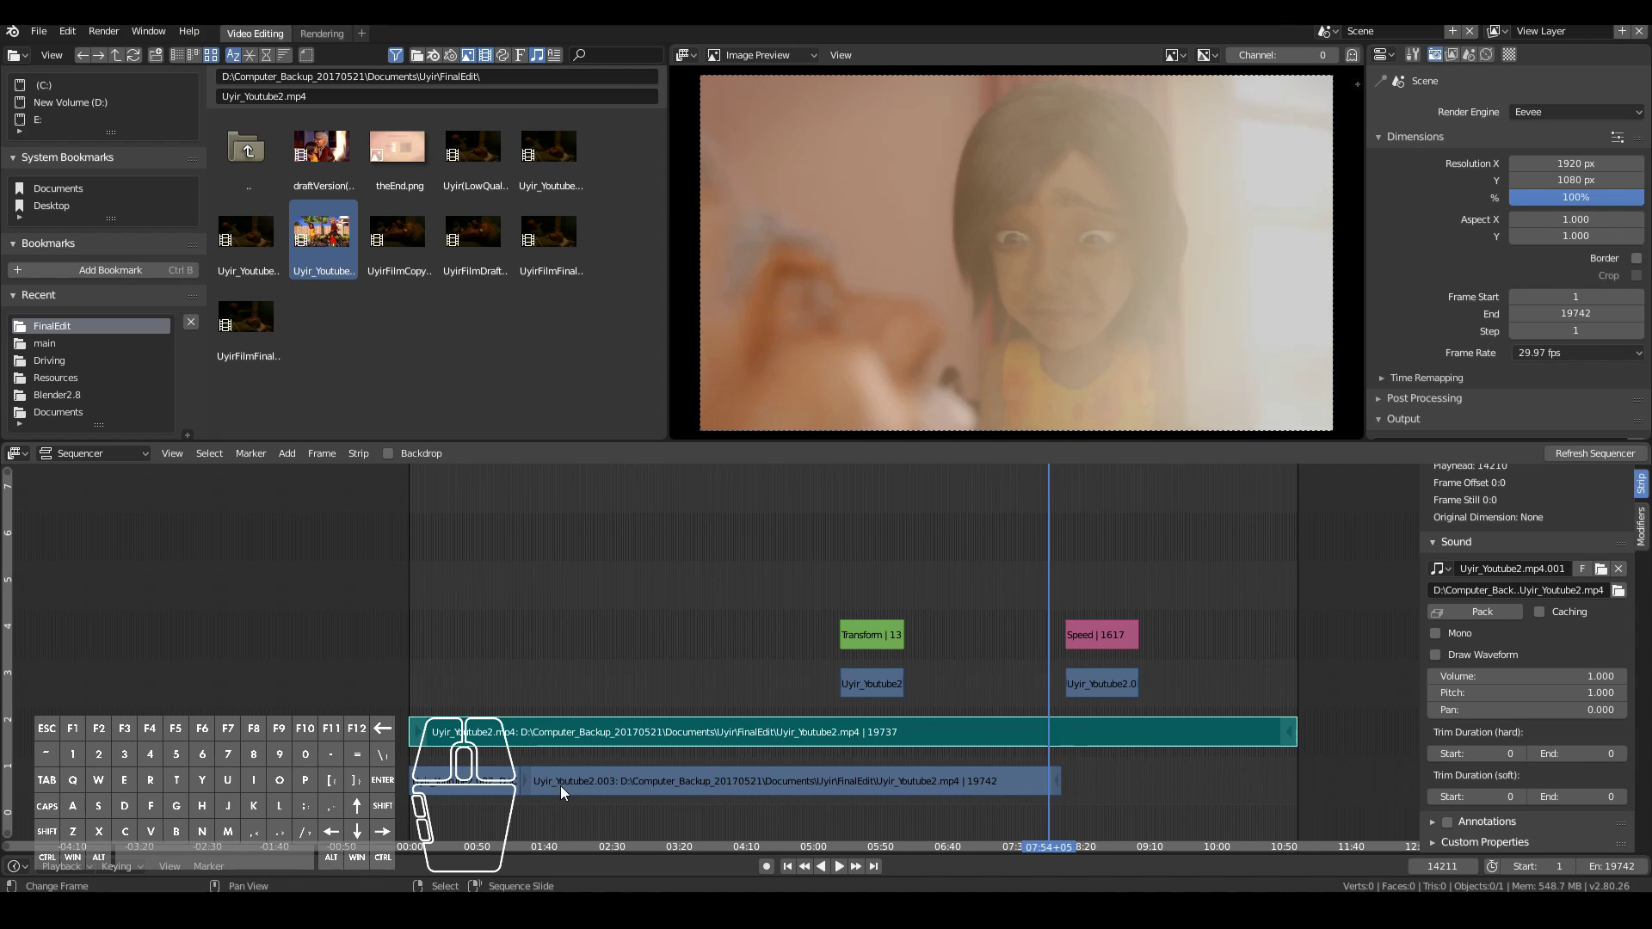
Step: Play back the footage near the end of the channel 1 strip and keyframe the sound strip's volume at 1 on frame 14071
click(1043, 781)
key(shift+ctrl+space)
key(alt+a)
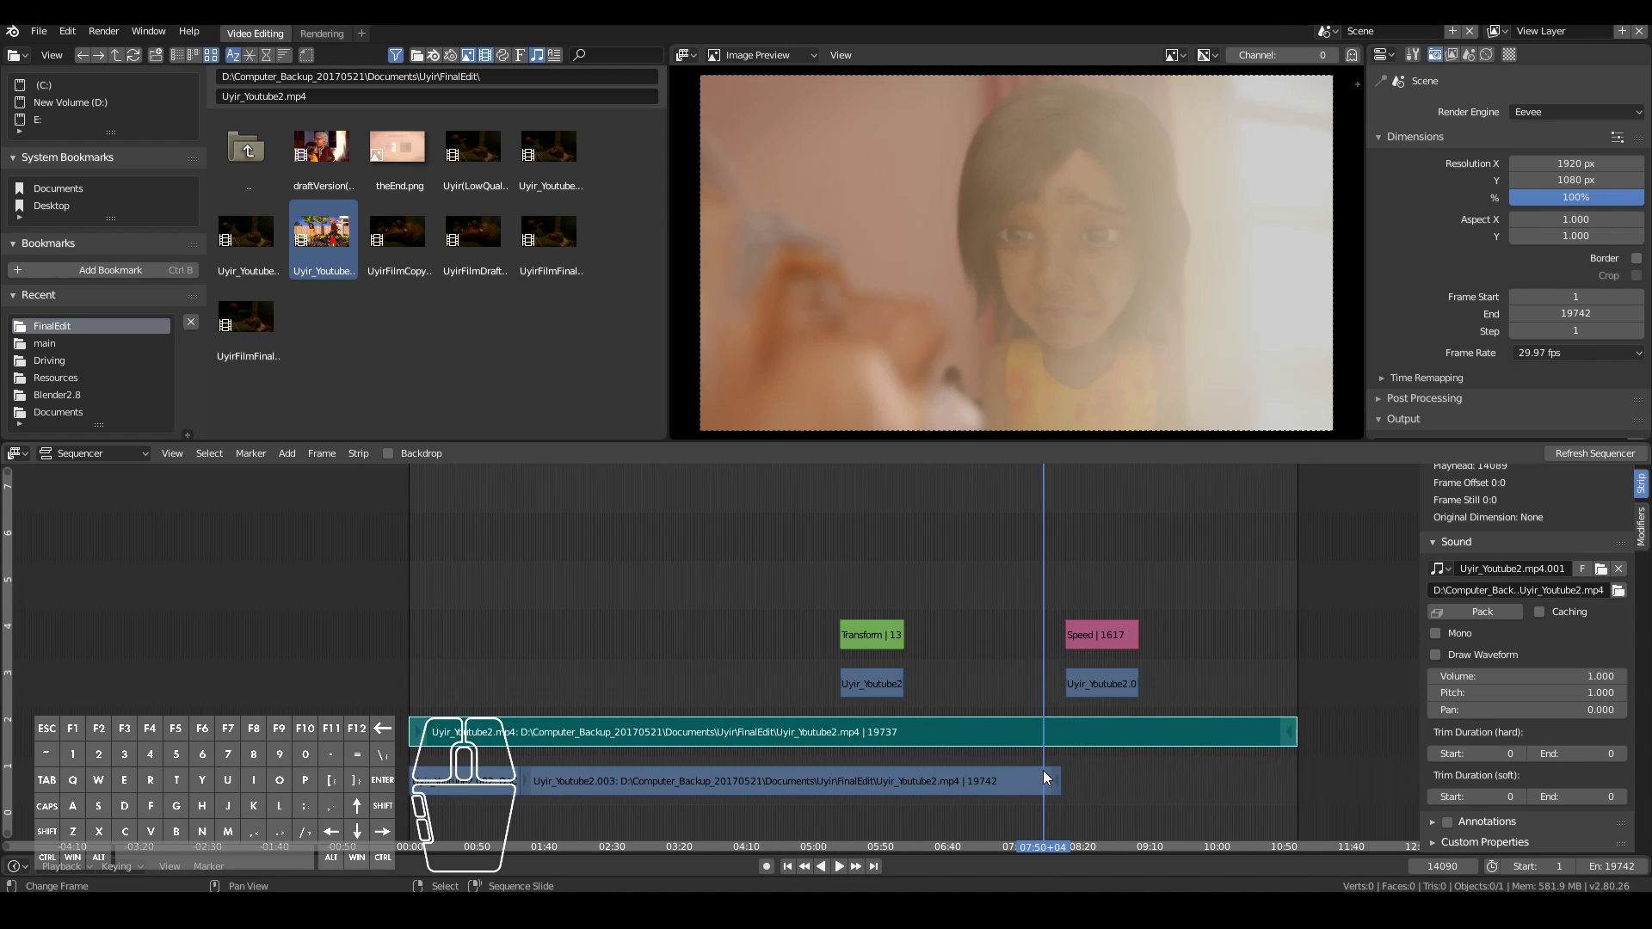
key(space)
key(space)
click(1044, 774)
key(Escape)
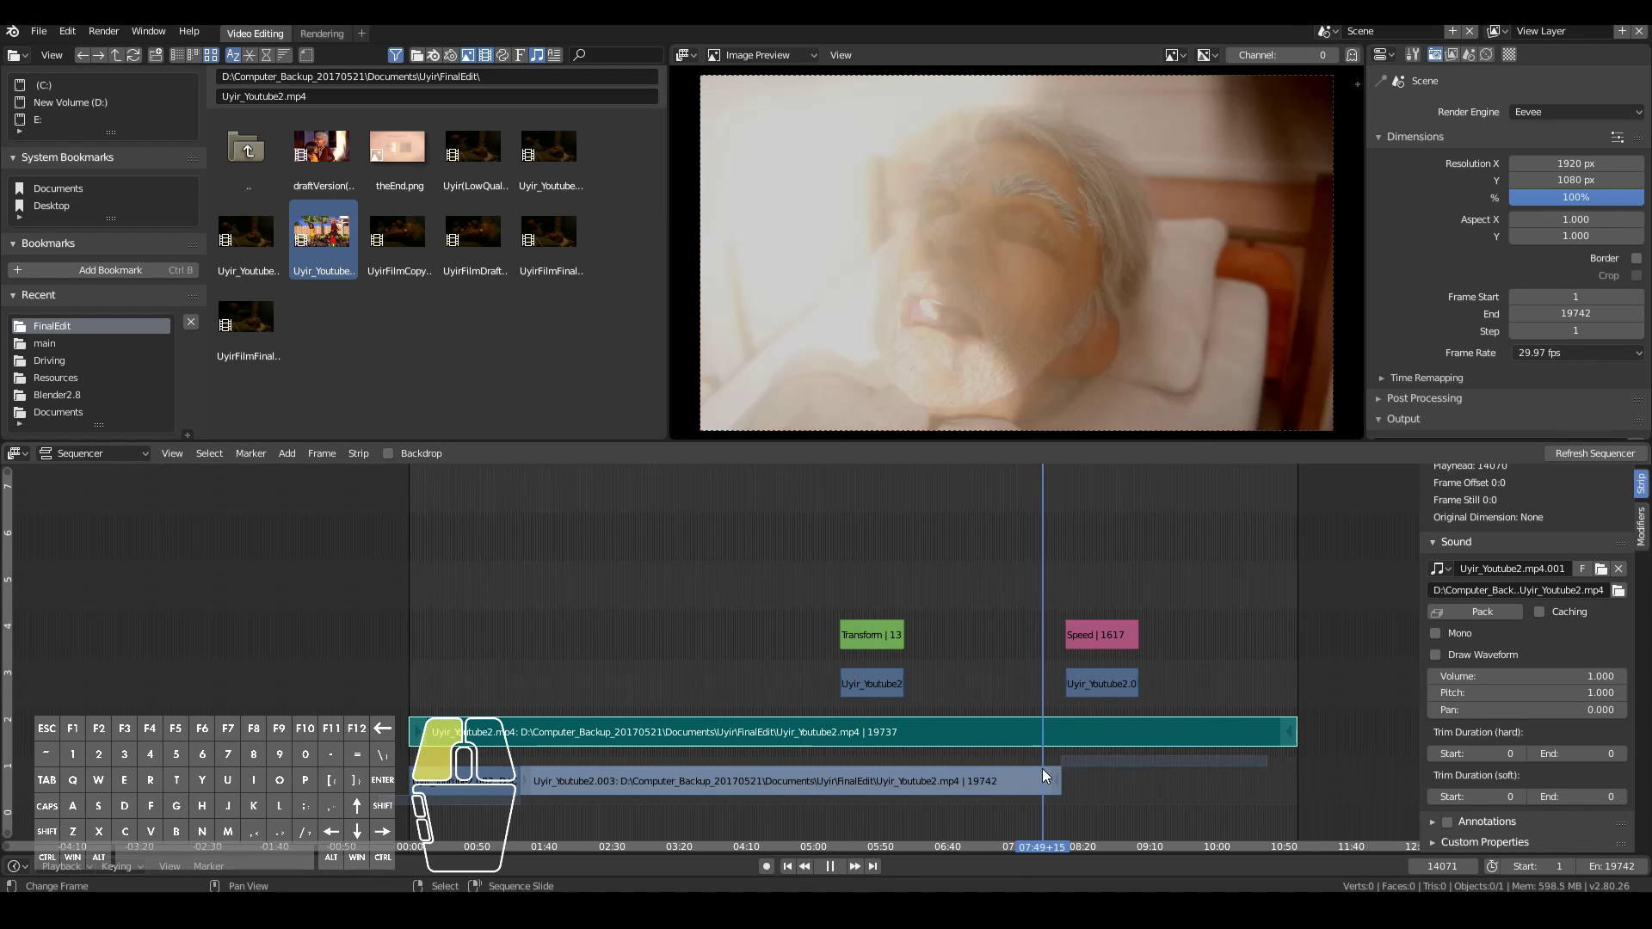
key(alt+a)
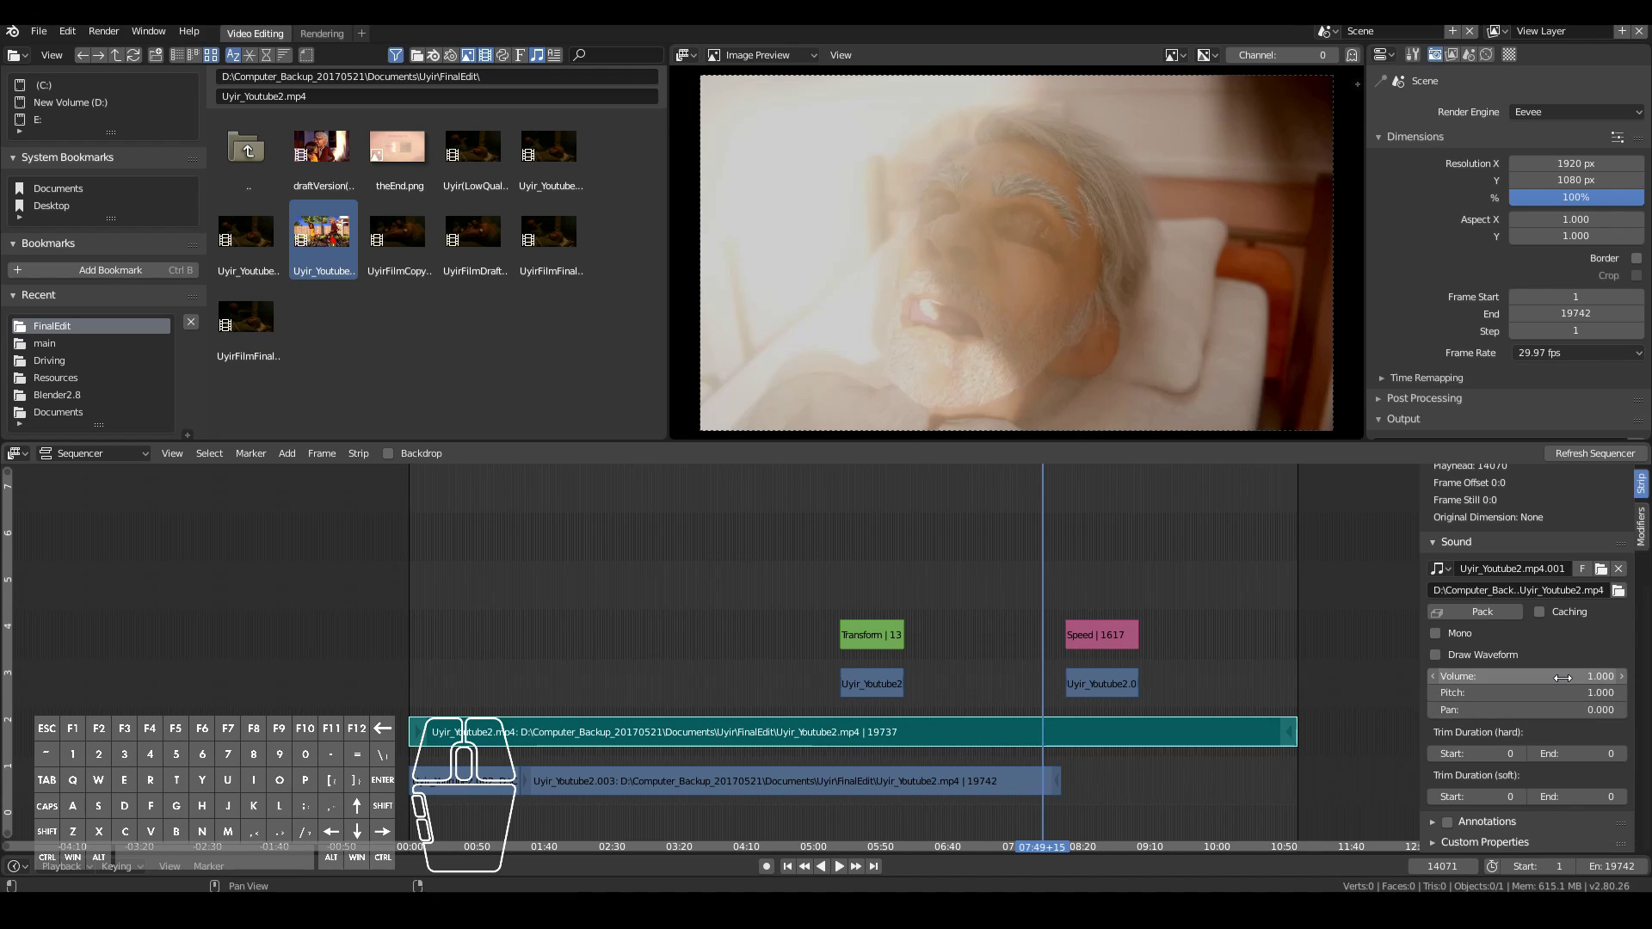
key(i)
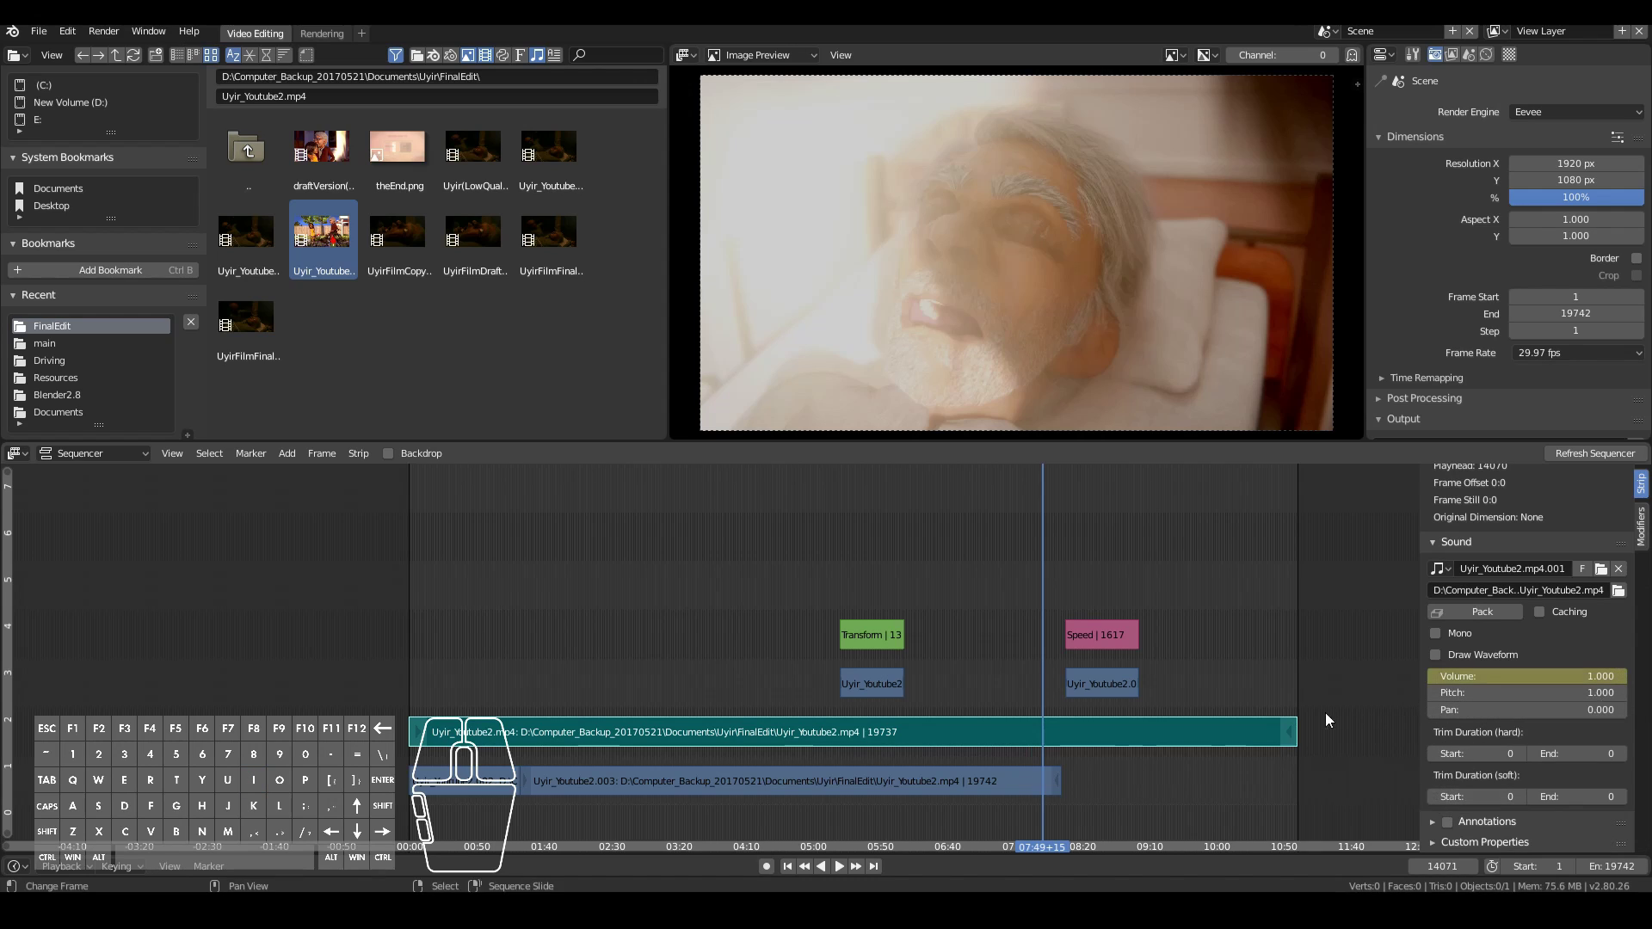
Step: Try to set the sound strip's volume to 0 at frame 14396 and return the playhead to frame 13822
drag(1036, 779, 1057, 781)
click(1584, 676)
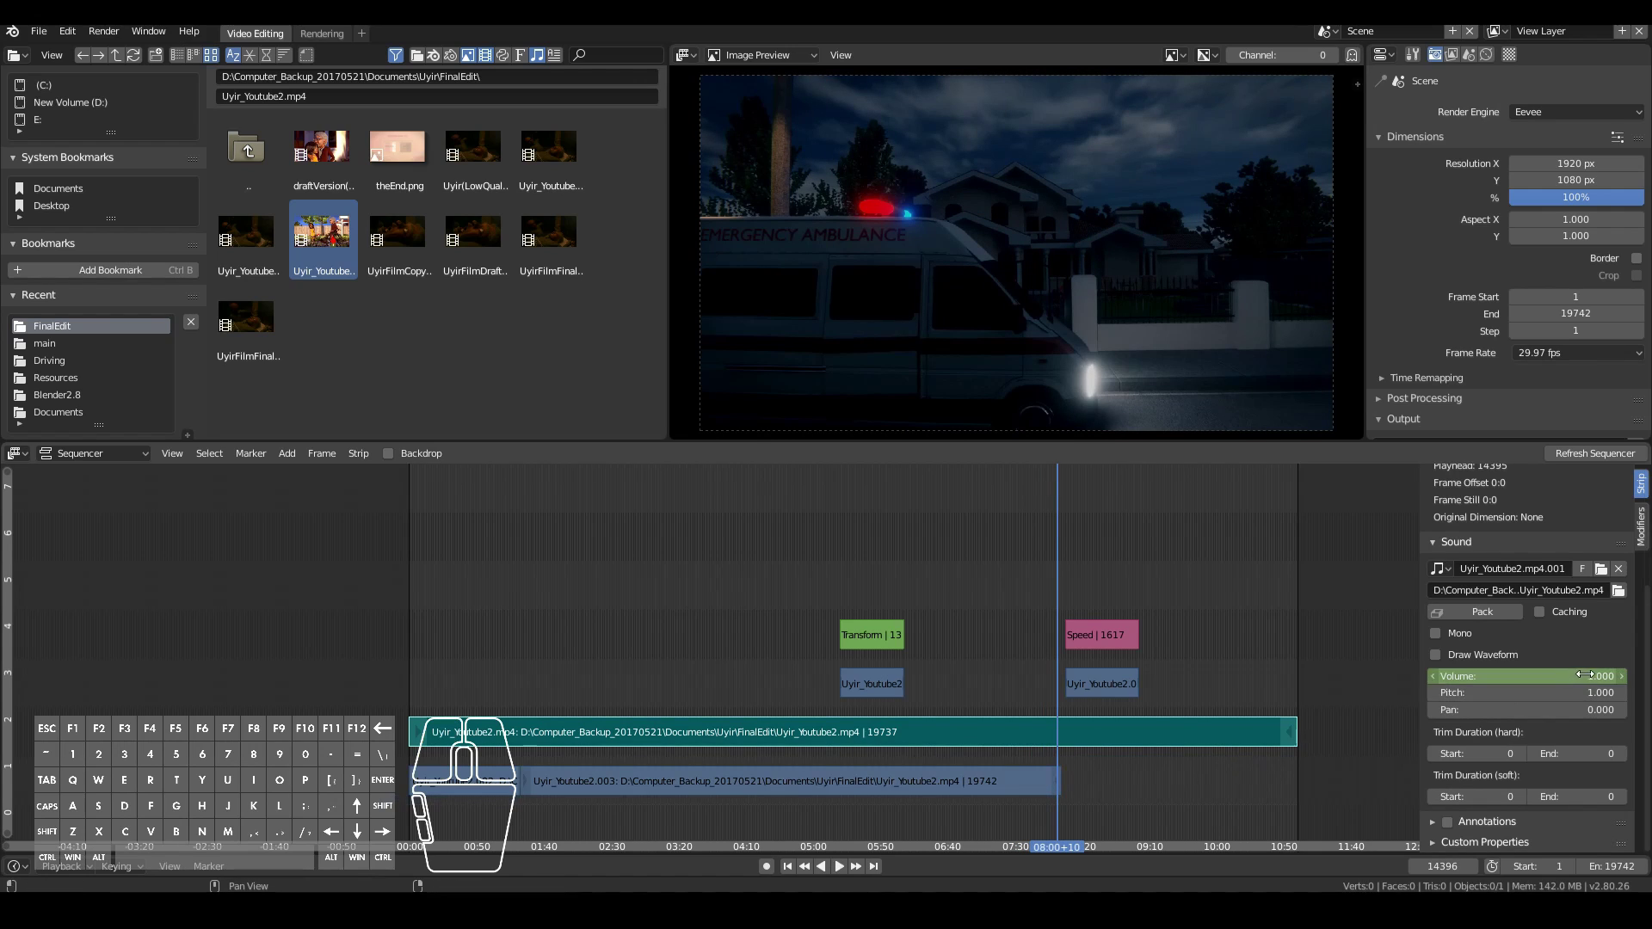
text(1.0)
key(ctrl+a)
text(0)
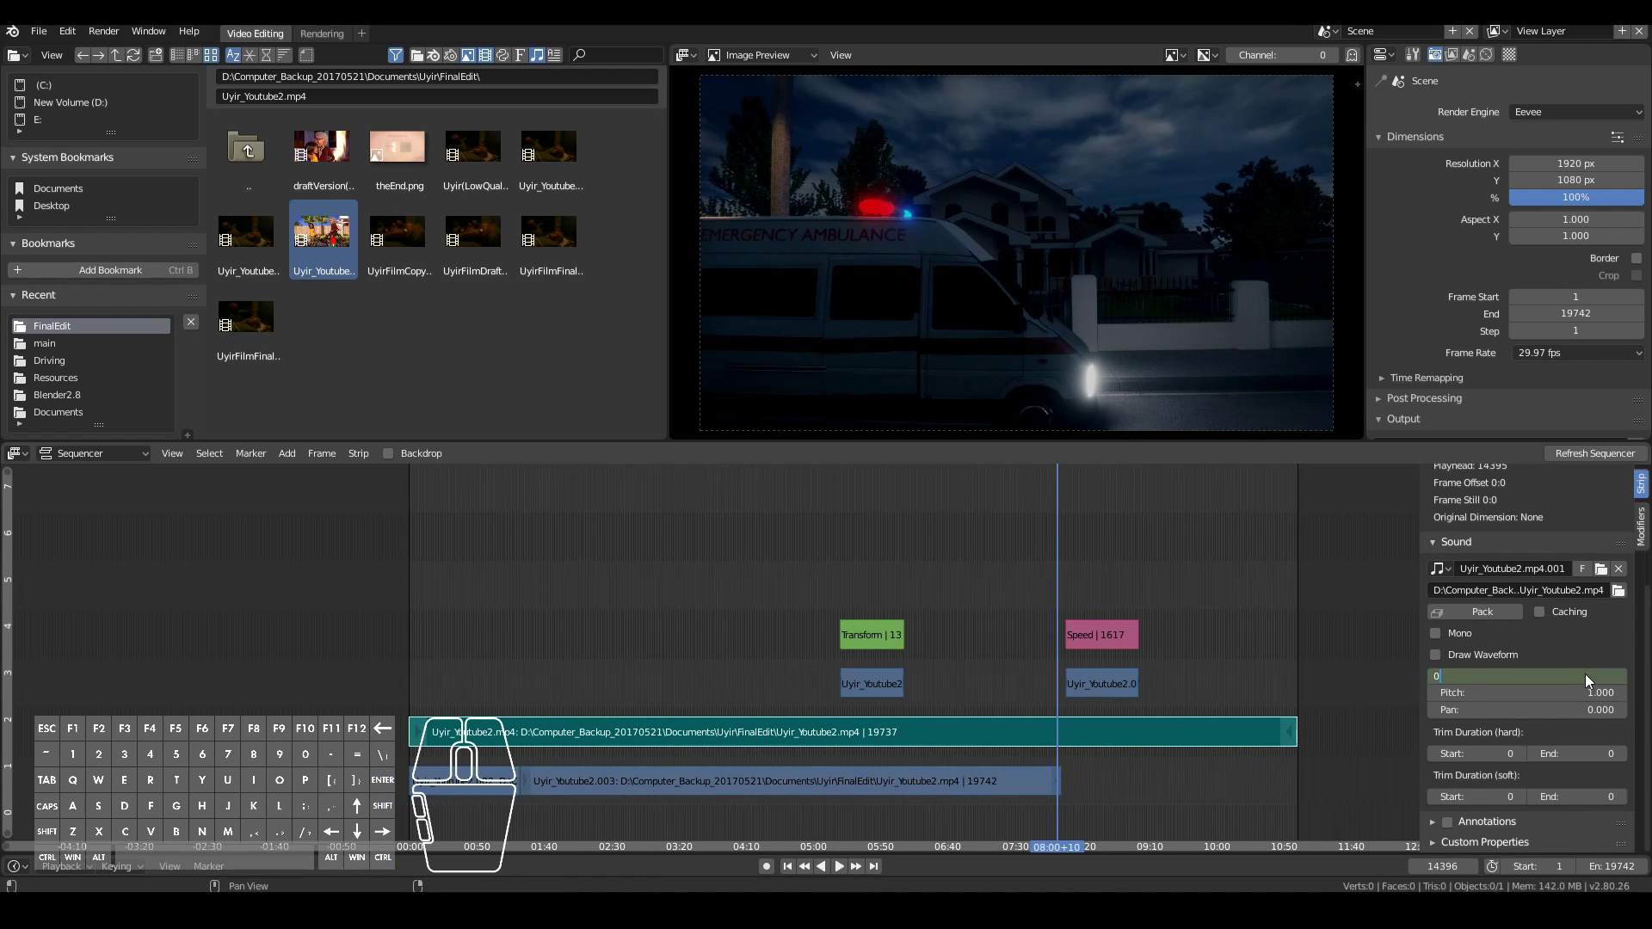
key(Escape)
click(1024, 757)
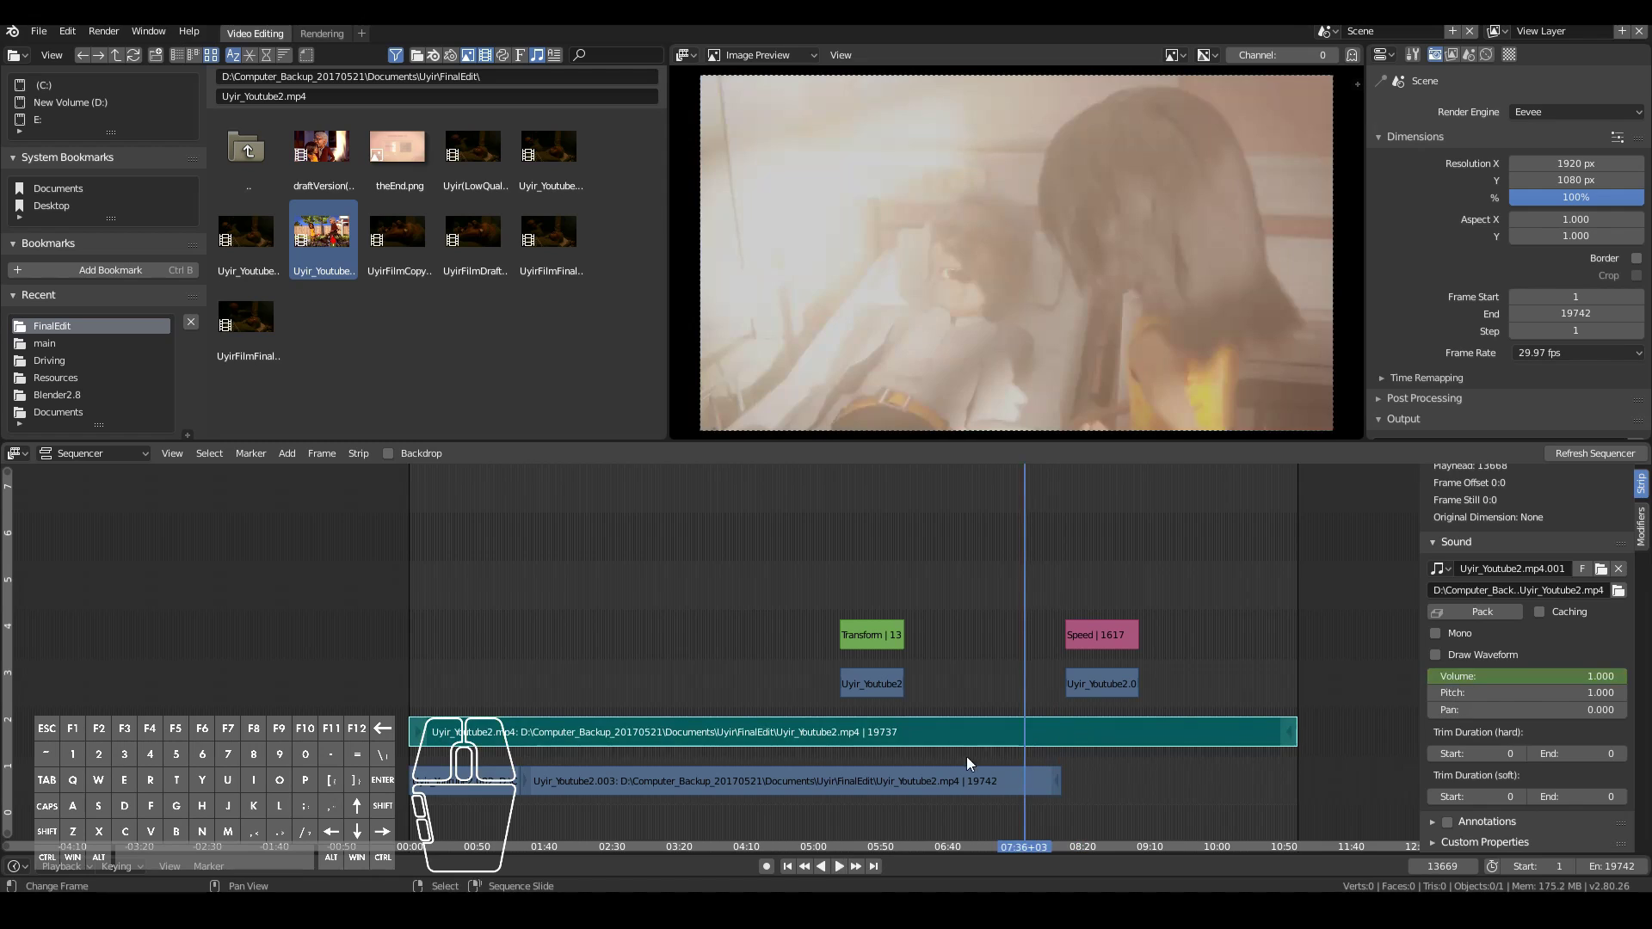
mouse_move(1028, 757)
mouse_down()
mouse_move(1055, 752)
mouse_move(1030, 766)
mouse_up()
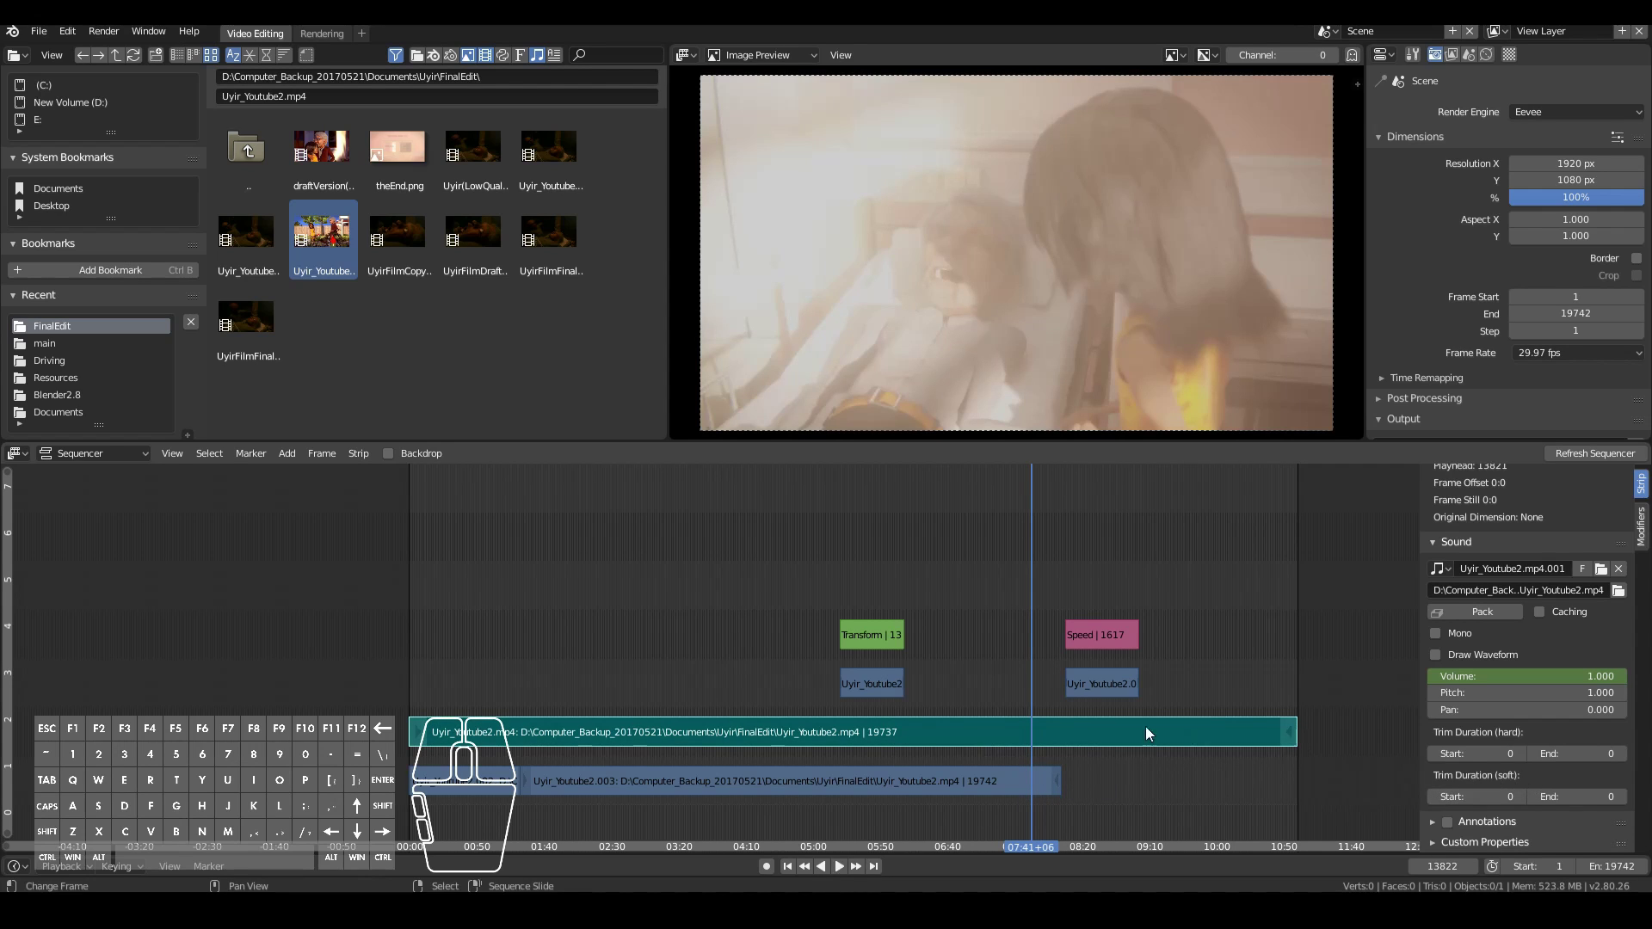
Step: Place the playhead at frame 7014 and add a Text strip there
click(809, 623)
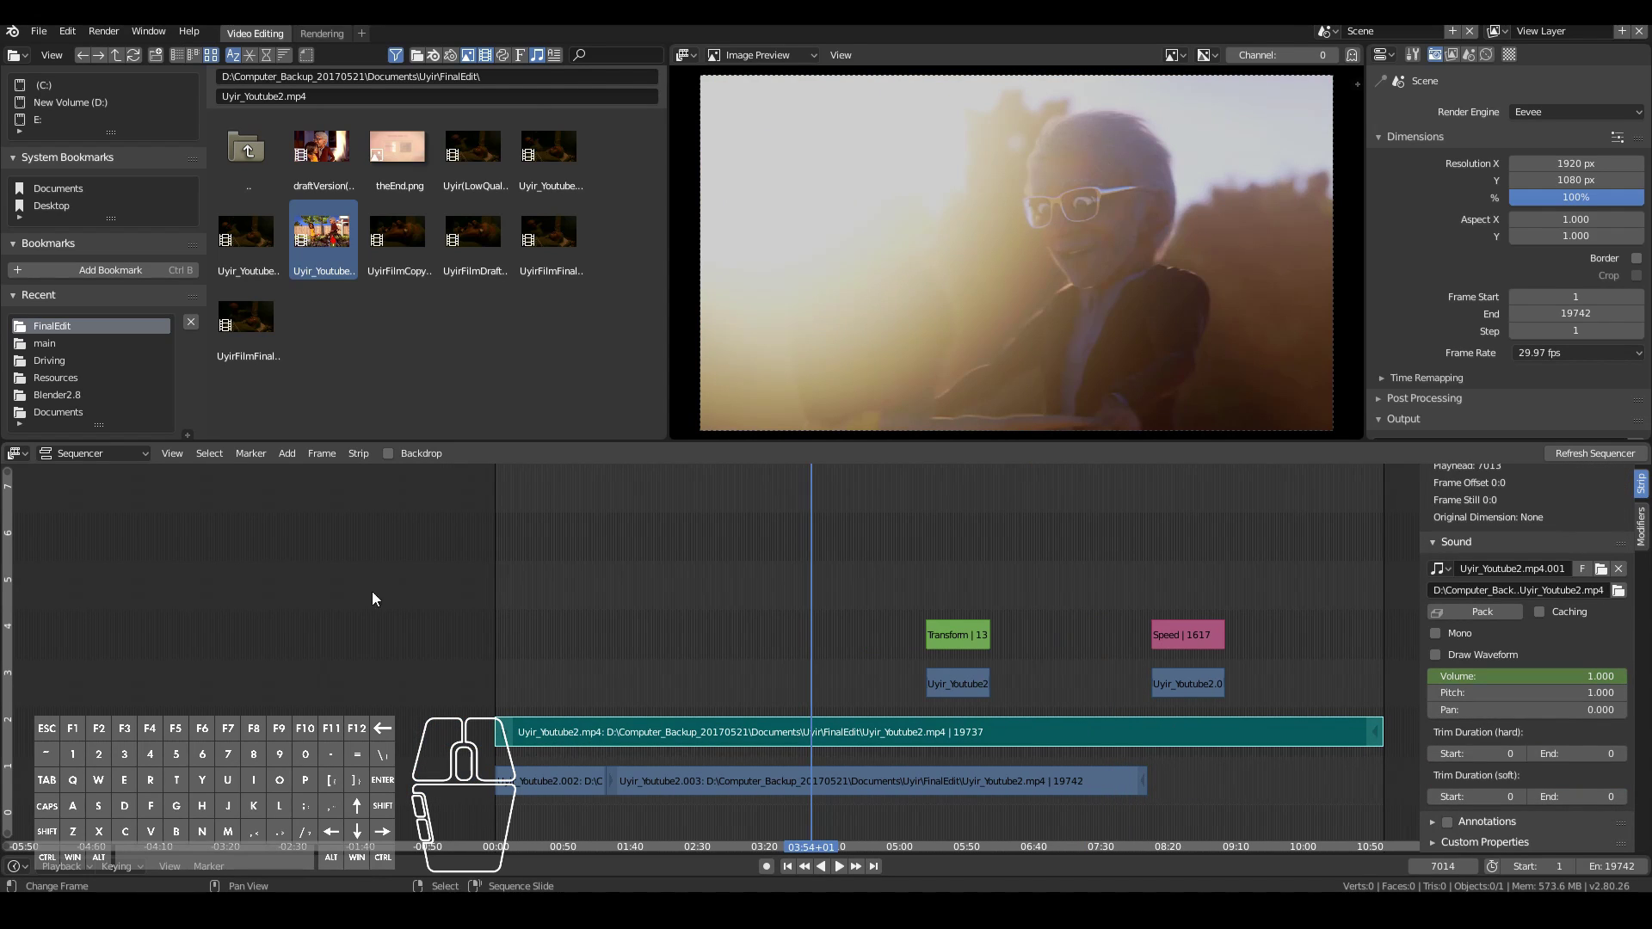
click(287, 453)
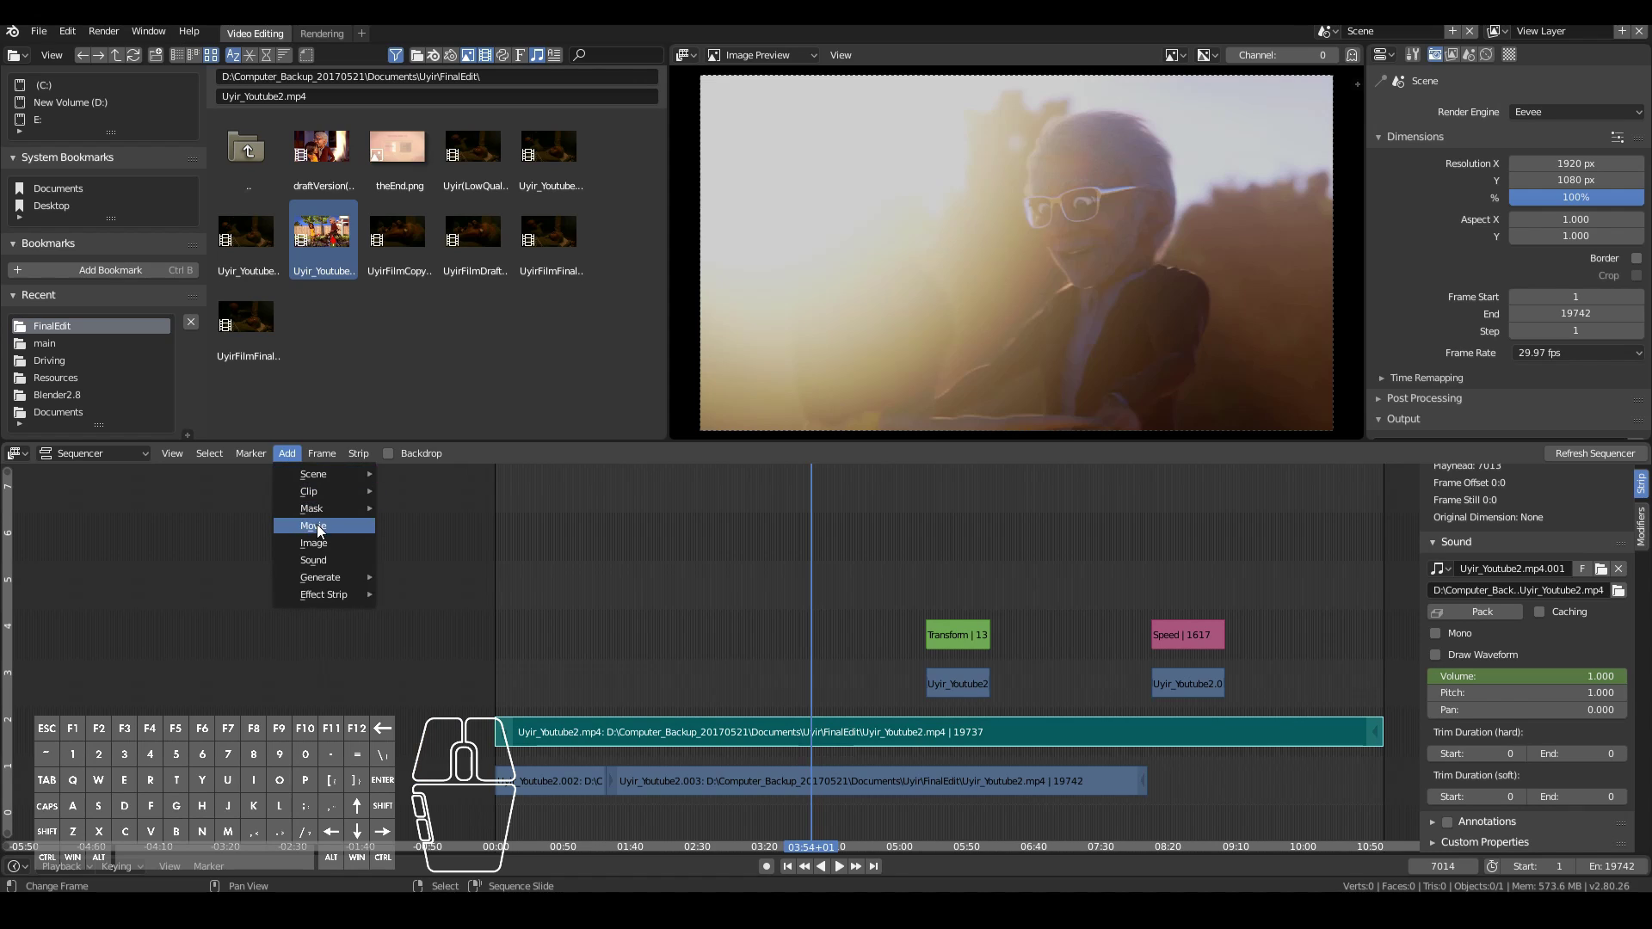
mouse_move(316, 582)
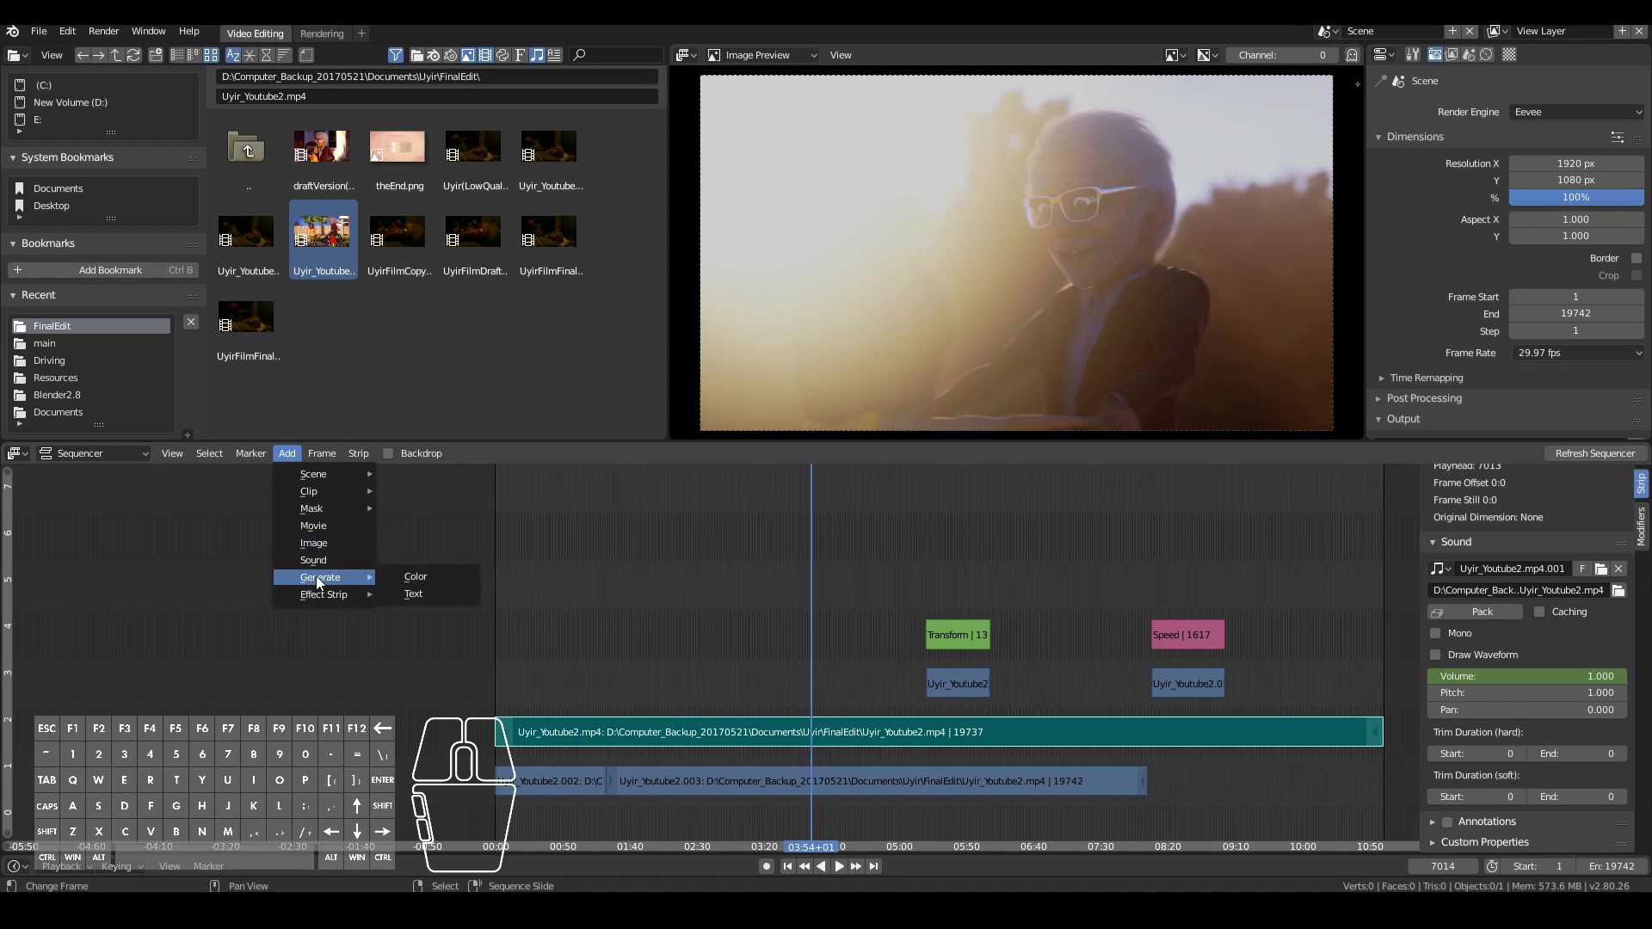
click(431, 595)
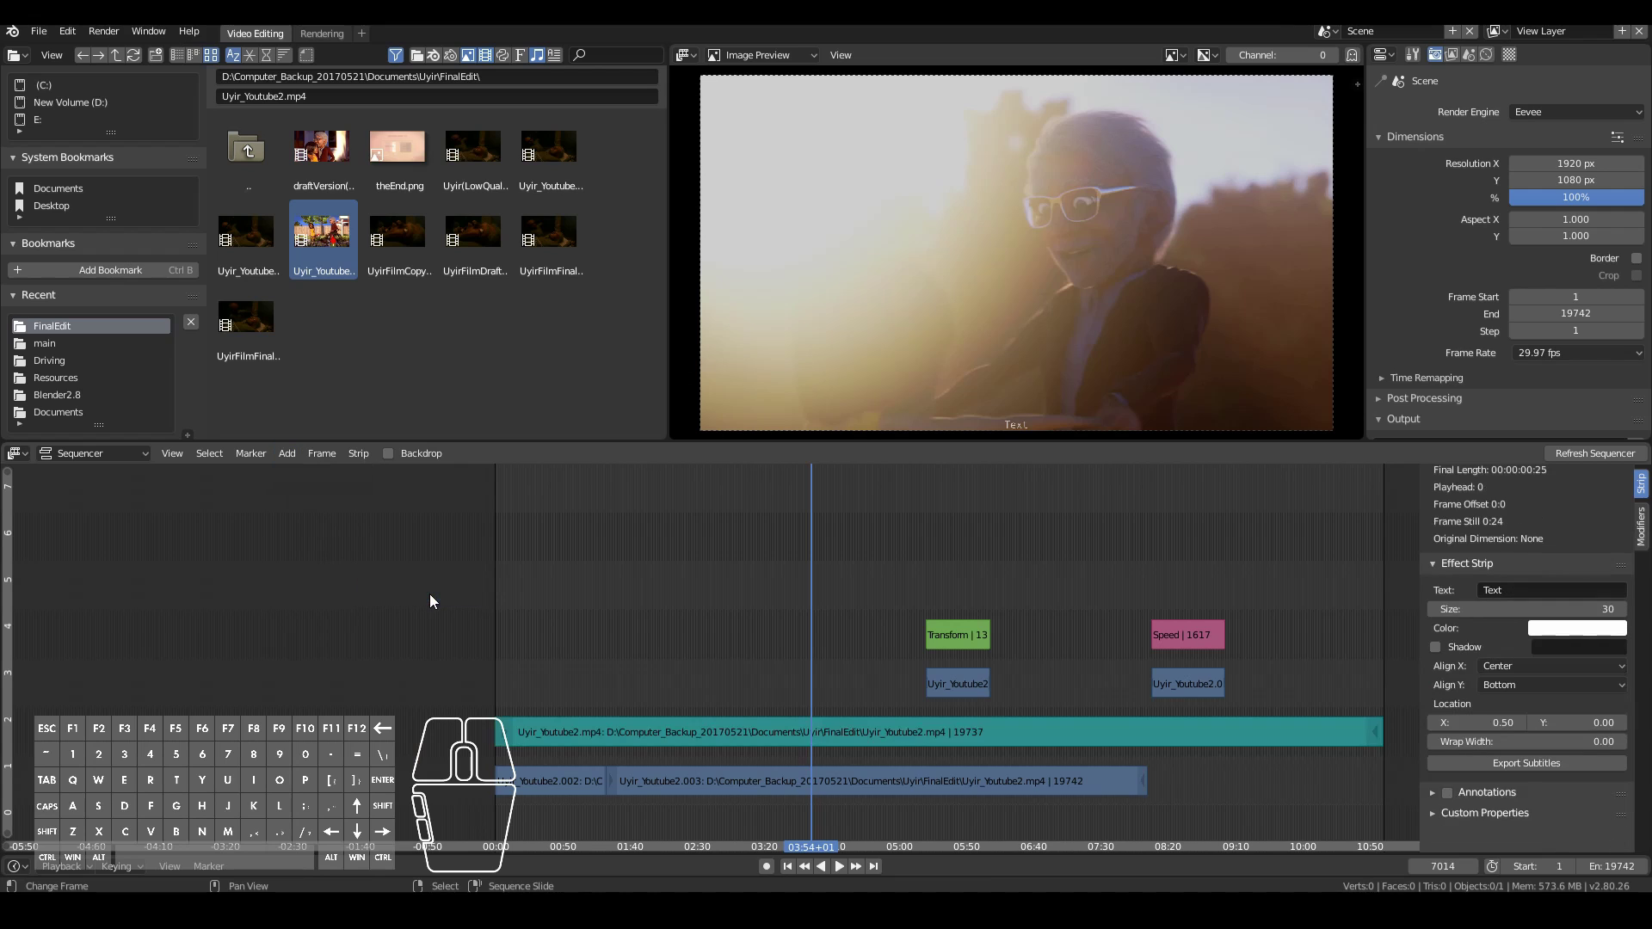
Step: Change the text strip's font size to 32
scroll(857, 616, down, 2)
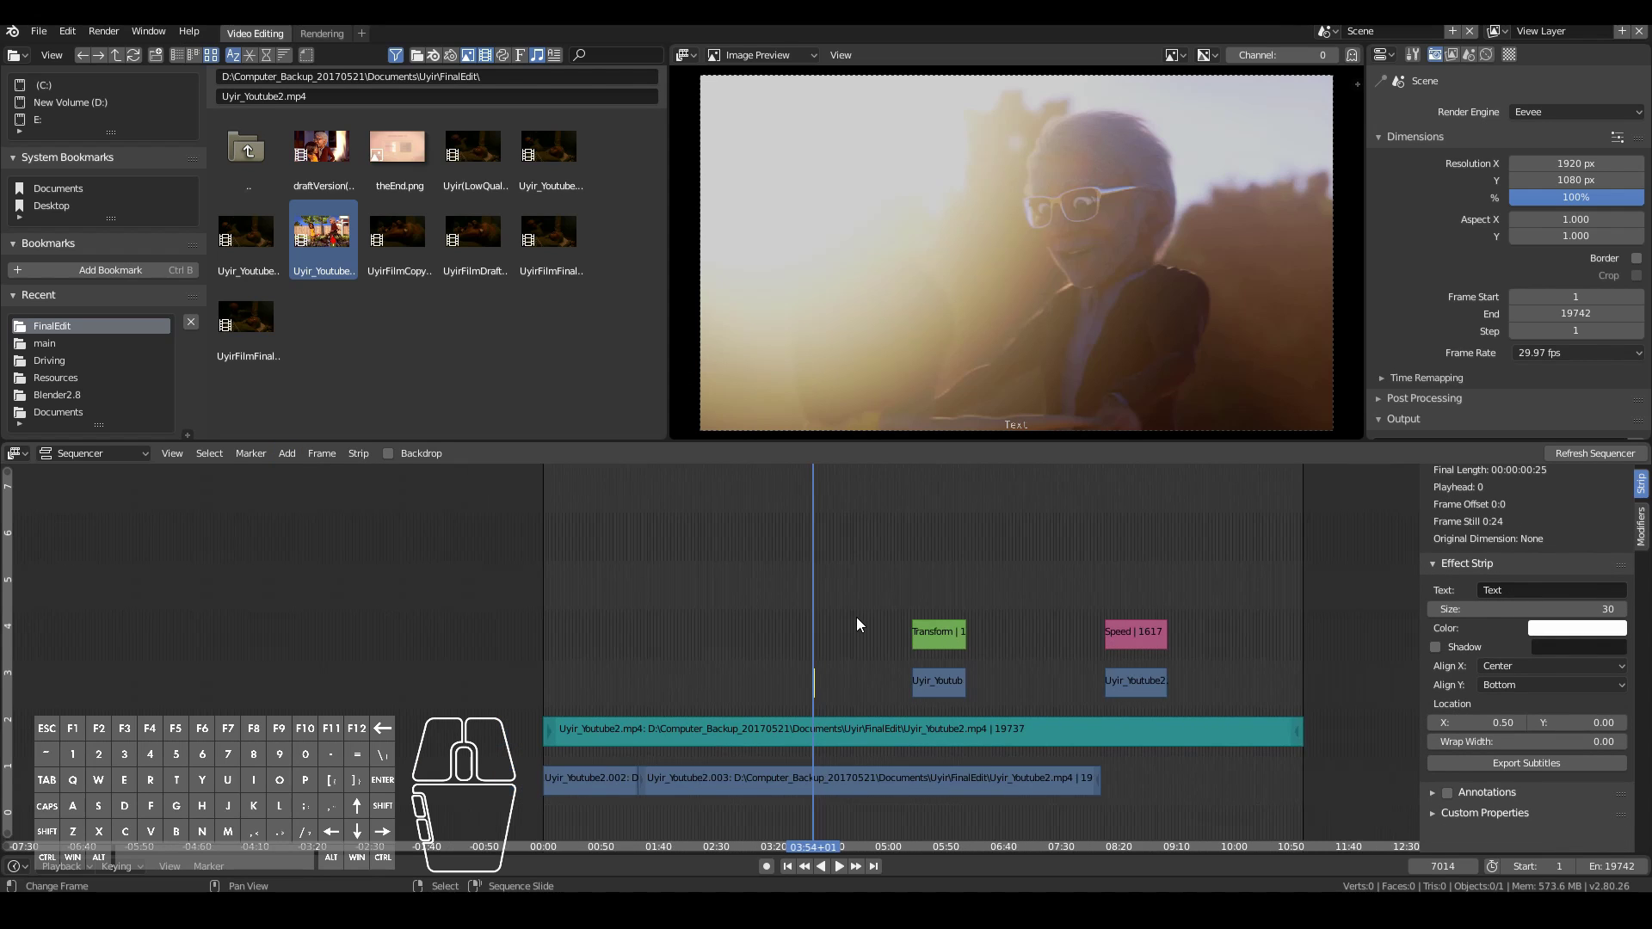
scroll(838, 663, up, 3)
scroll(839, 669, up, 8)
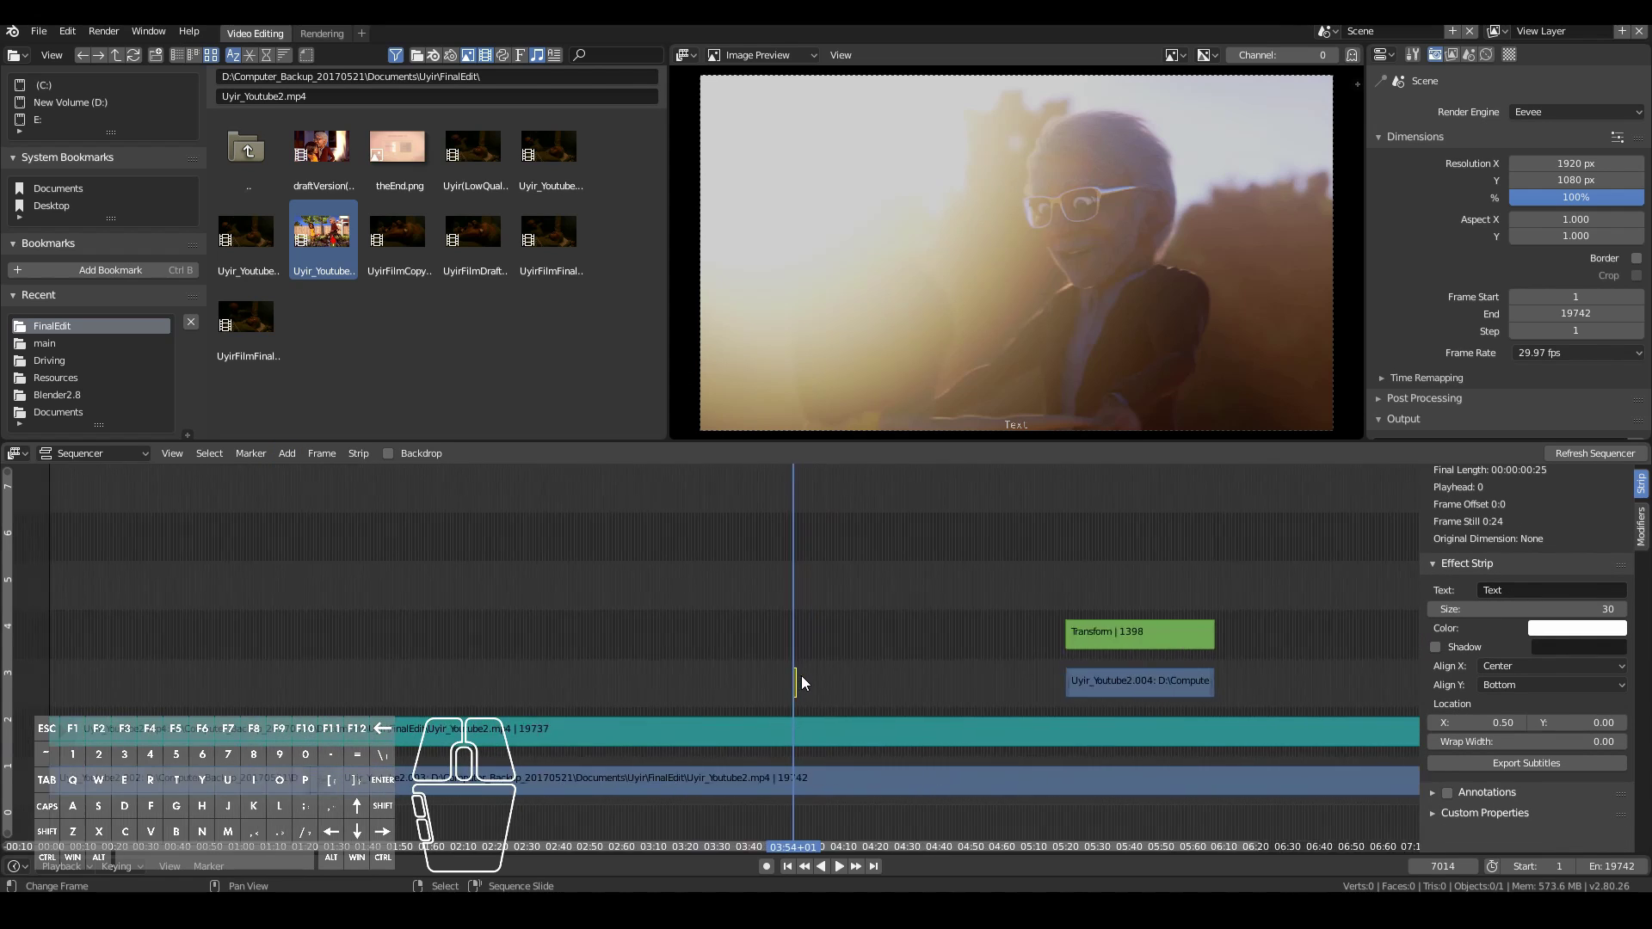
scroll(938, 642, up, 6)
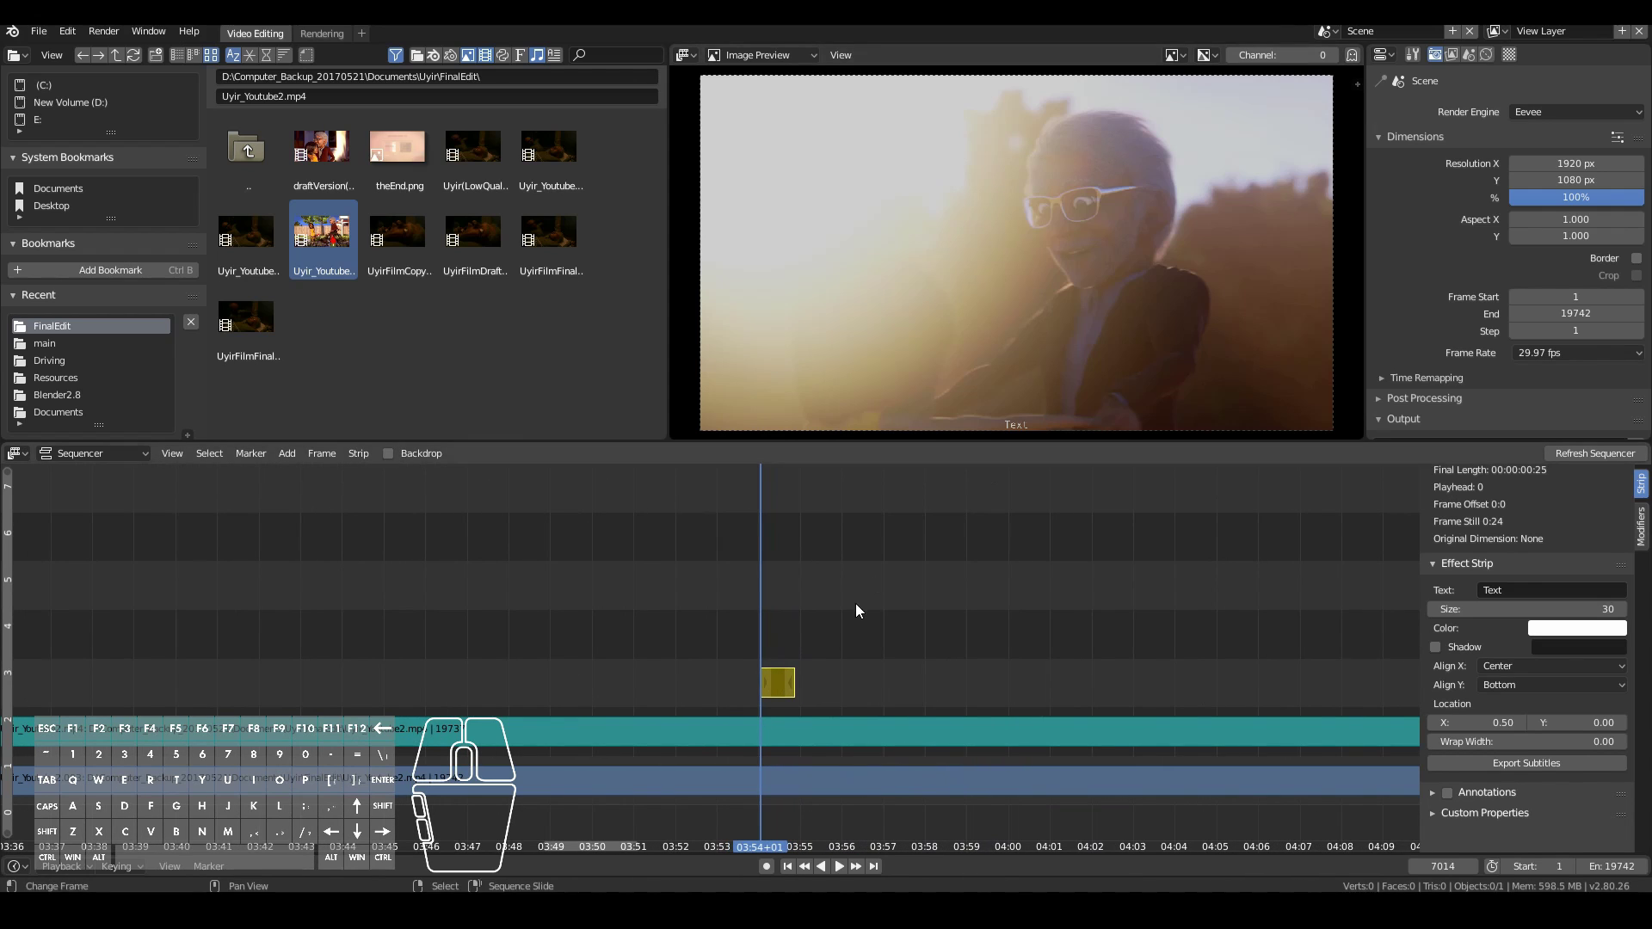
scroll(1054, 301, up, 3)
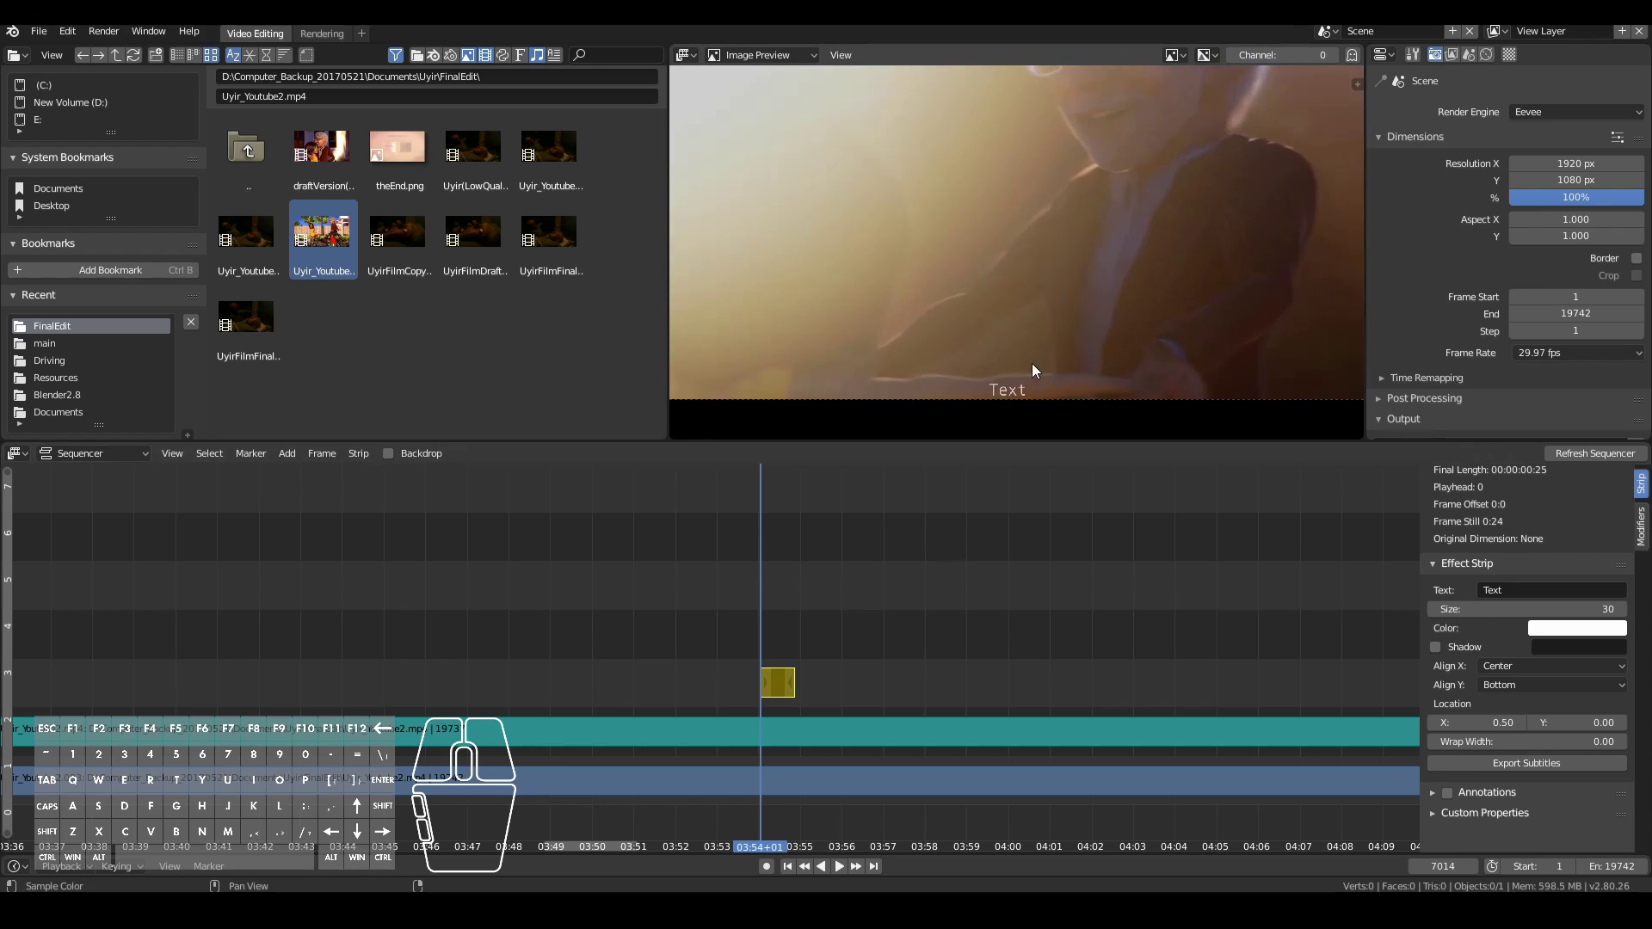
scroll(1024, 379, up, 2)
scroll(1022, 398, down, 2)
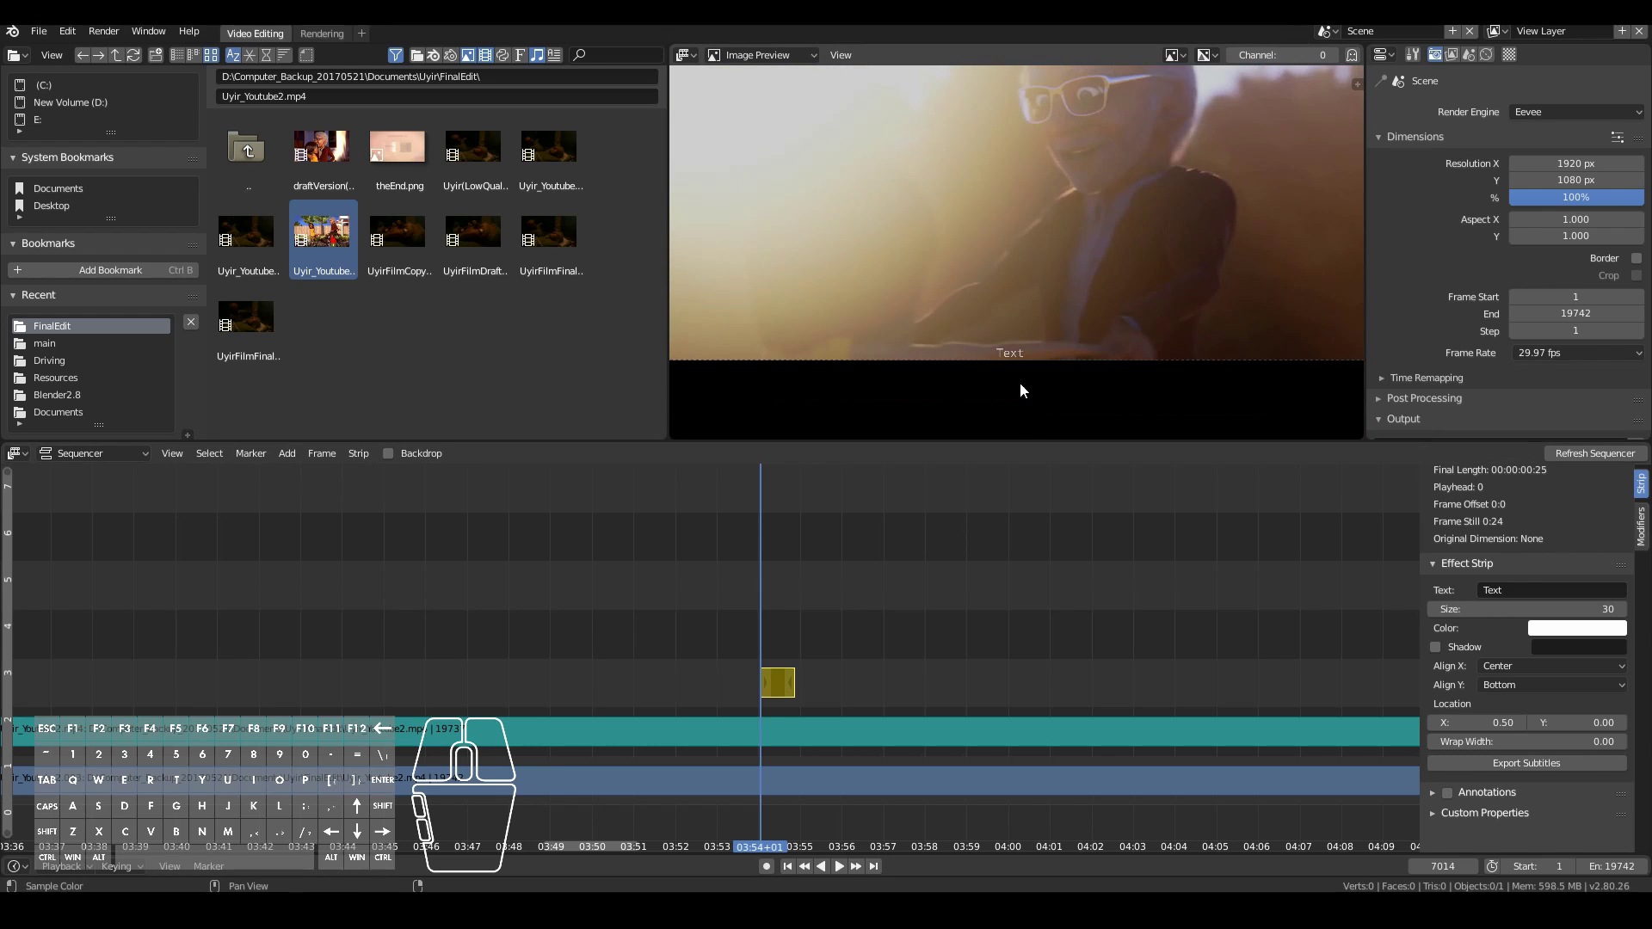
scroll(1556, 611, up, 1)
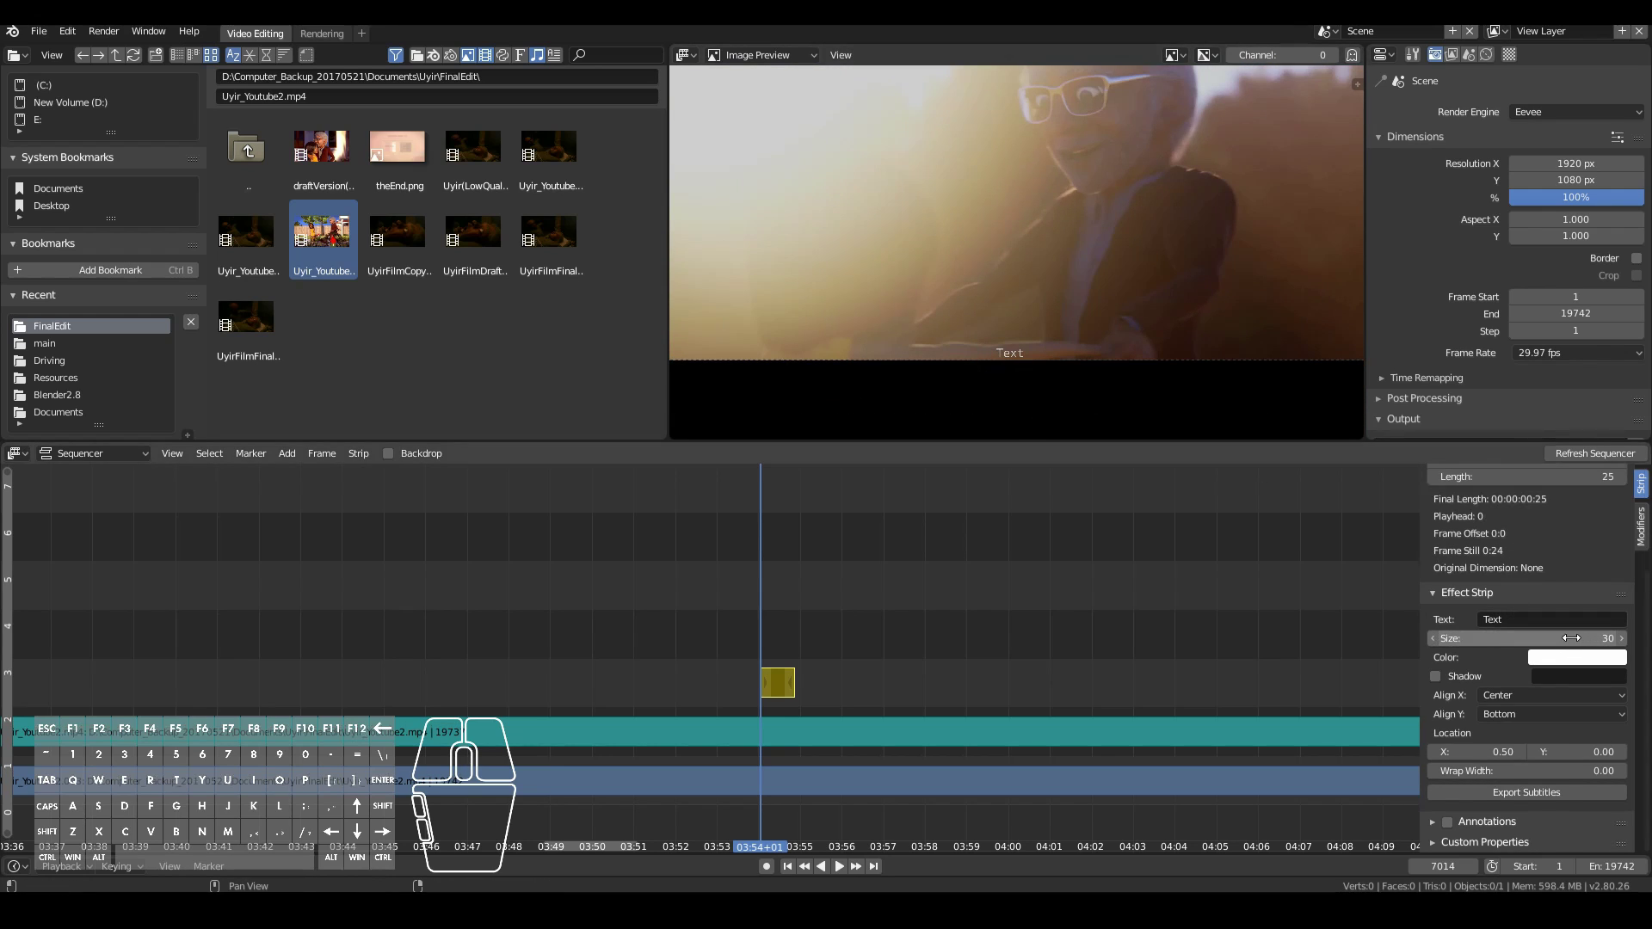
click(1566, 638)
drag(1566, 639, 1303, 530)
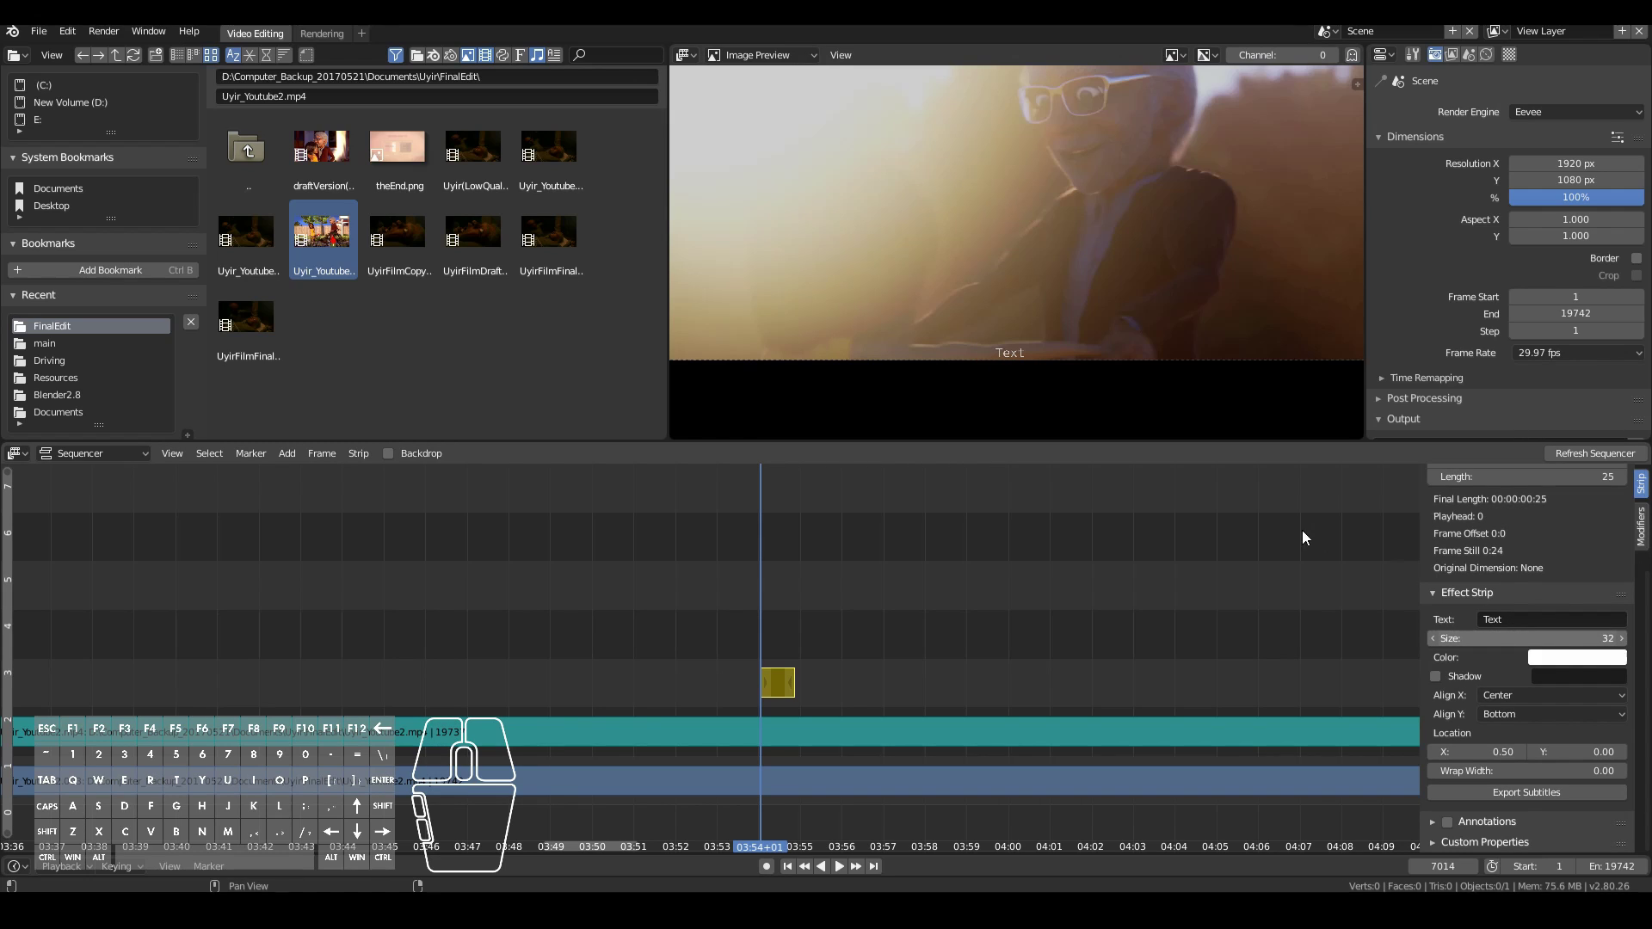
Step: Set the text strip's size to 0 and open the keyframe options for the size value
click(1582, 639)
text(0)
key(shift+Tab)
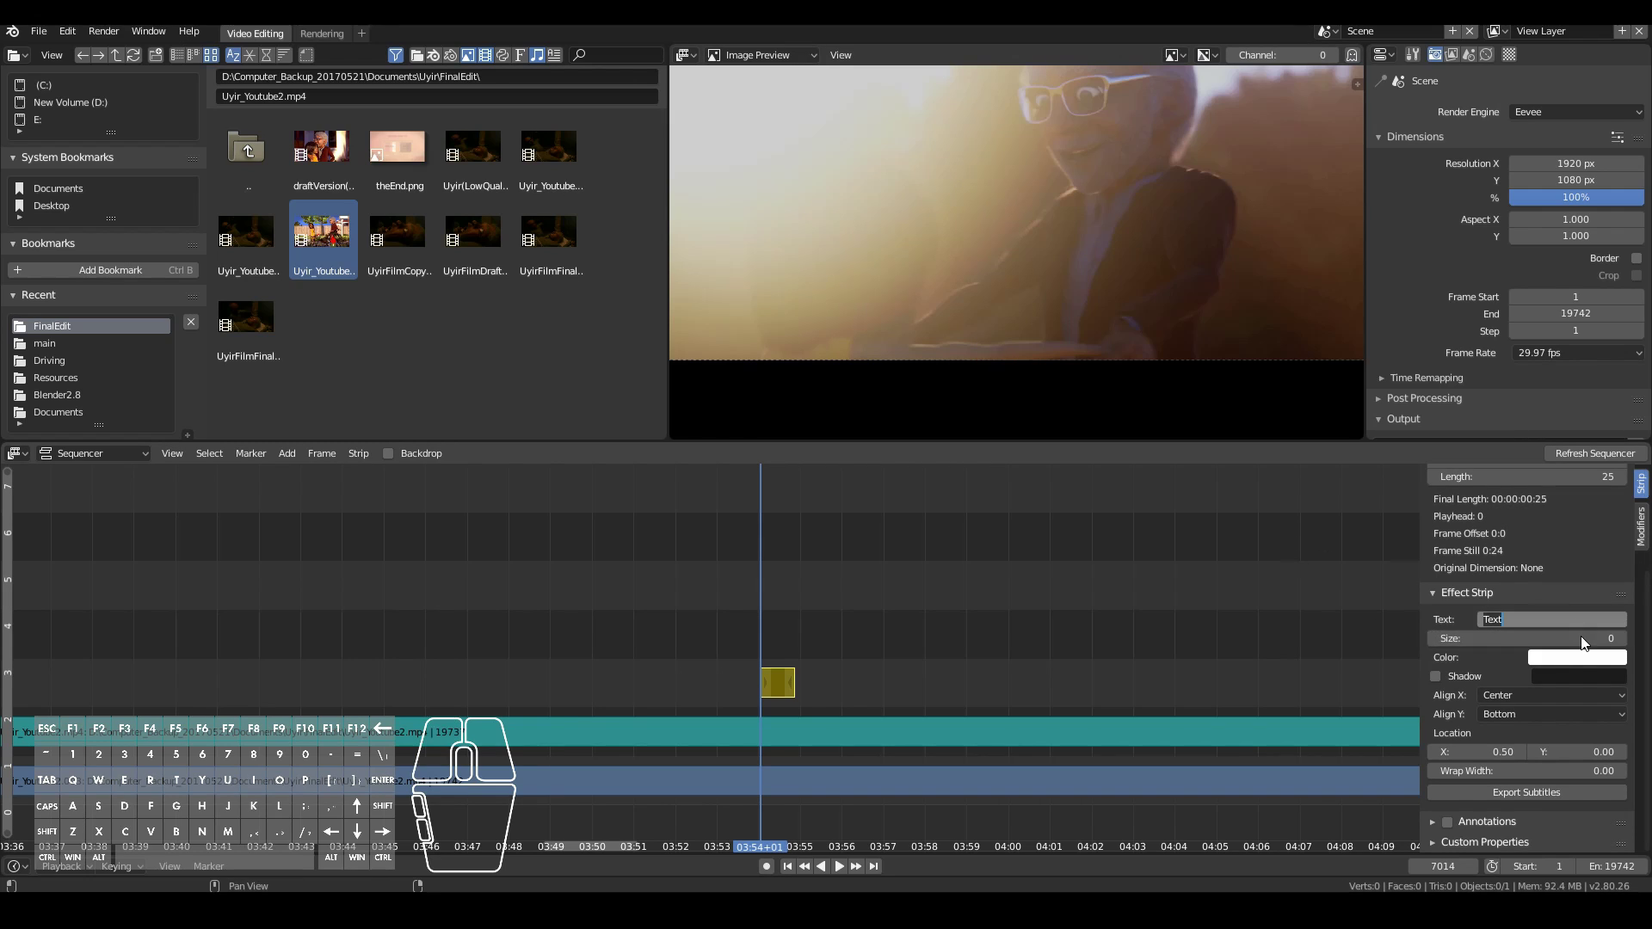
right_click(1581, 640)
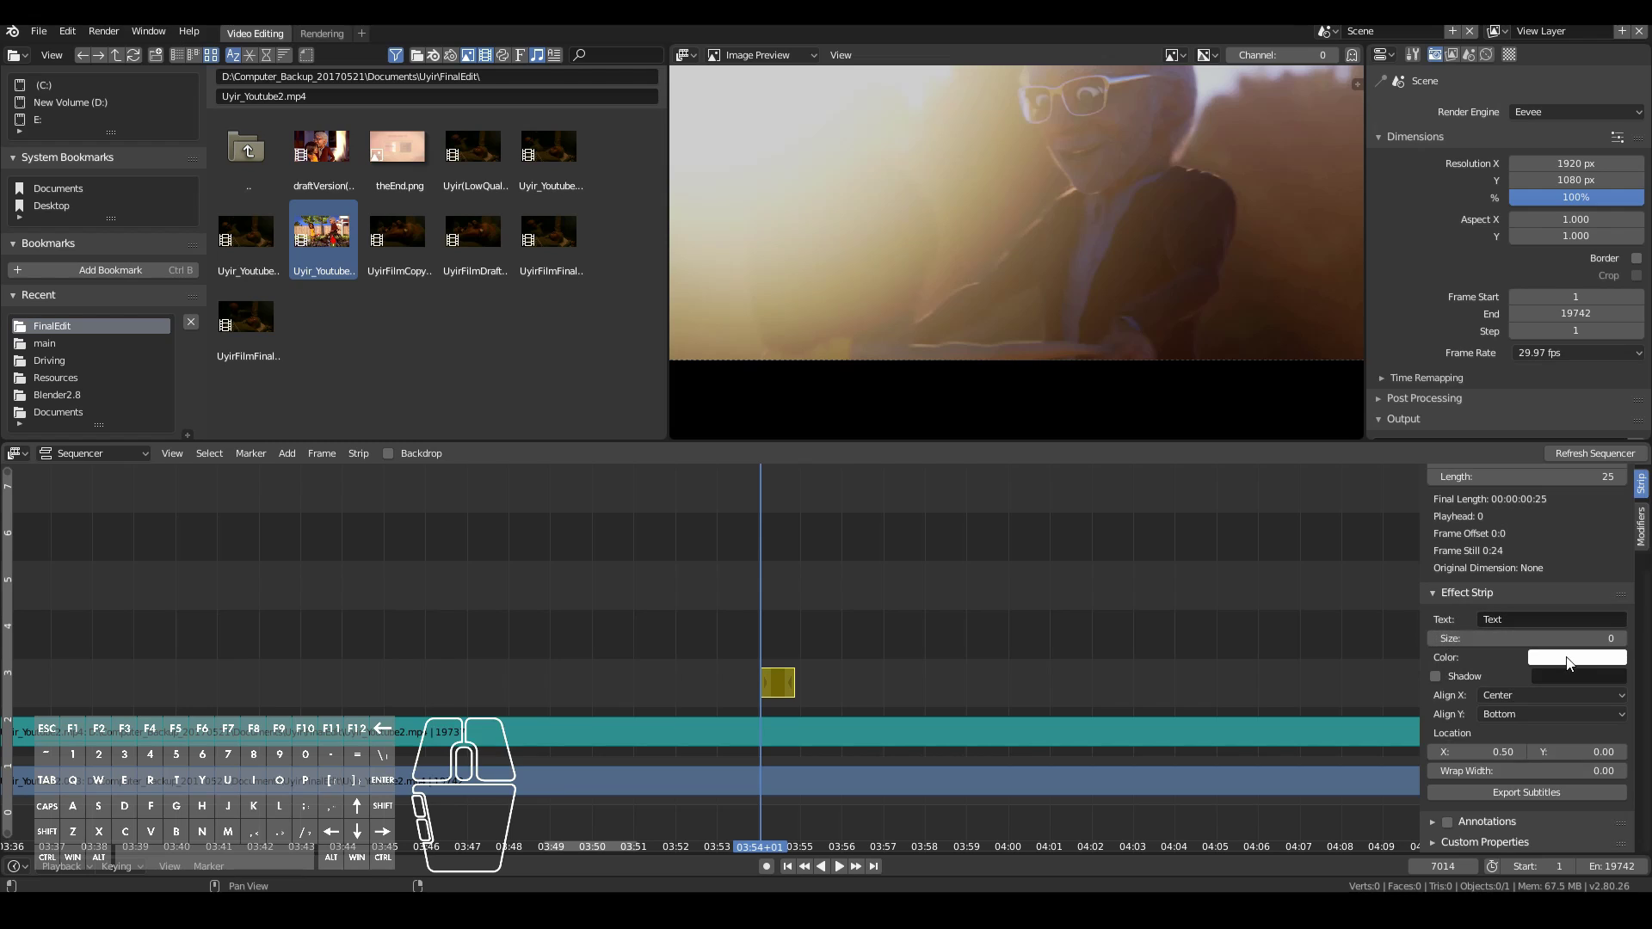
right_click(1557, 642)
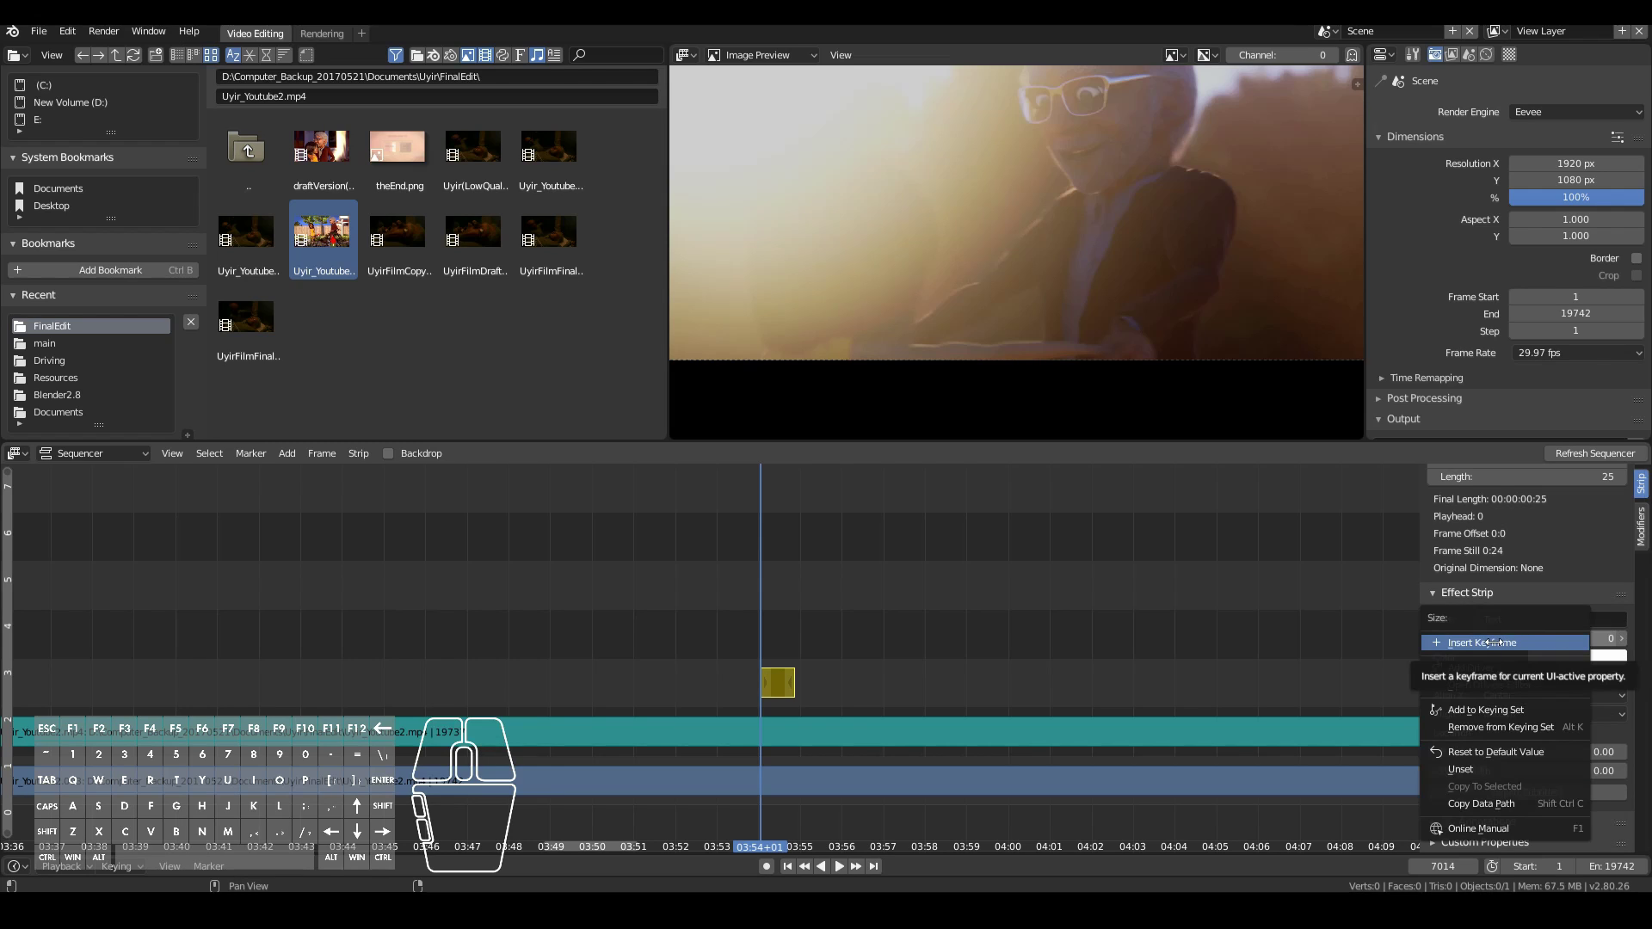
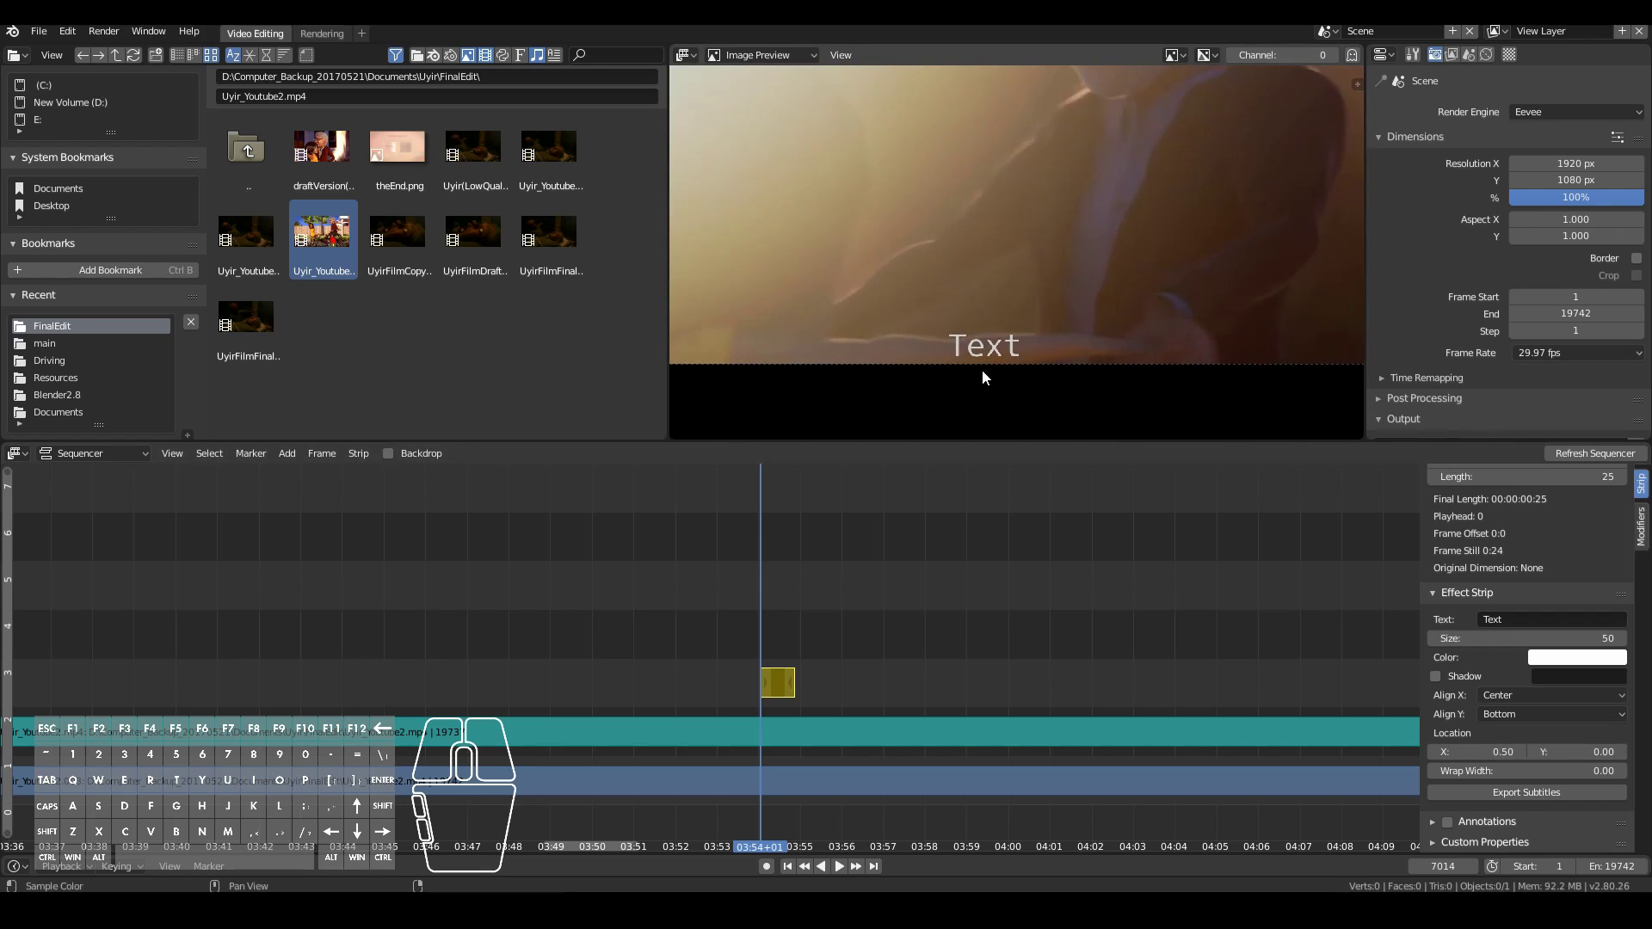
Step: Set the text's Y location to 10 and check its position in the preview
click(1592, 753)
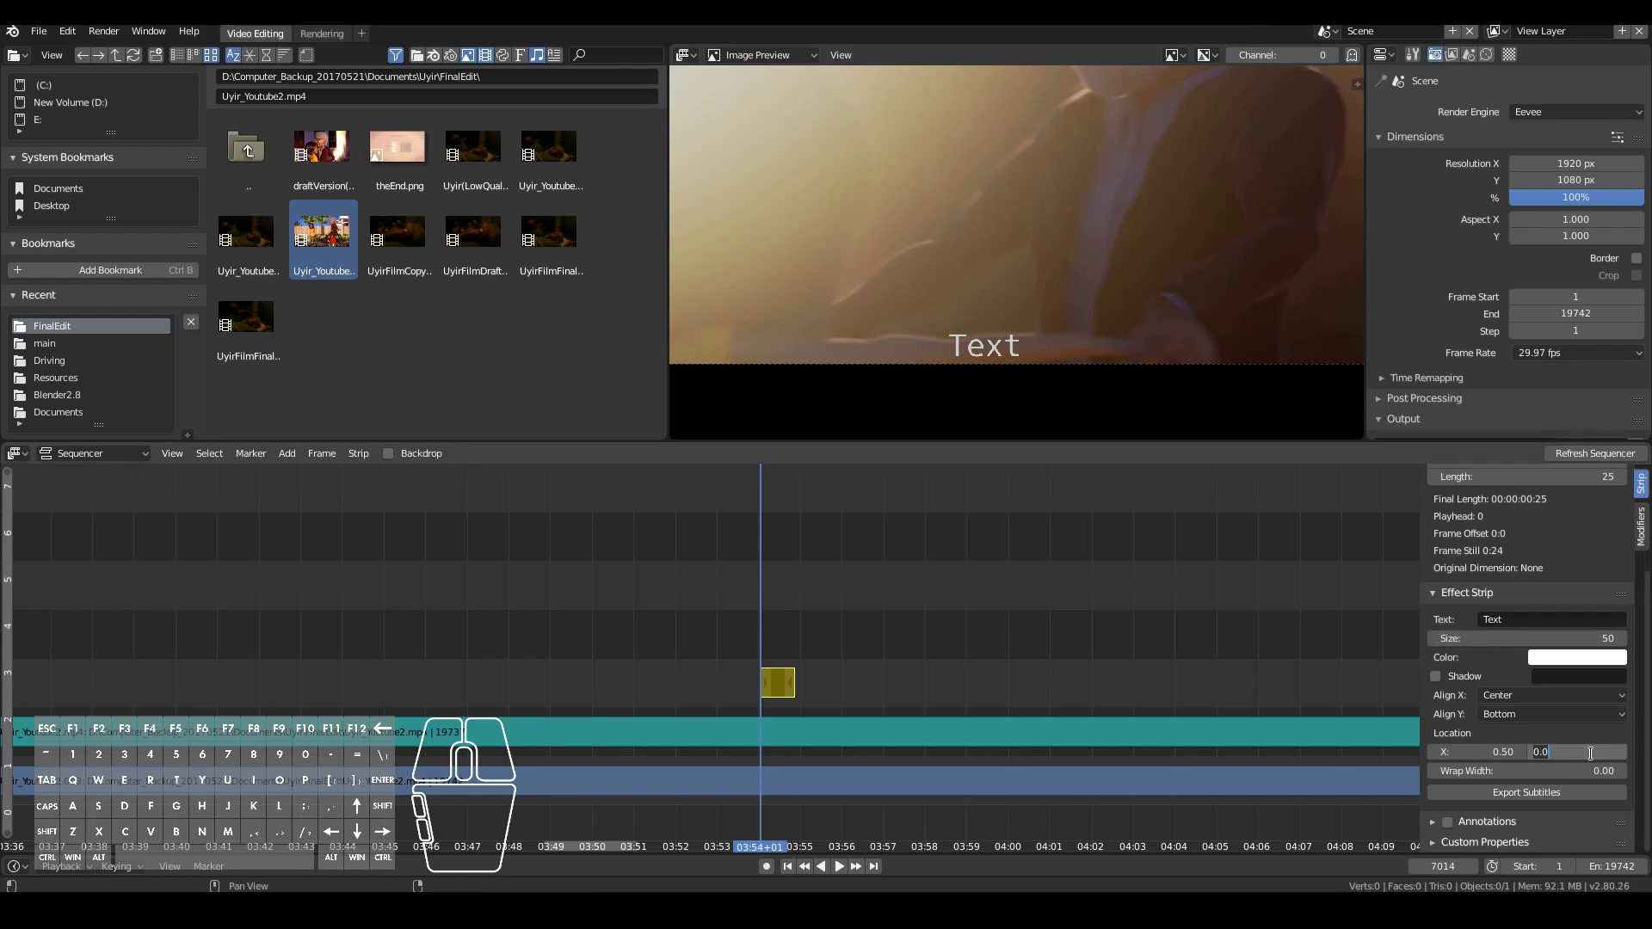
text(10)
key(Return)
scroll(954, 379, down, 3)
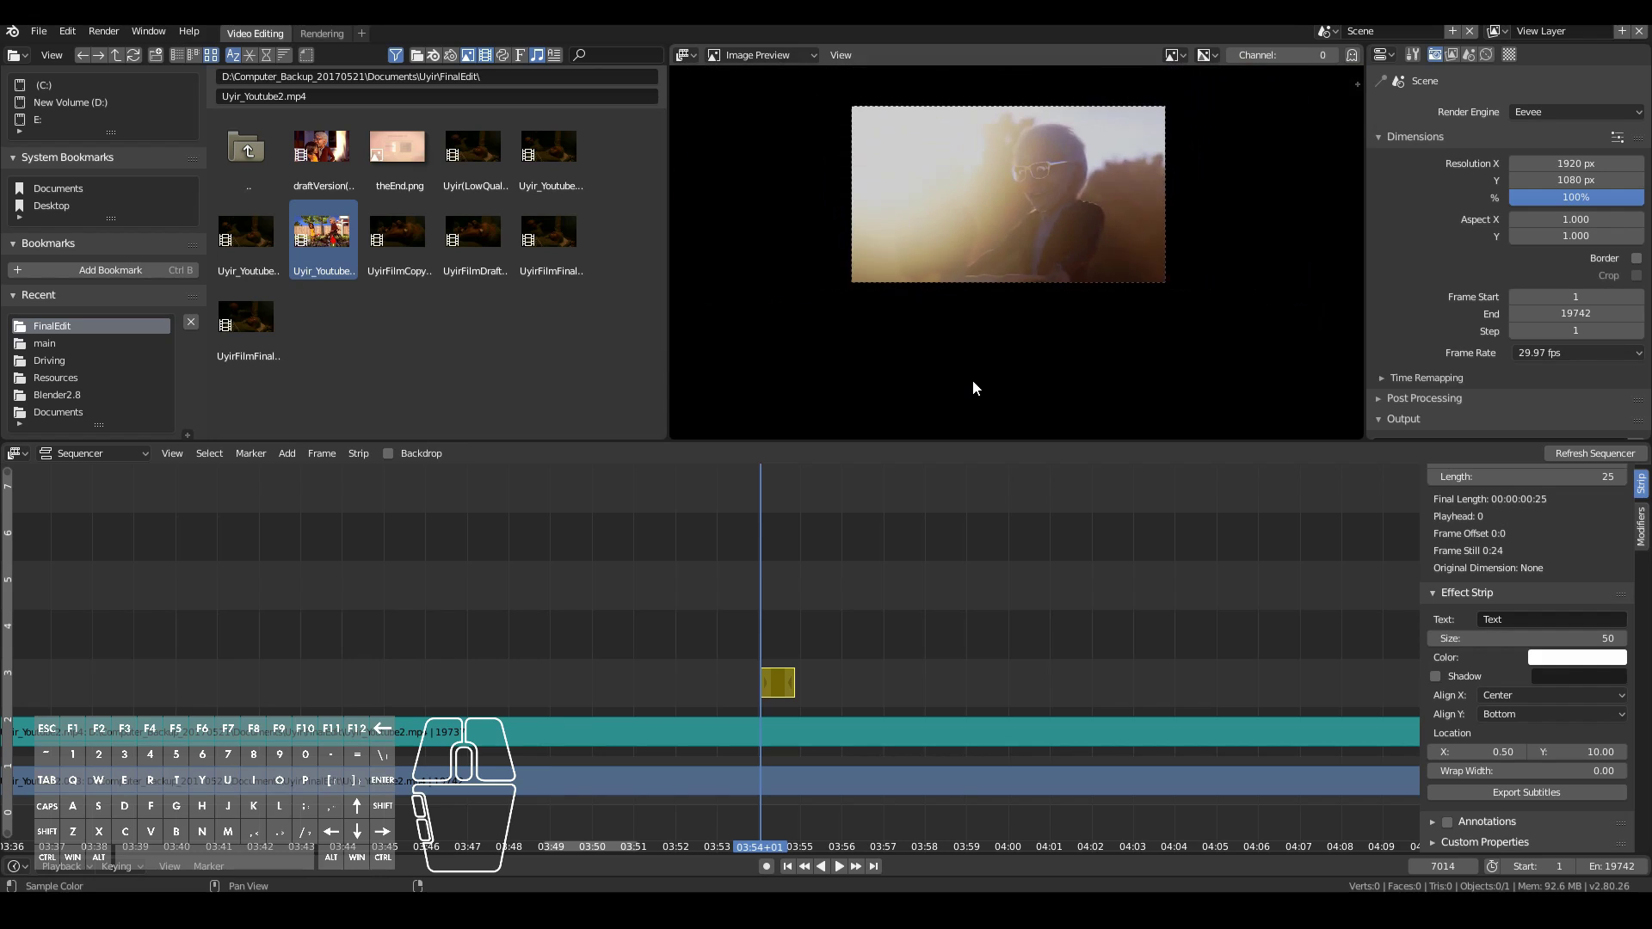
Step: Set the text's Y location to 0.1 and check its placement over the footage
click(1590, 751)
text(0)
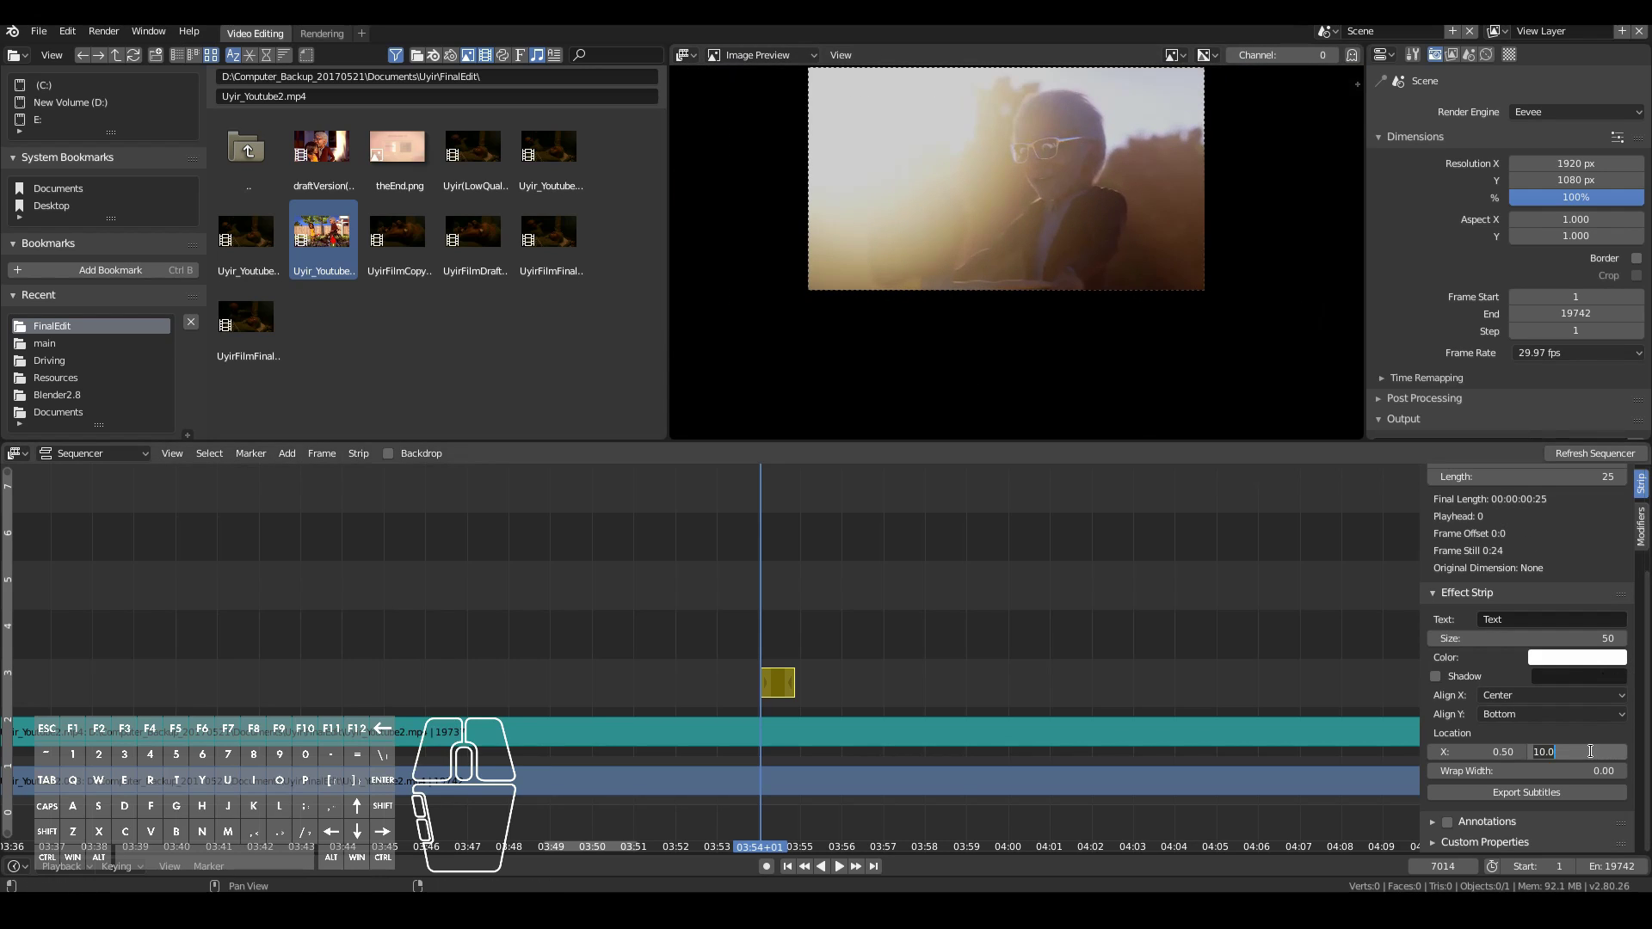
text(.1)
key(Return)
scroll(1019, 357, up, 3)
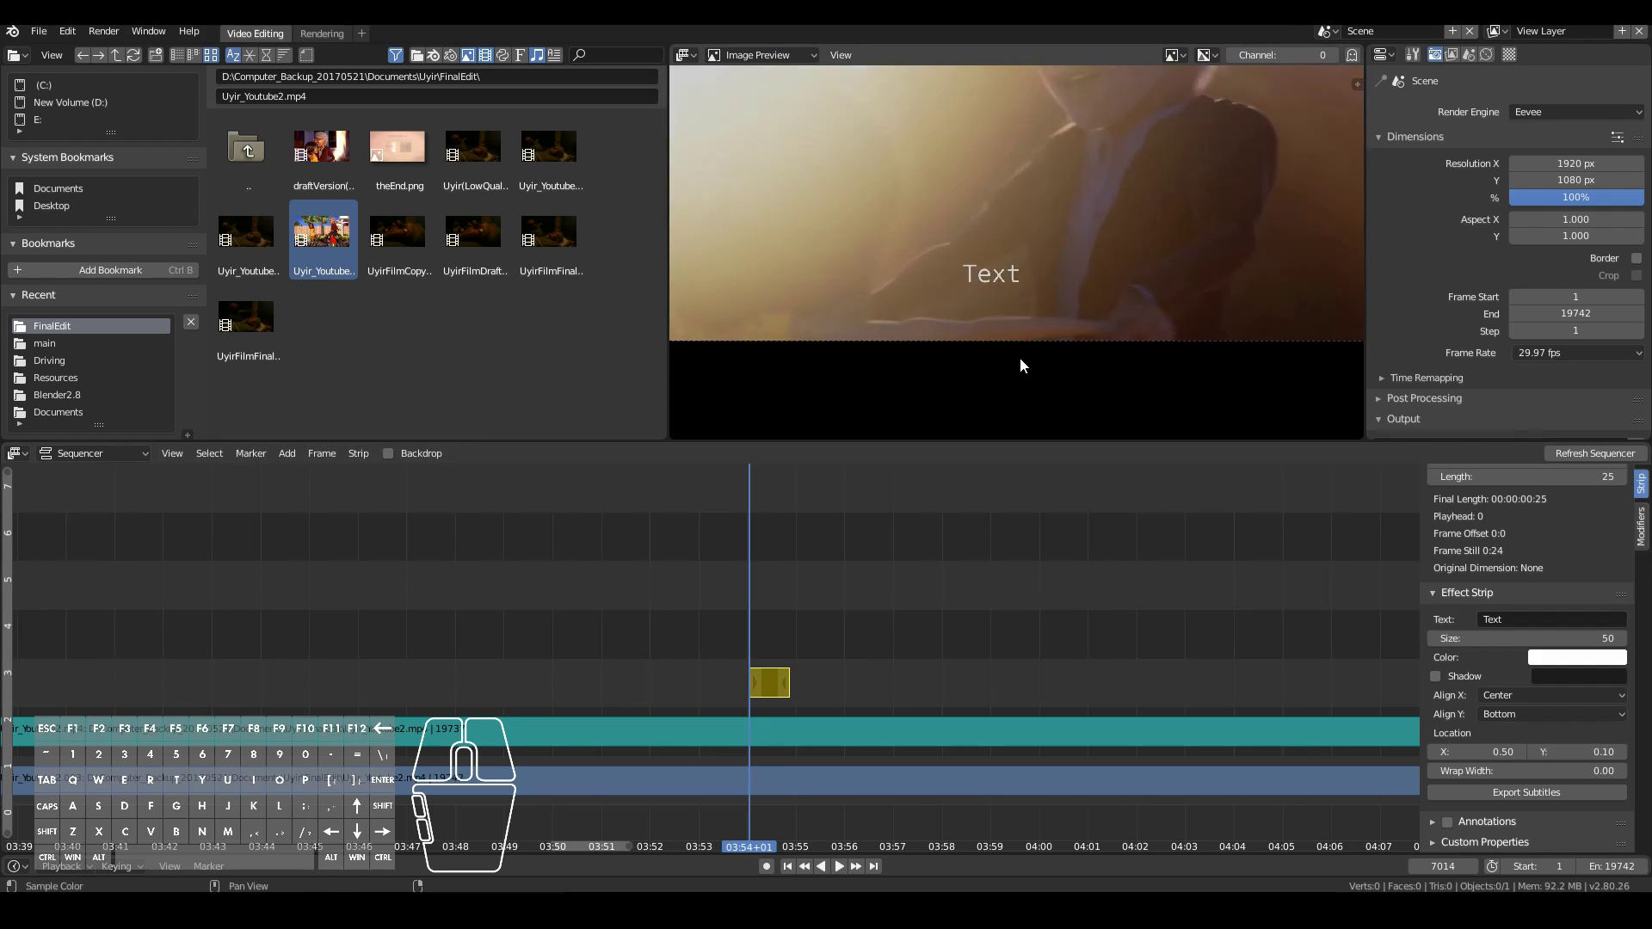
scroll(1026, 324, down, 1)
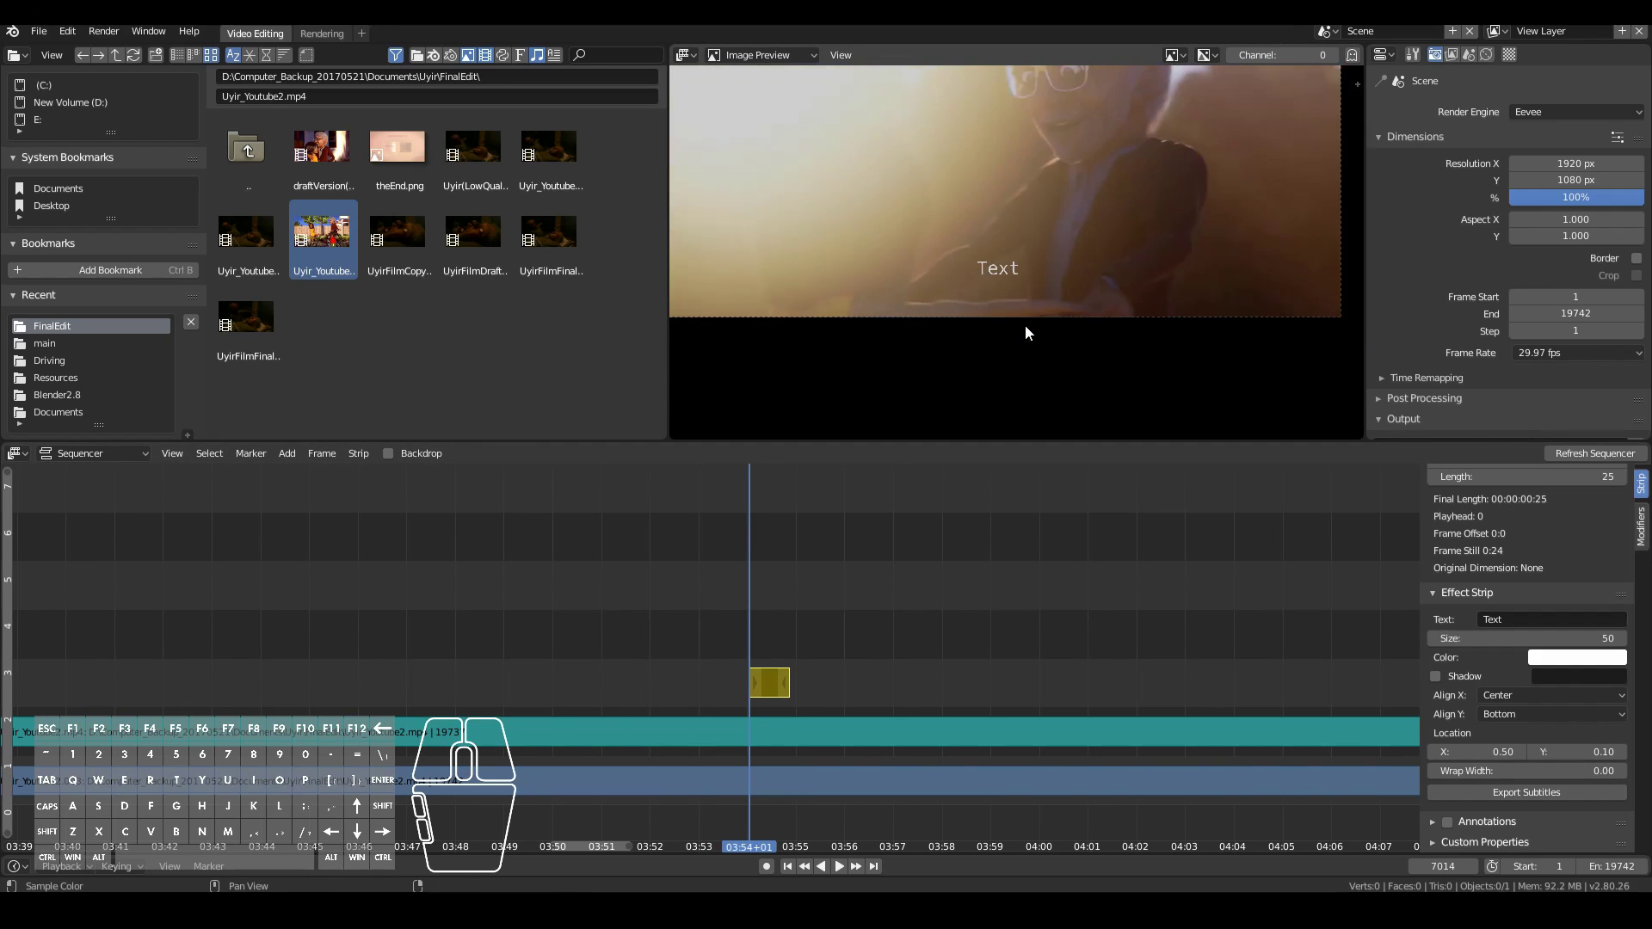
scroll(1038, 344, down, 3)
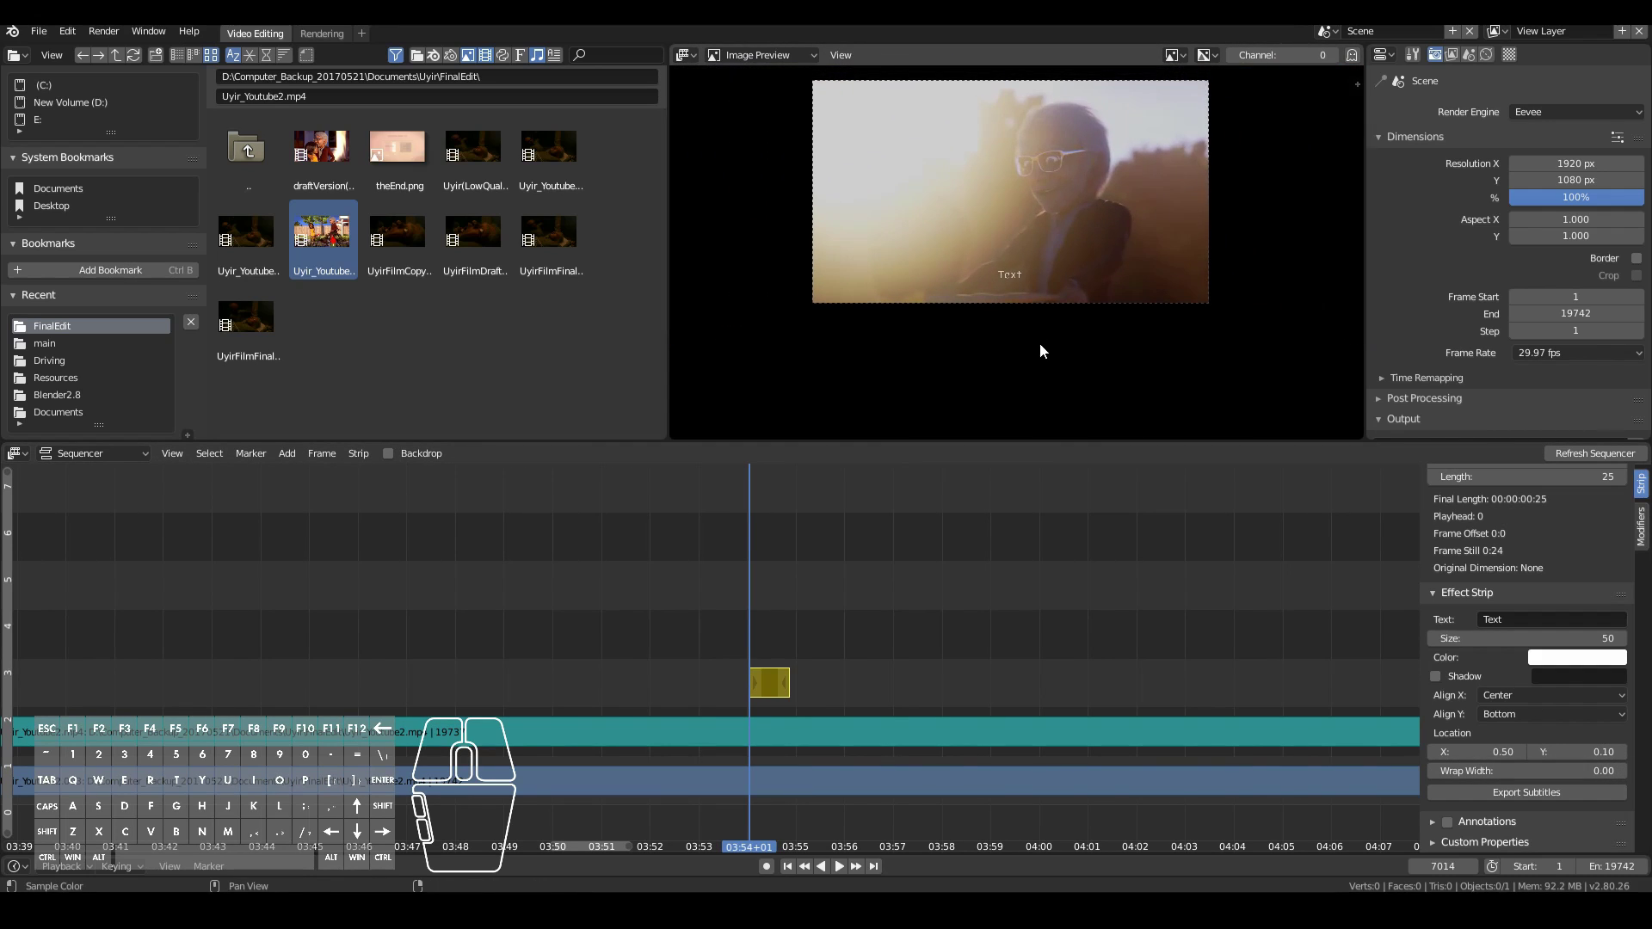
Step: Change the text strip's wording to "Testing Subtitles" and check it over the footage in the preview
scroll(1024, 259, up, 3)
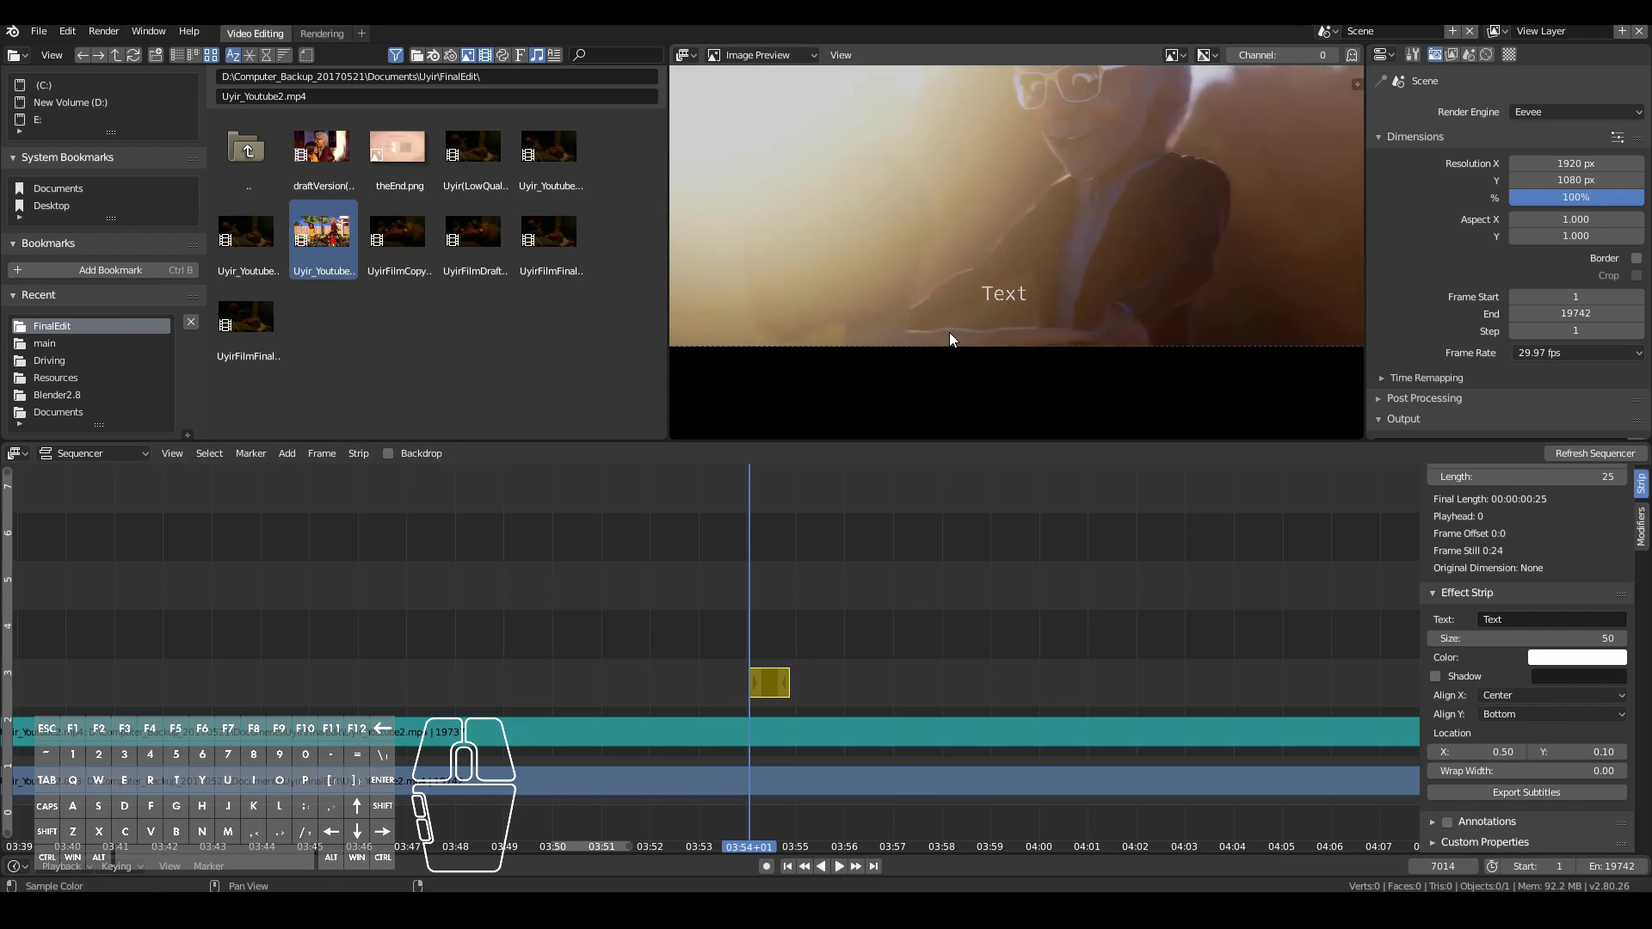
scroll(949, 333, up, 1)
click(1522, 614)
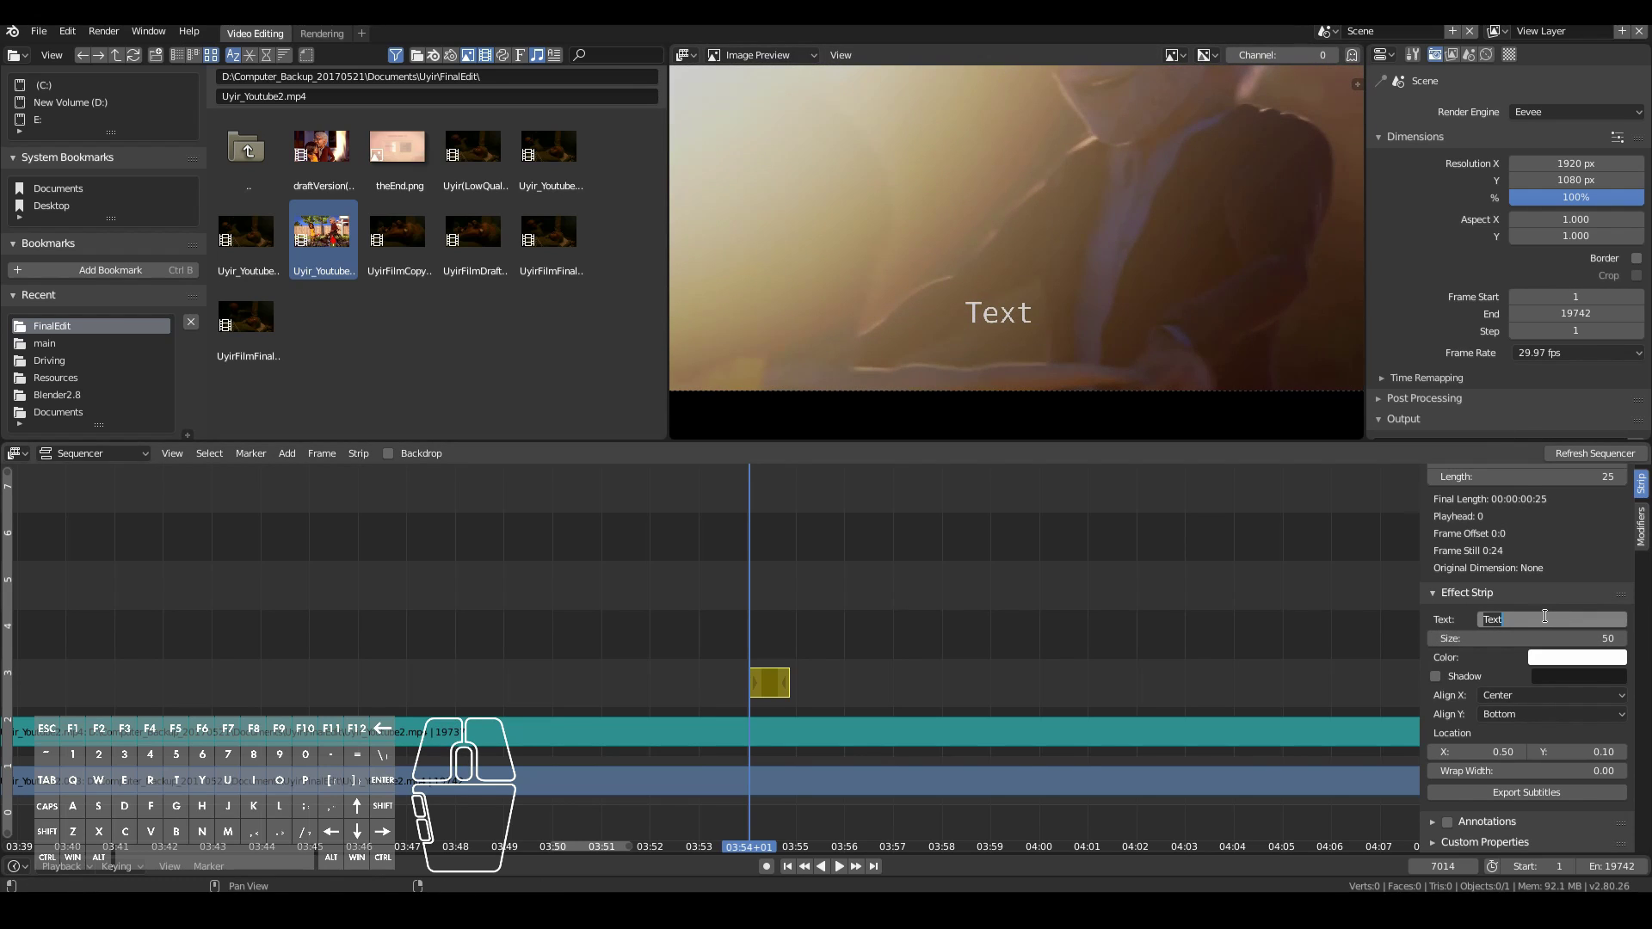
text(Testing Subtitles)
key(Return)
scroll(878, 144, down, 5)
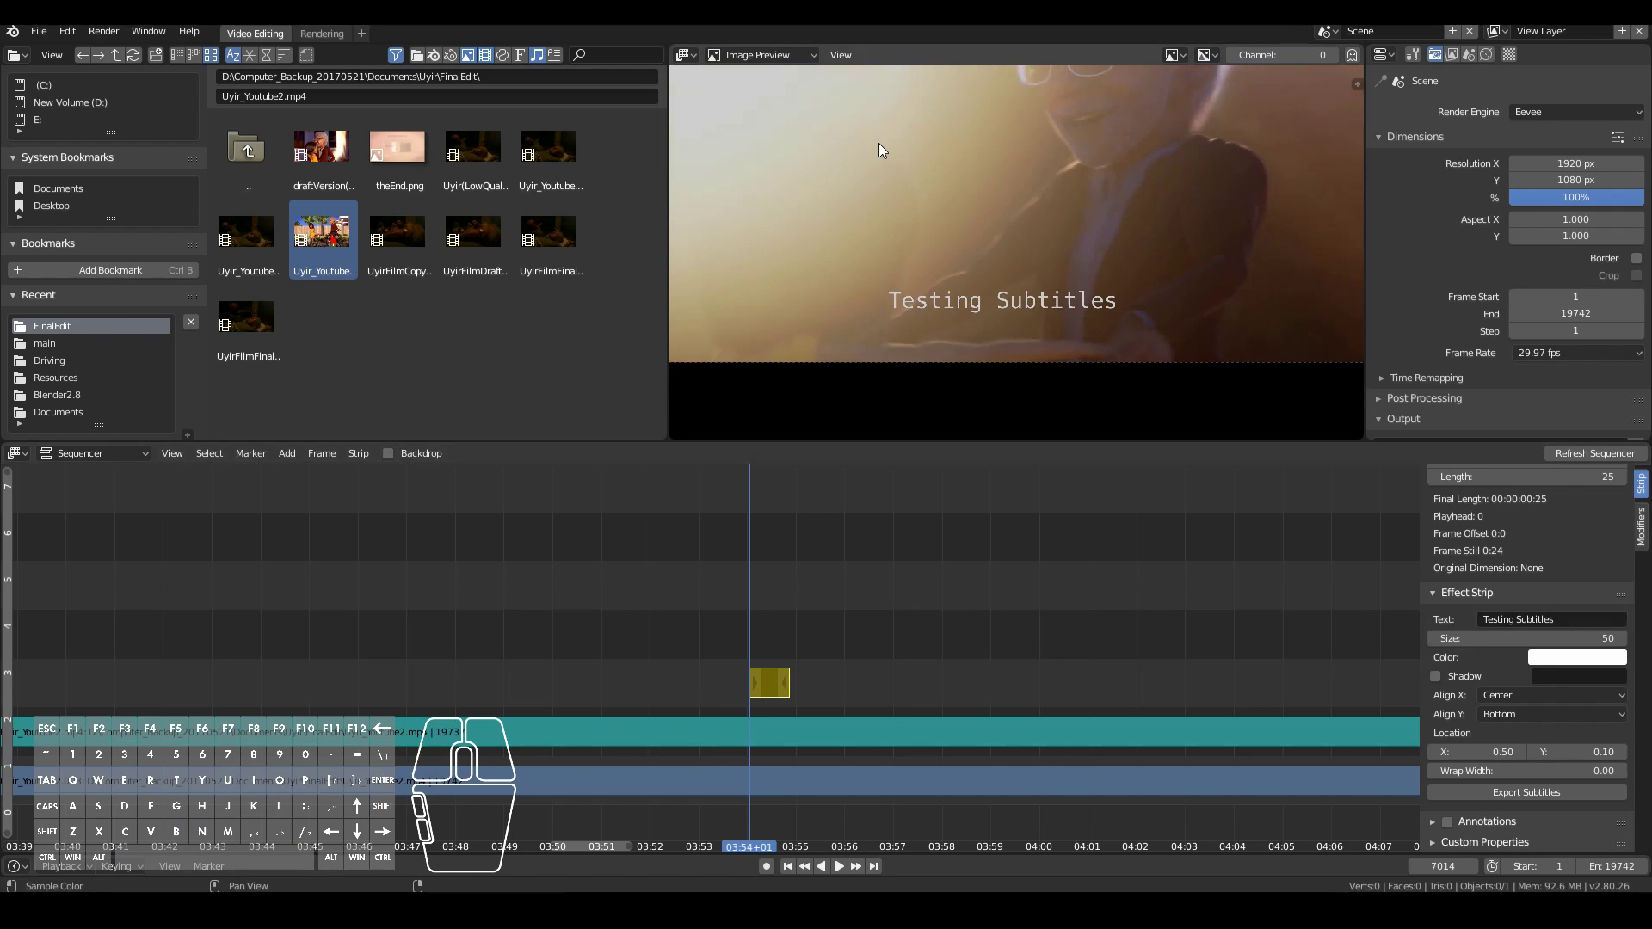
scroll(878, 144, up, 1)
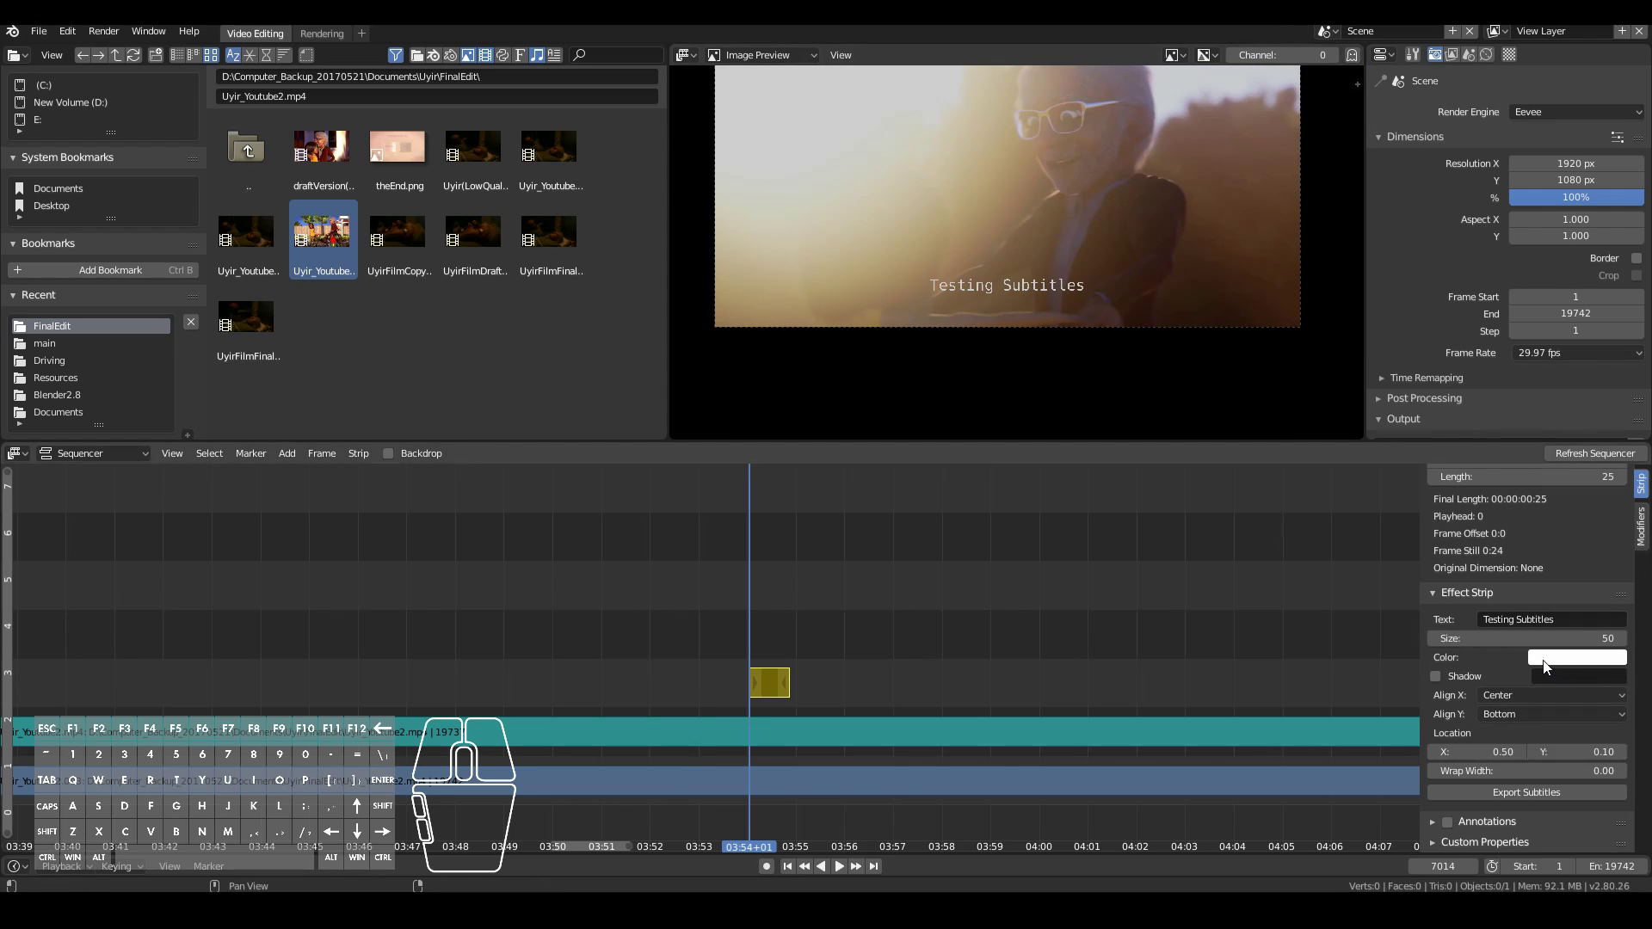
Step: Examine the text strip's settings and the subtitle's look and placement over the footage at different preview magnifications
scroll(1516, 688, up, 2)
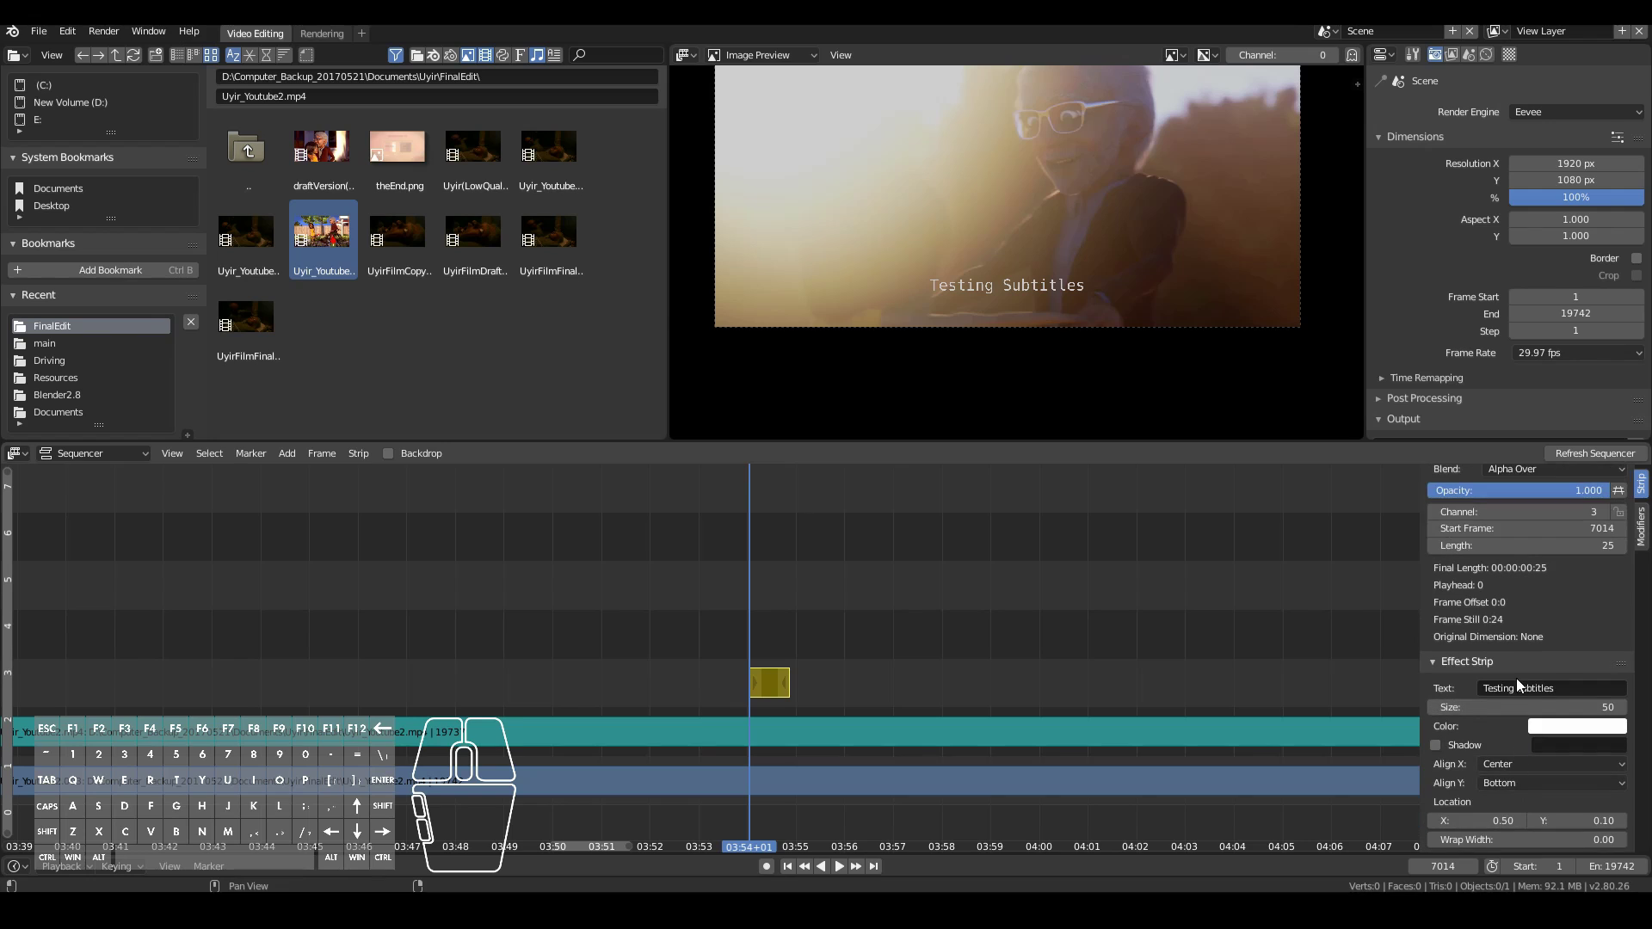
scroll(1490, 661, down, 2)
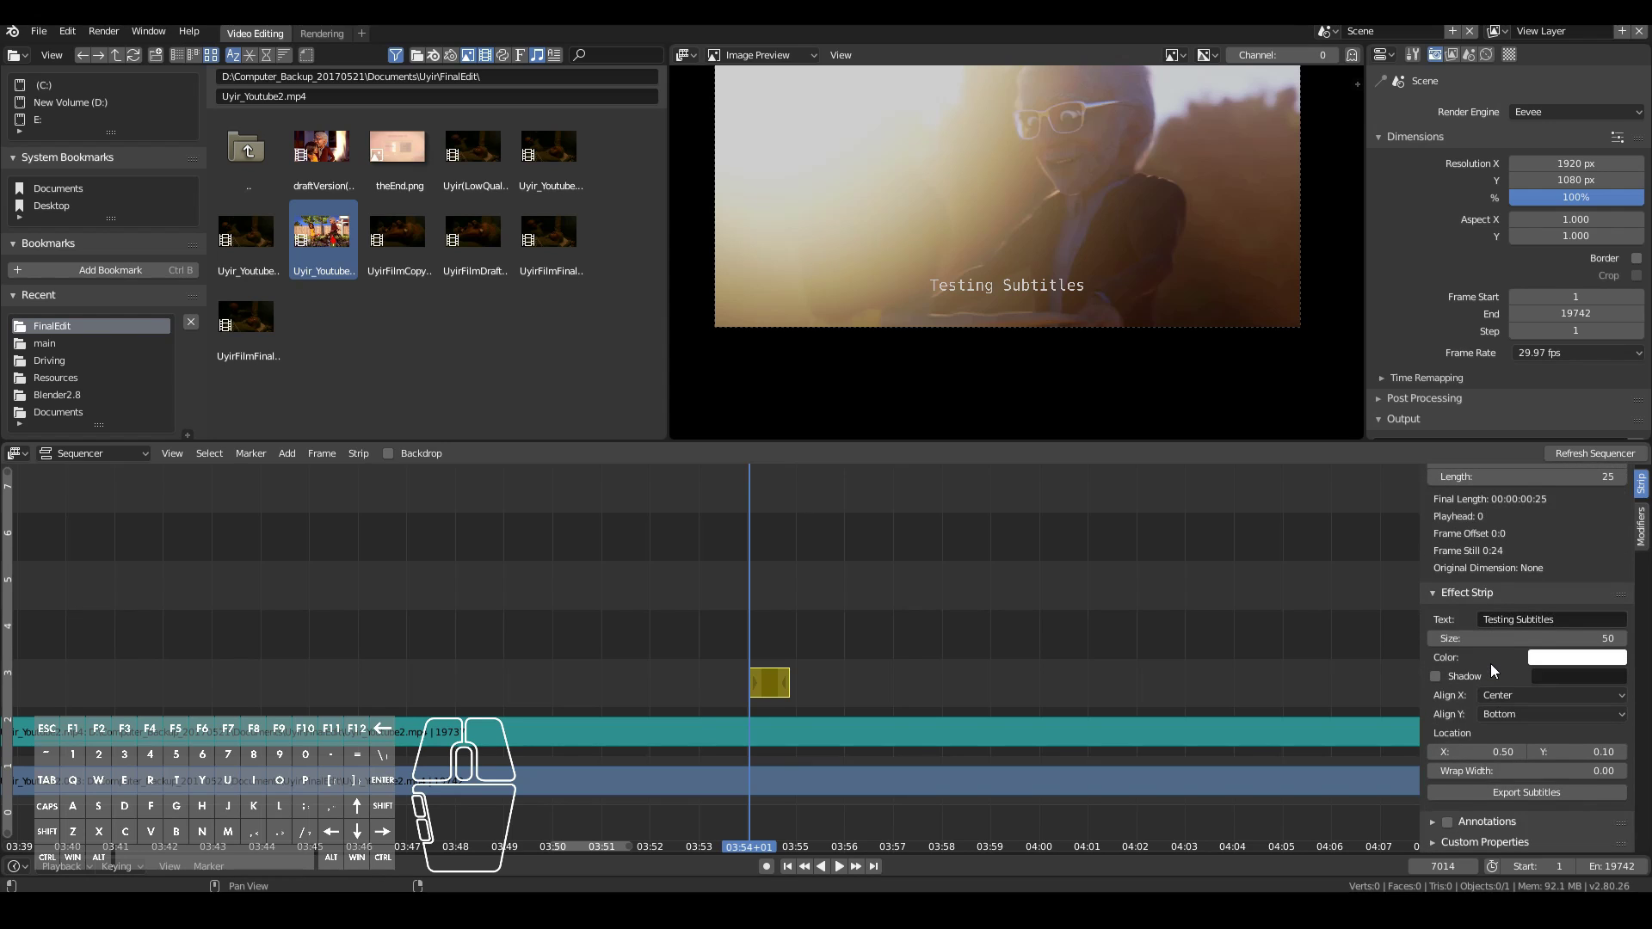
scroll(1492, 664, up, 4)
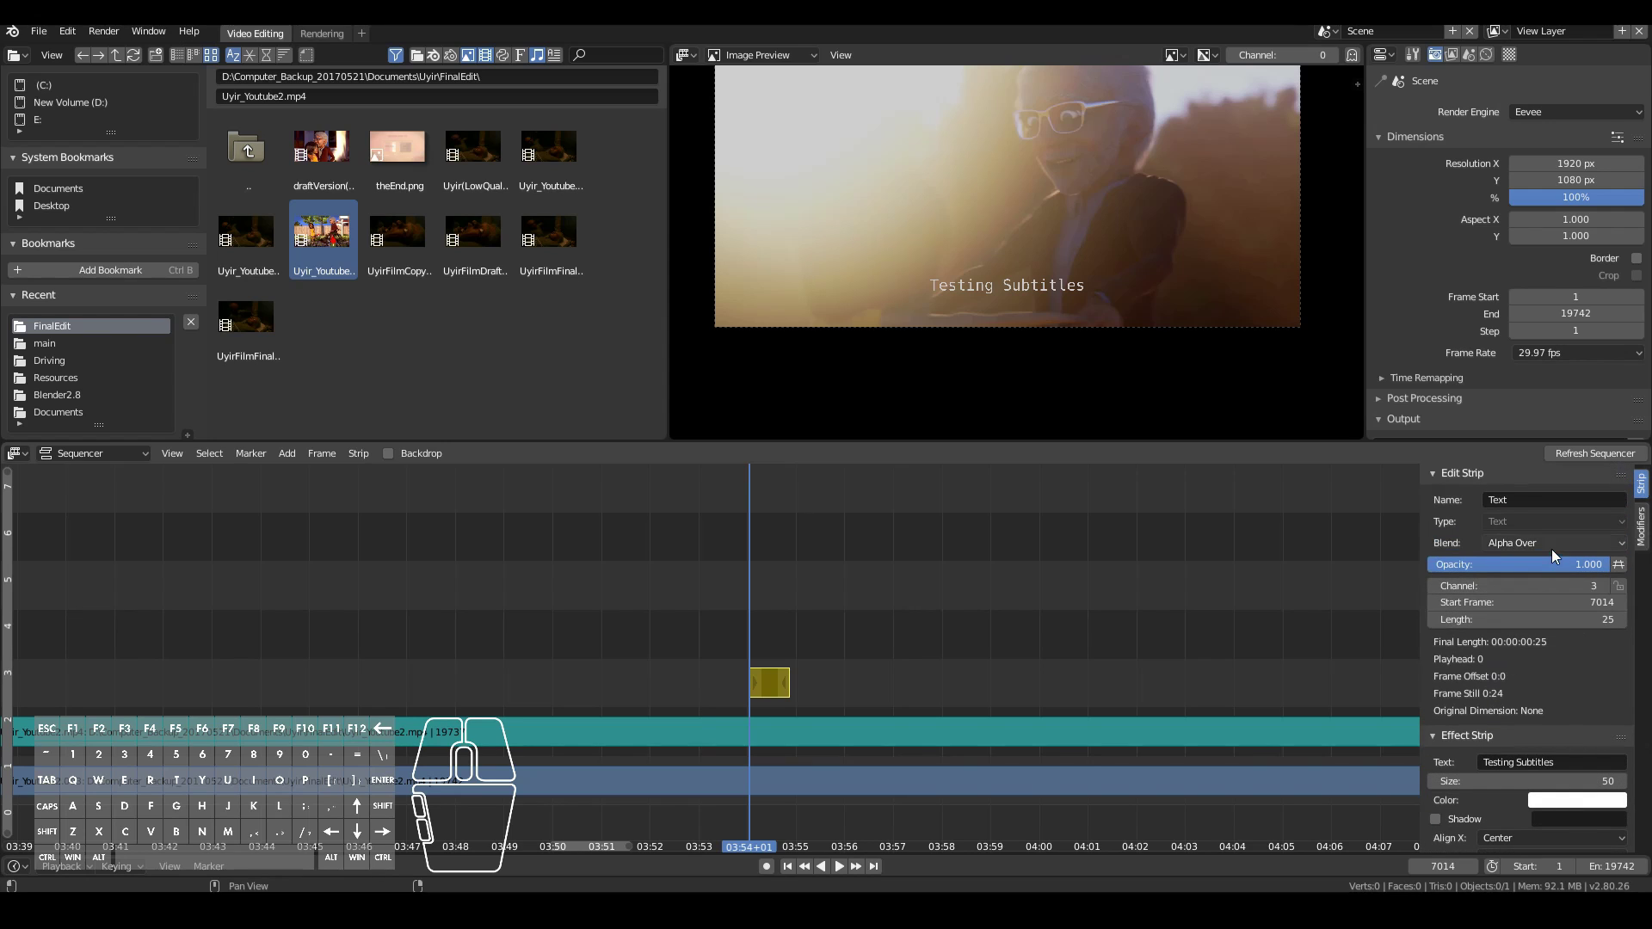
scroll(1076, 259, up, 2)
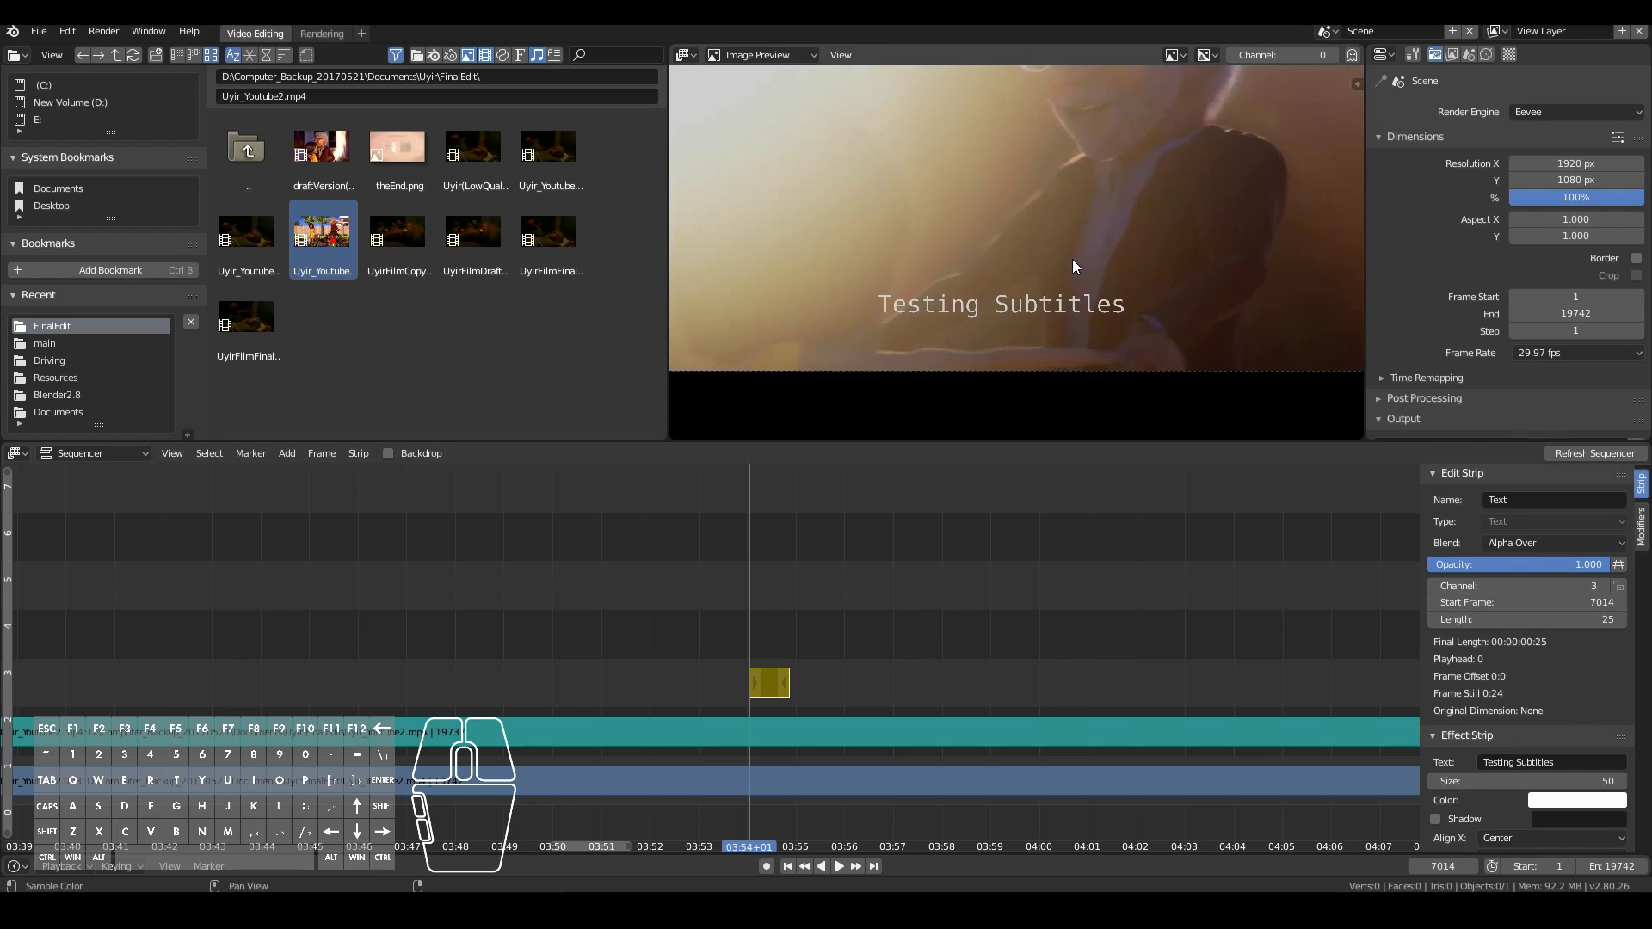
scroll(1073, 259, up, 1)
scroll(1555, 683, down, 4)
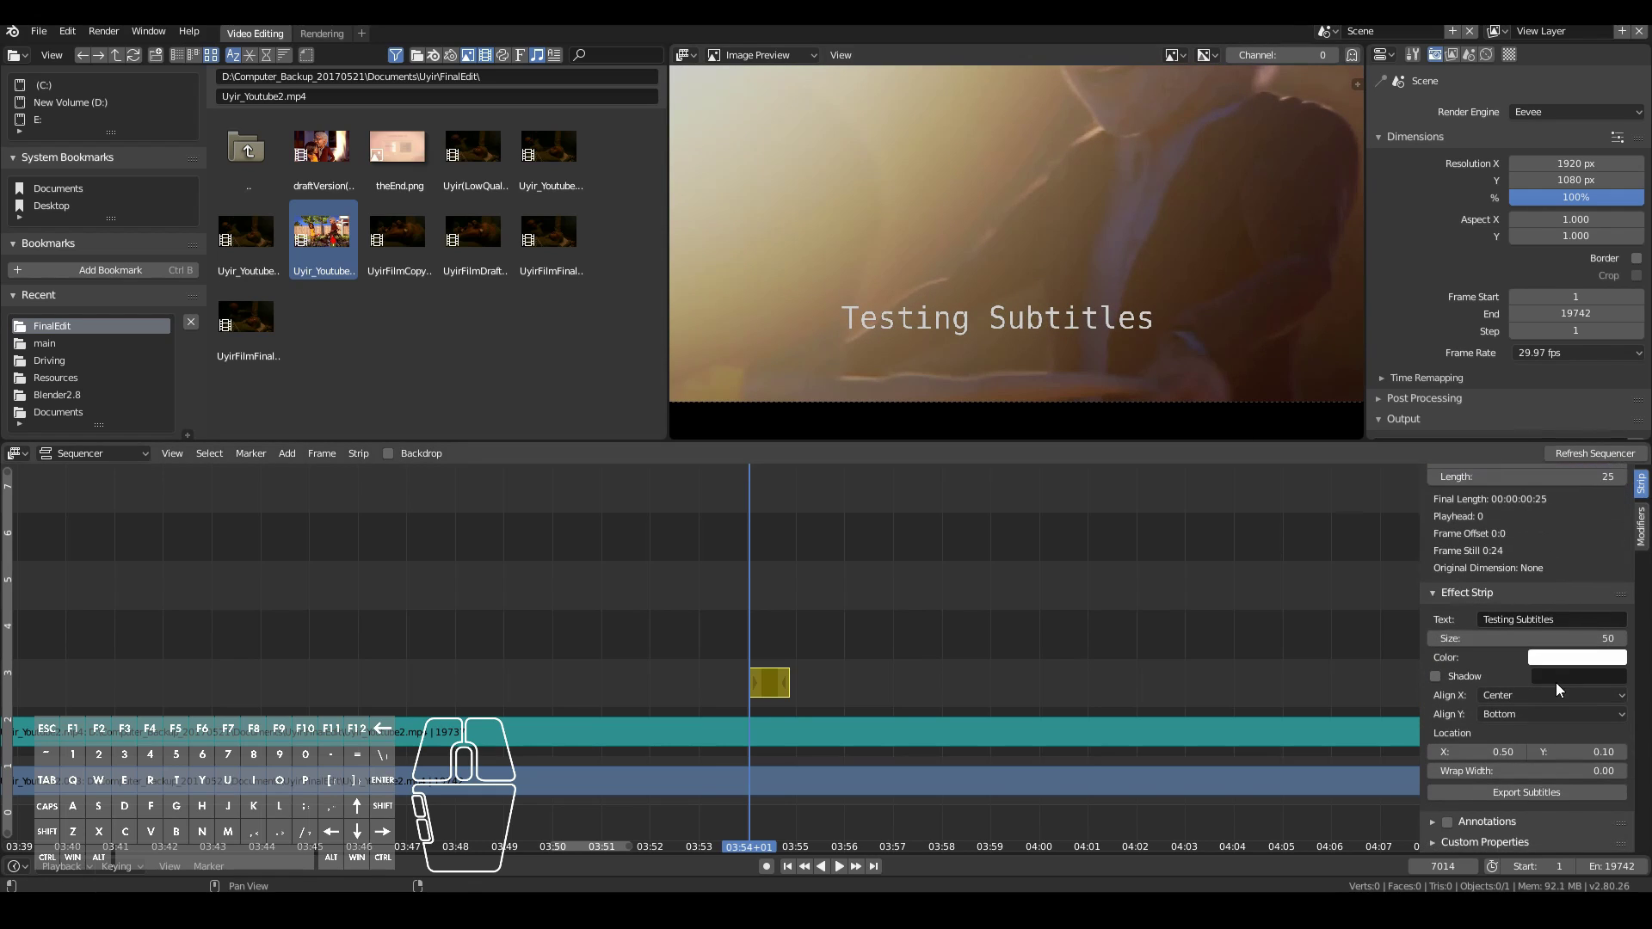
scroll(1564, 672, up, 1)
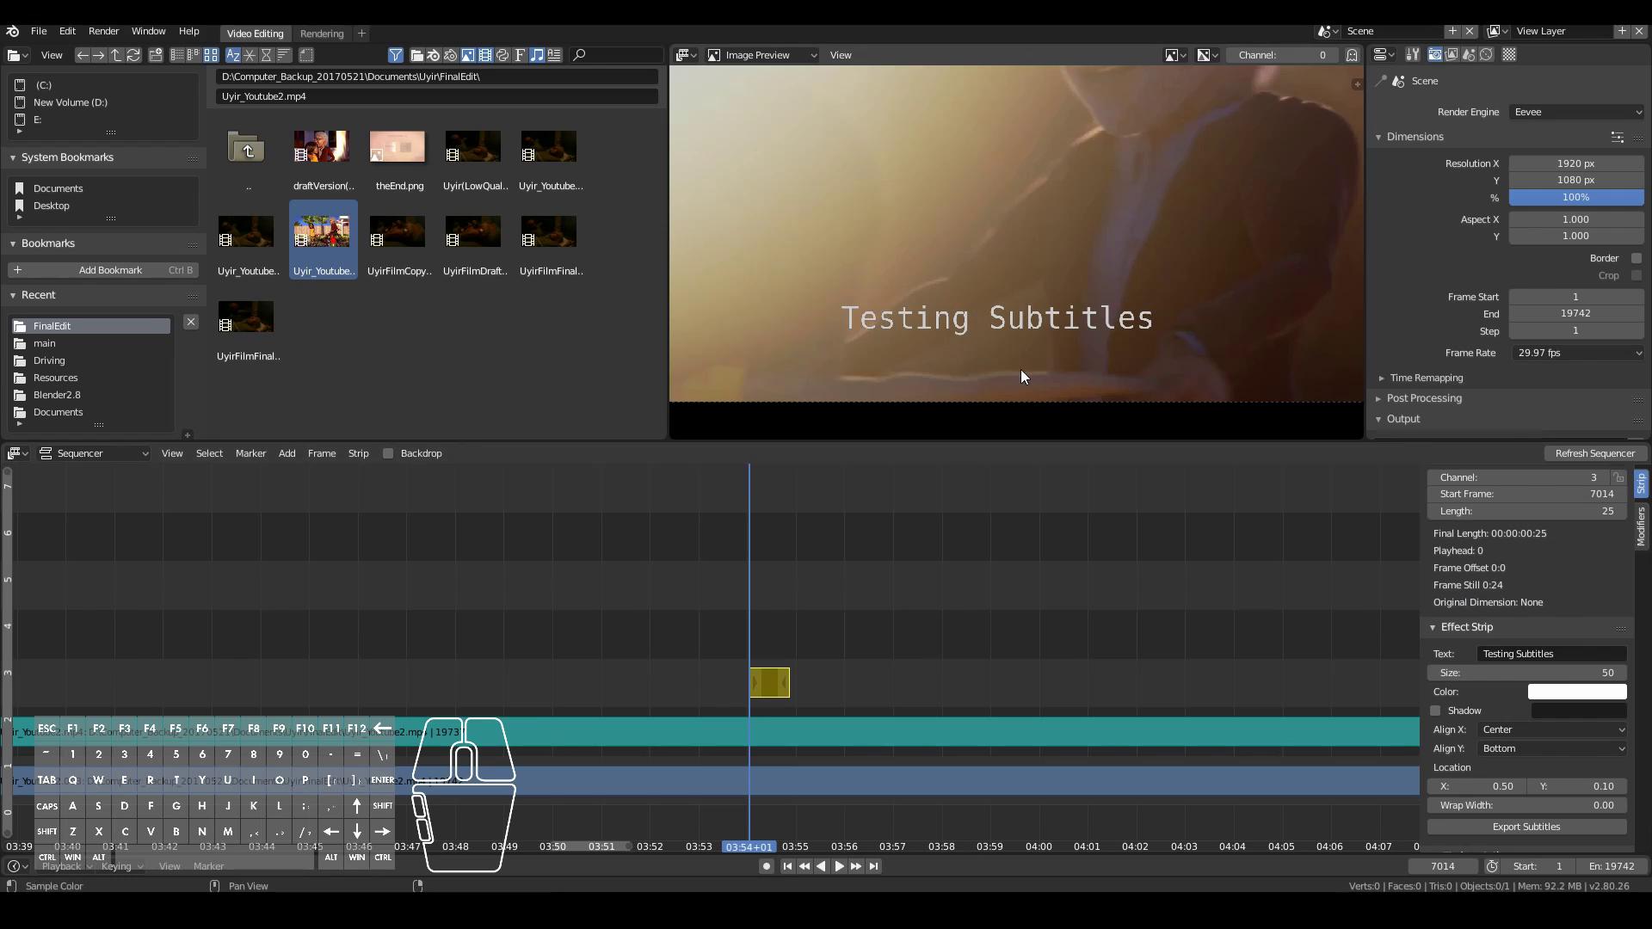
scroll(1022, 376, down, 1)
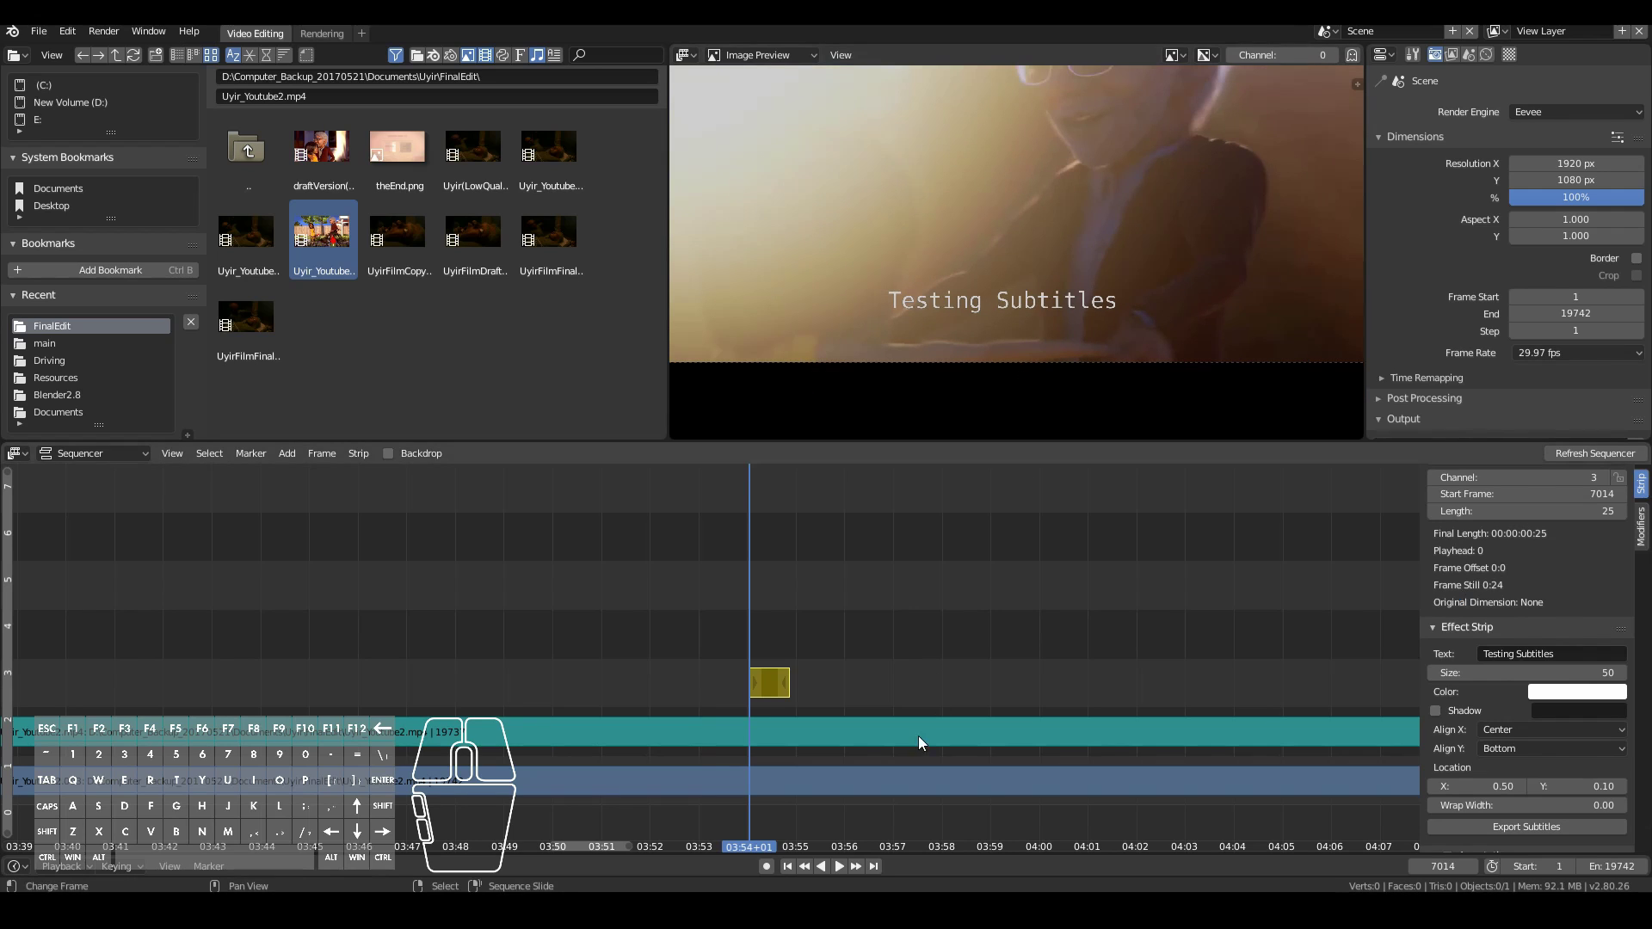
scroll(1024, 378, up, 3)
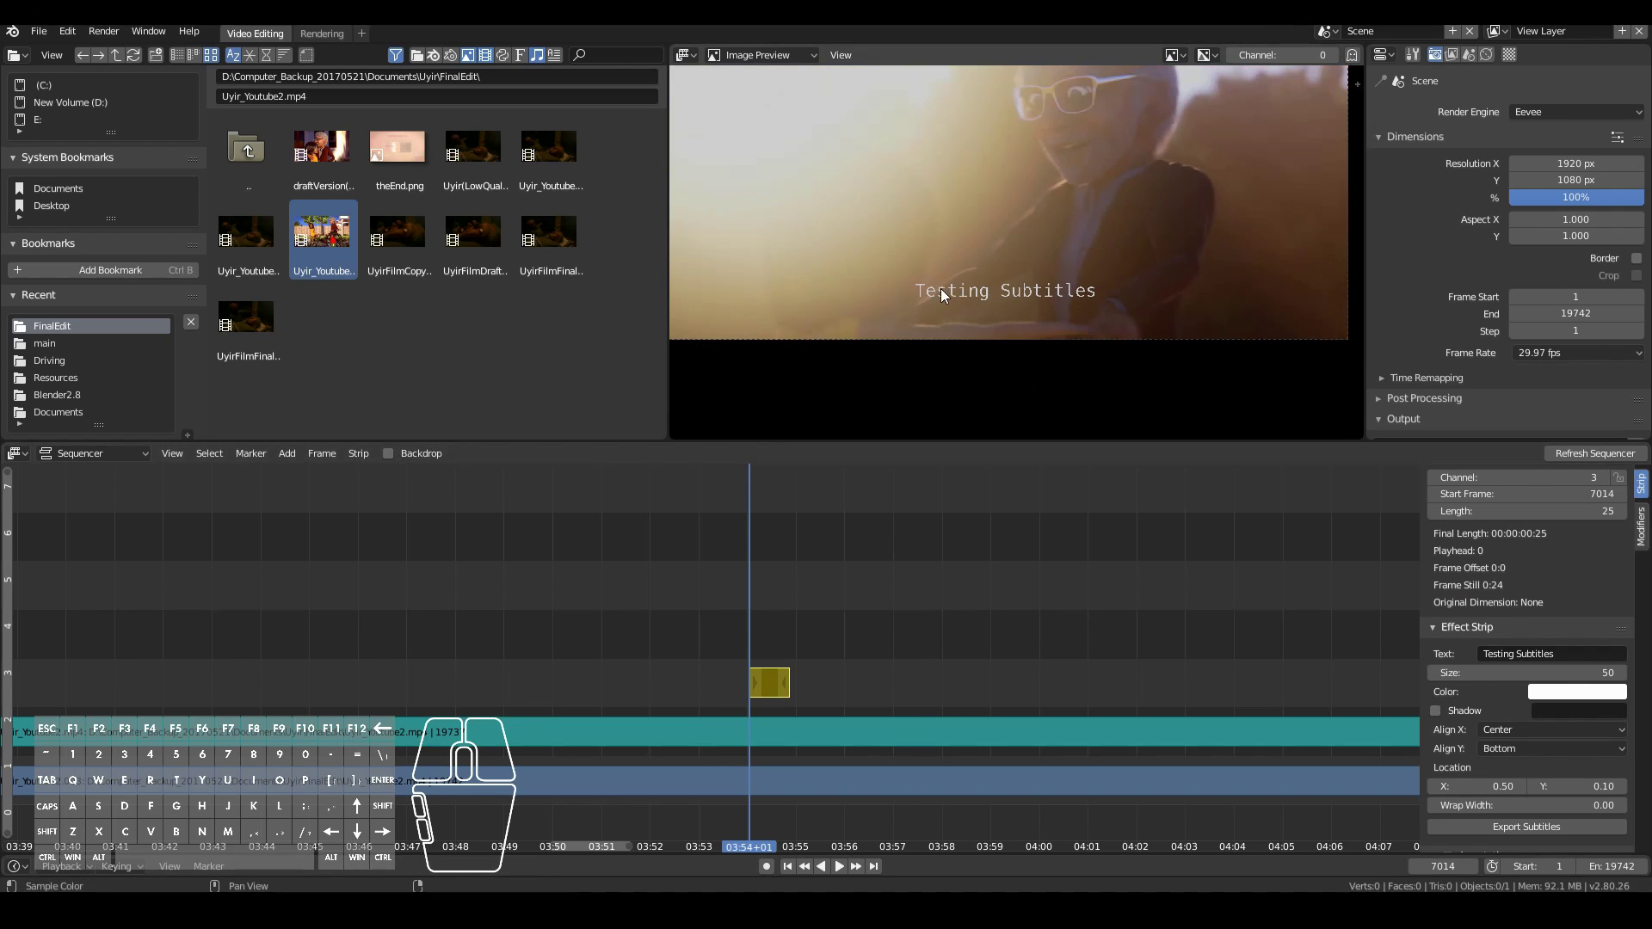
scroll(1019, 360, down, 2)
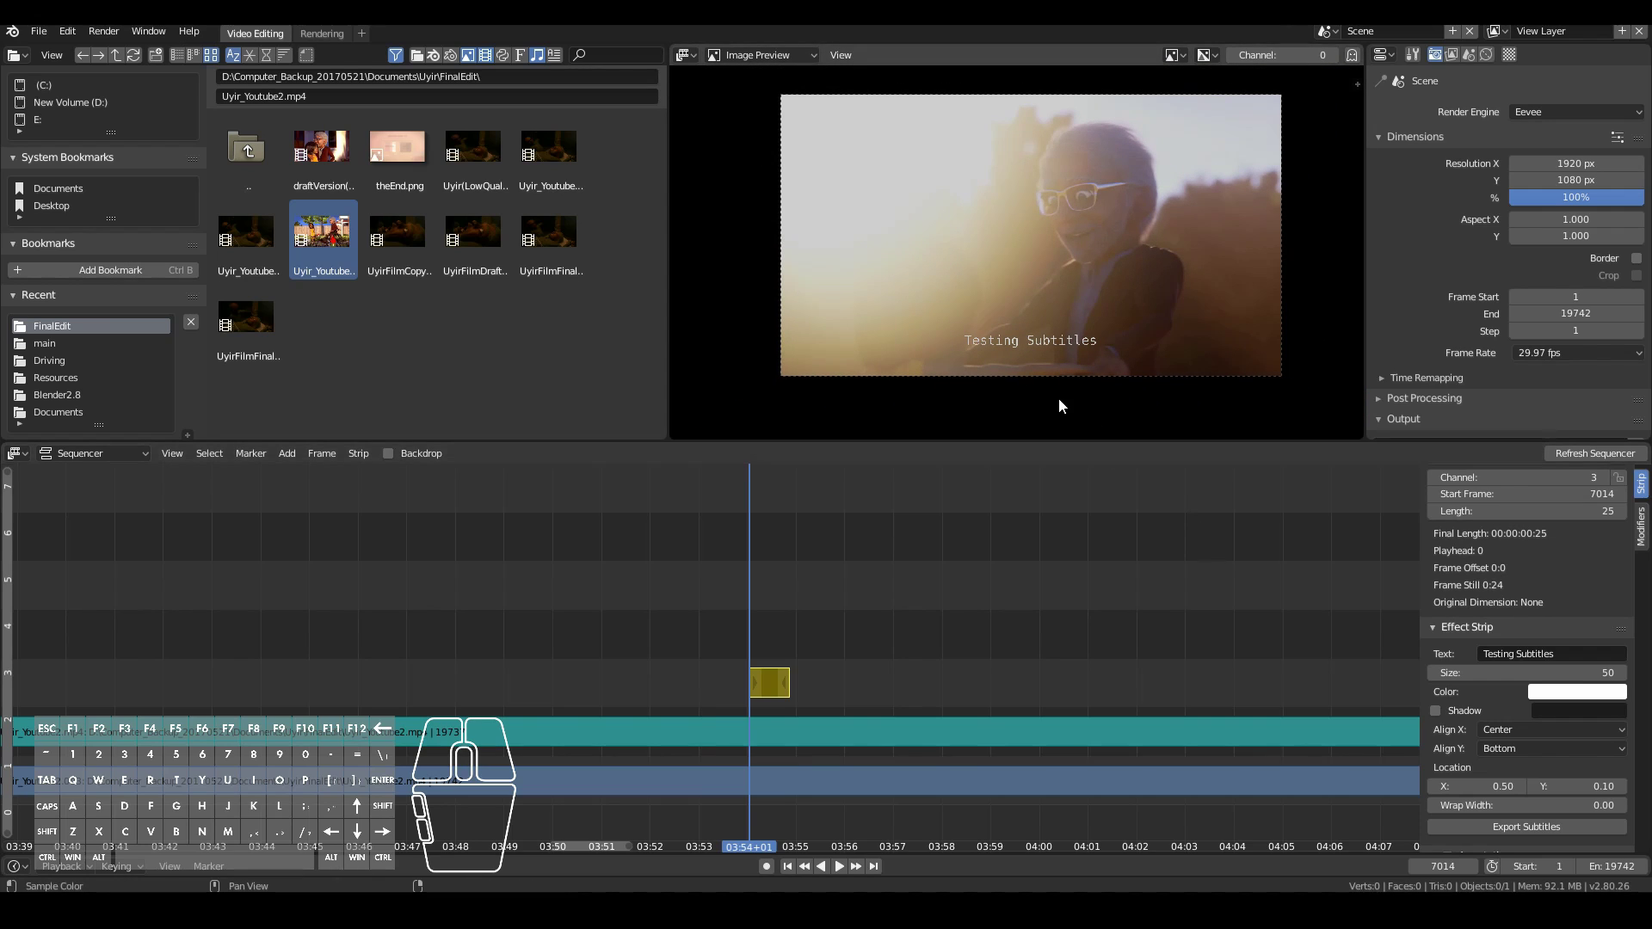
scroll(1060, 403, up, 3)
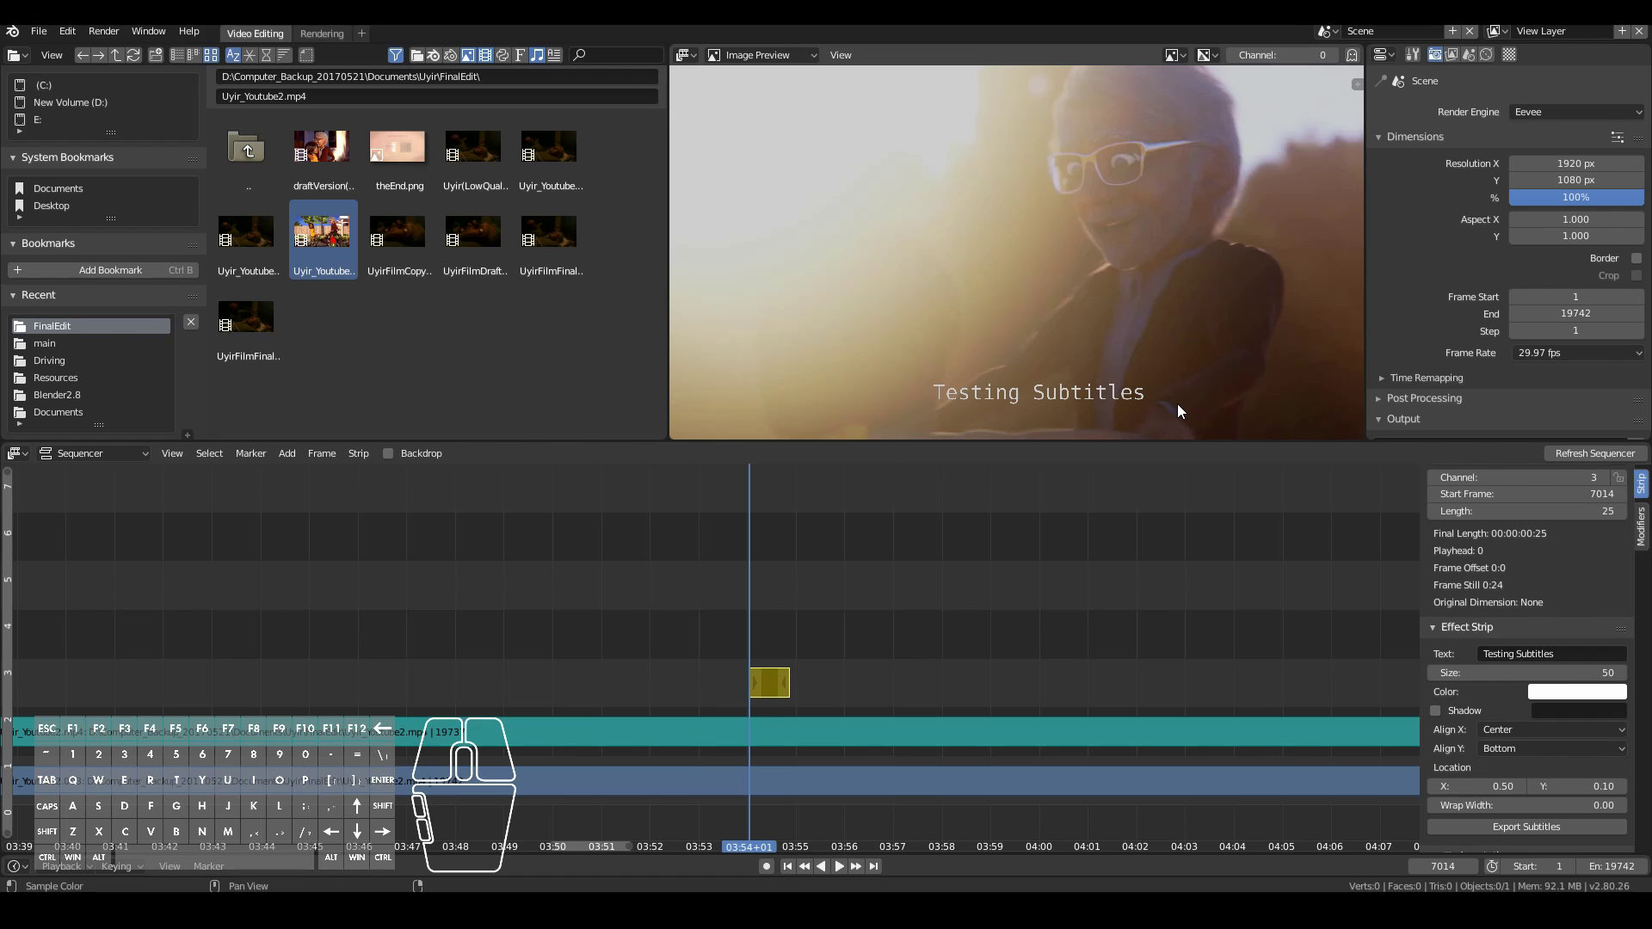
scroll(1178, 411, down, 2)
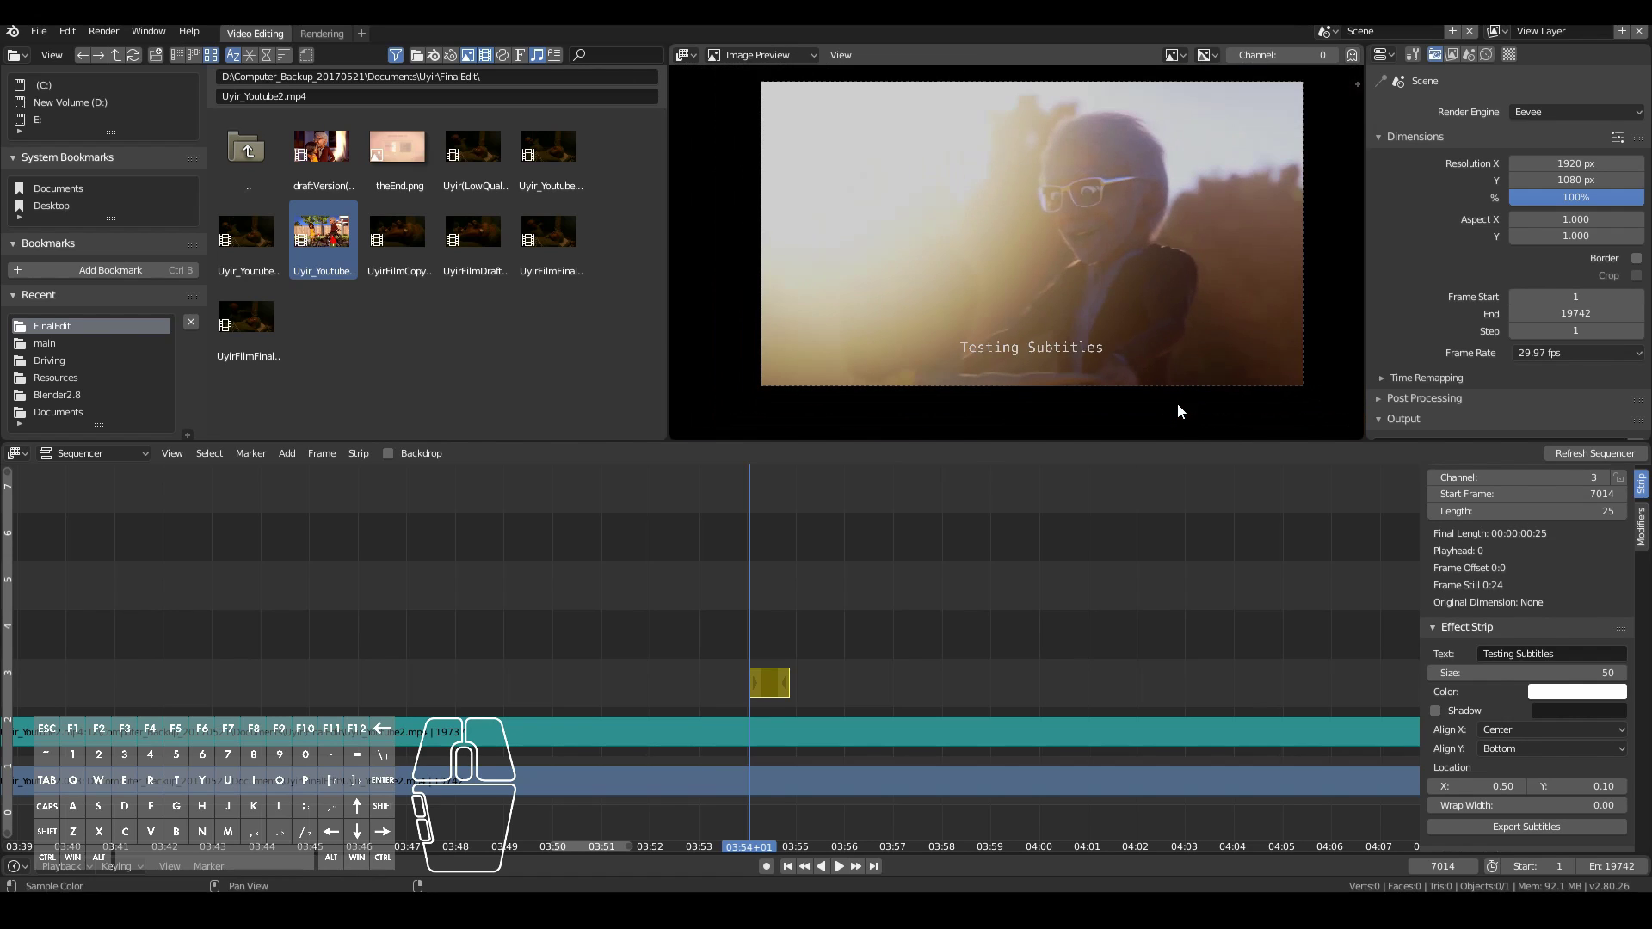
scroll(1100, 357, down, 1)
scroll(1076, 358, up, 2)
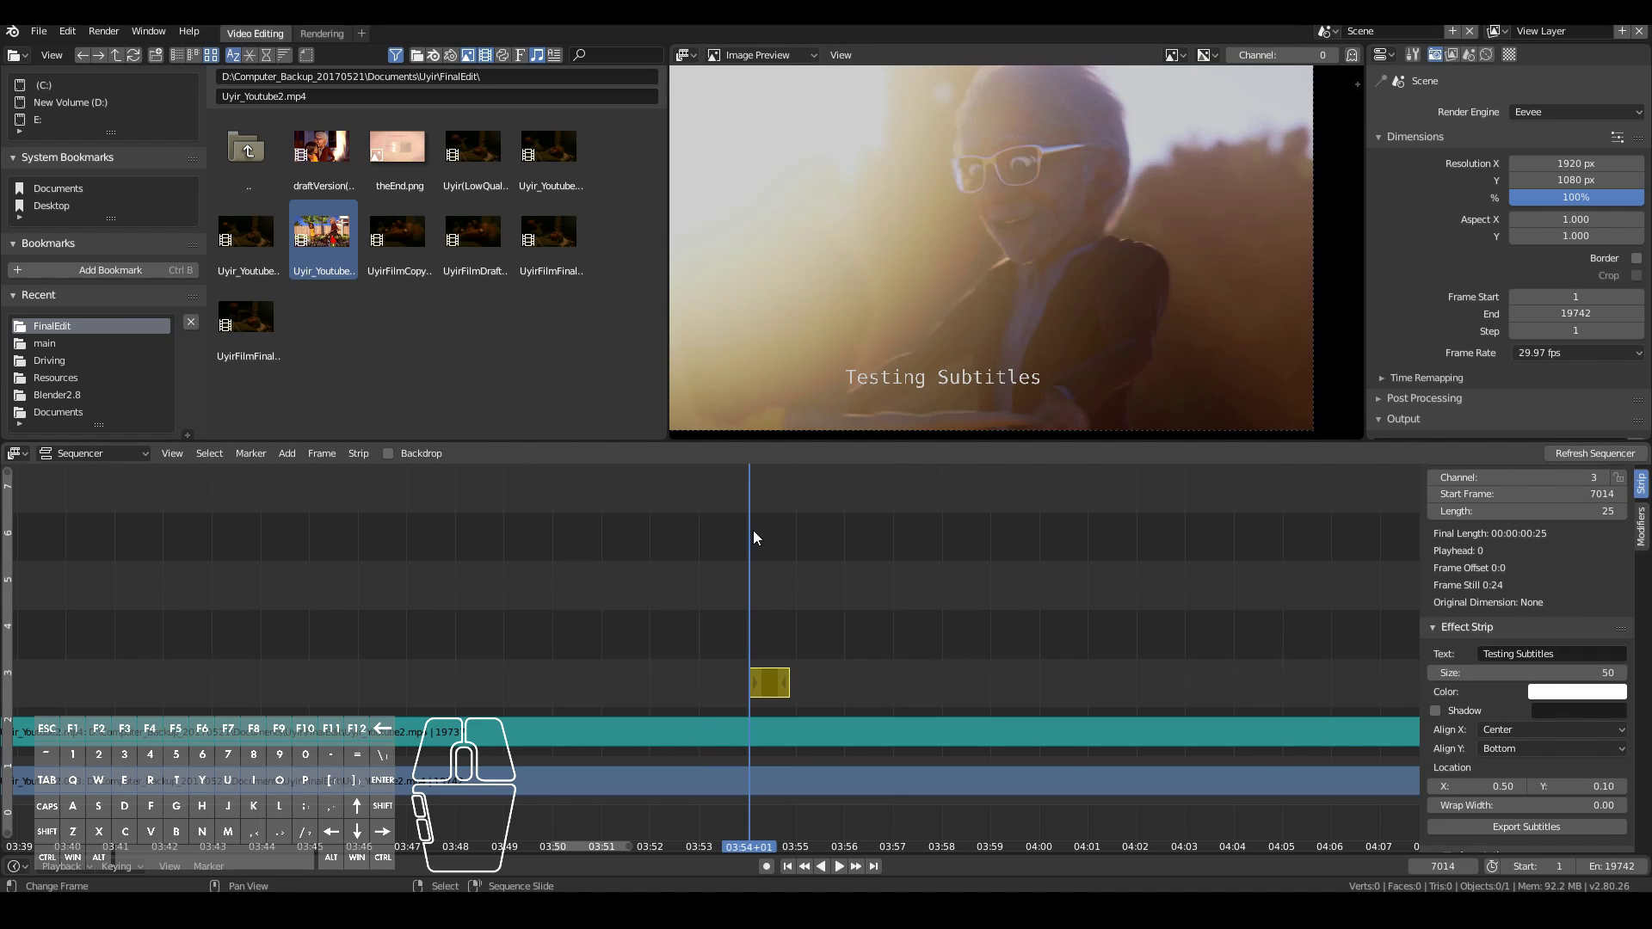
Step: Move the playhead back to the Uyir title shot at 02:39+02 and inspect the title in the preview
scroll(753, 530, down, 3)
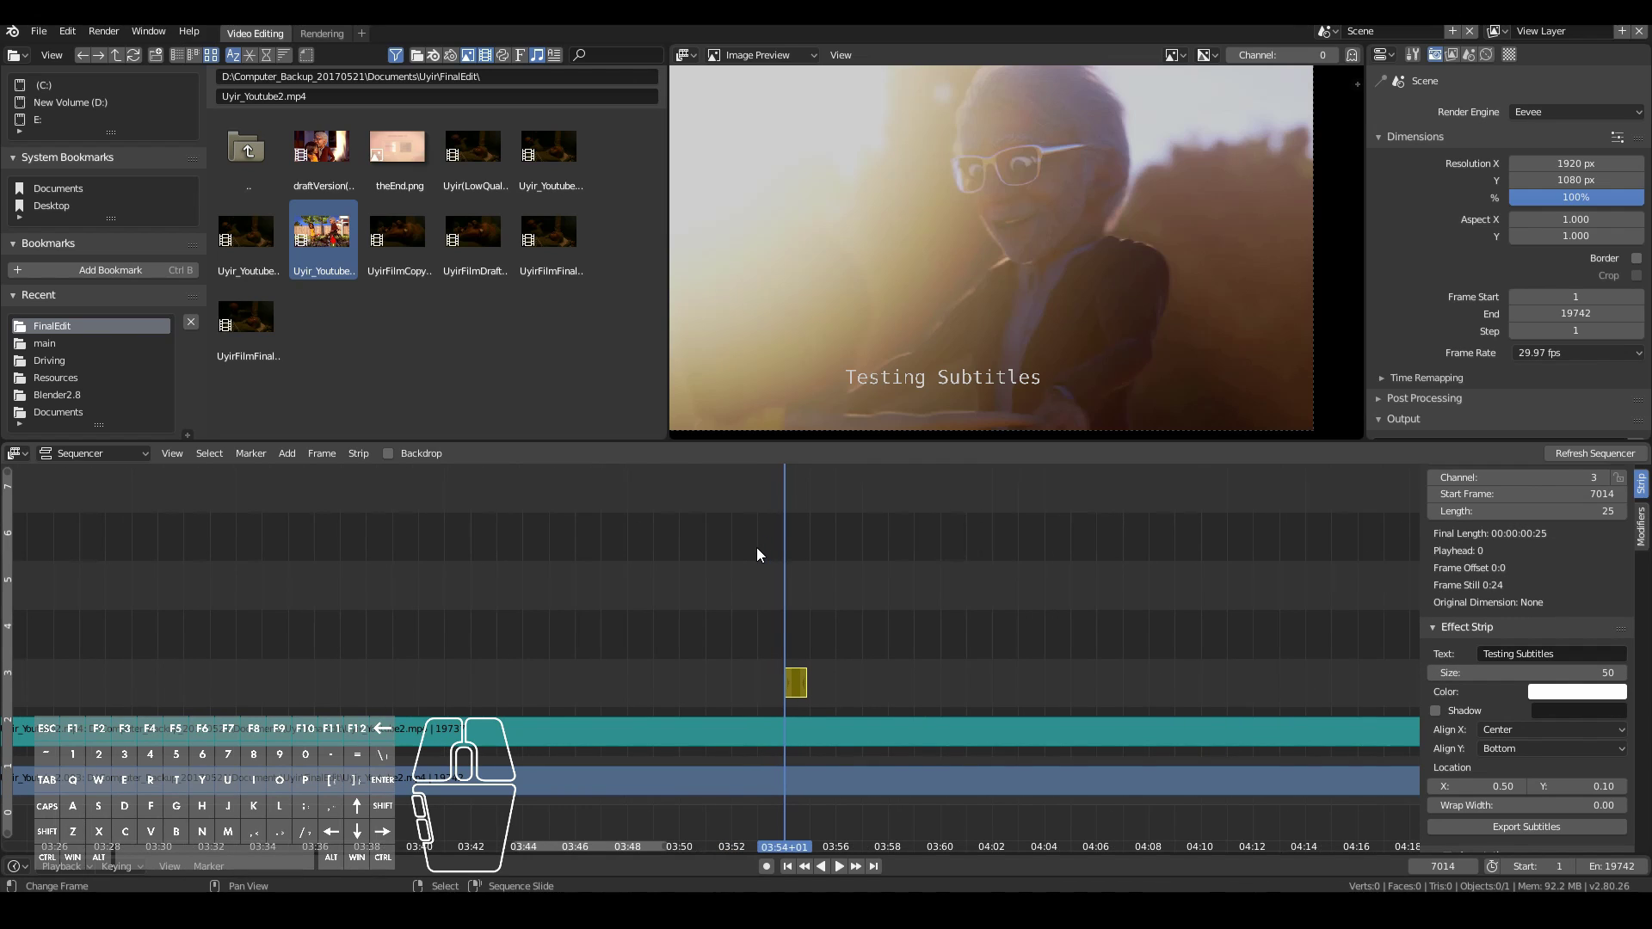
scroll(877, 627, down, 2)
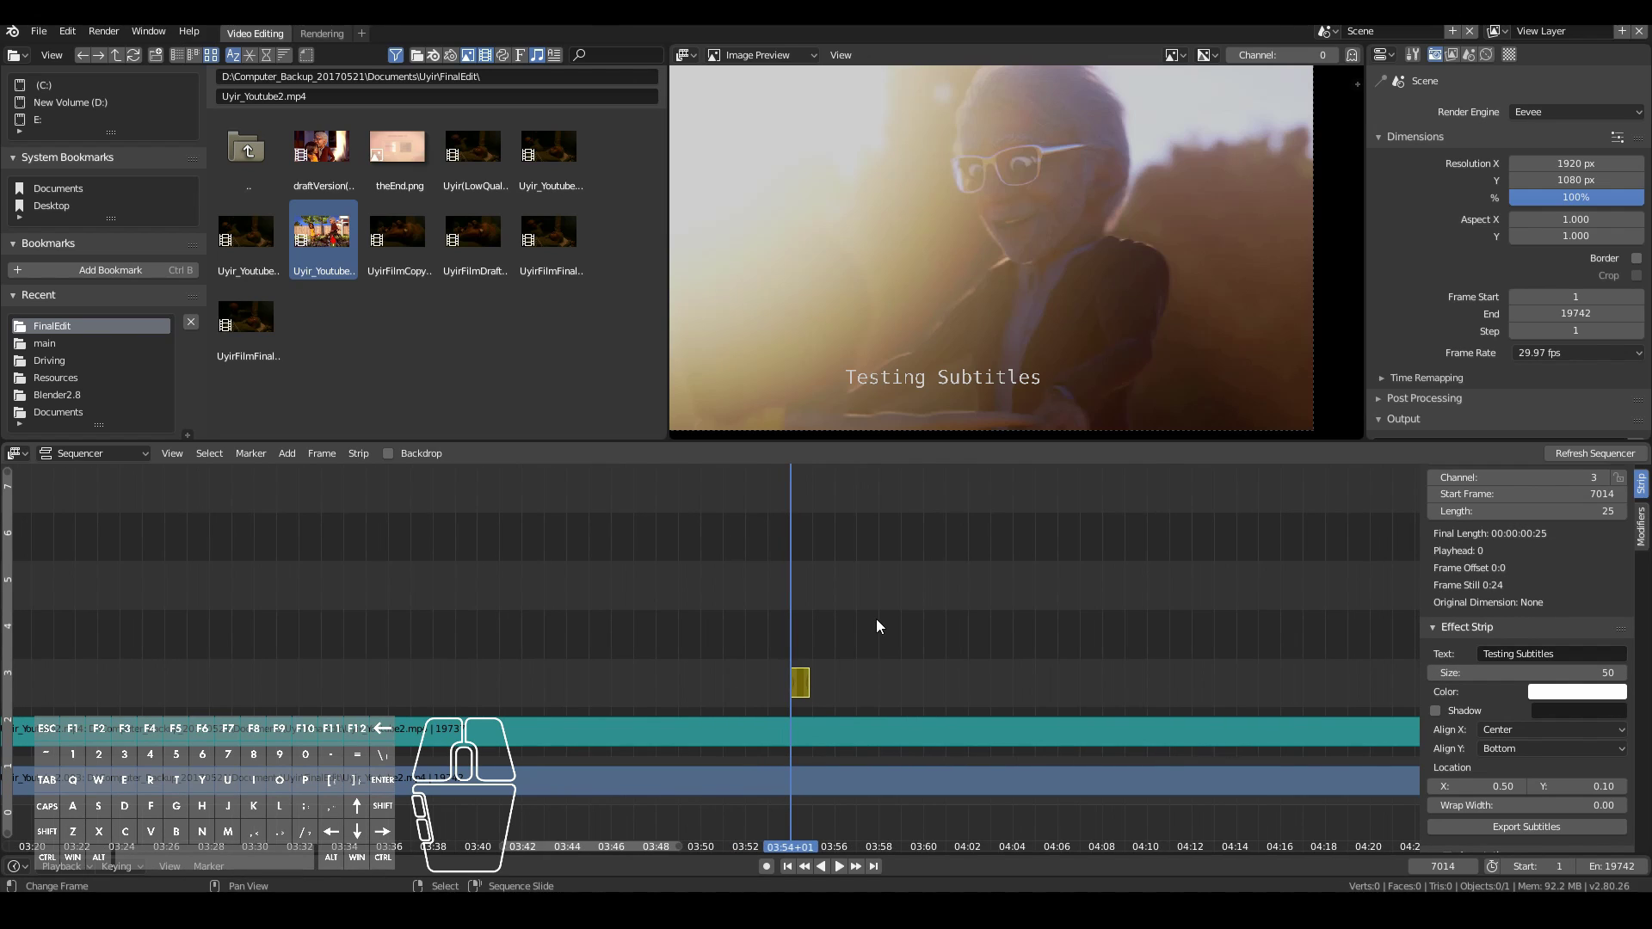
scroll(876, 620, down, 2)
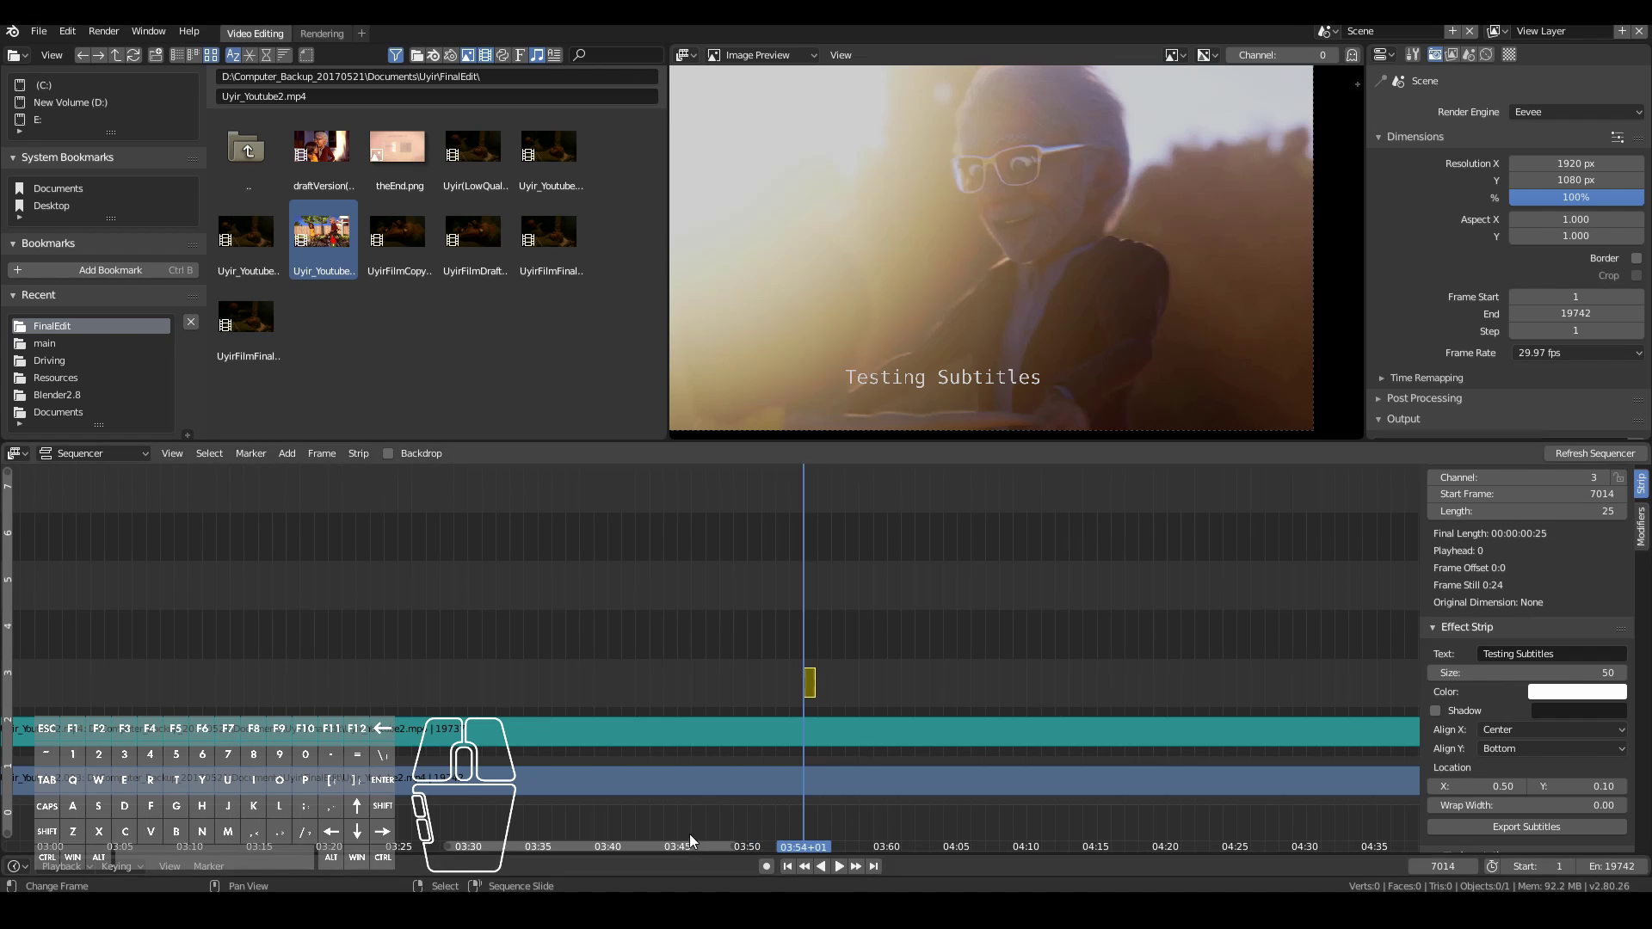
drag(671, 848, 670, 892)
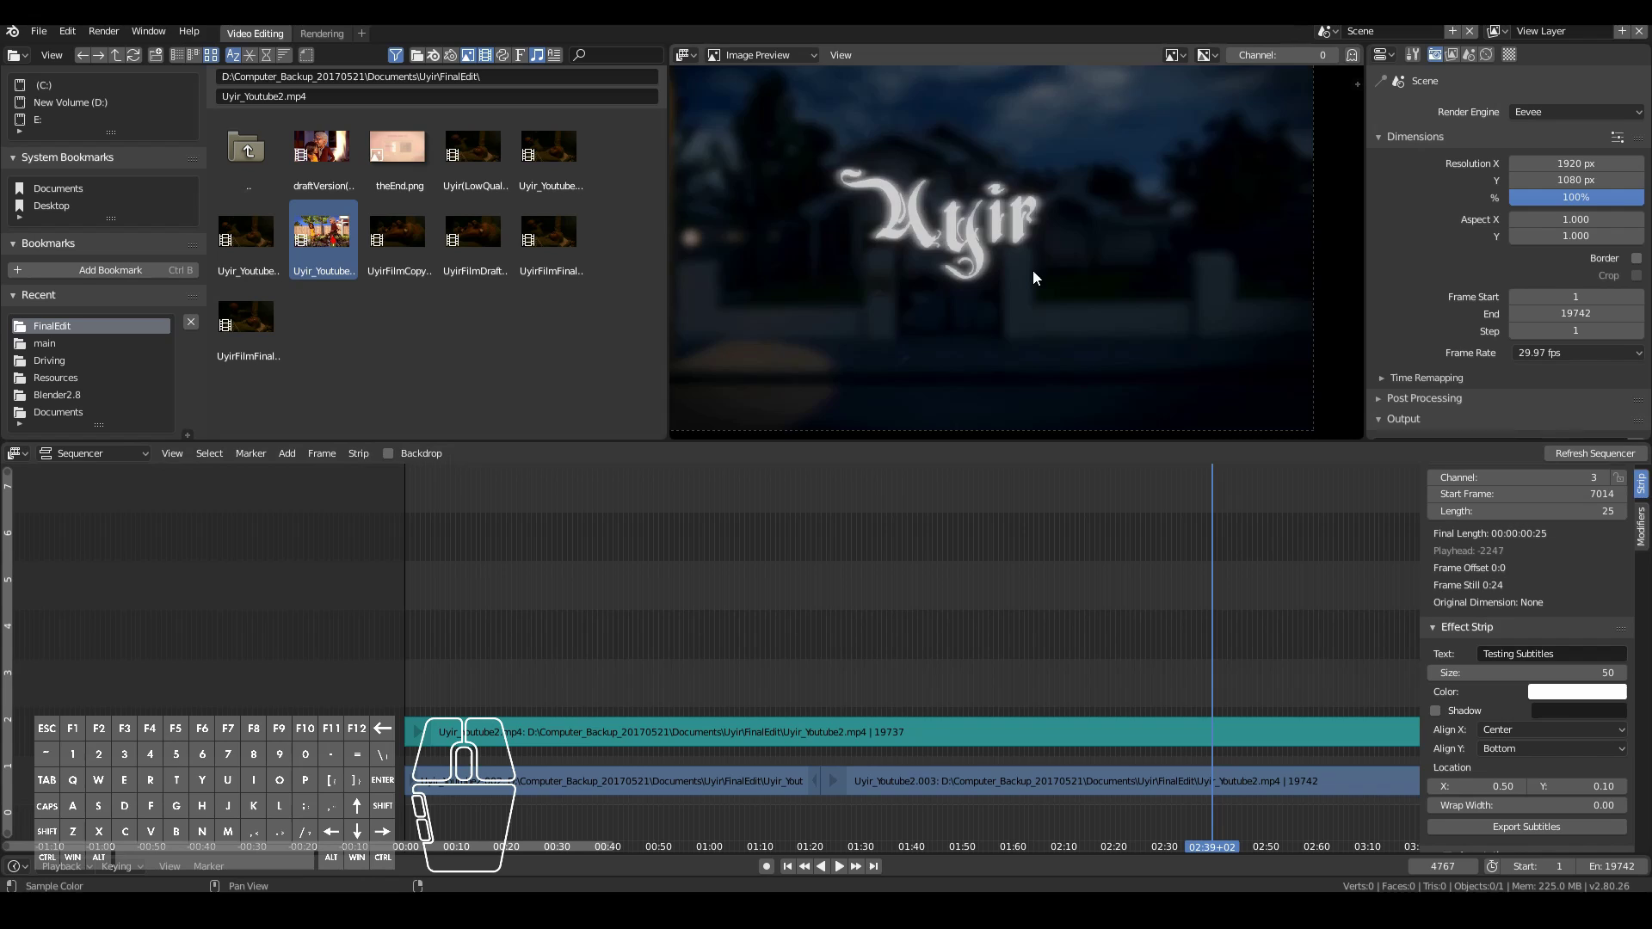
scroll(1034, 270, down, 2)
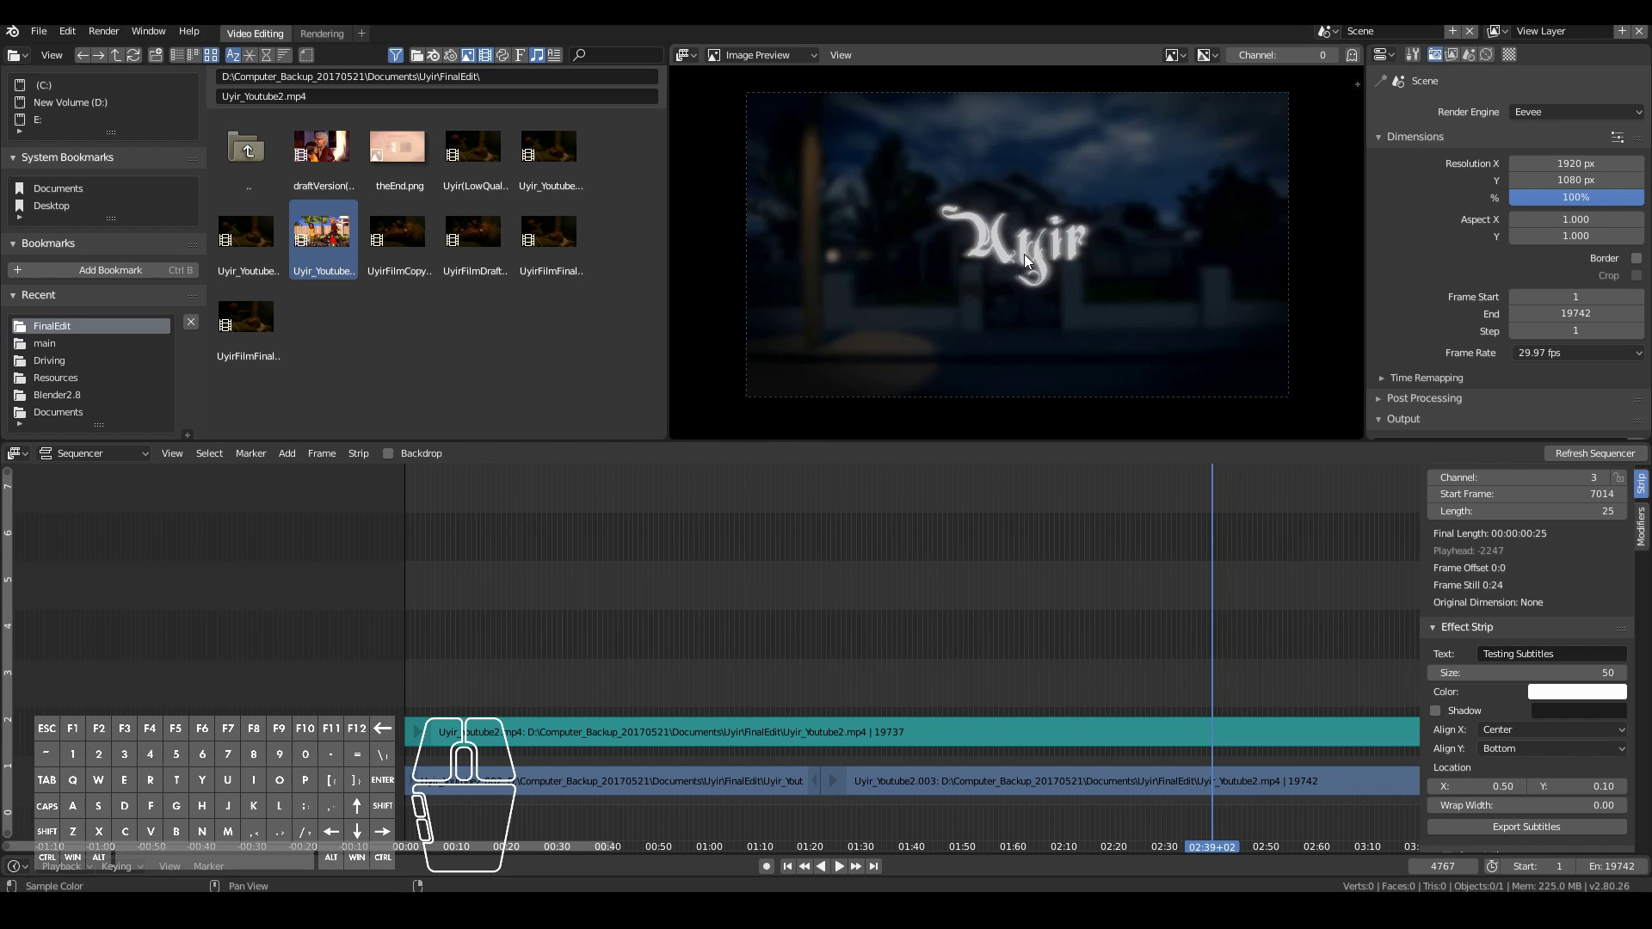
scroll(1027, 259, up, 3)
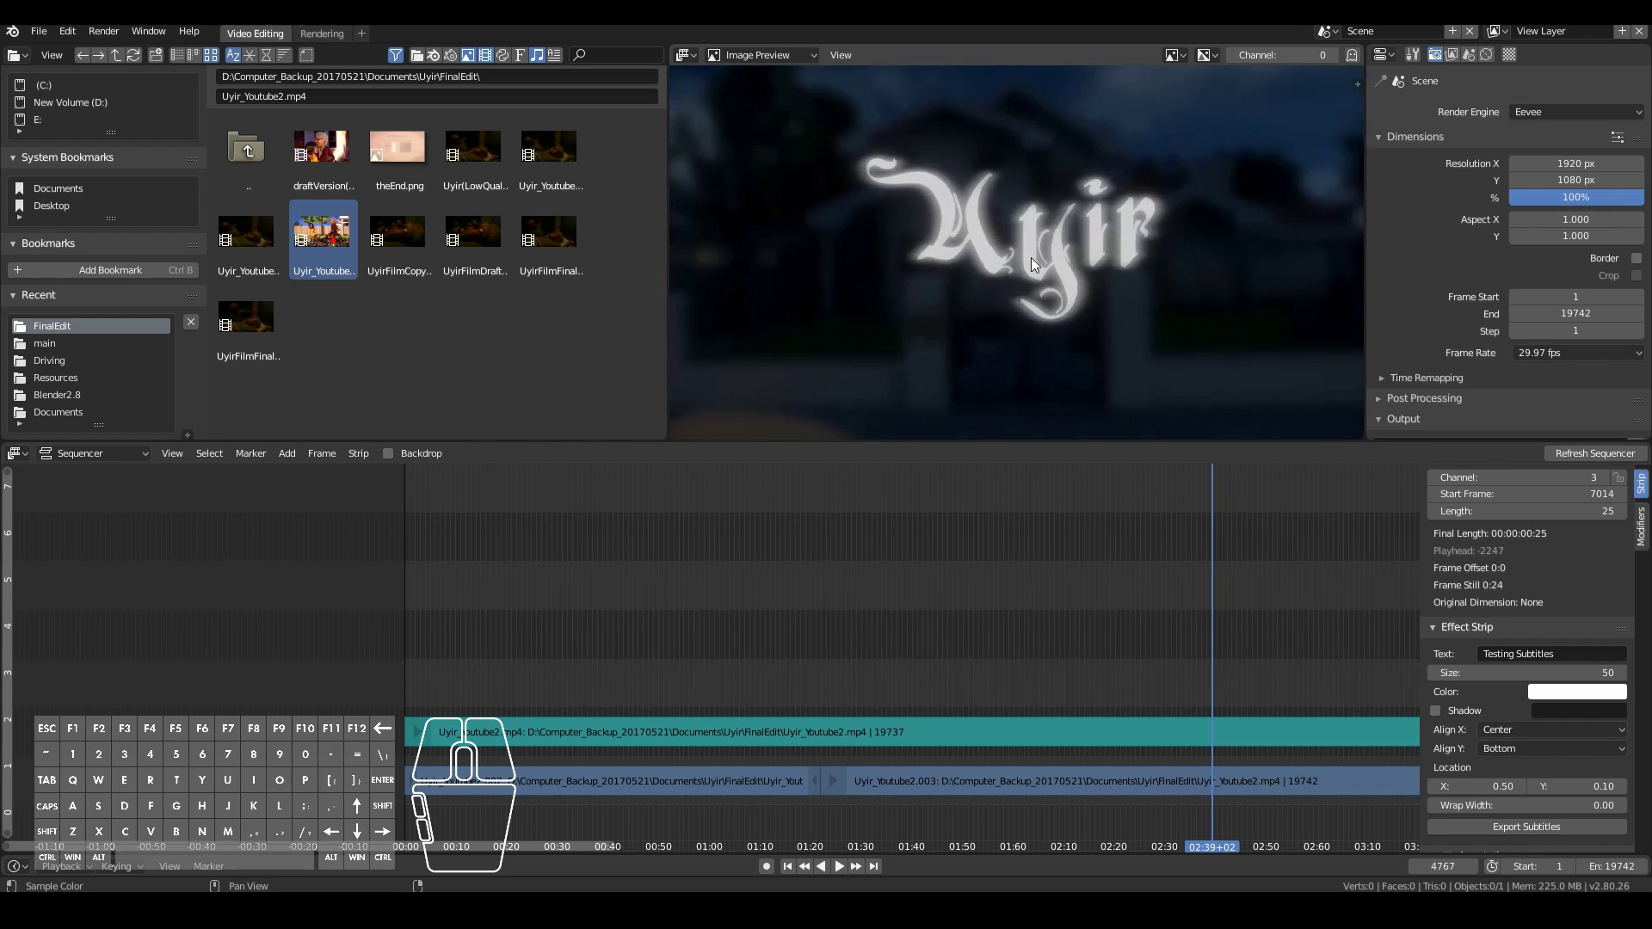
scroll(1107, 296, down, 2)
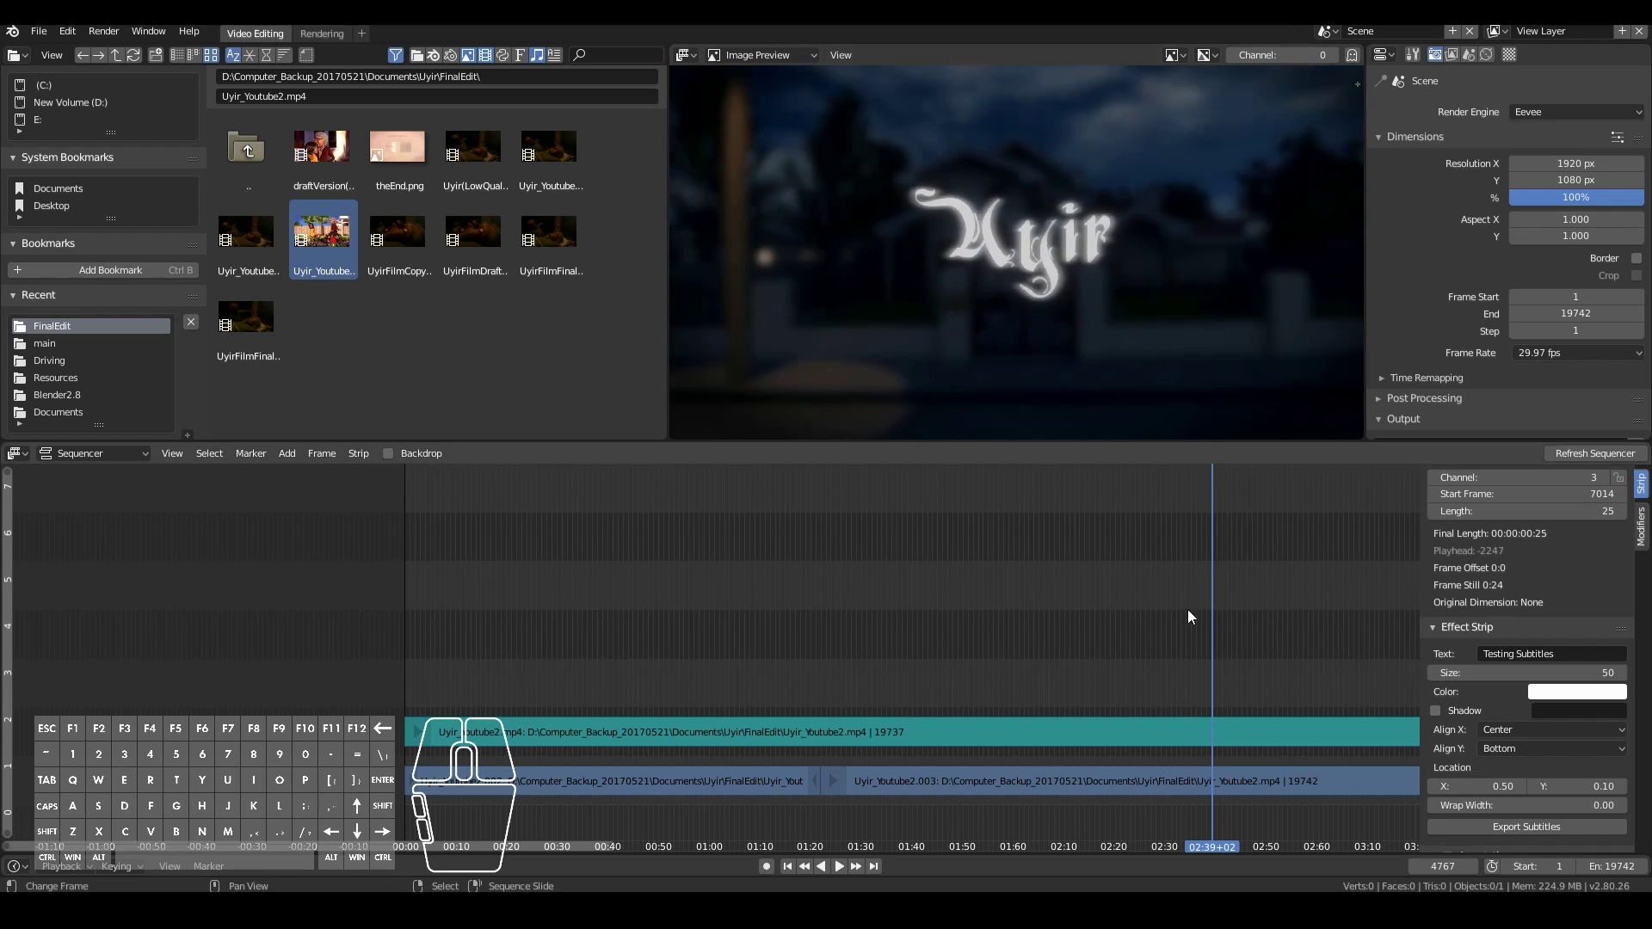
scroll(910, 274, down, 2)
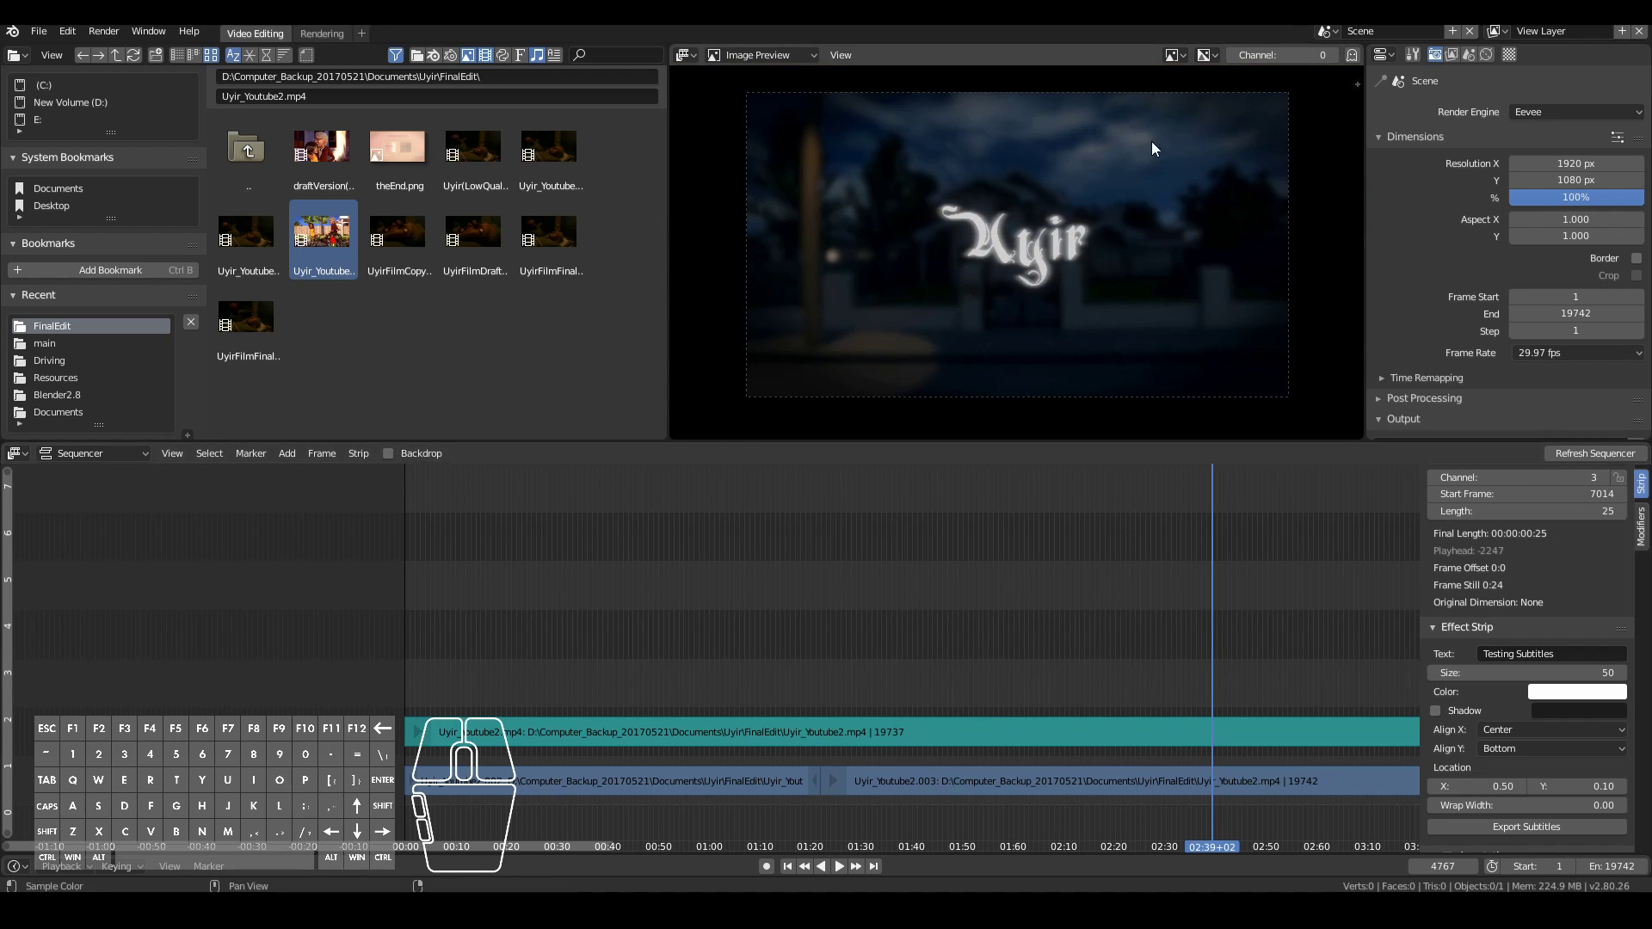
Step: Render the current title frame as a still in the Rendering workspace and close the render window
scroll(1006, 614, down, 3)
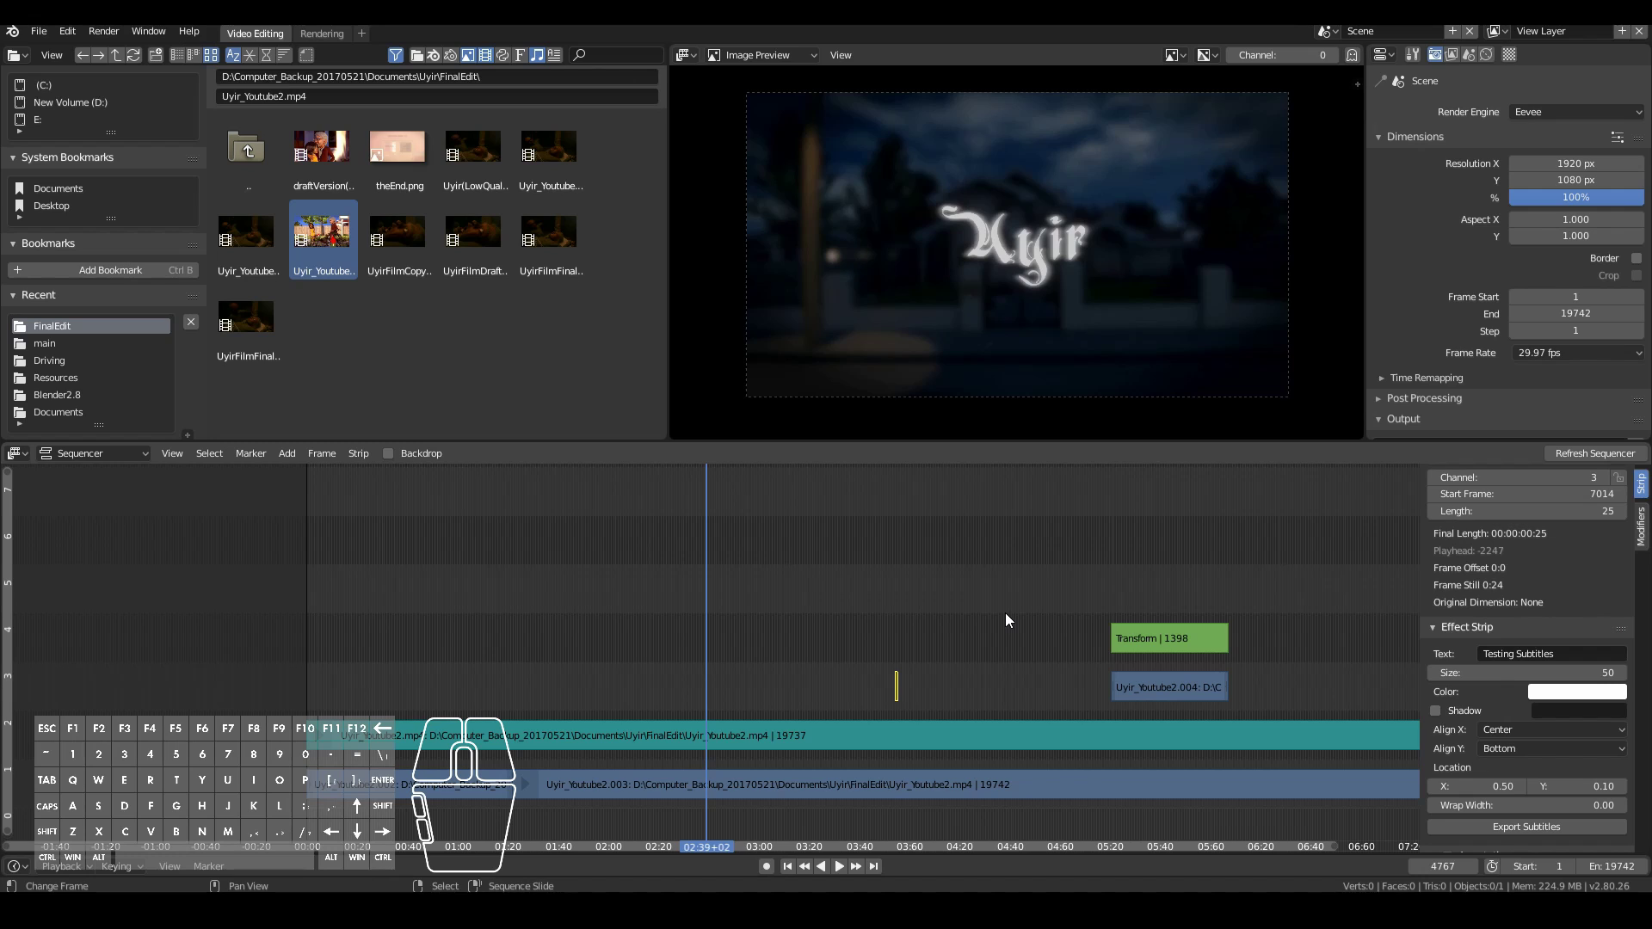
scroll(1004, 612, down, 4)
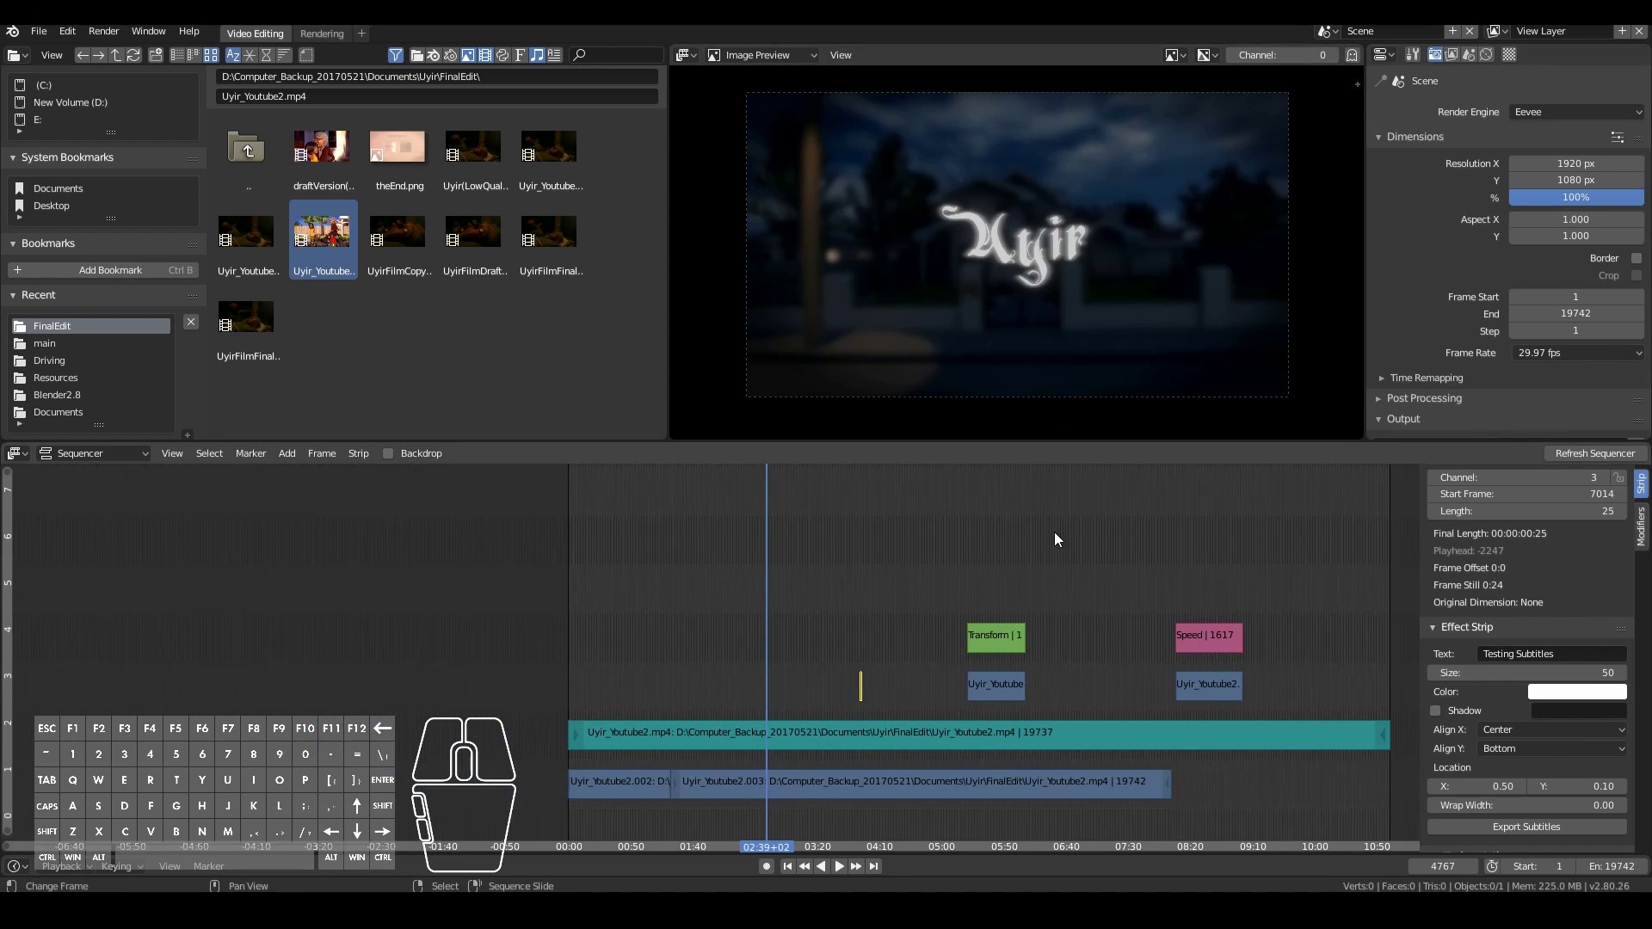
click(323, 32)
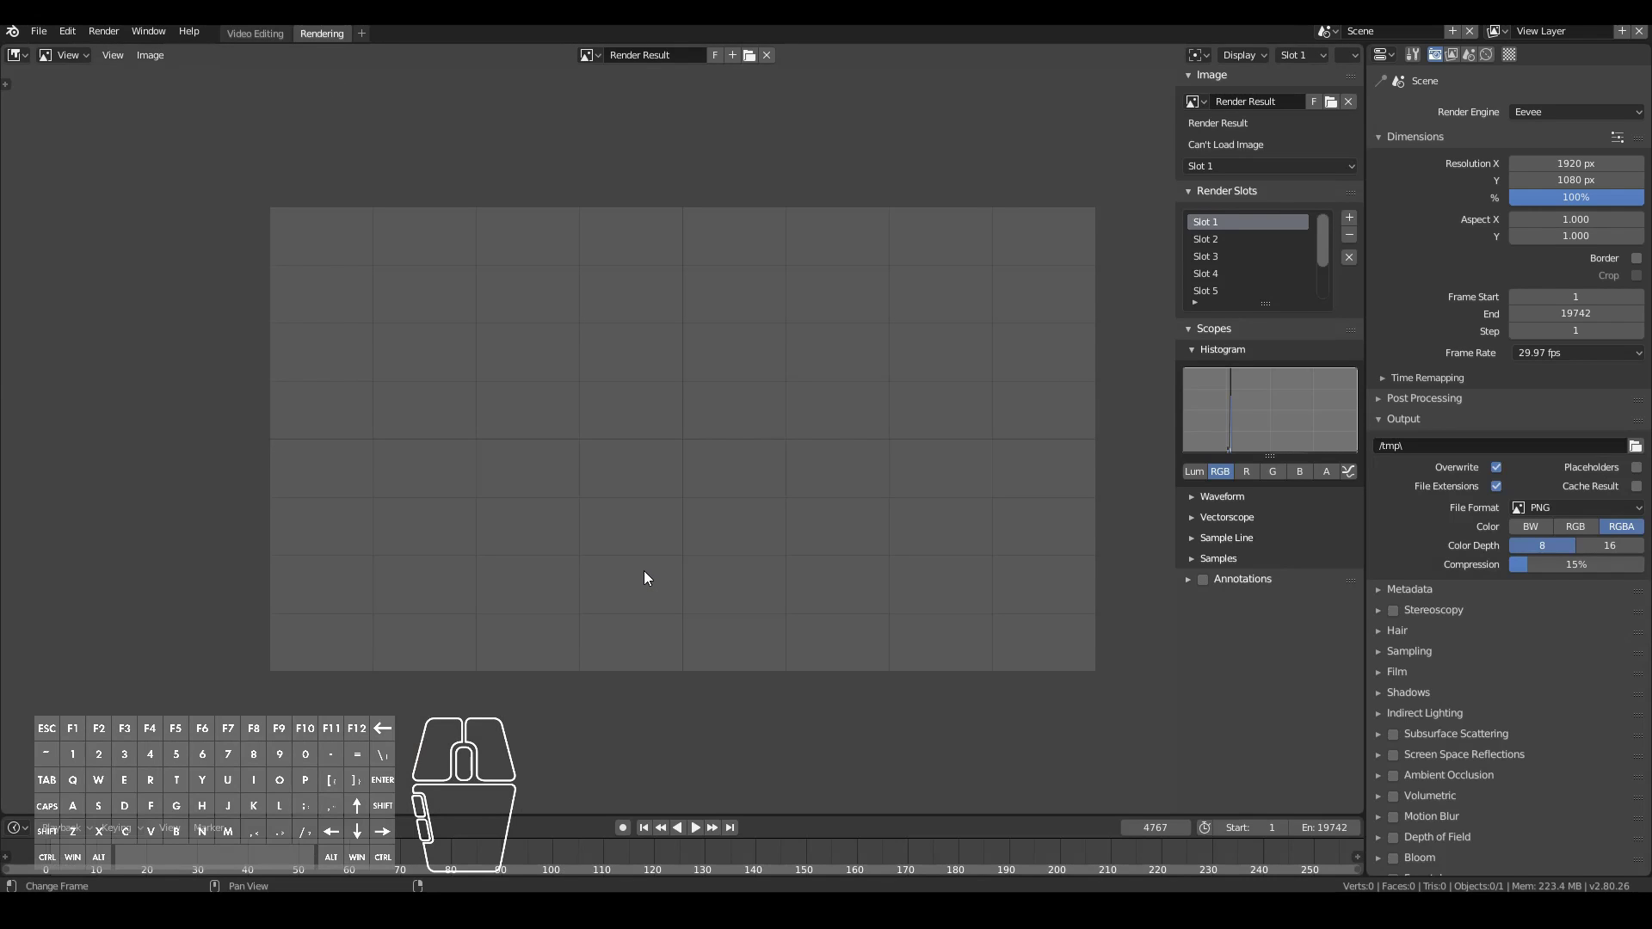
key(F12)
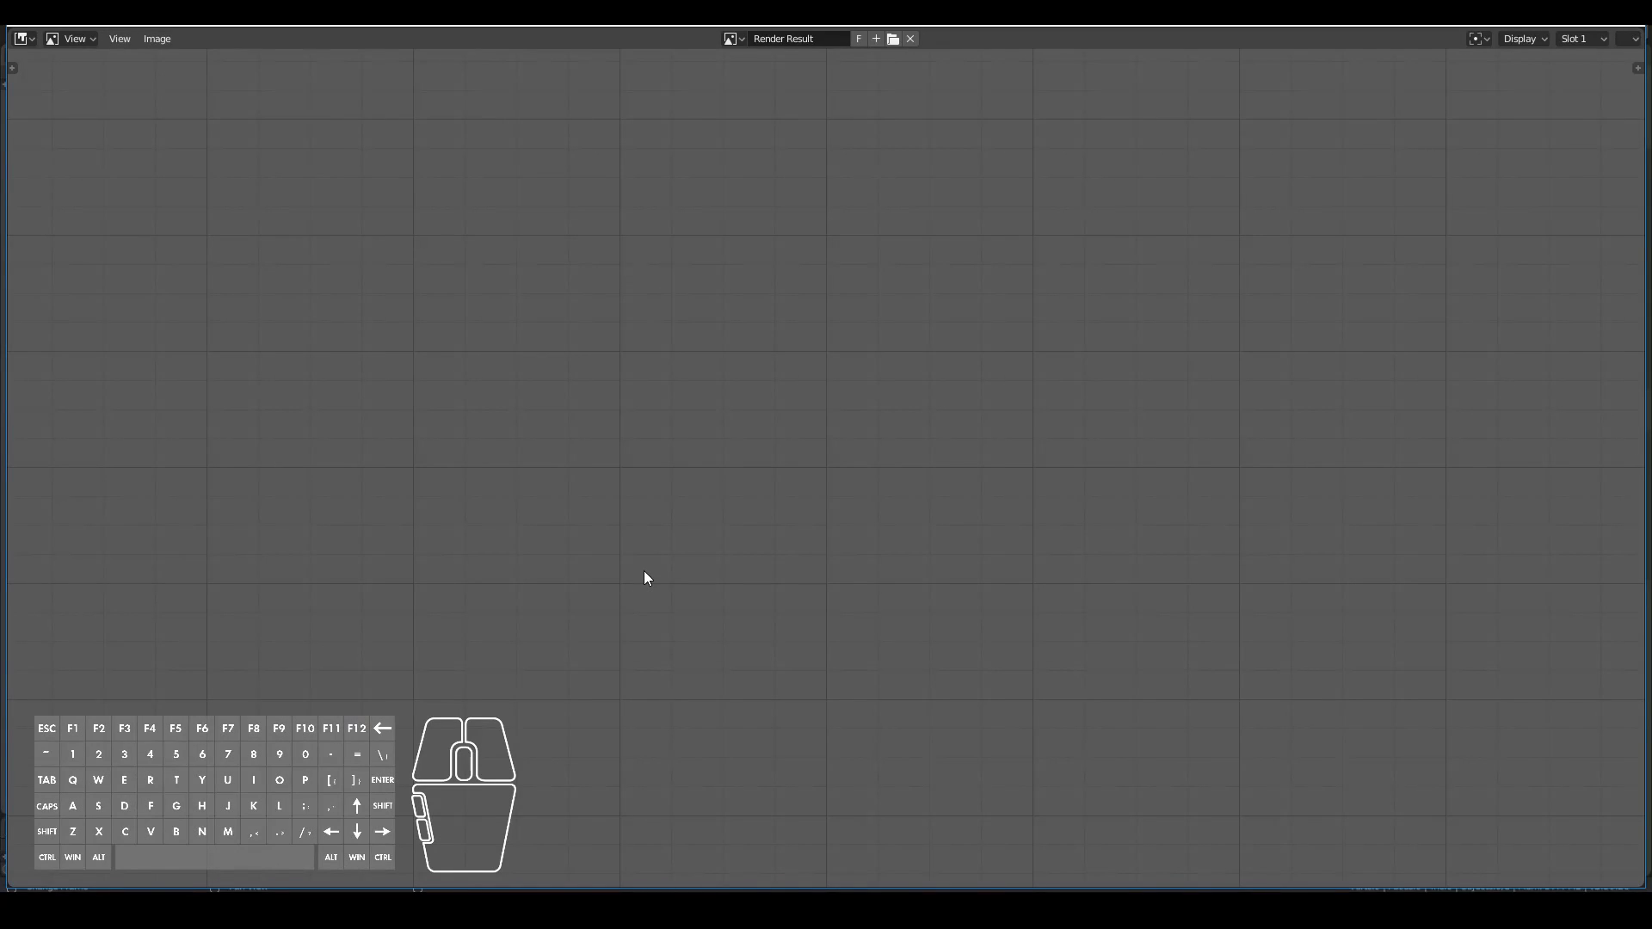
scroll(646, 571, up, 1)
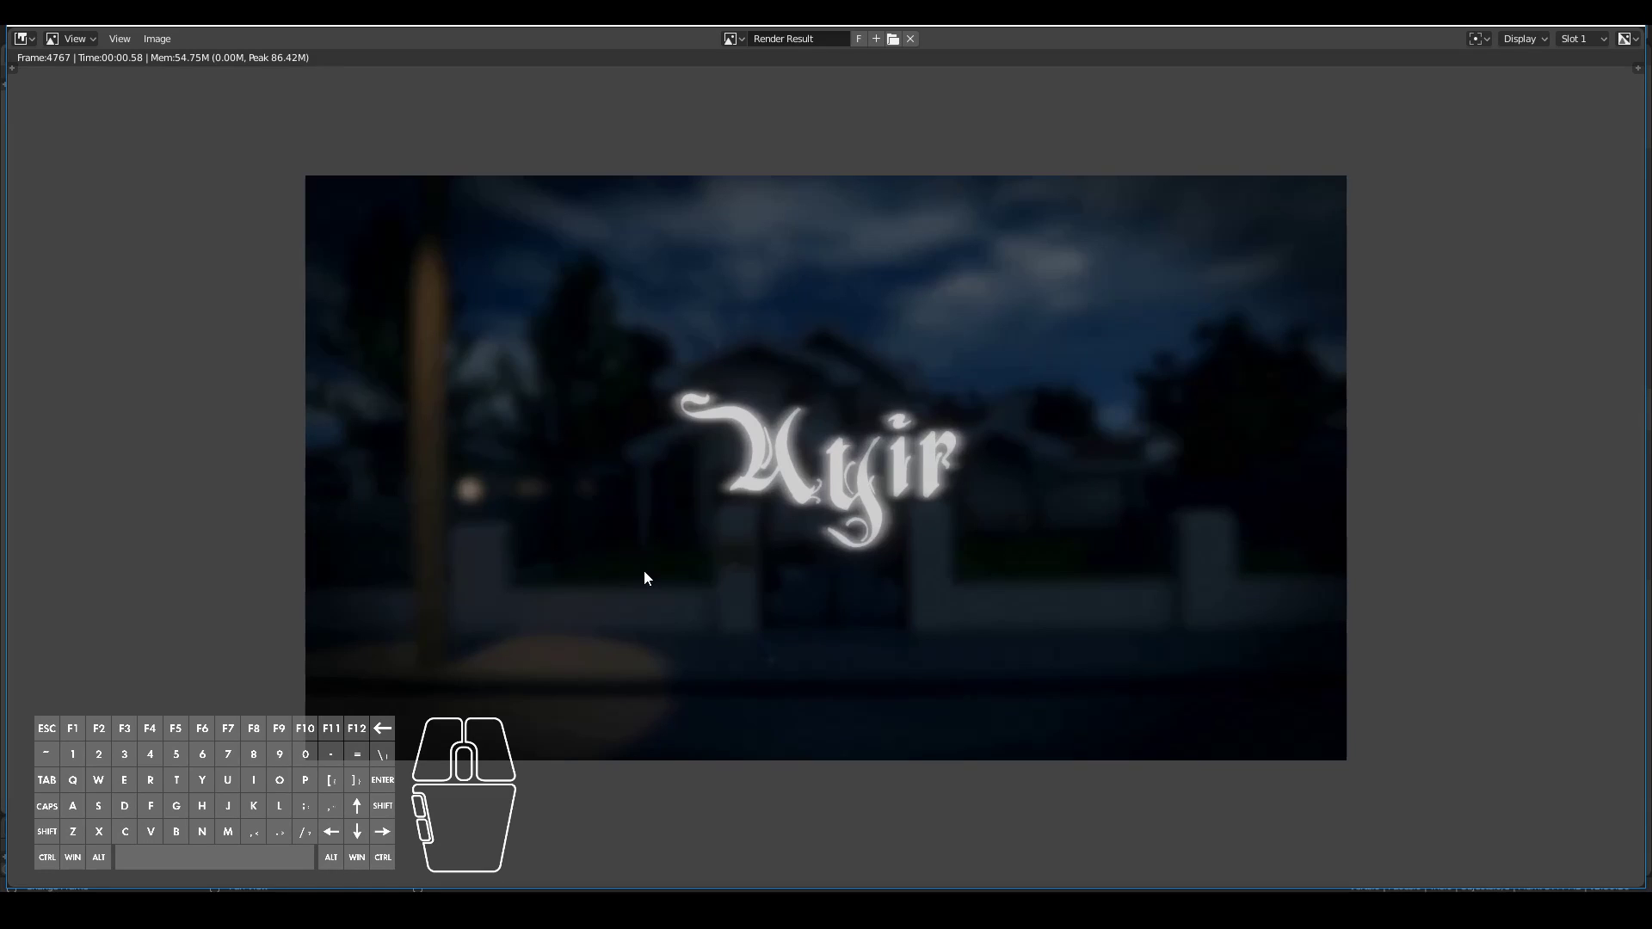
key(Escape)
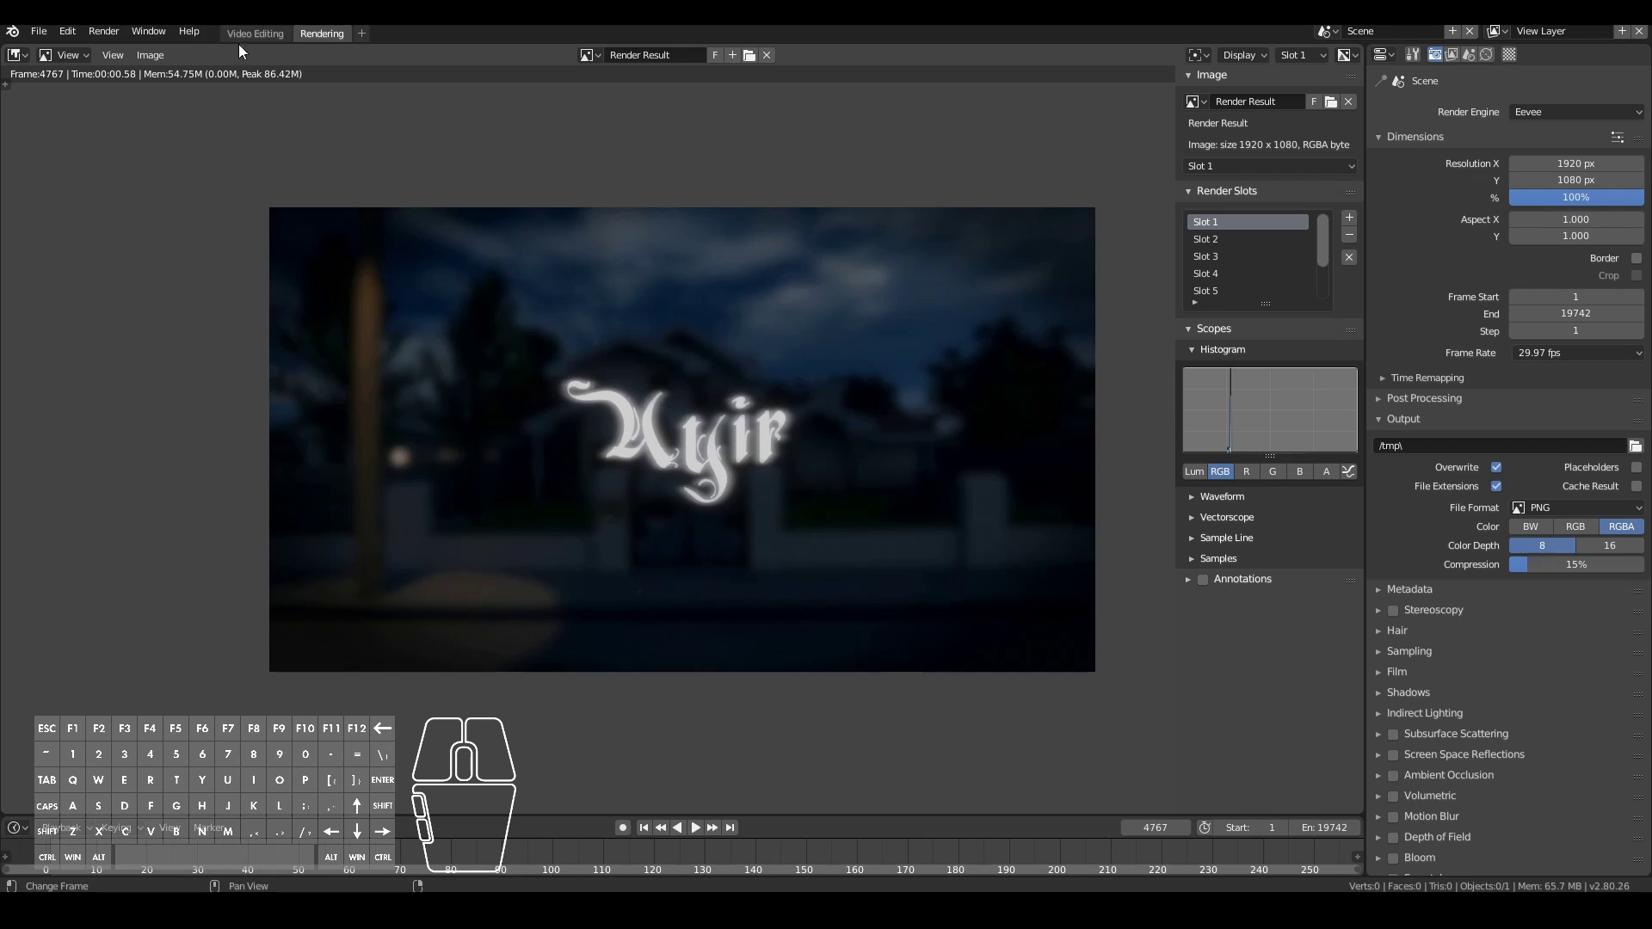
Step: Select the Uyir_Youtube2.003 strip in the Video Editing workspace to view its original dimensions, and return to the Rendering workspace
click(255, 34)
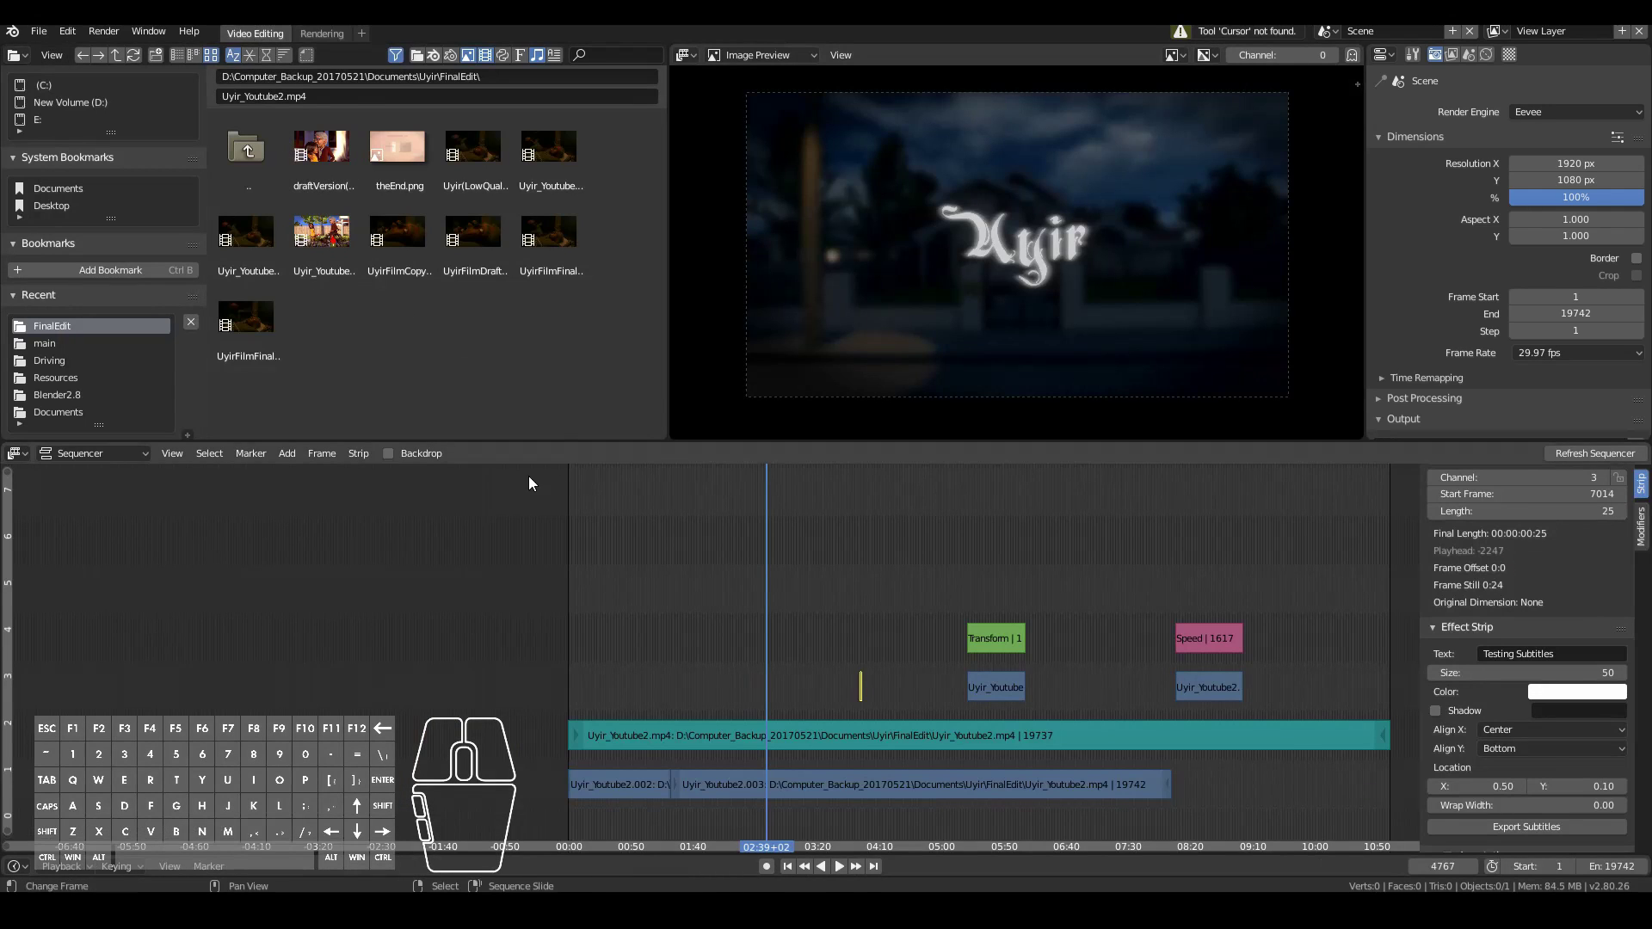
click(812, 783)
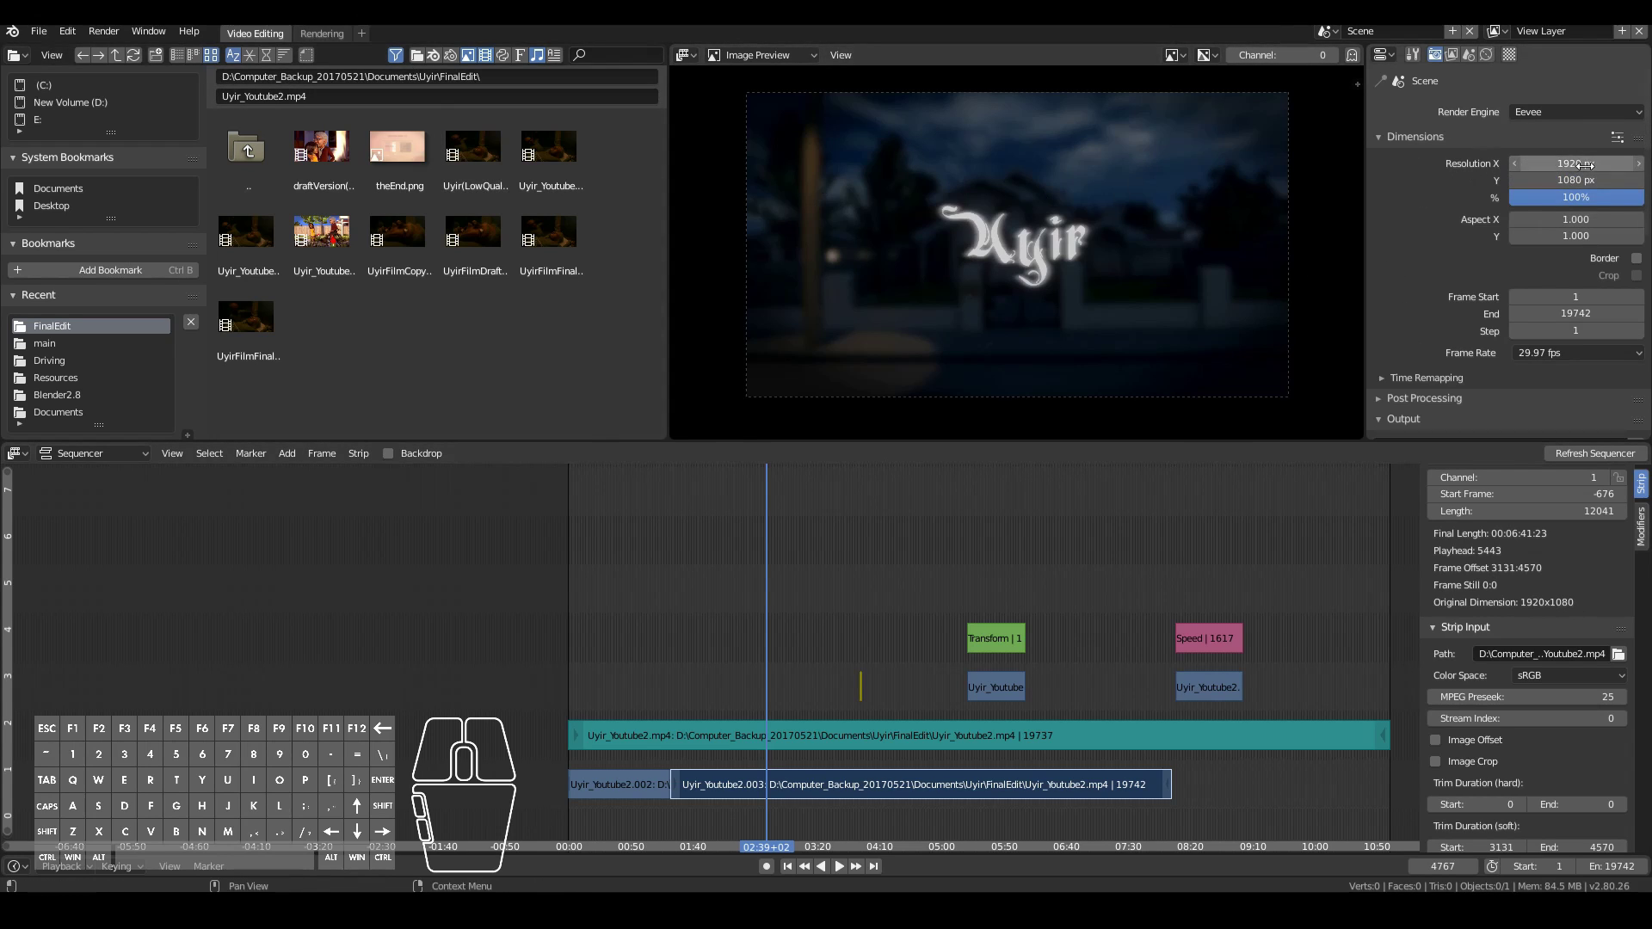
key(ctrl+Page_Up)
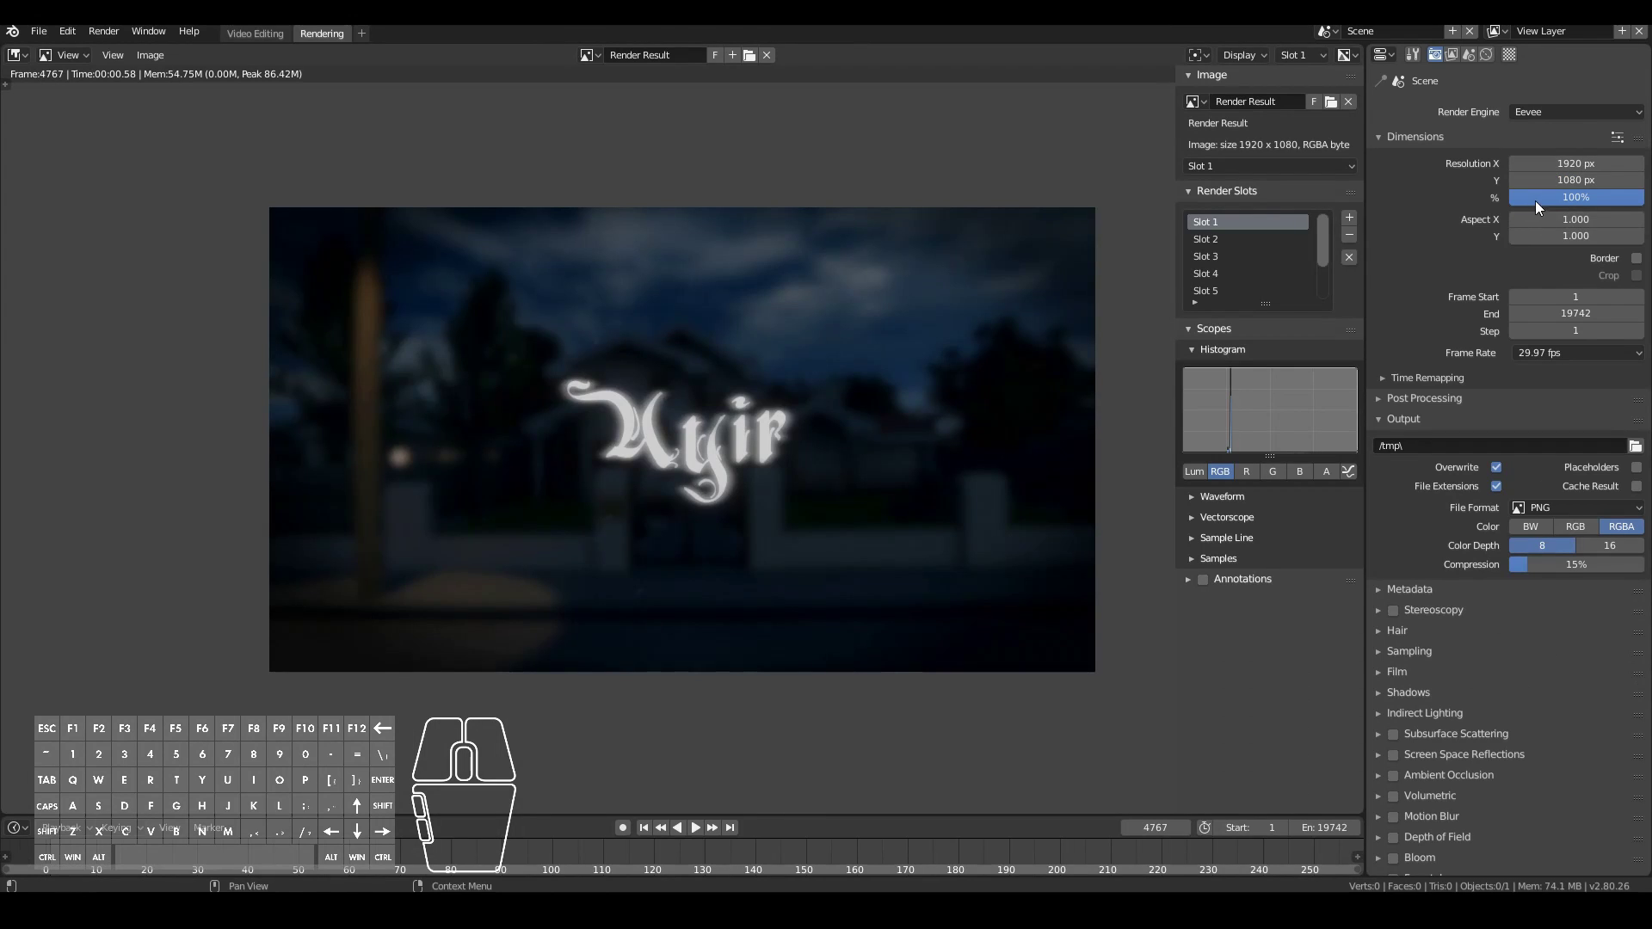
Step: Set the render resolution percentage to 38 and render the current frame again
click(1597, 197)
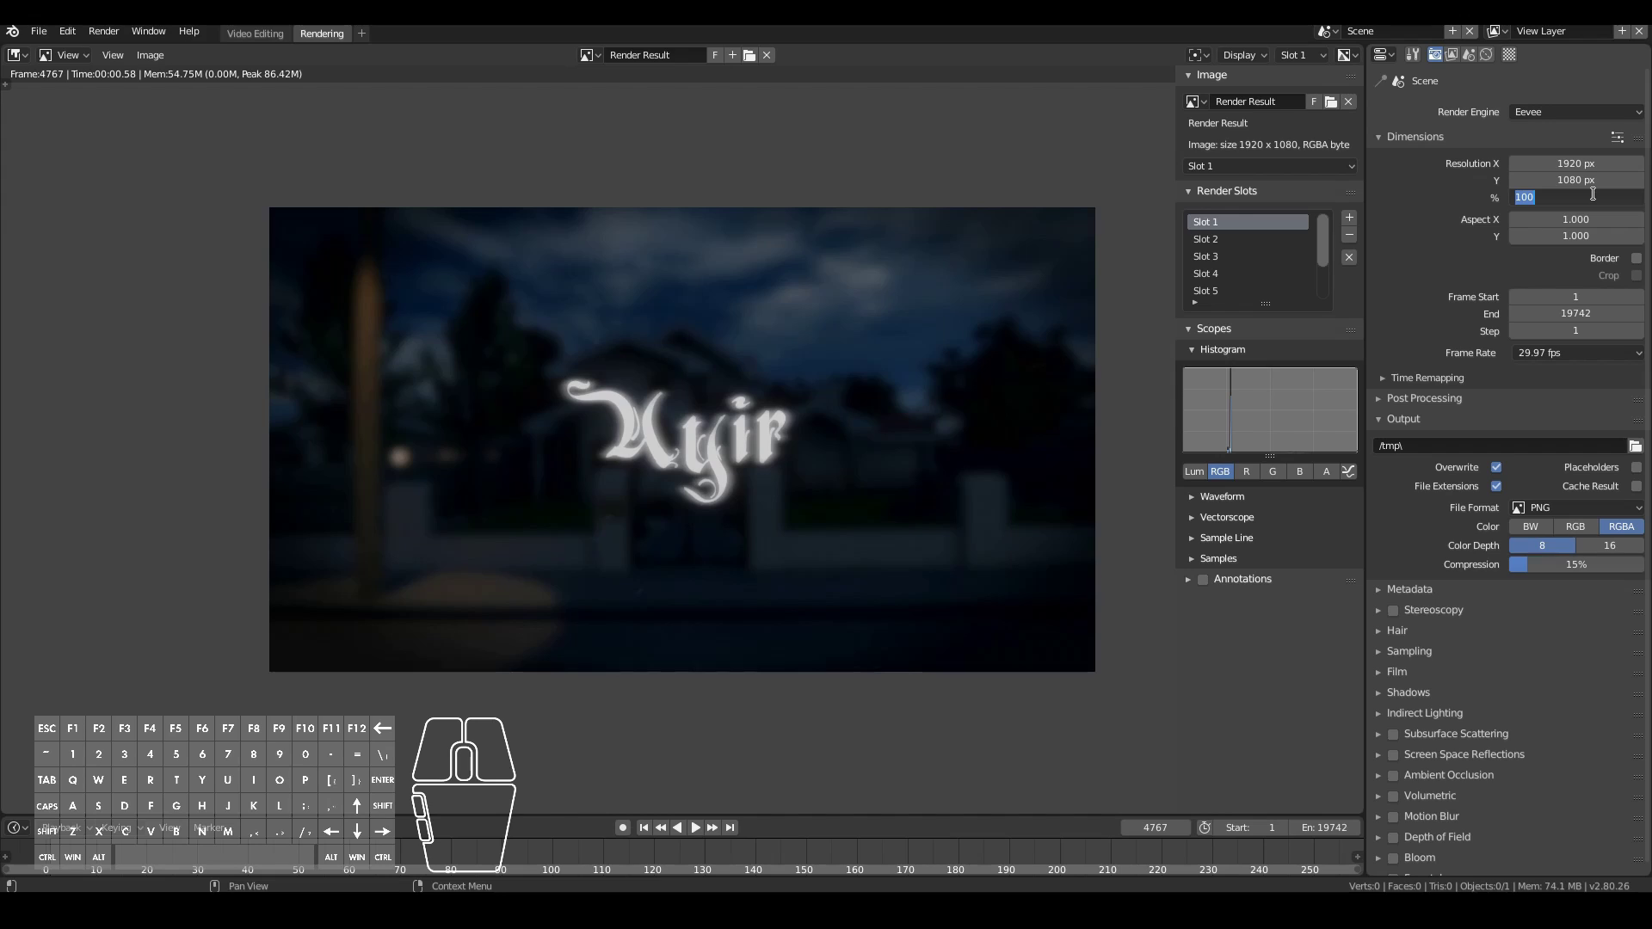
text(38)
key(Return)
key(F12)
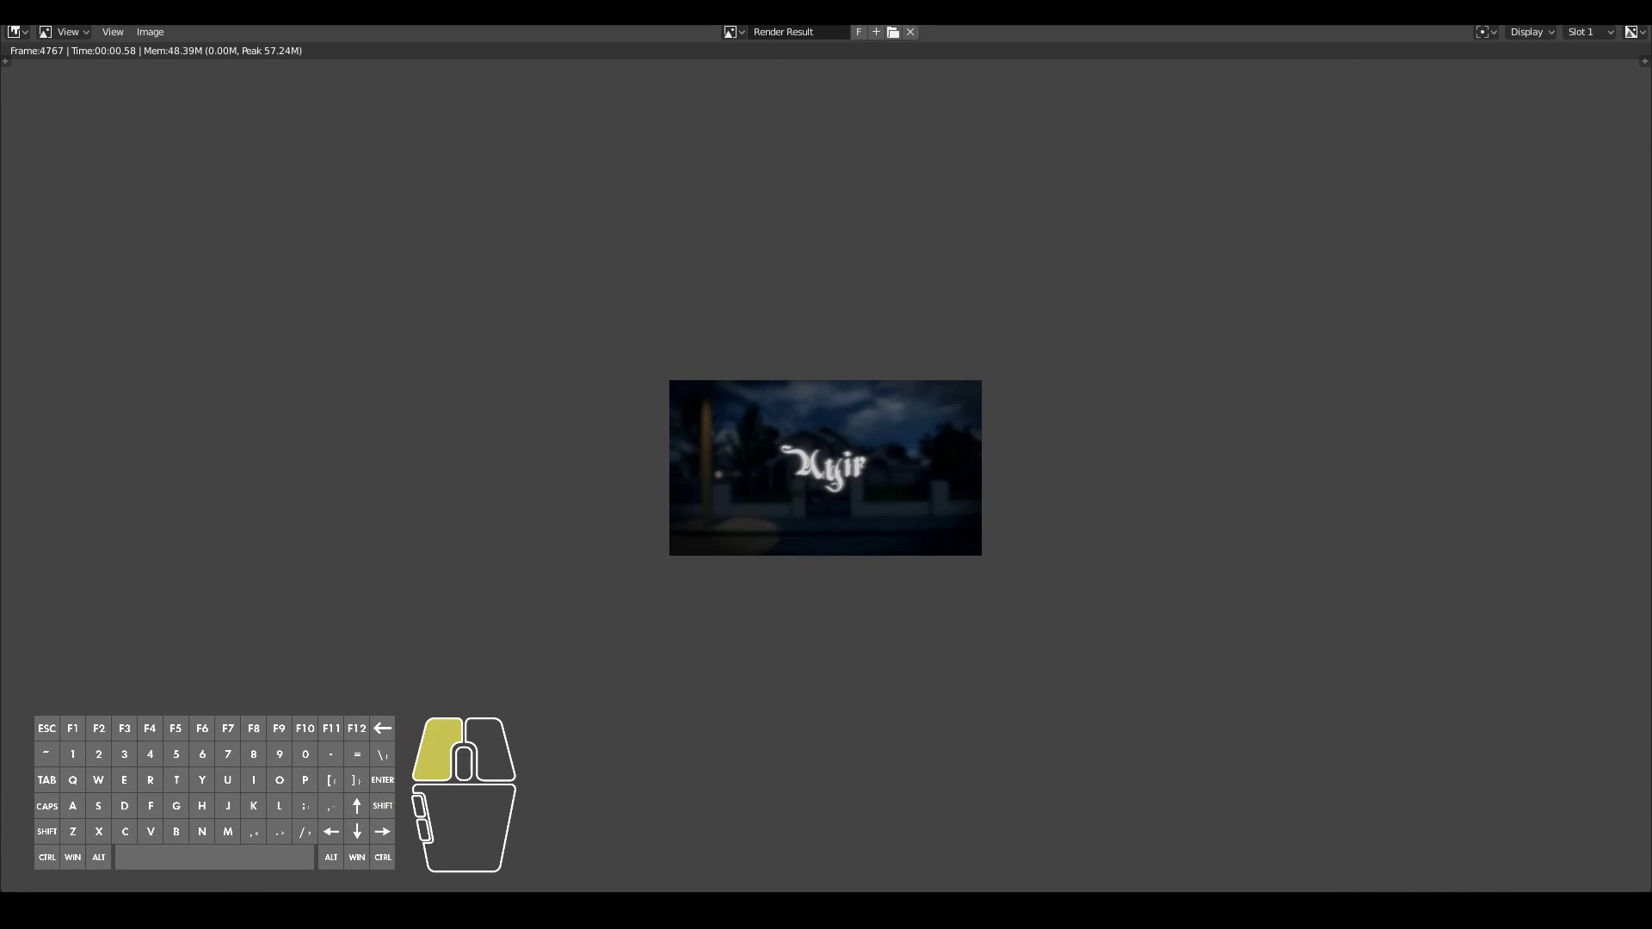
Step: Close the finished render and set the output resolution percentage to 100
key(Escape)
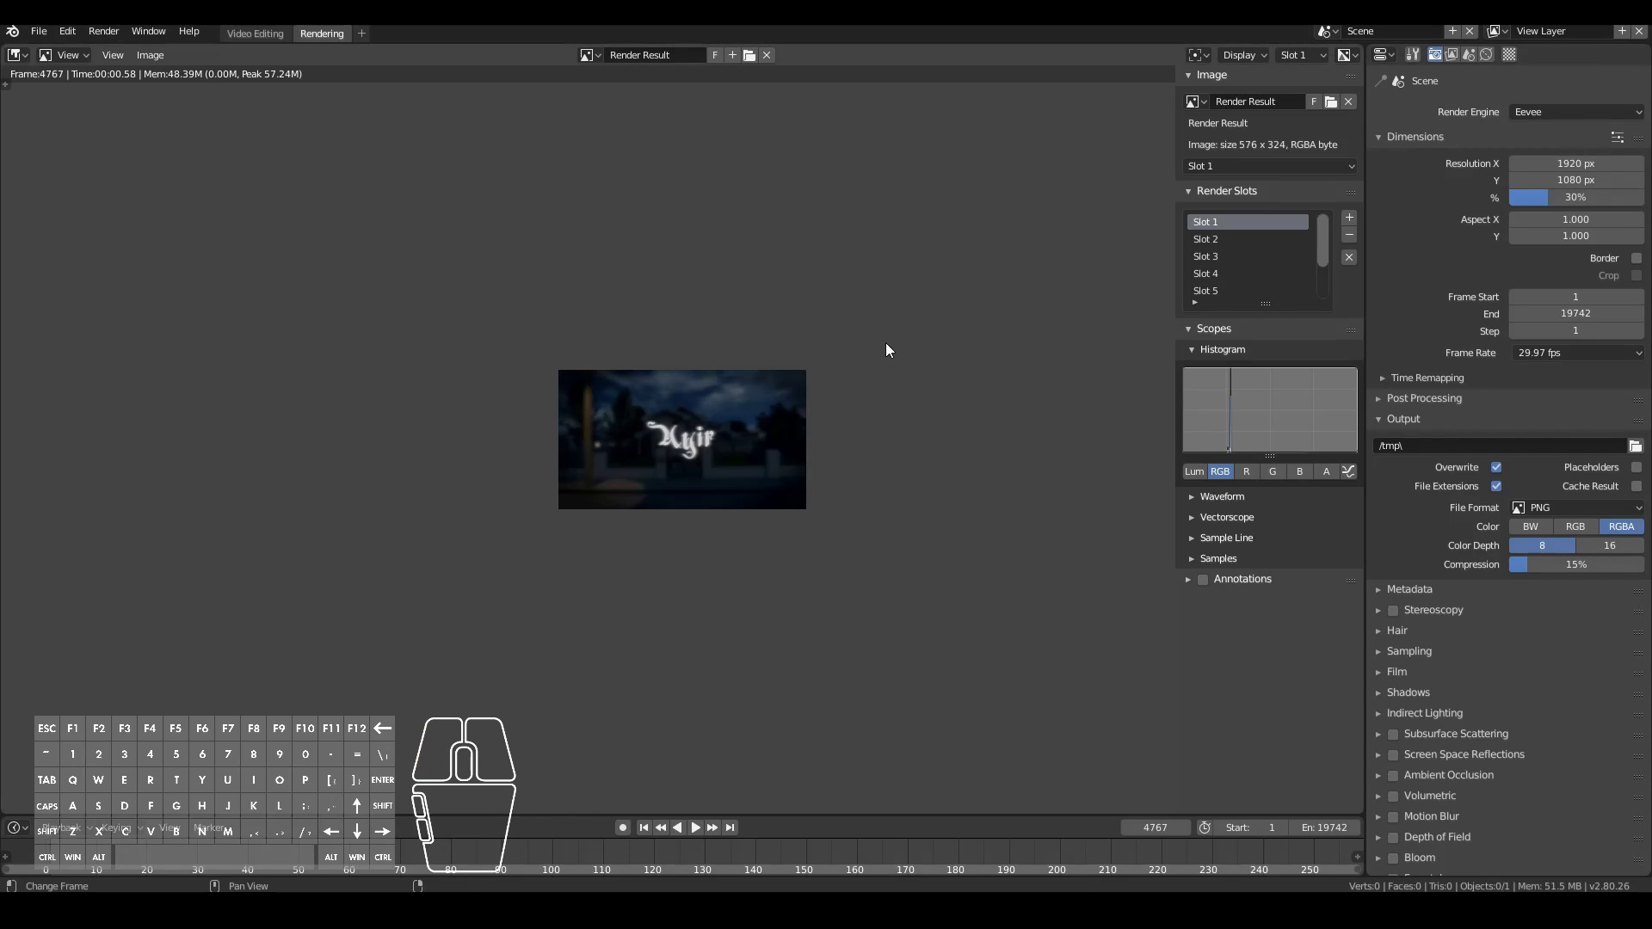
click(1534, 198)
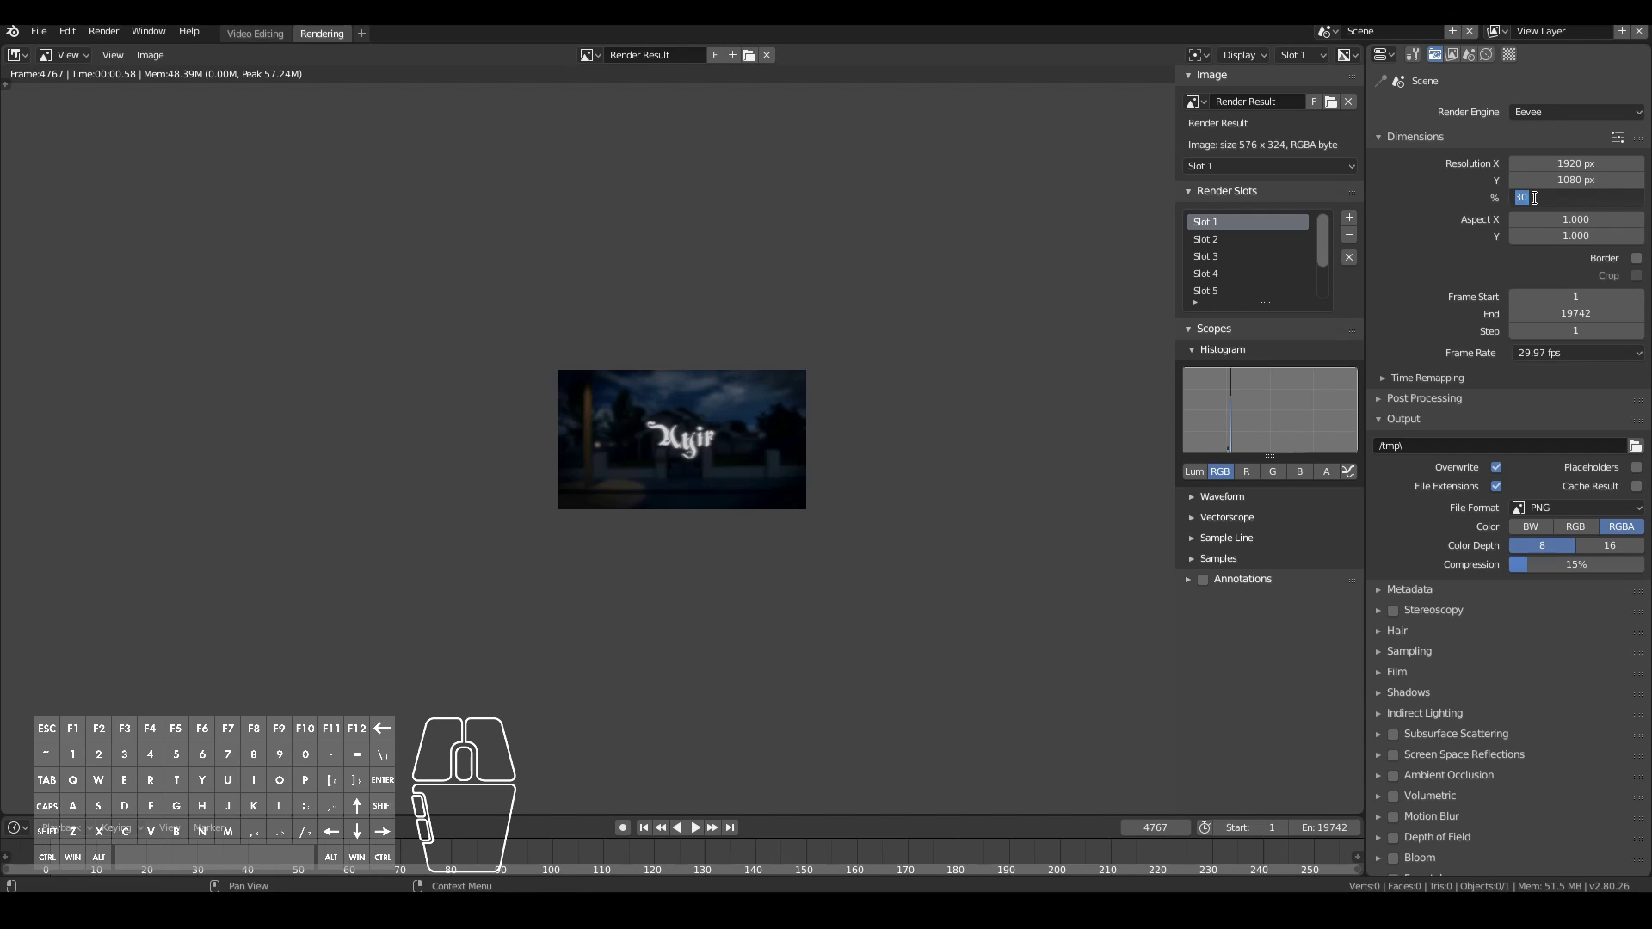
text(100)
key(Return)
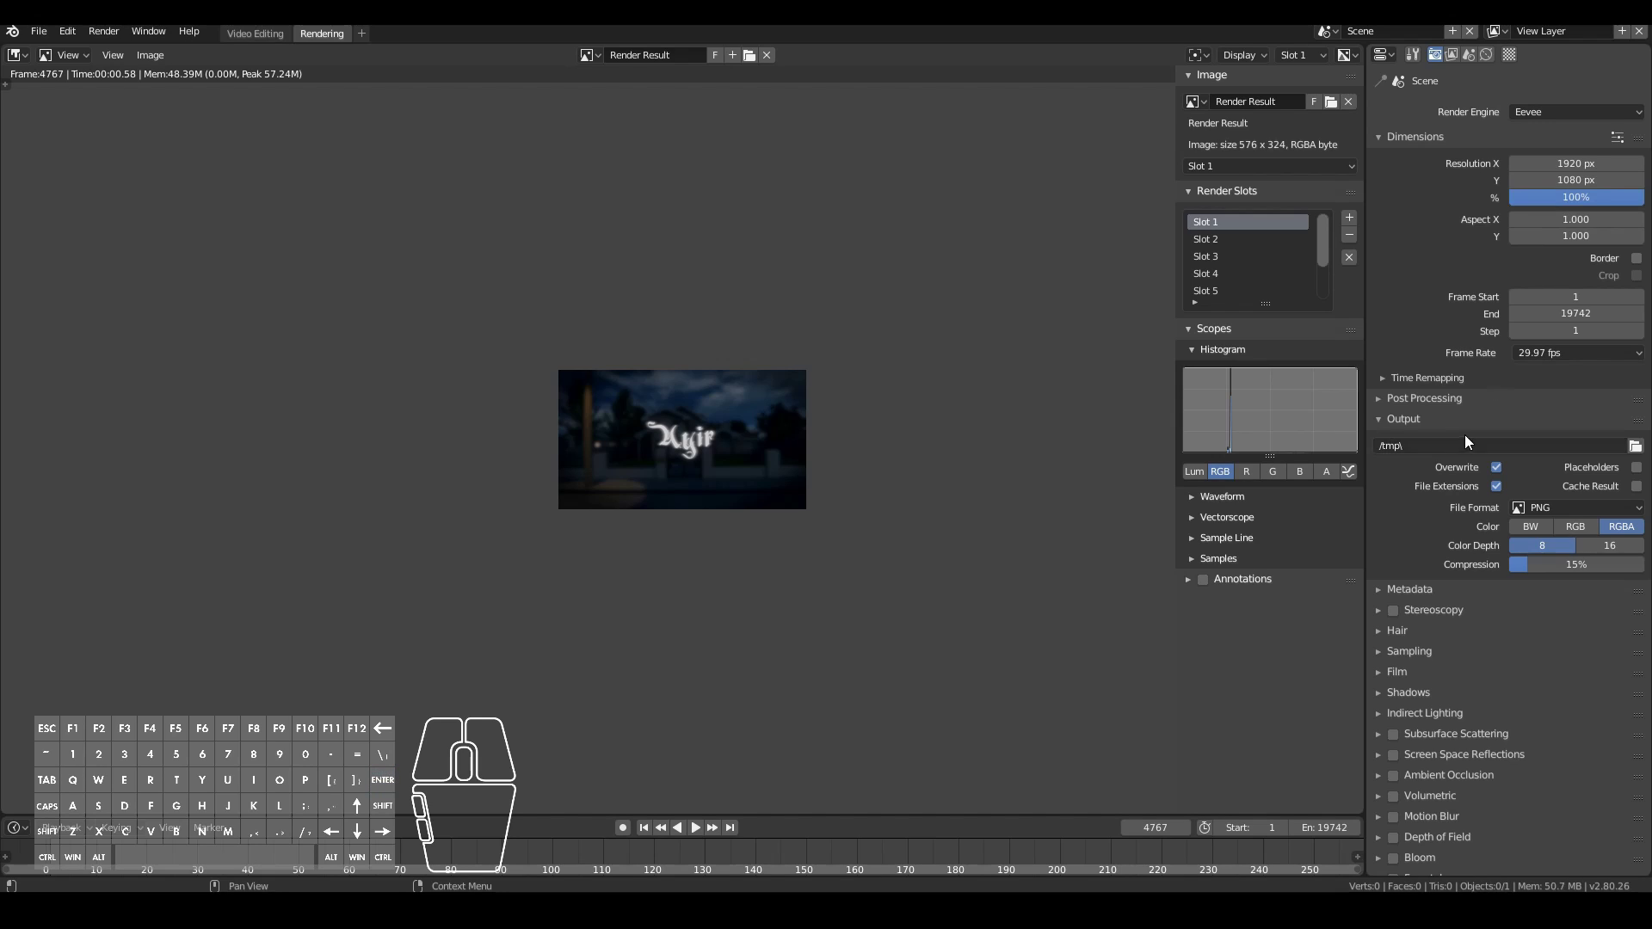
Step: Review the edited sequence in the Video Editing workspace and return to the Rendering workspace
click(1537, 355)
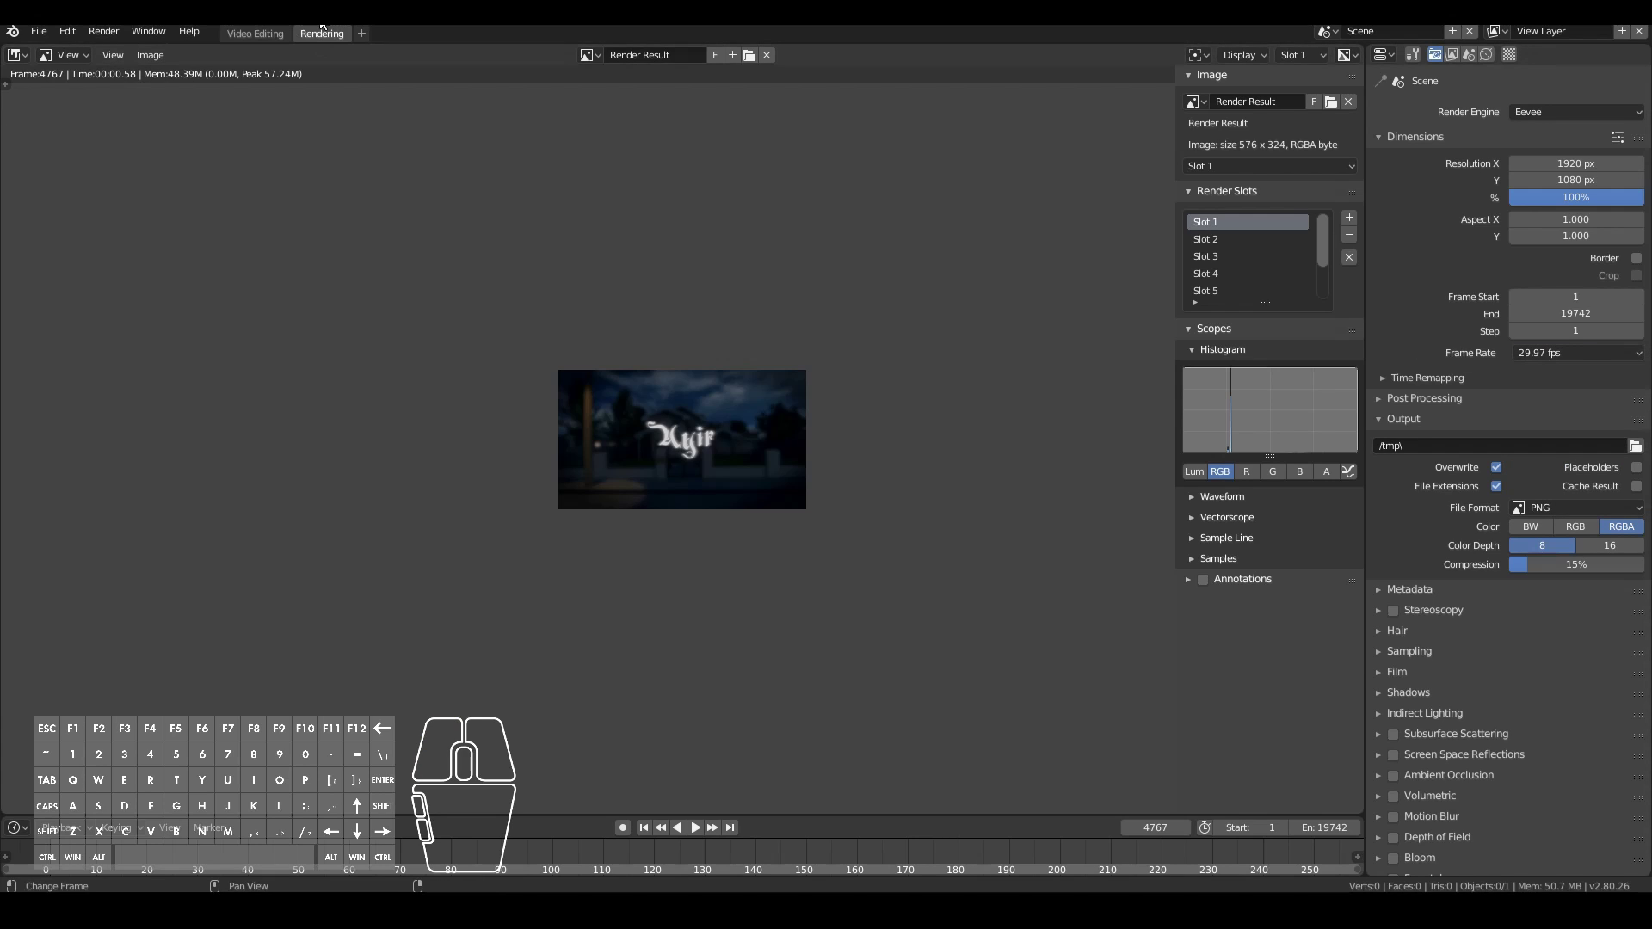
click(274, 35)
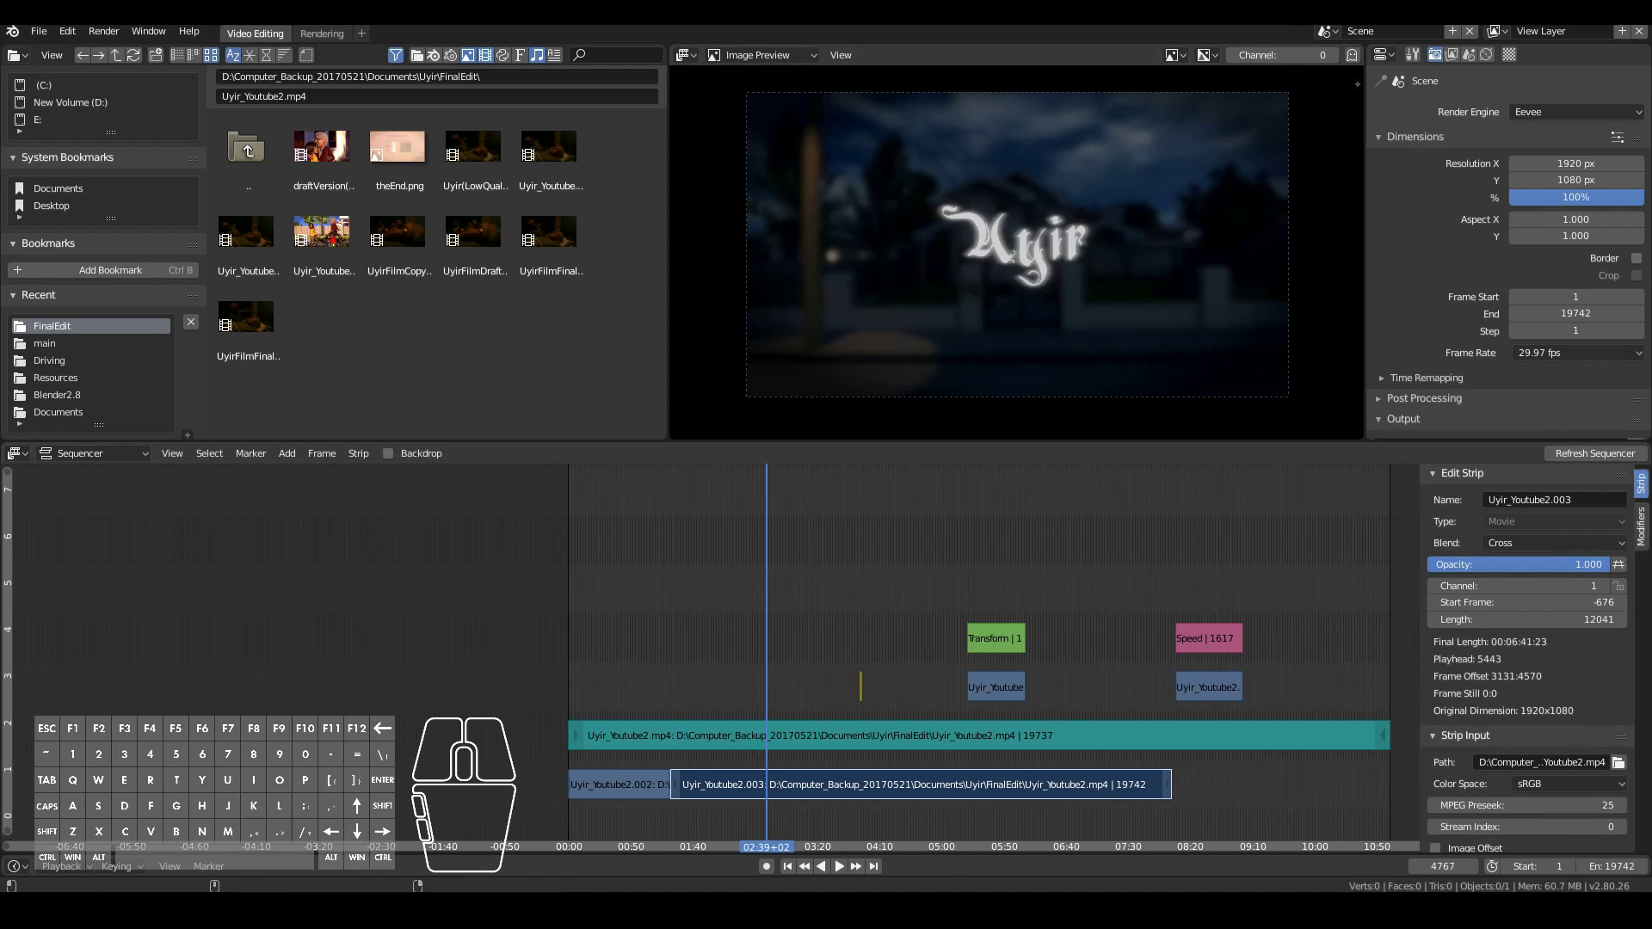
click(333, 33)
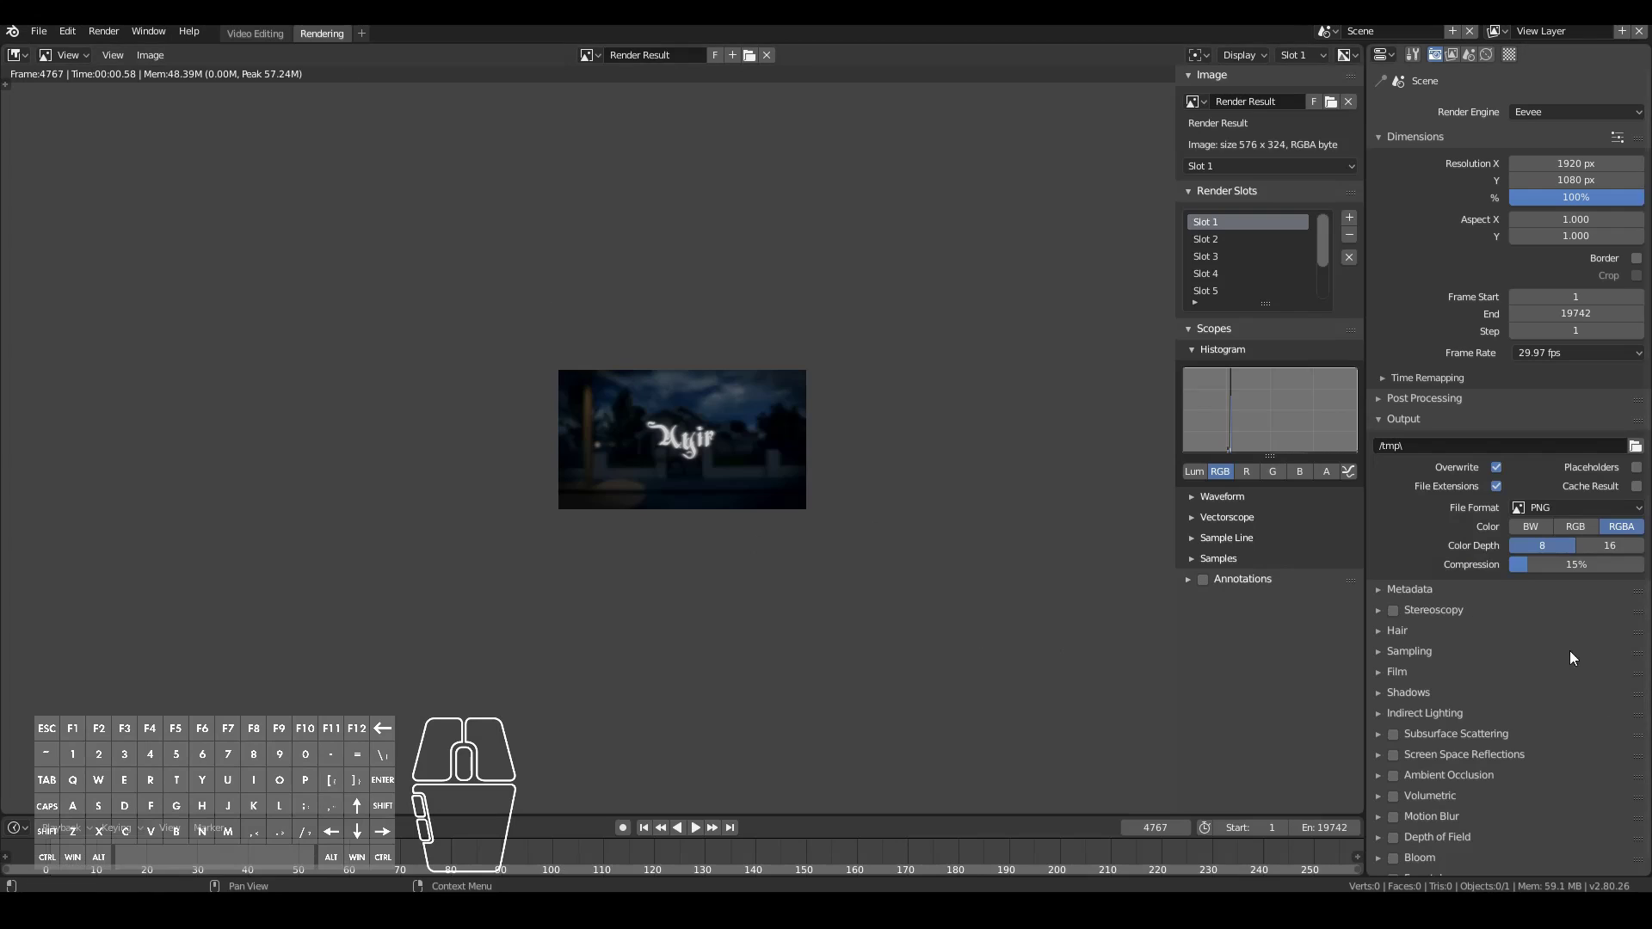
Step: Switch the output frame rate to Custom with an FPS value of 30
click(1554, 354)
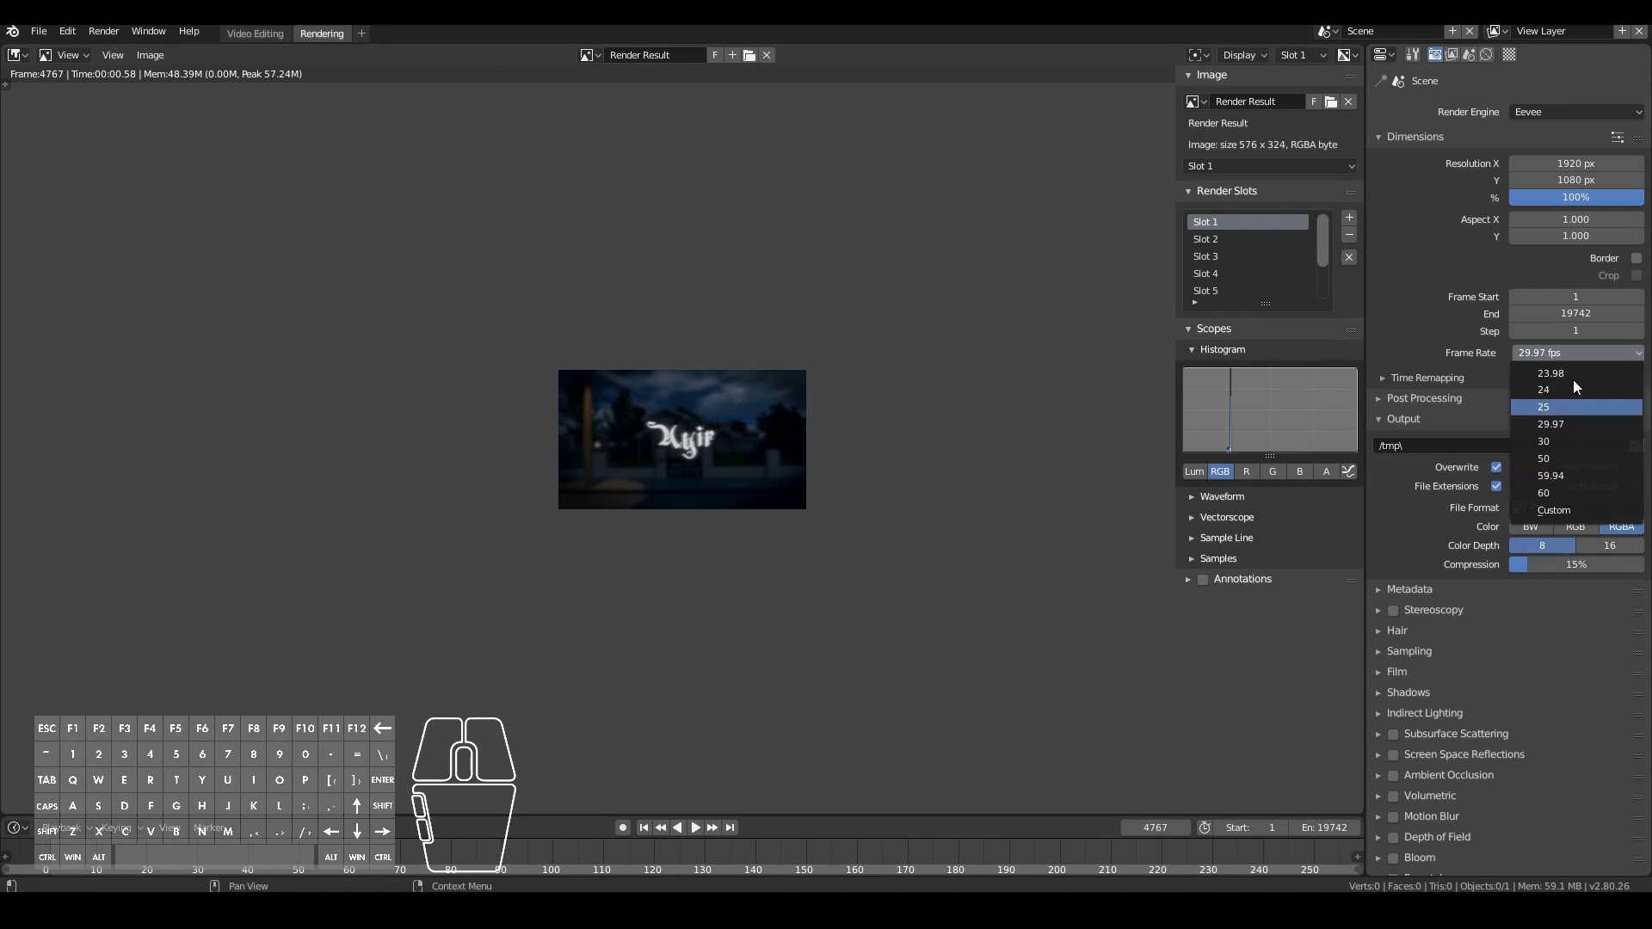
click(1563, 508)
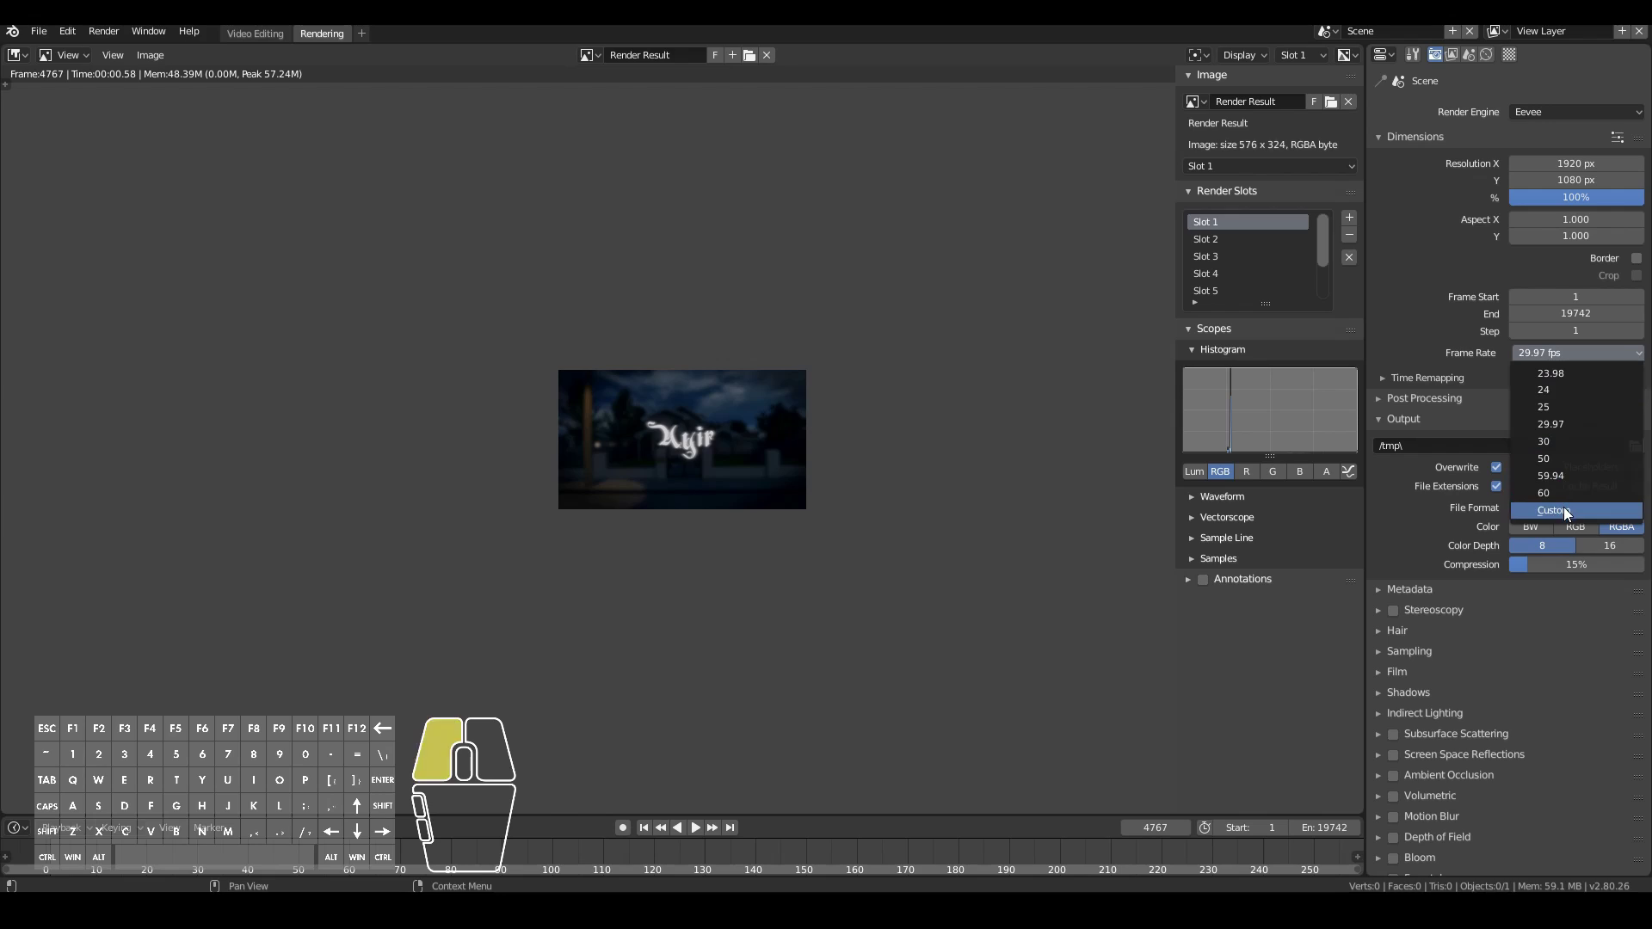
click(1565, 376)
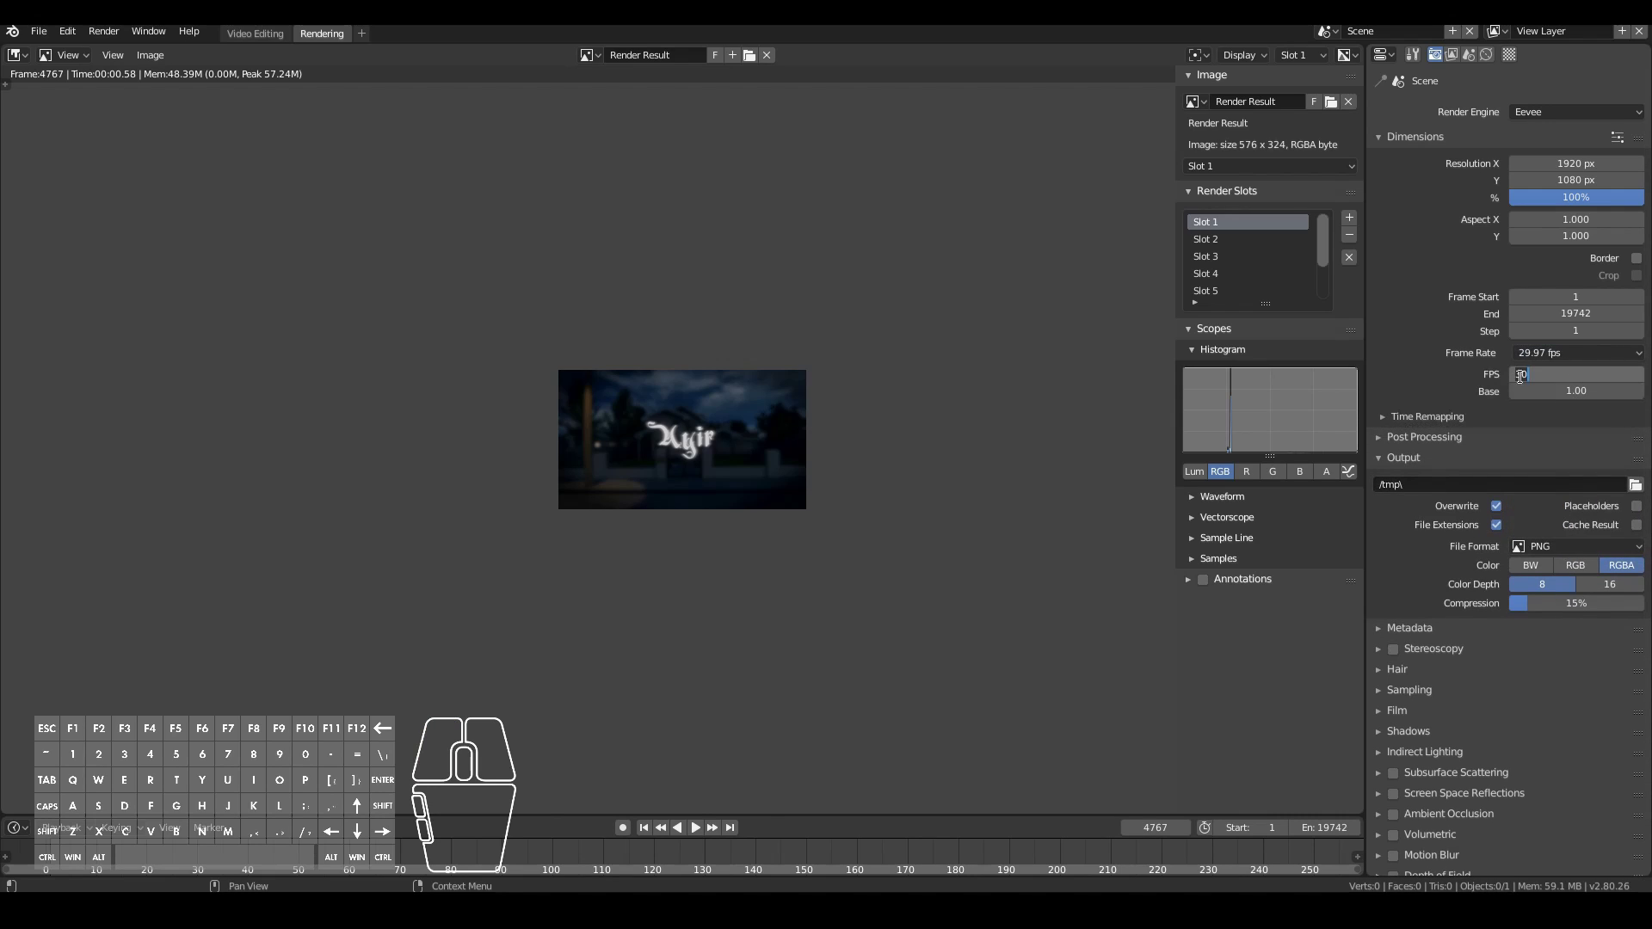
key(Return)
Step: Try AVI JPEG as the output file format, and settle on FFmpeg video
click(1558, 545)
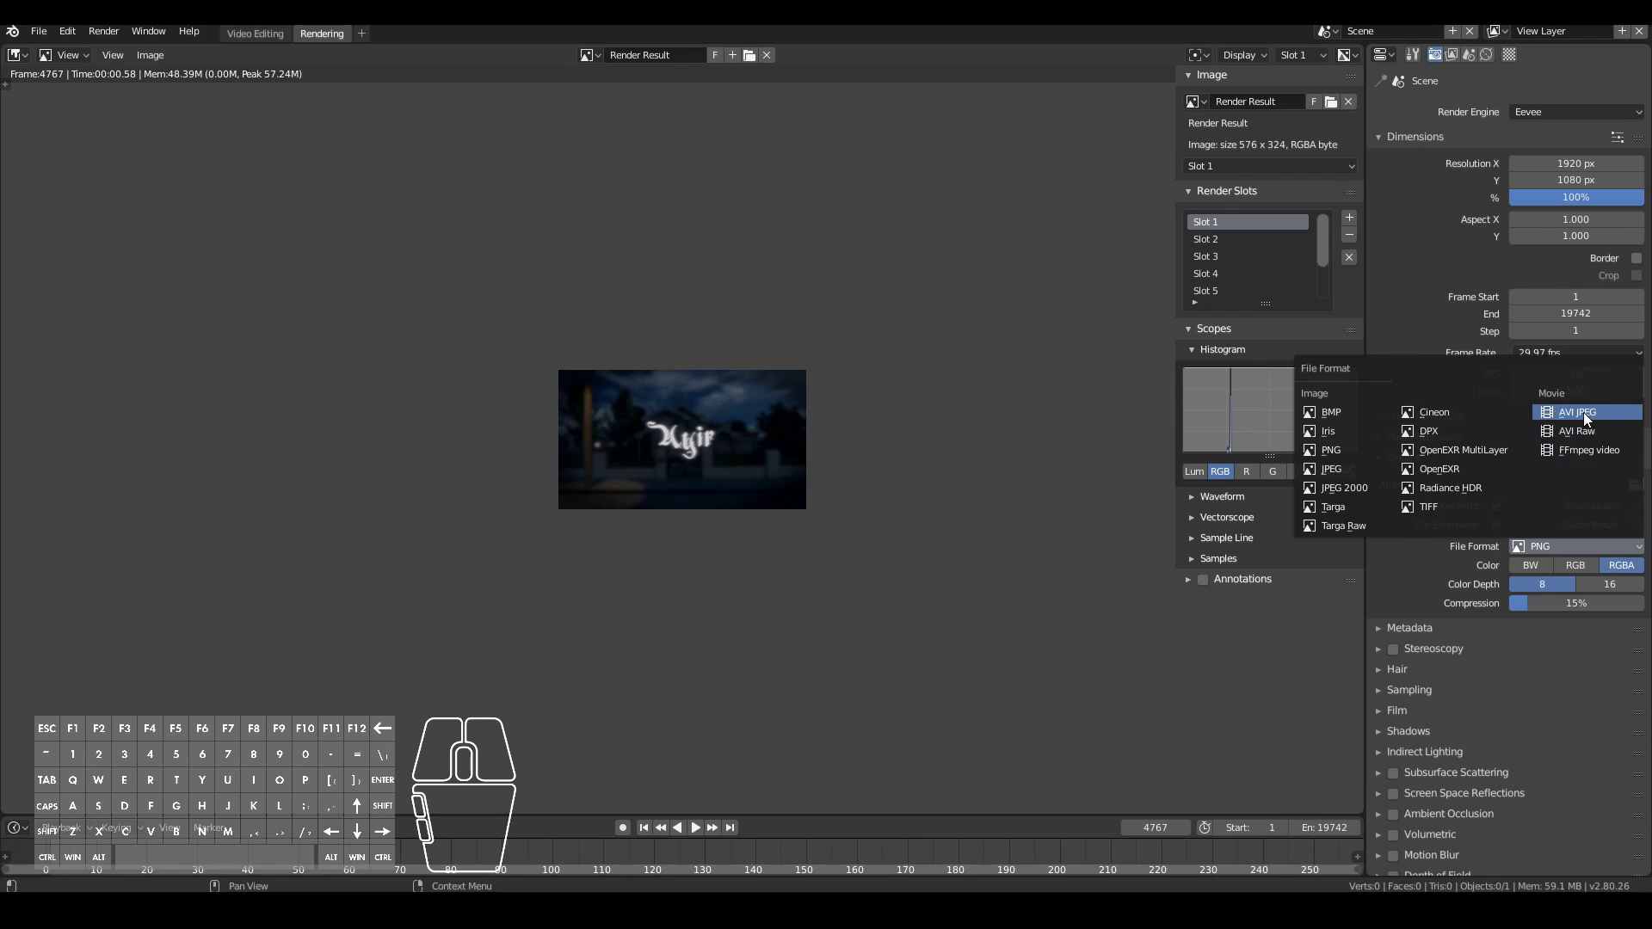
click(1584, 412)
click(1555, 541)
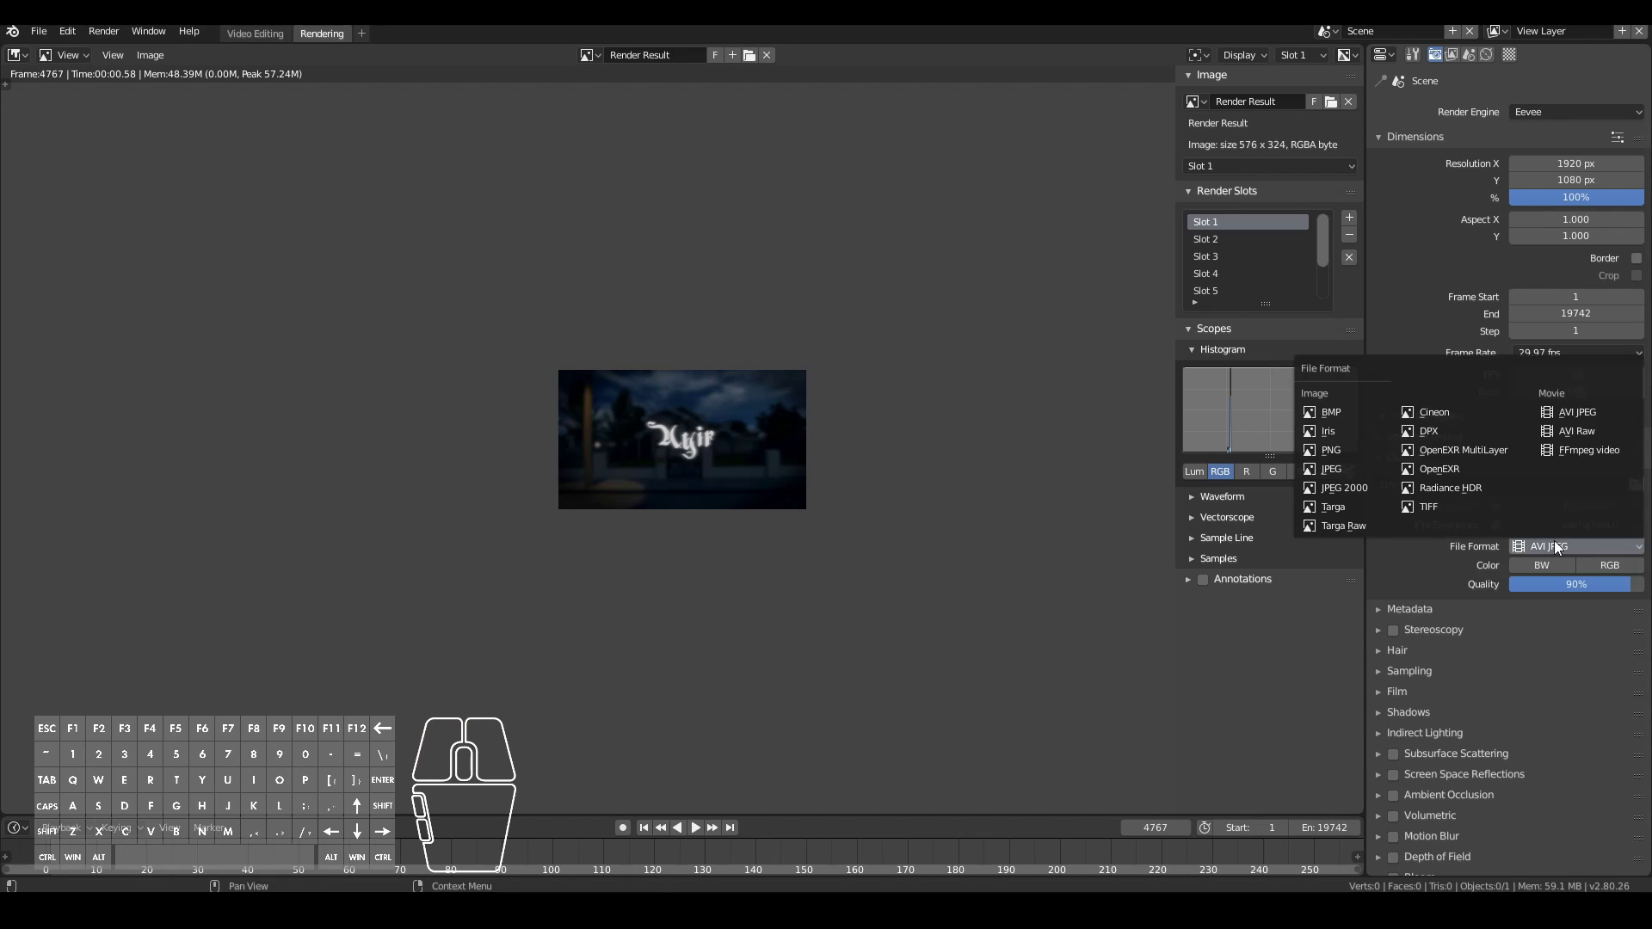
click(1580, 450)
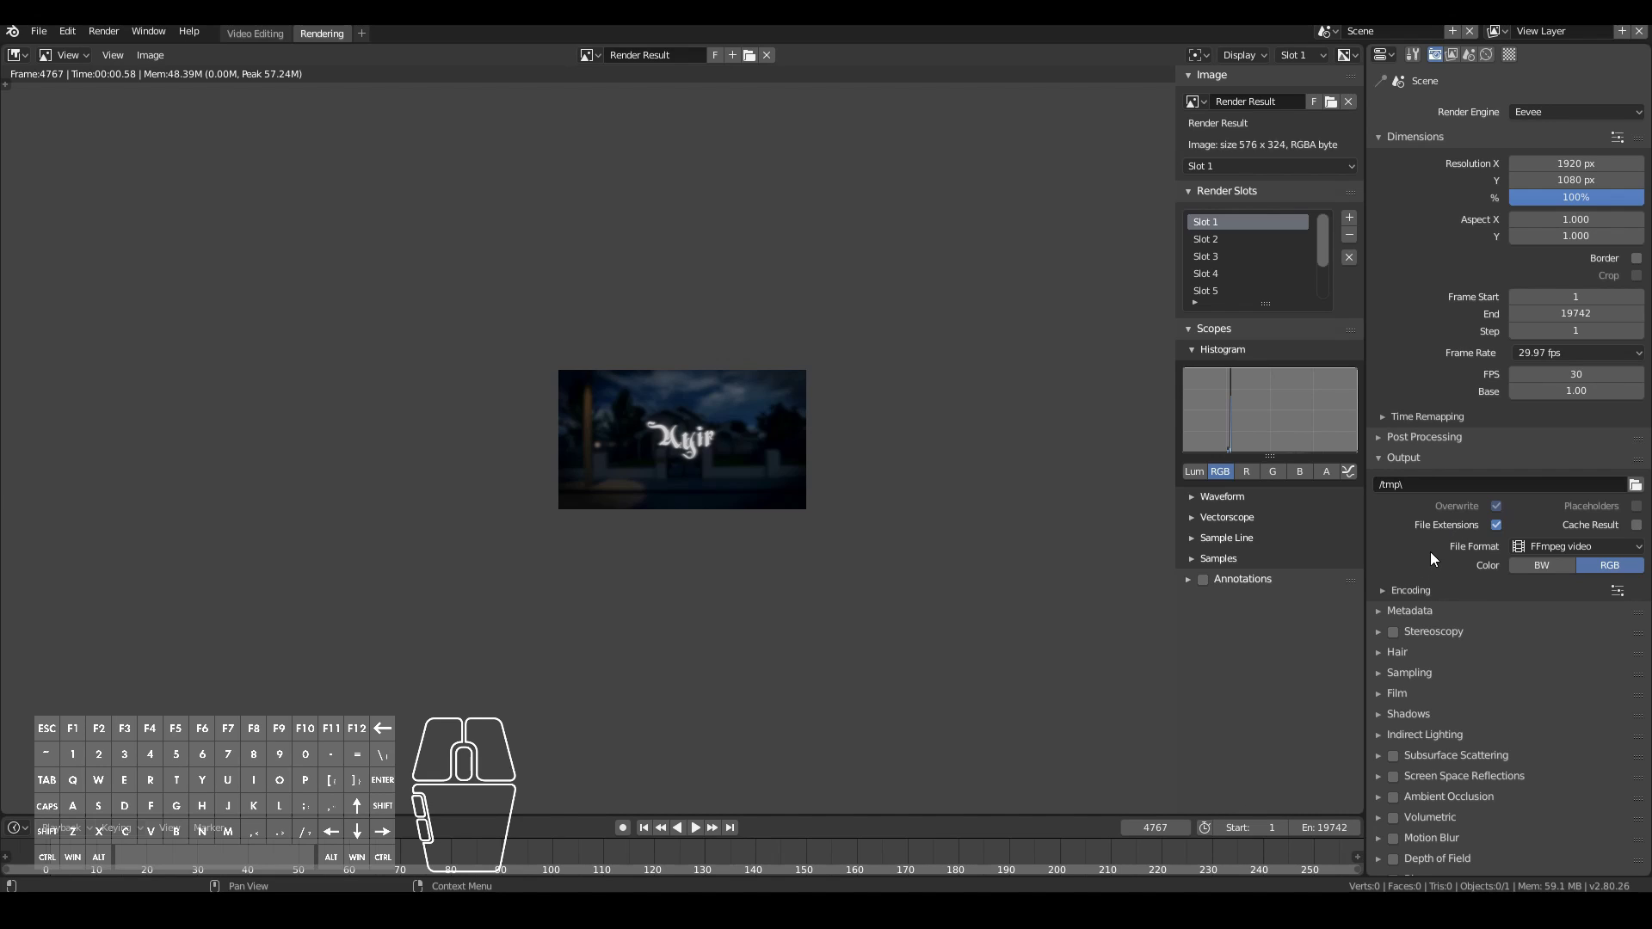
Step: Expand the FFmpeg encoding settings, try MPEG-4 as the container, and settle on AVI
click(1402, 590)
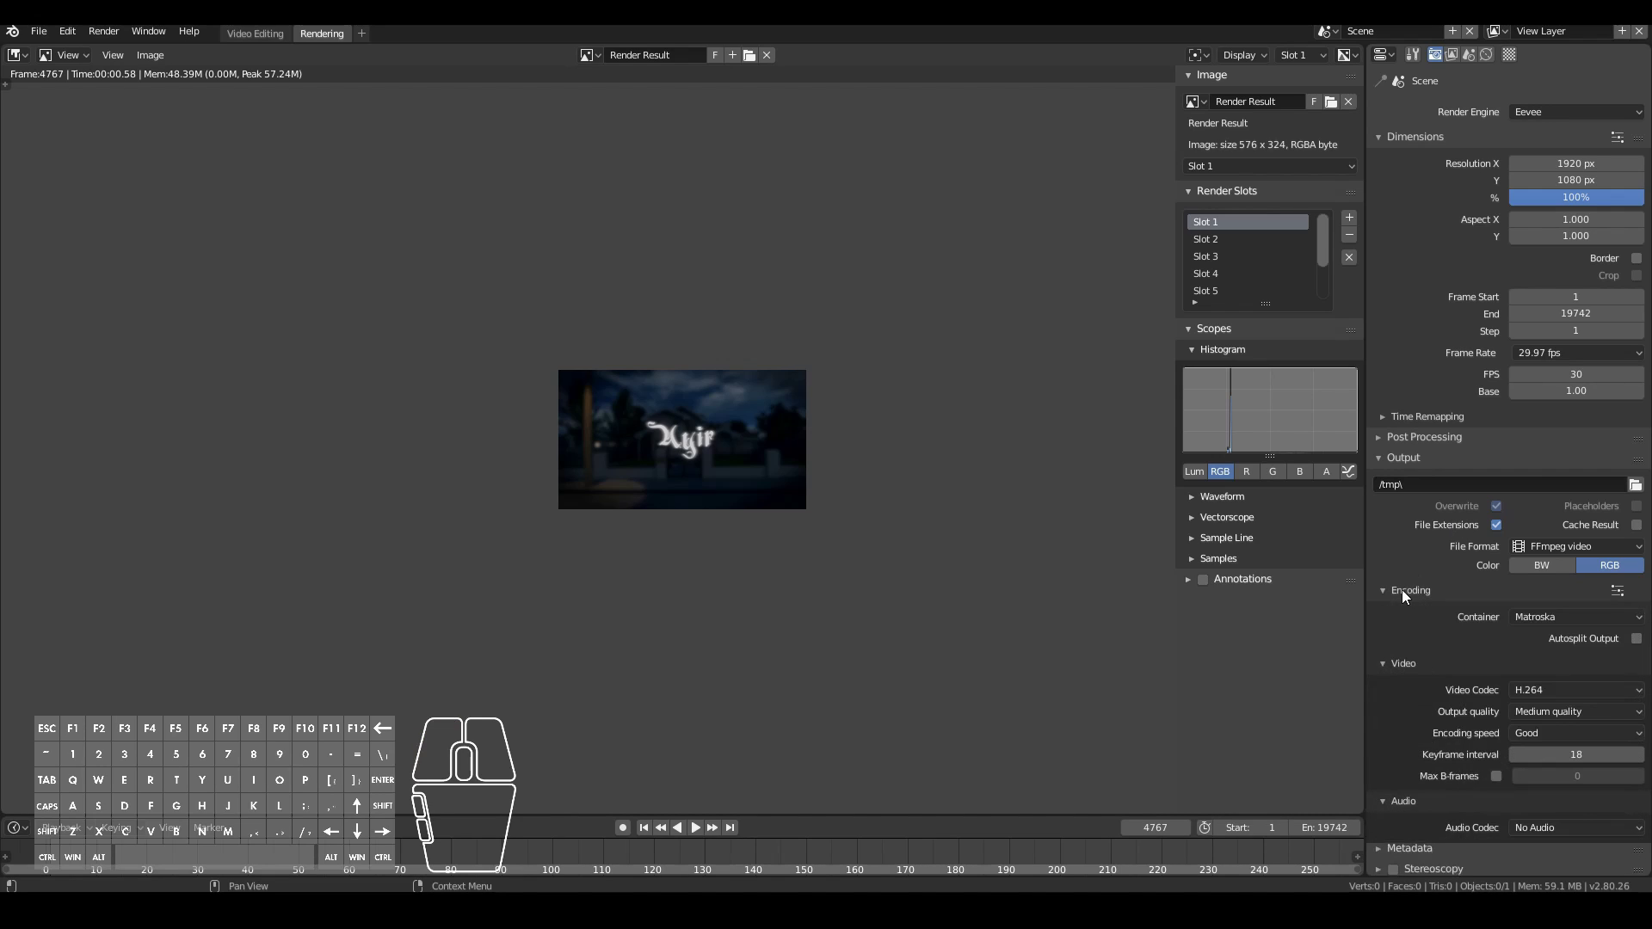
scroll(1414, 597, down, 2)
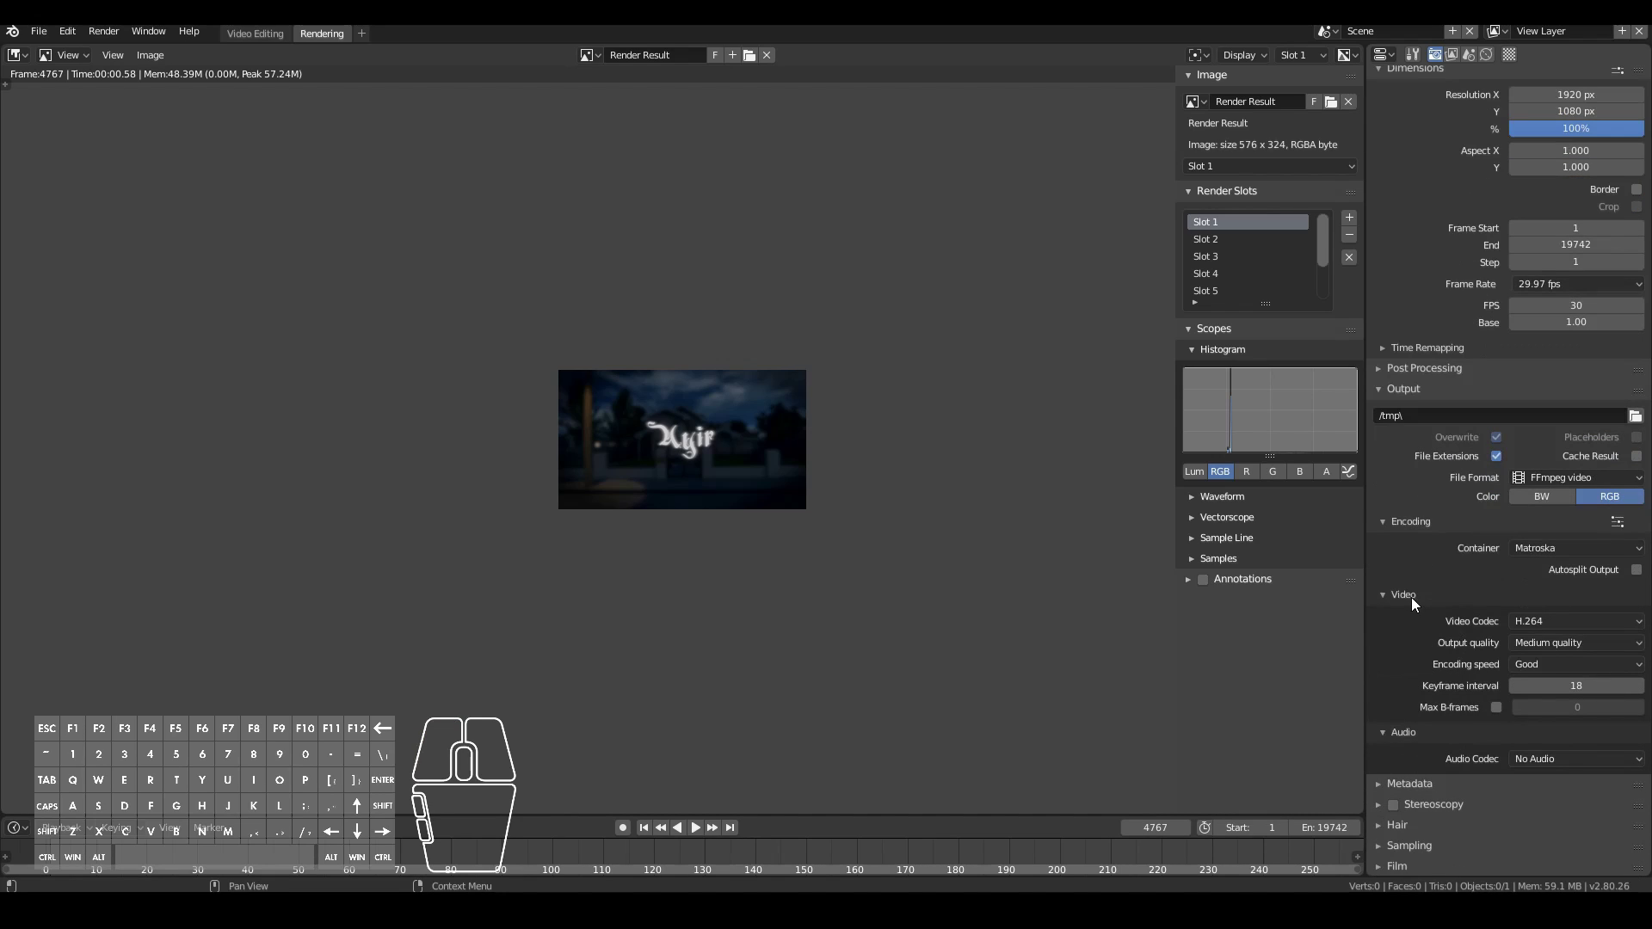
click(1560, 551)
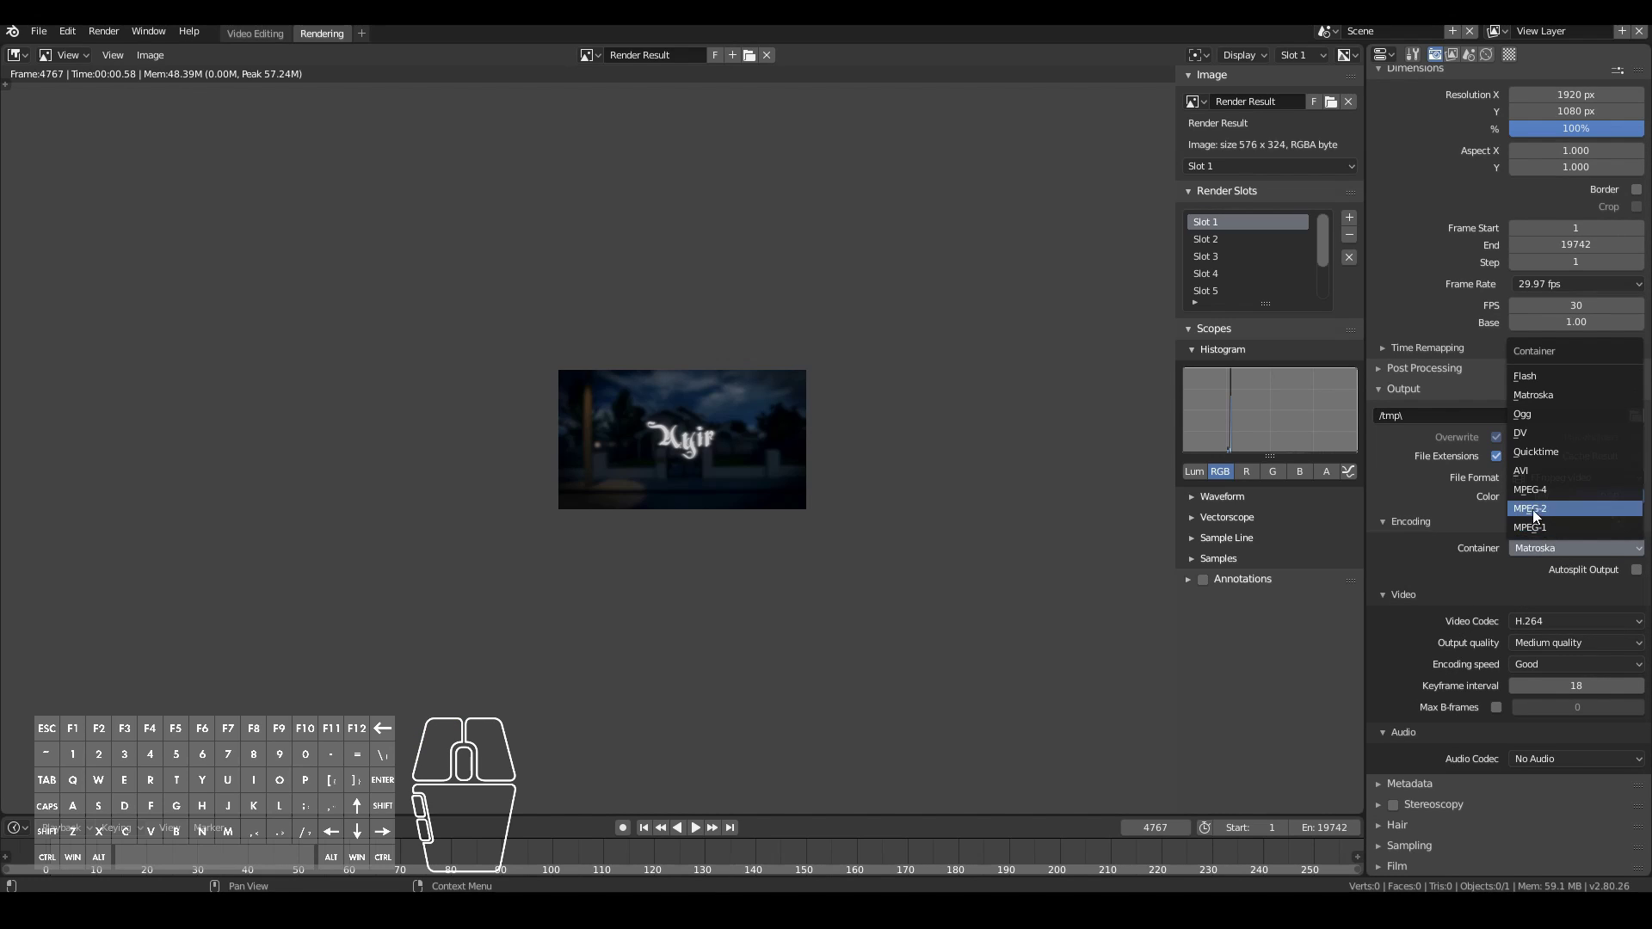
click(1531, 491)
click(1538, 549)
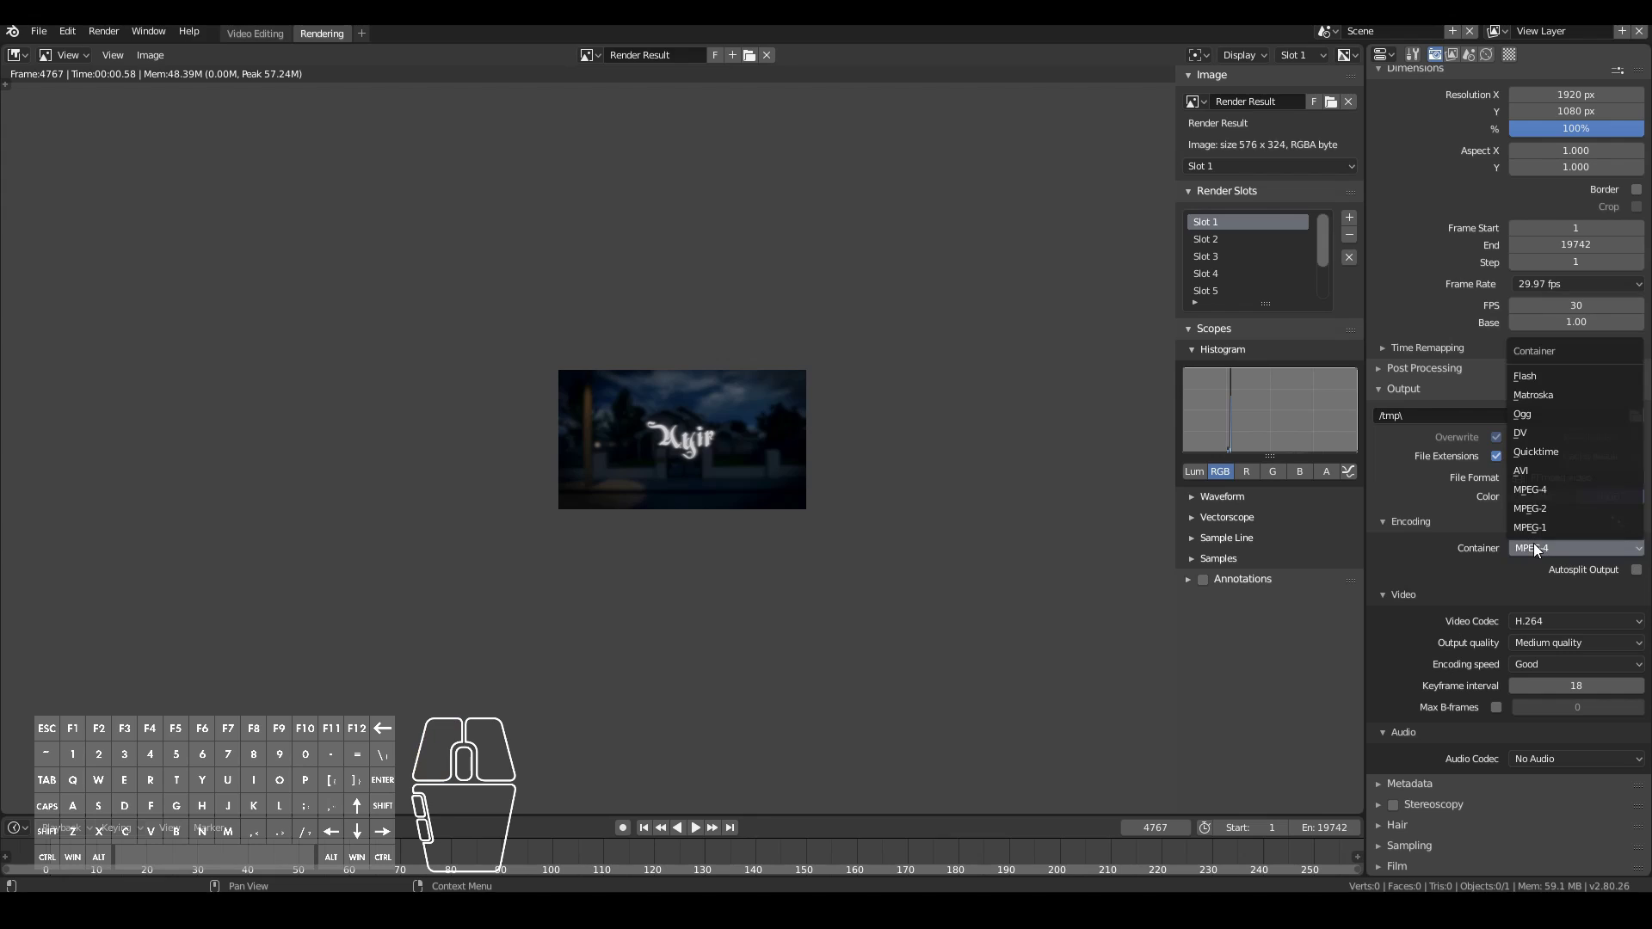
click(1529, 472)
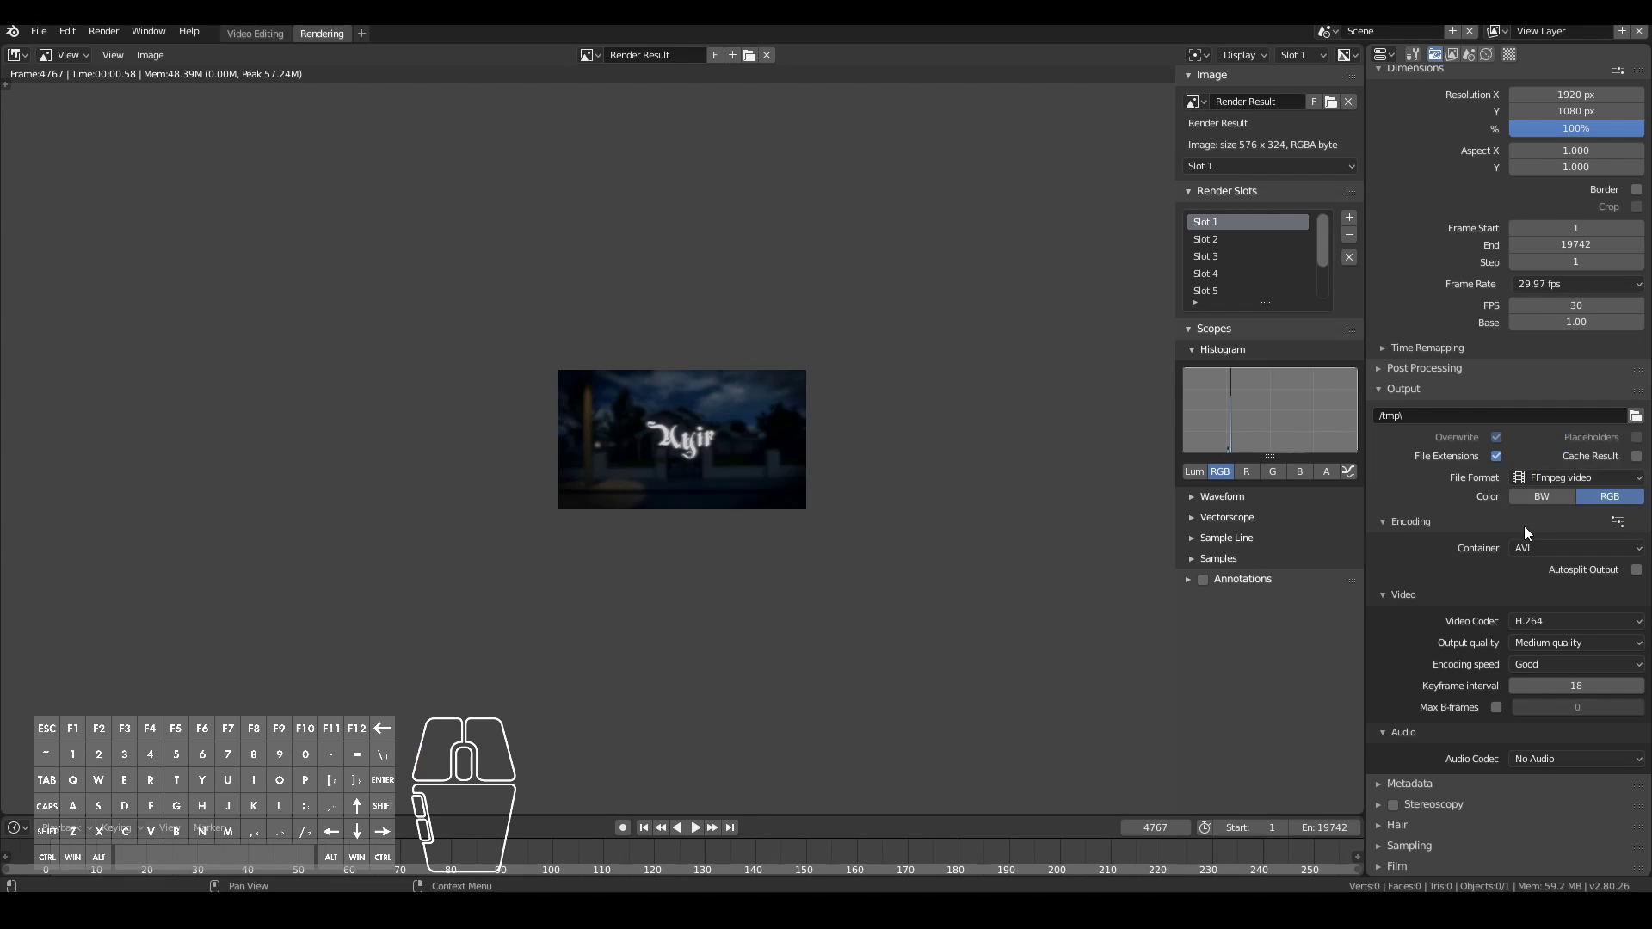
click(1545, 547)
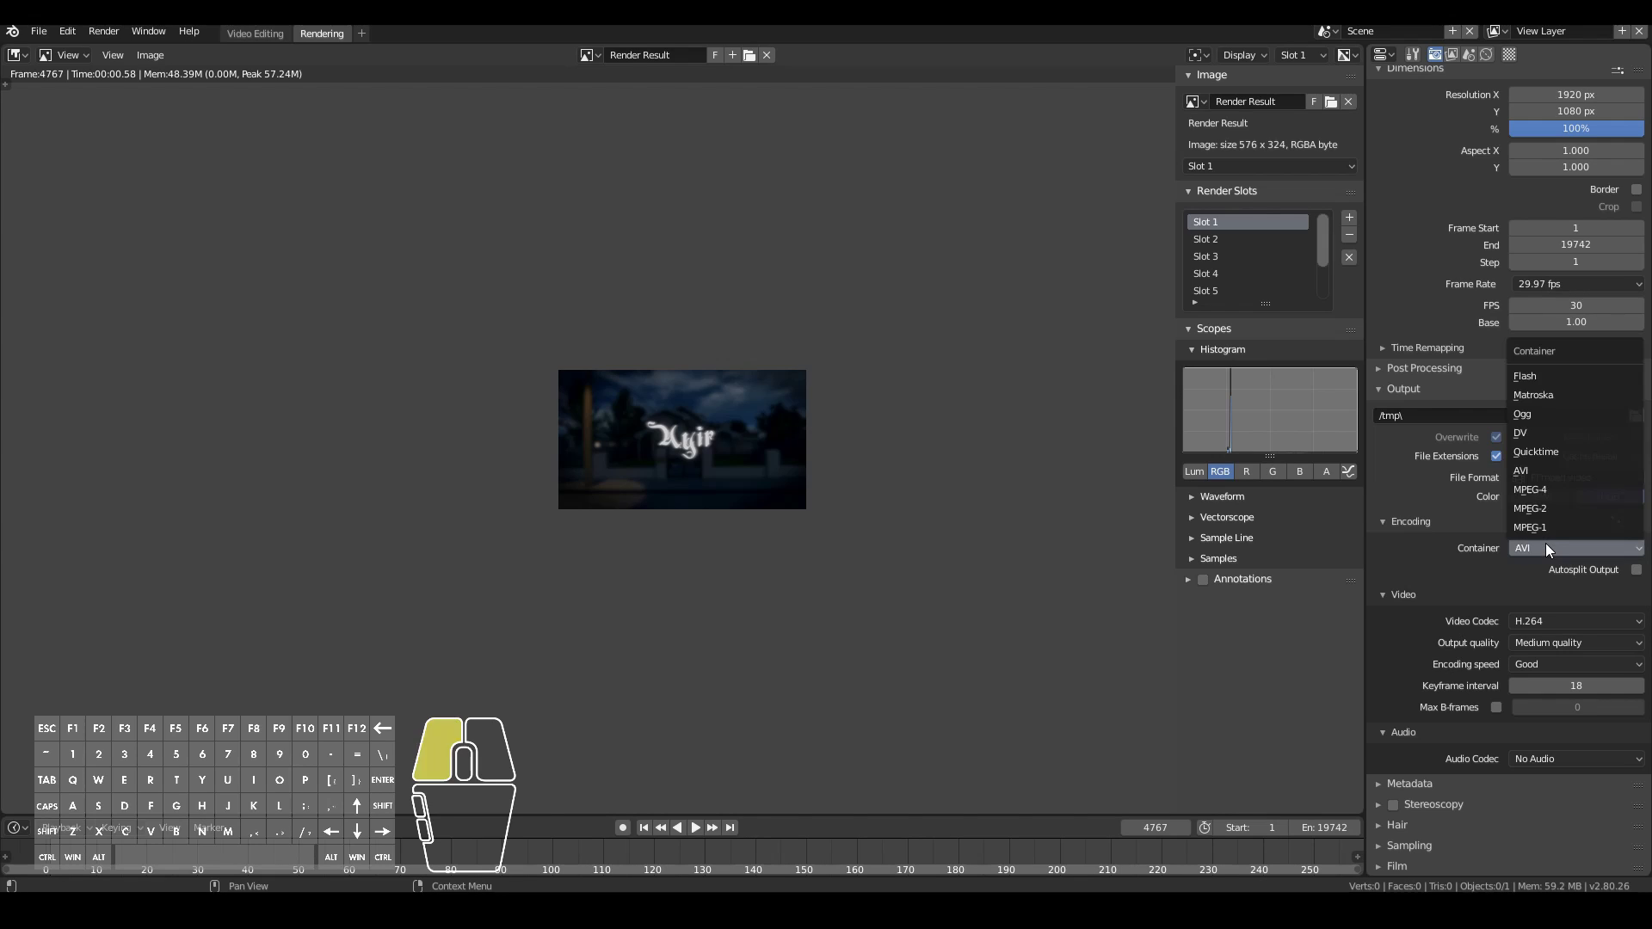
click(1530, 472)
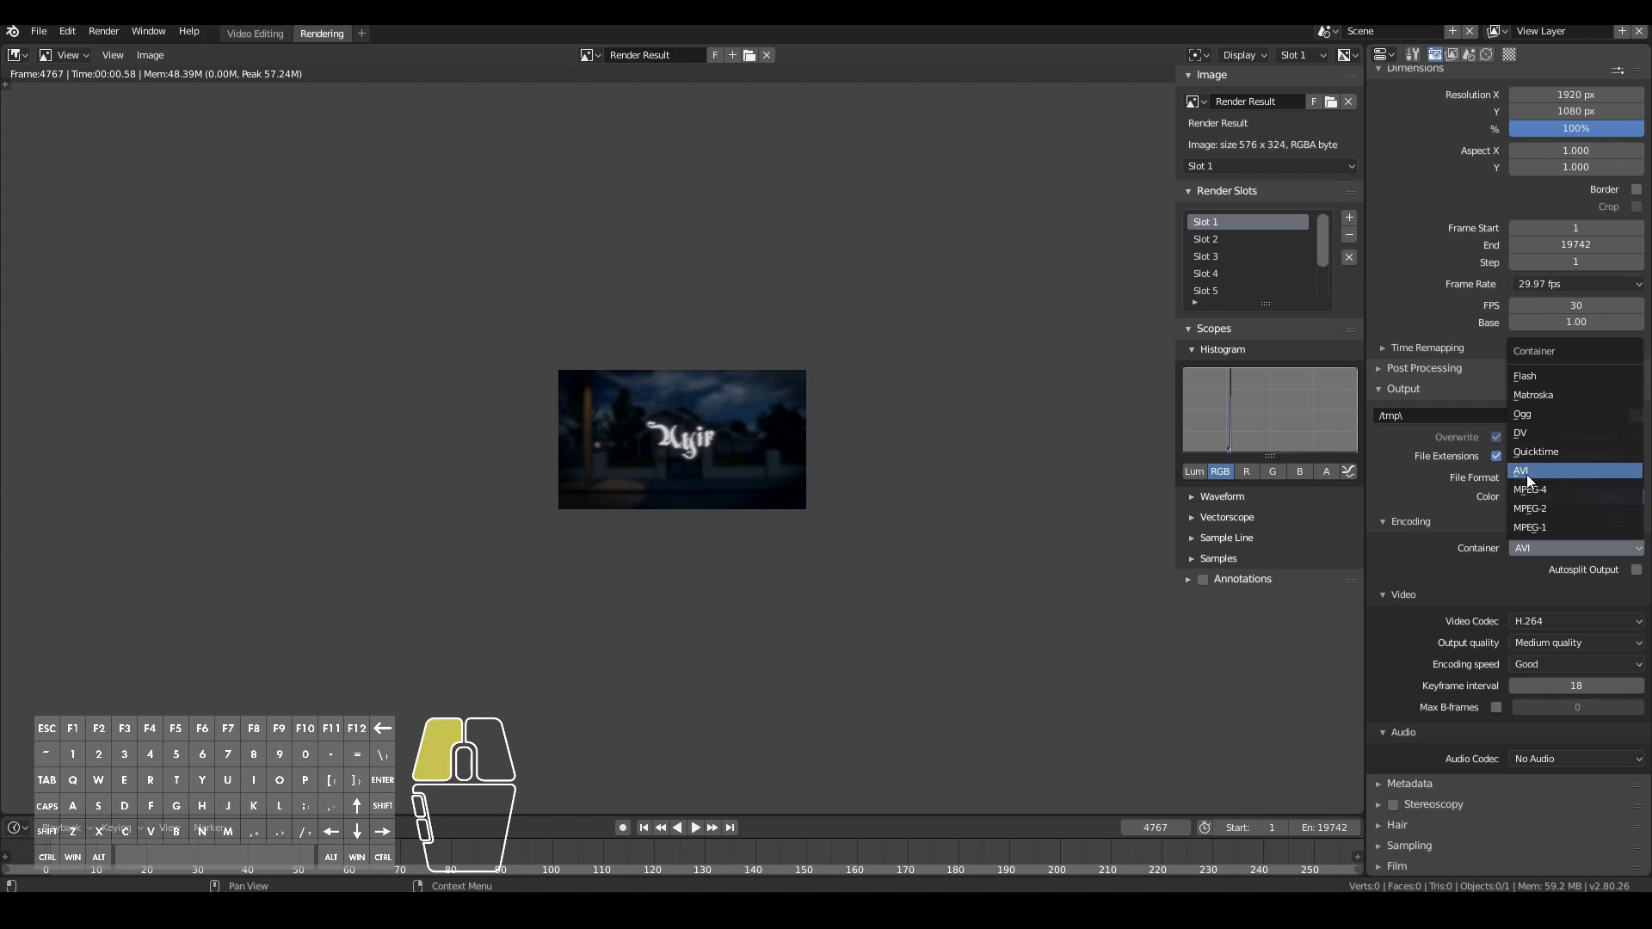
Step: Examine the video codecs available for the AVI output without changing the H.264 selection
scroll(1398, 593, down, 2)
scroll(1417, 585, down, 1)
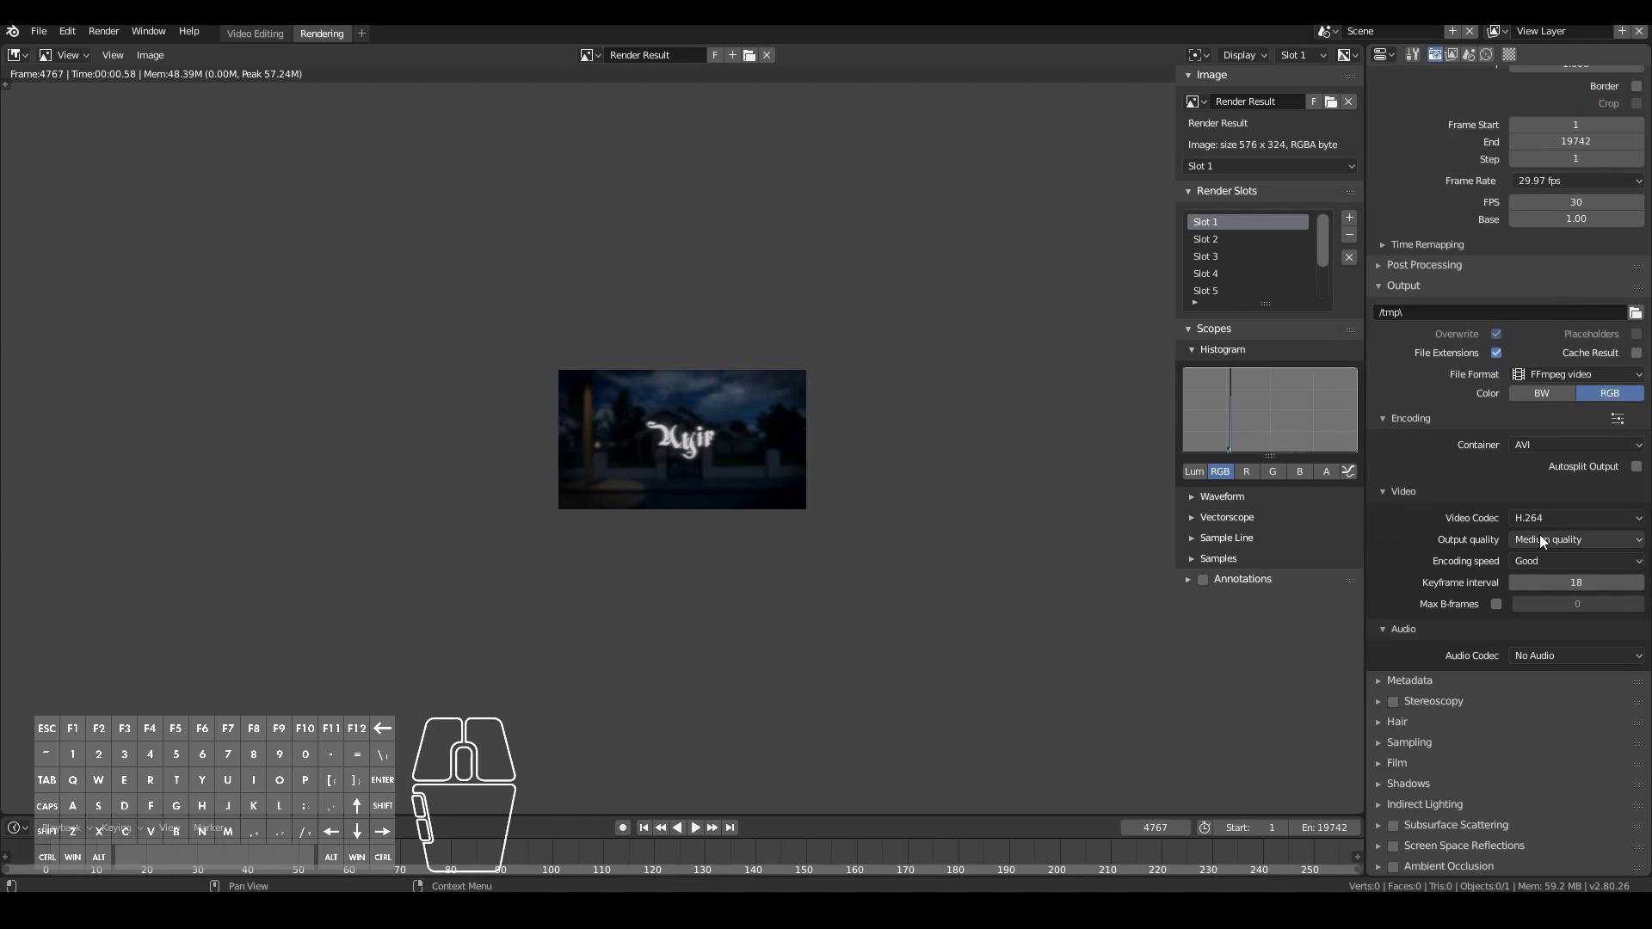
click(1529, 519)
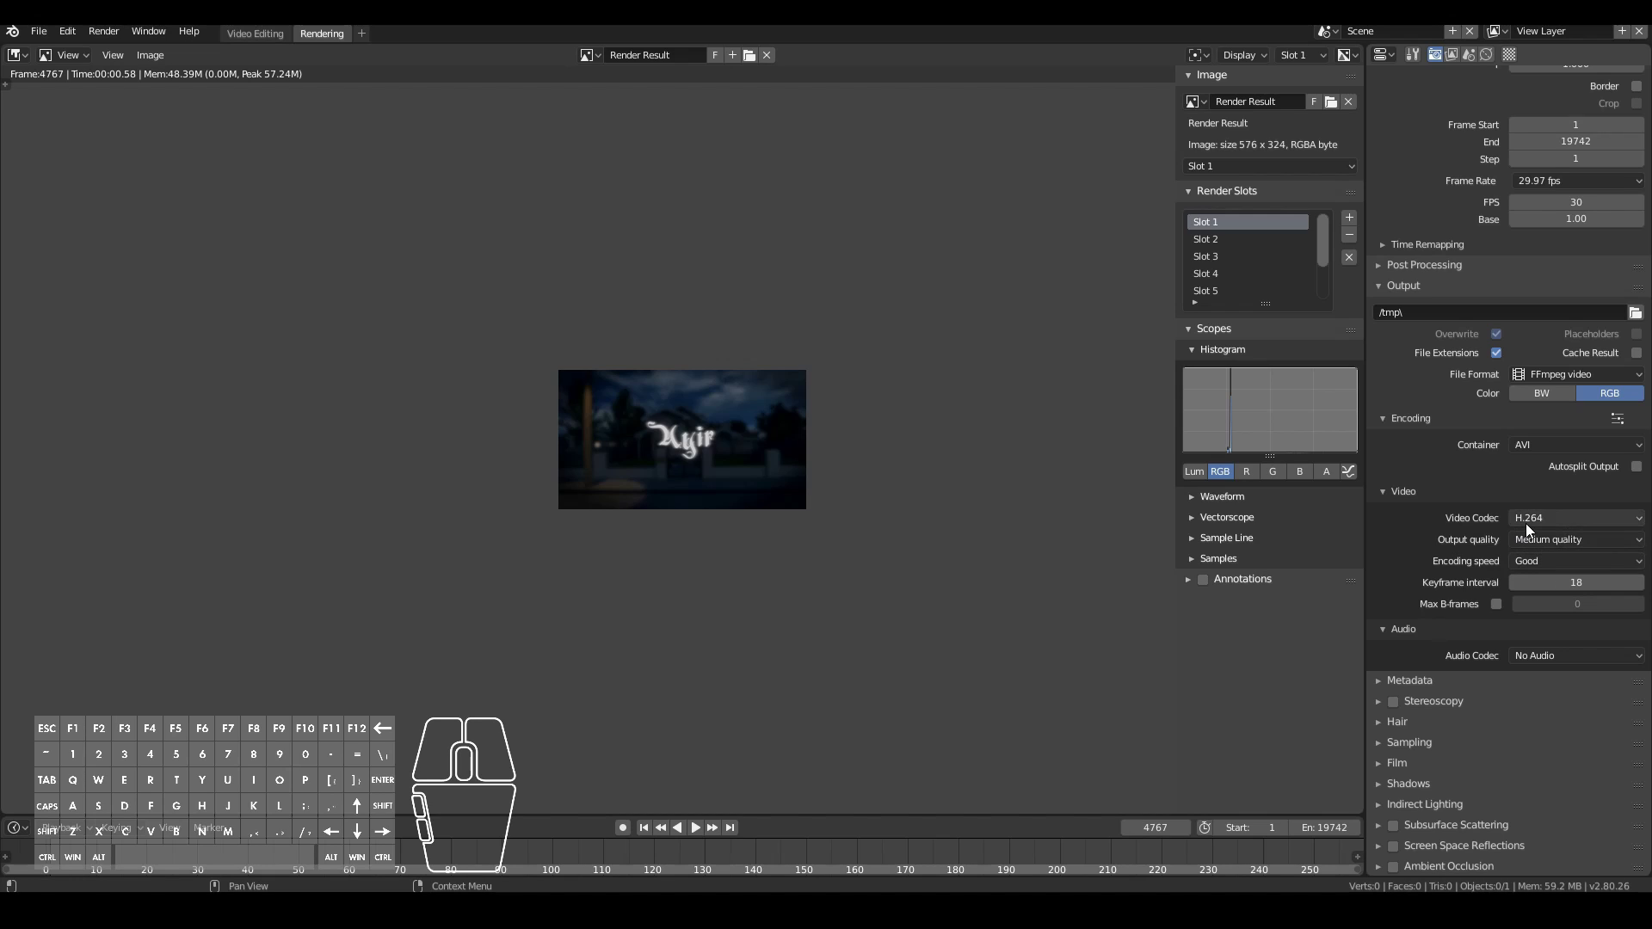
click(1578, 521)
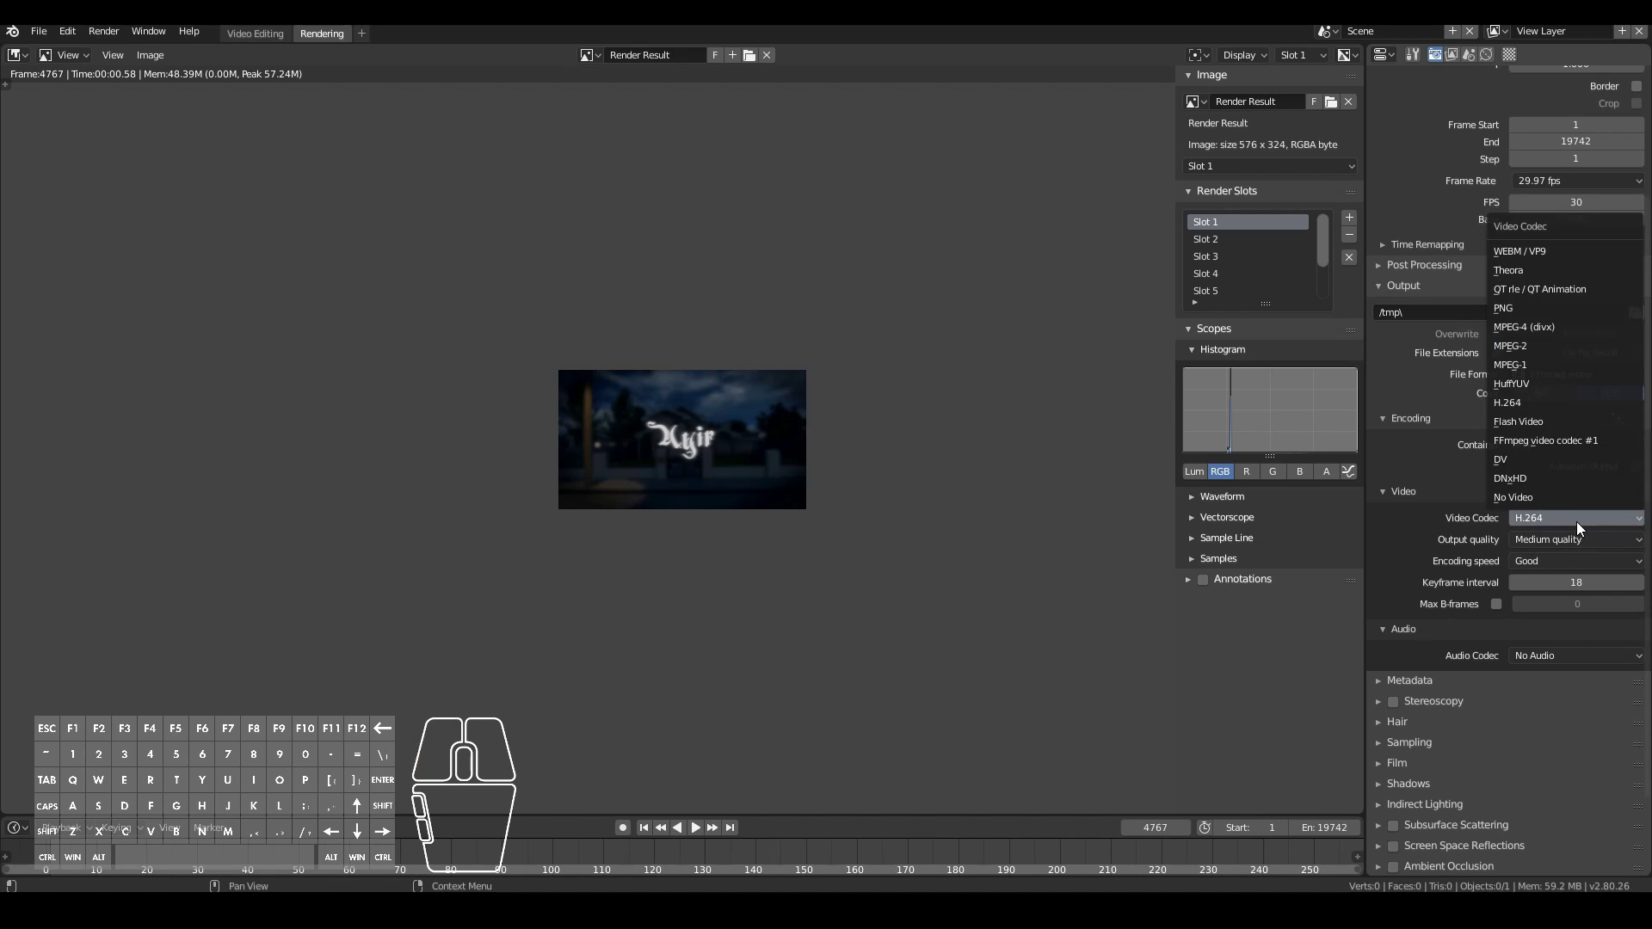
click(1479, 422)
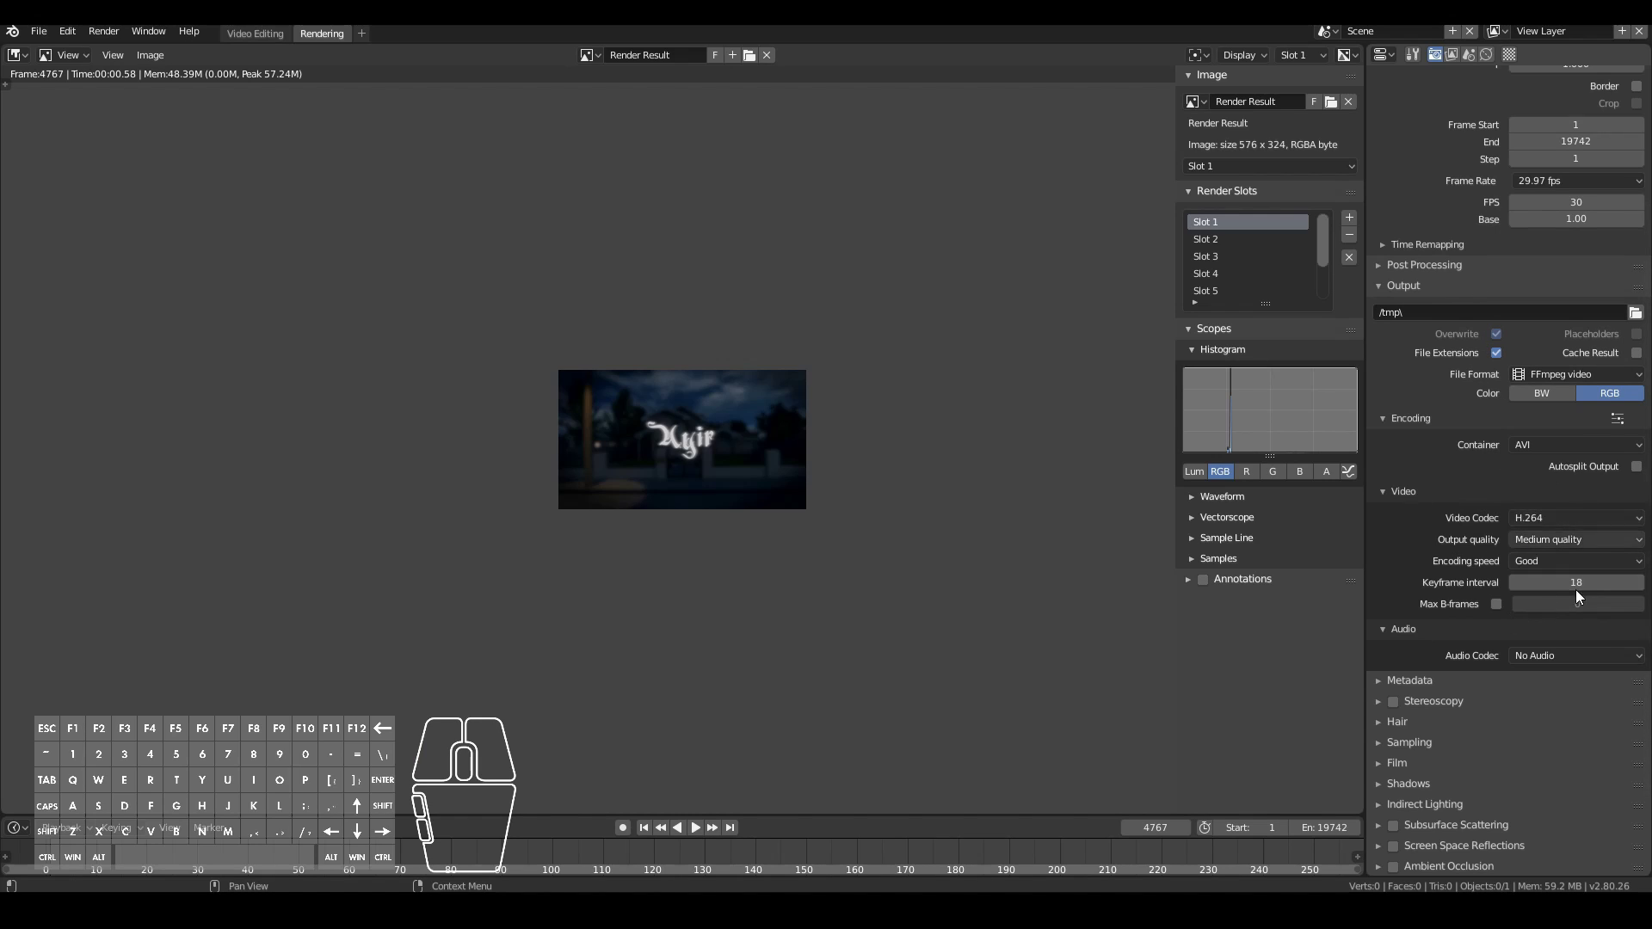
Step: Set the output's audio codec to MP3
scroll(1518, 586, down, 2)
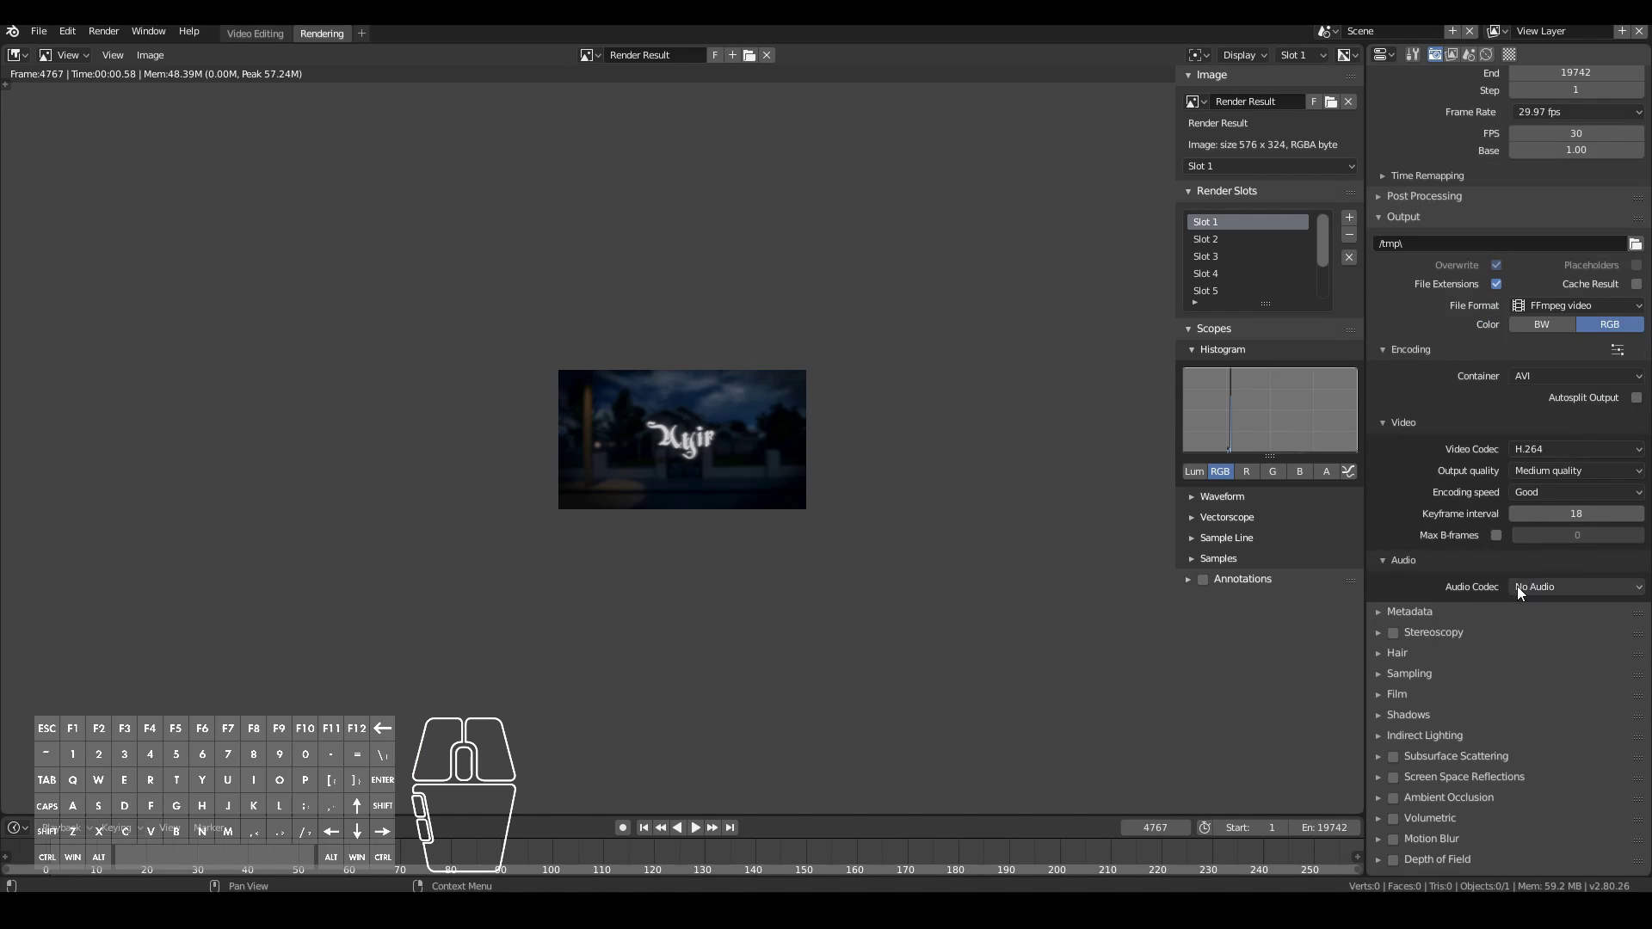
click(1561, 588)
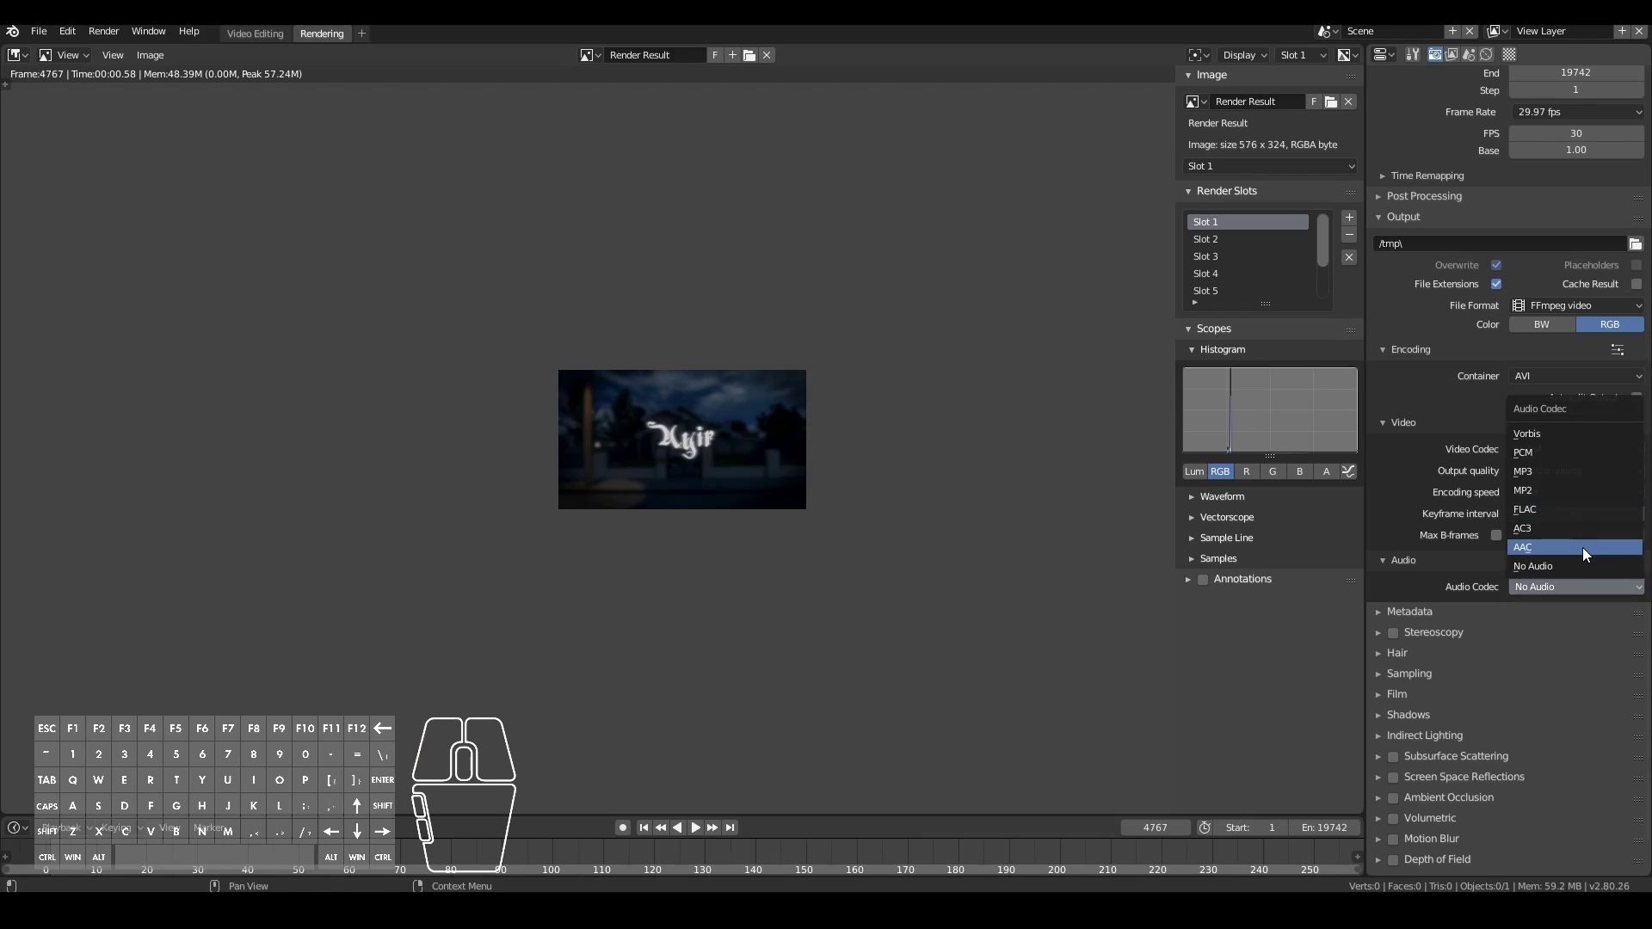
click(1547, 471)
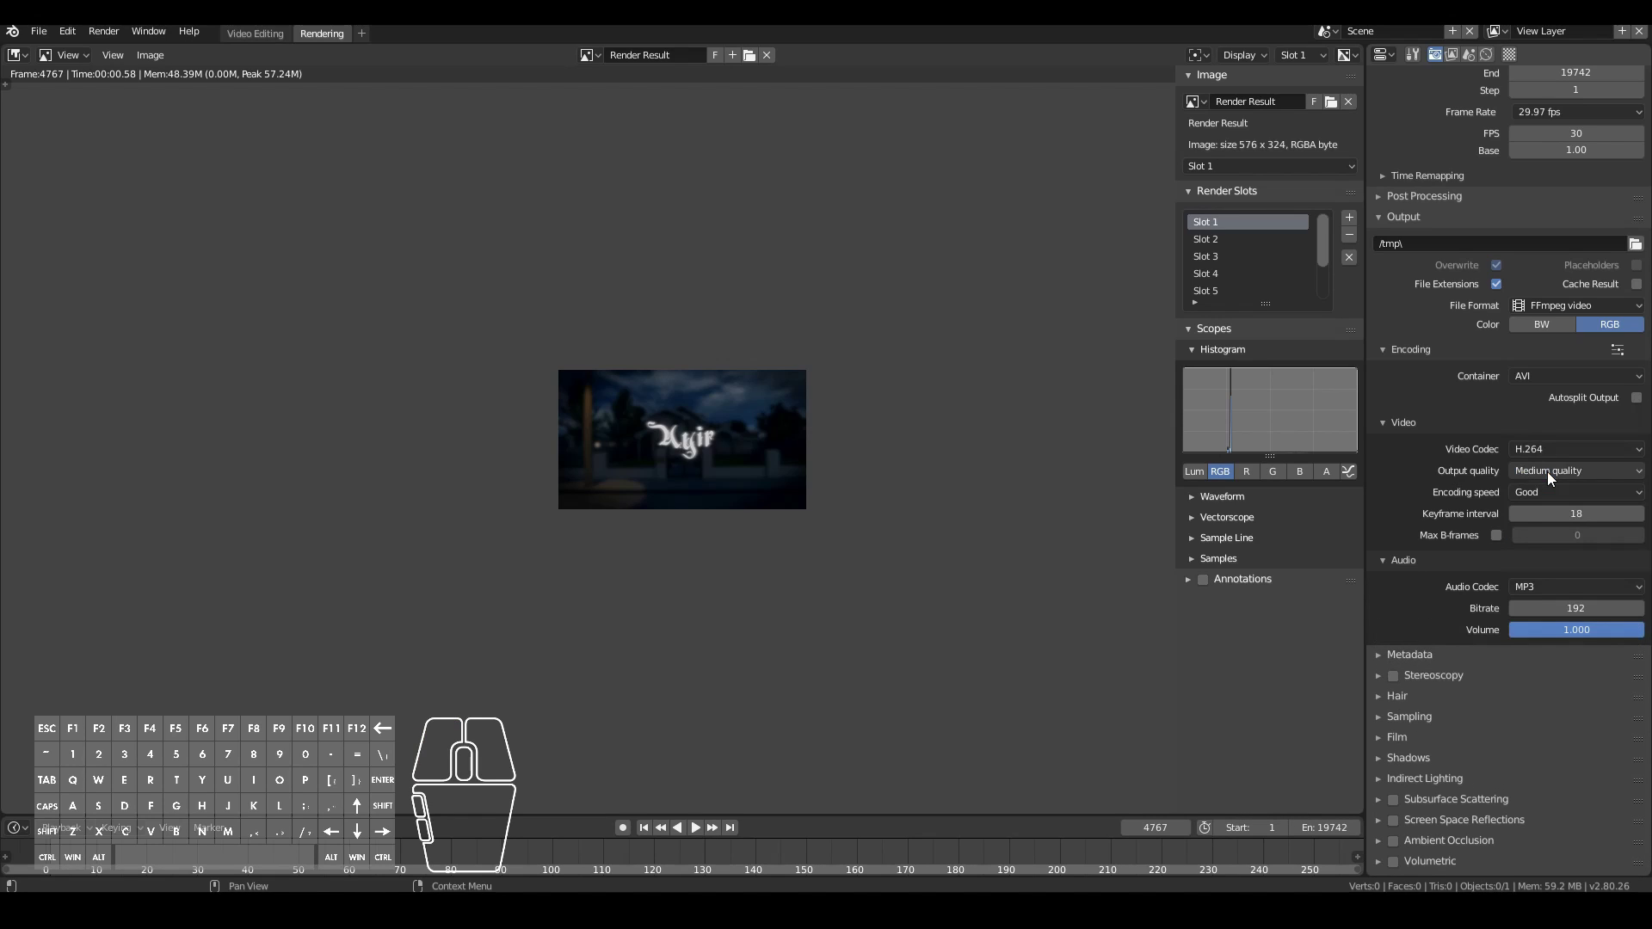
click(1573, 587)
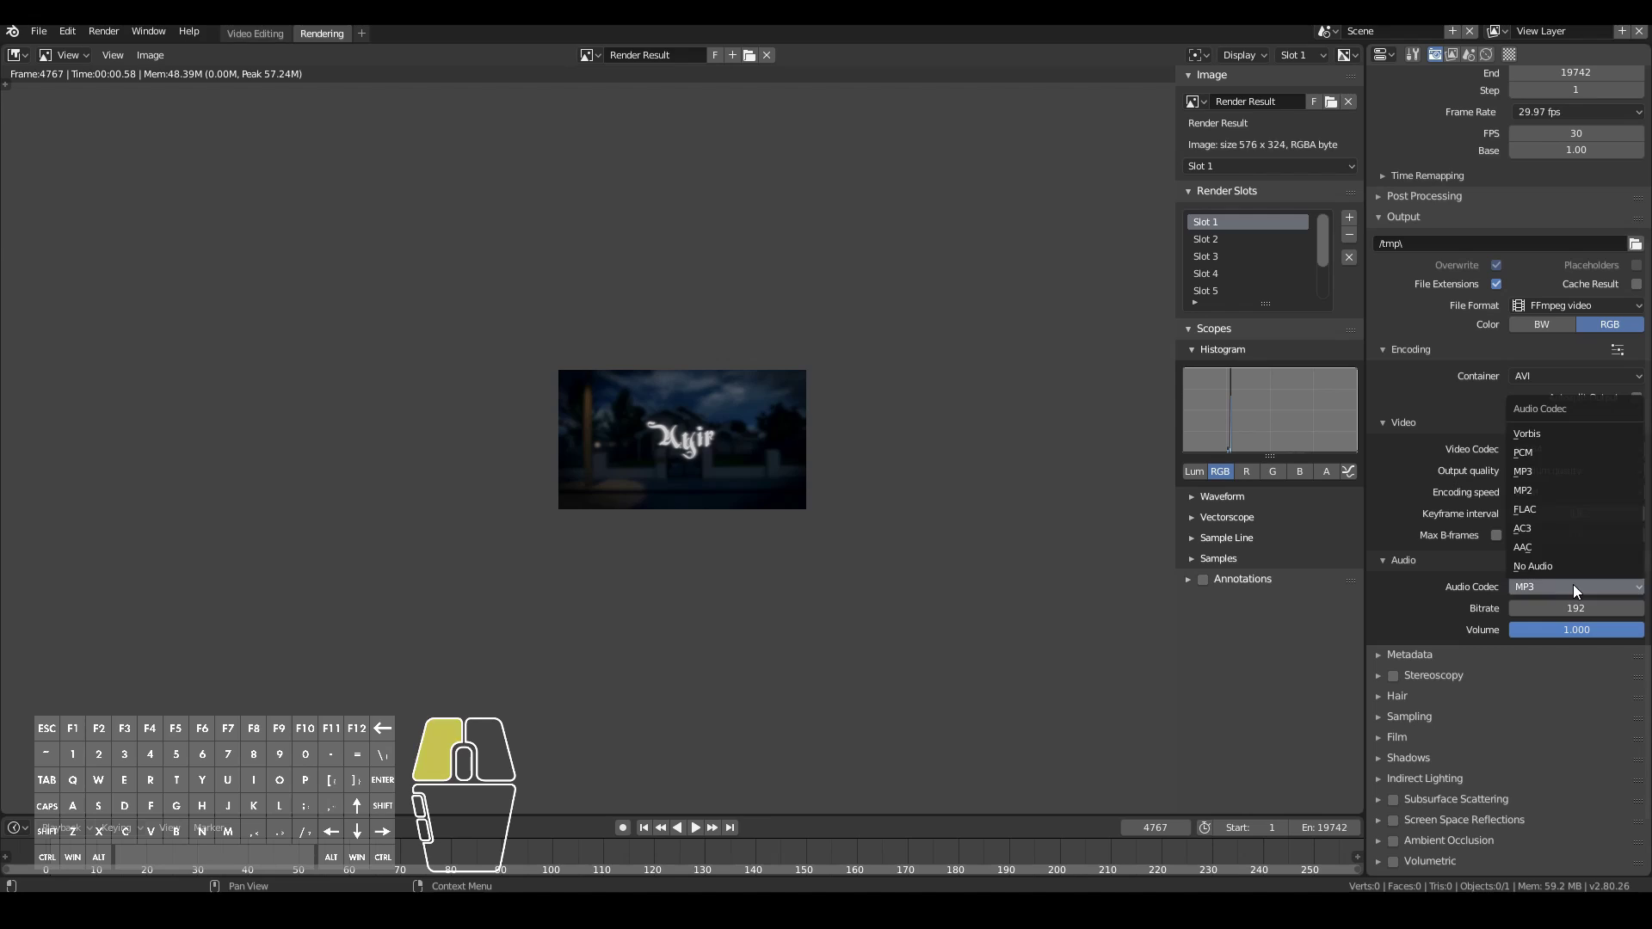
click(1540, 470)
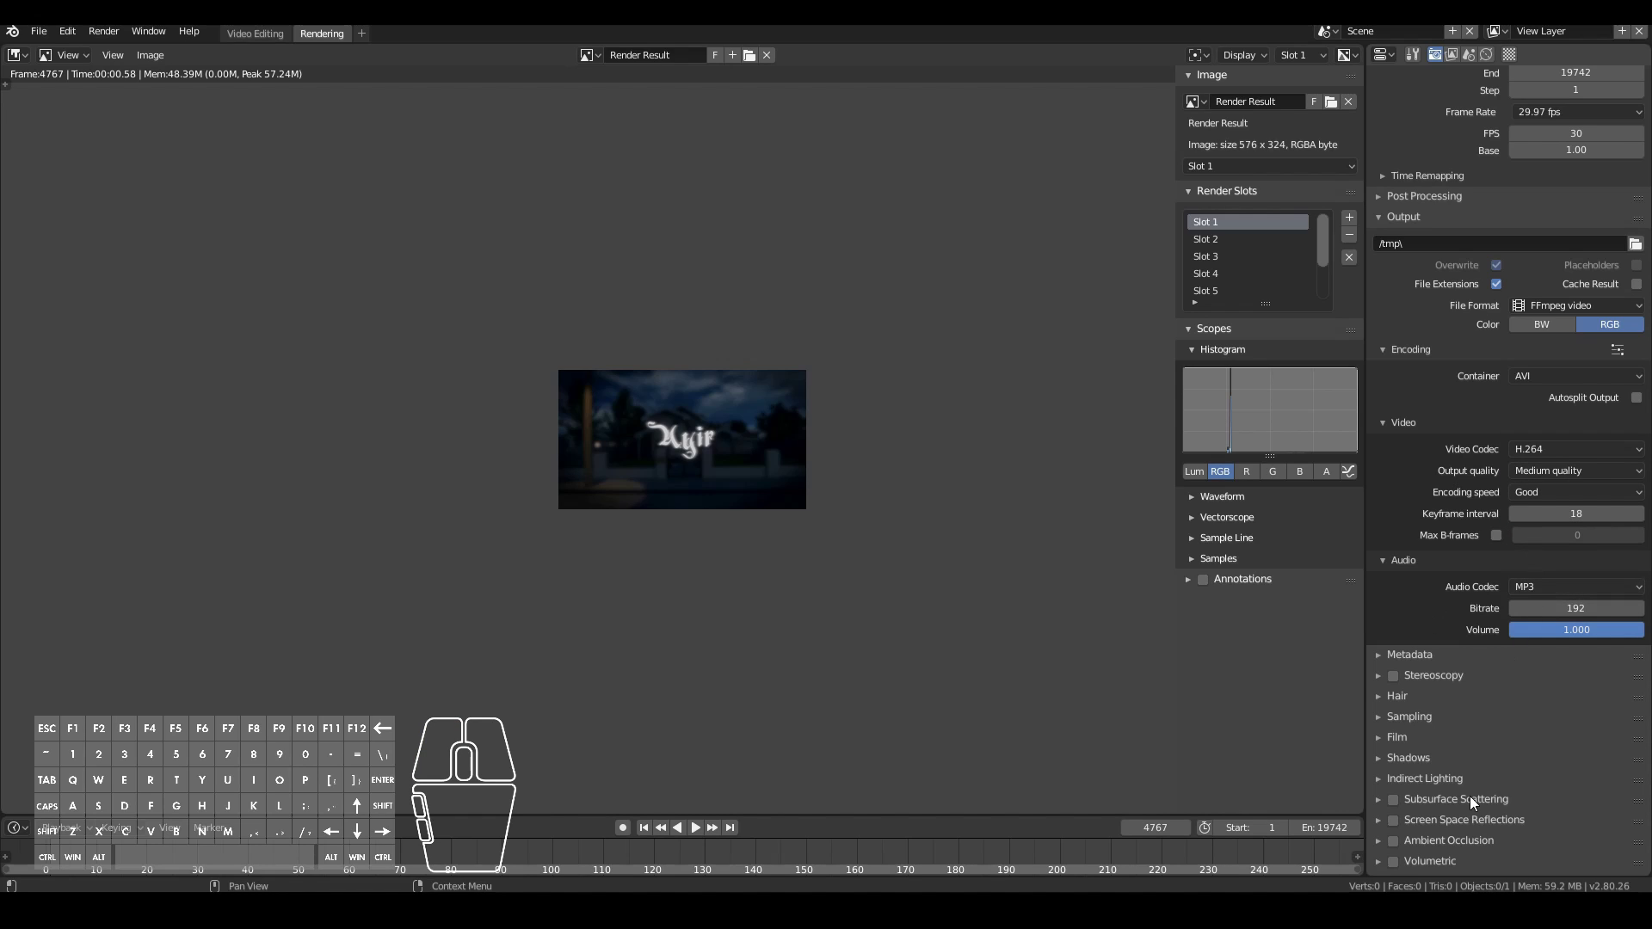
Step: Set the render output path to the FinalEdit folder with the file name VideoOutput
scroll(1470, 797, up, 5)
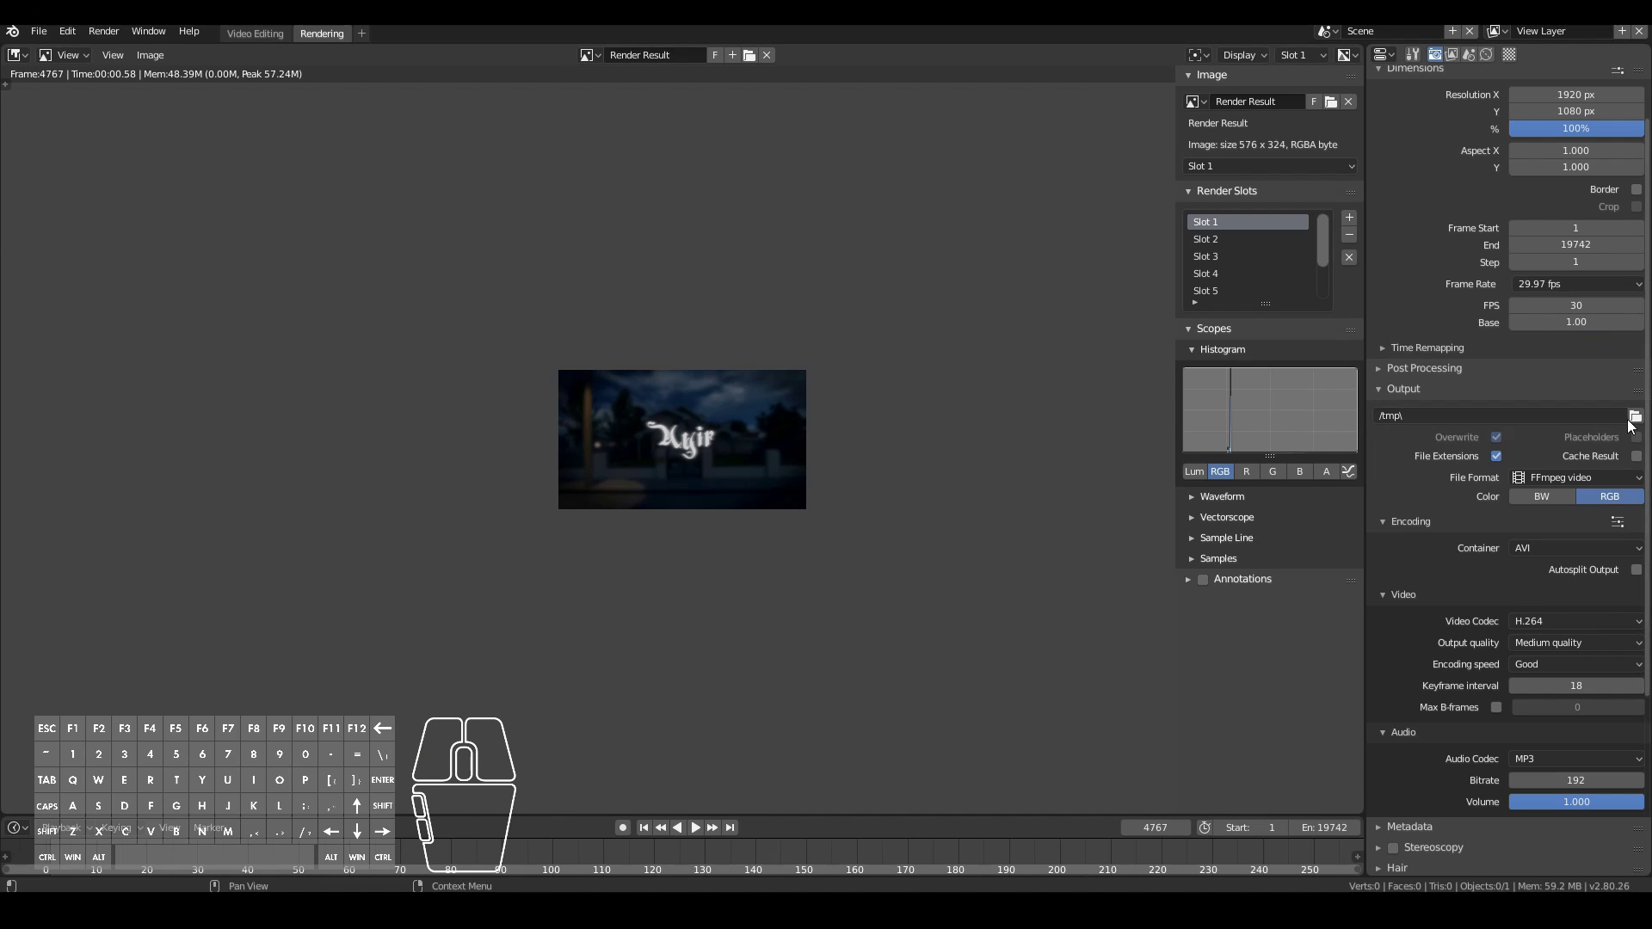
click(1634, 420)
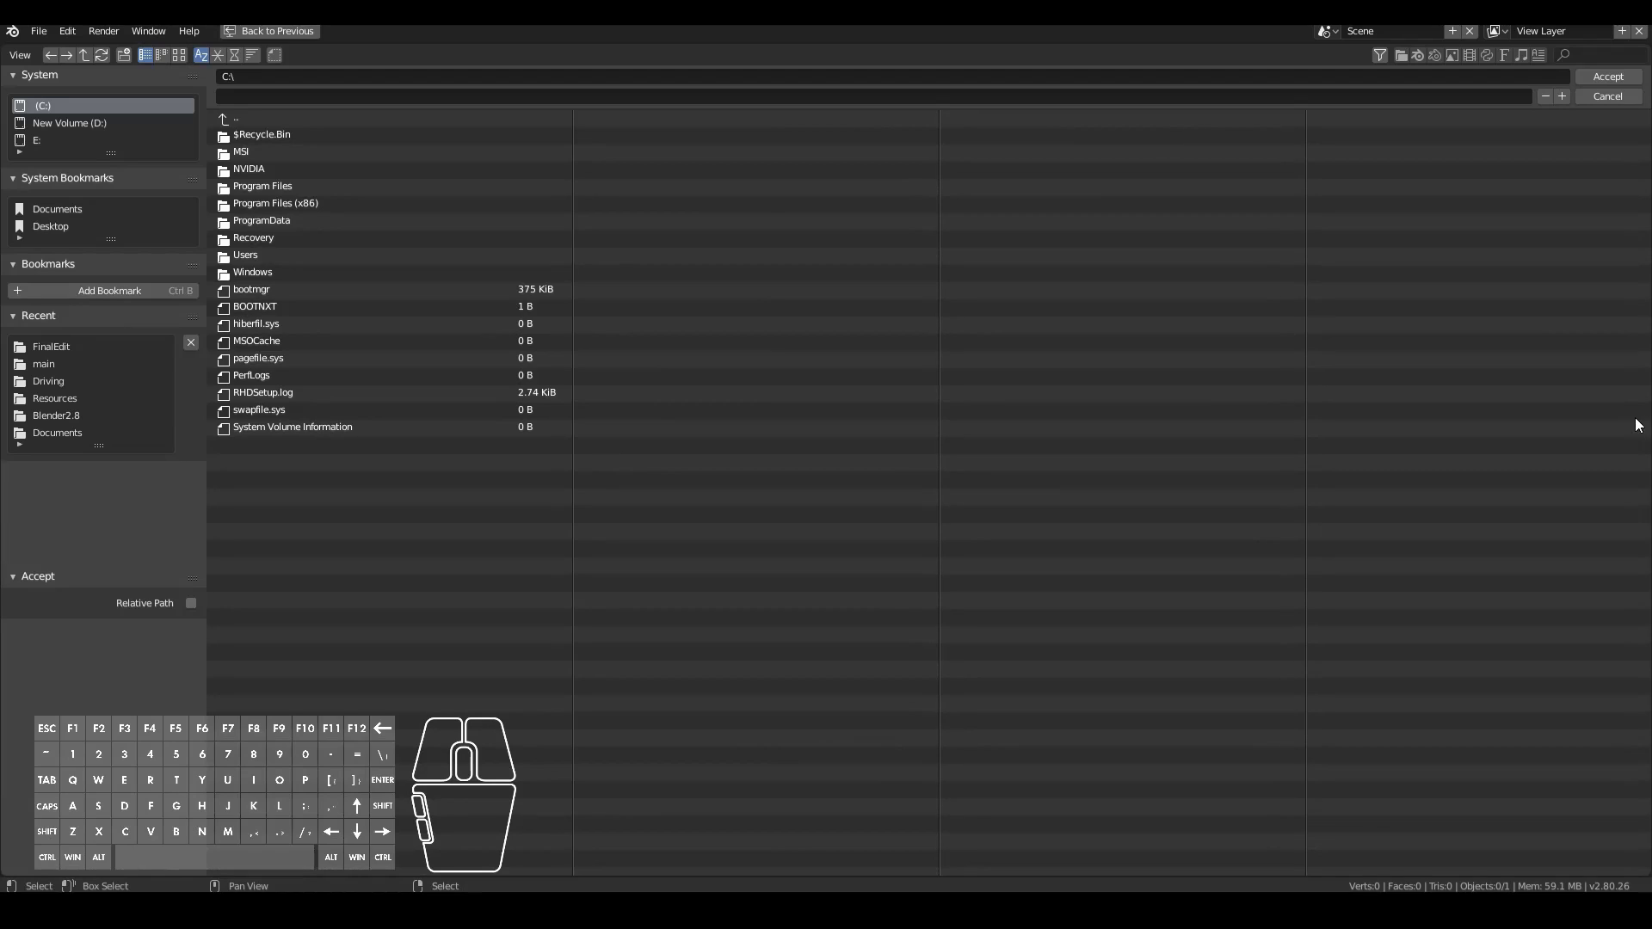
click(51, 347)
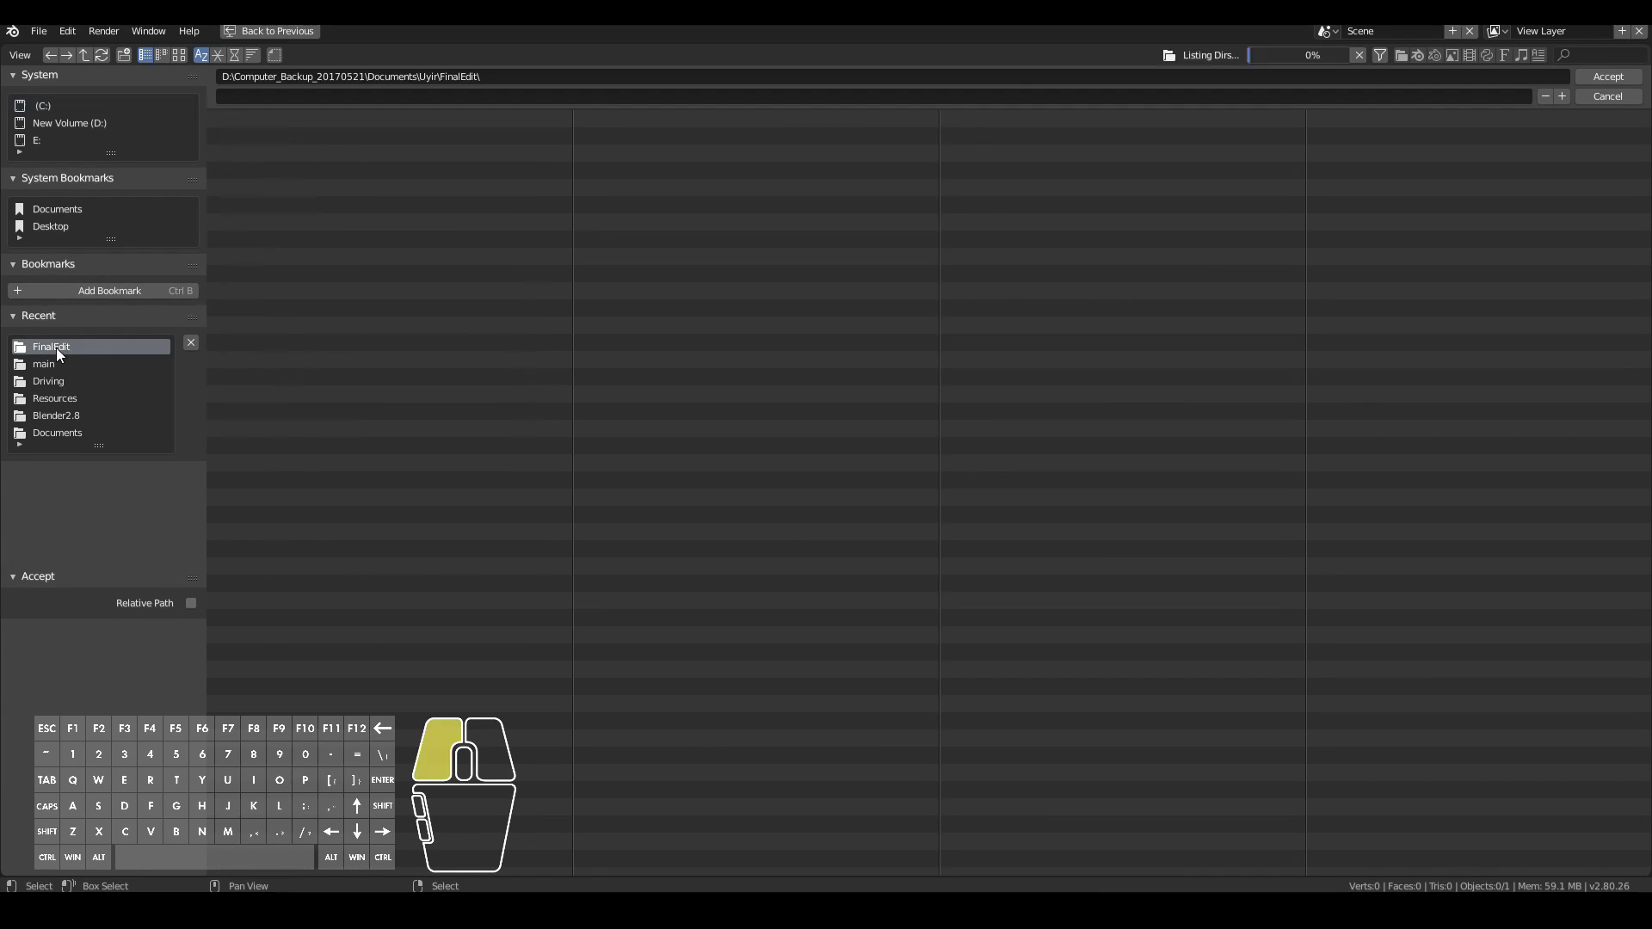
click(266, 95)
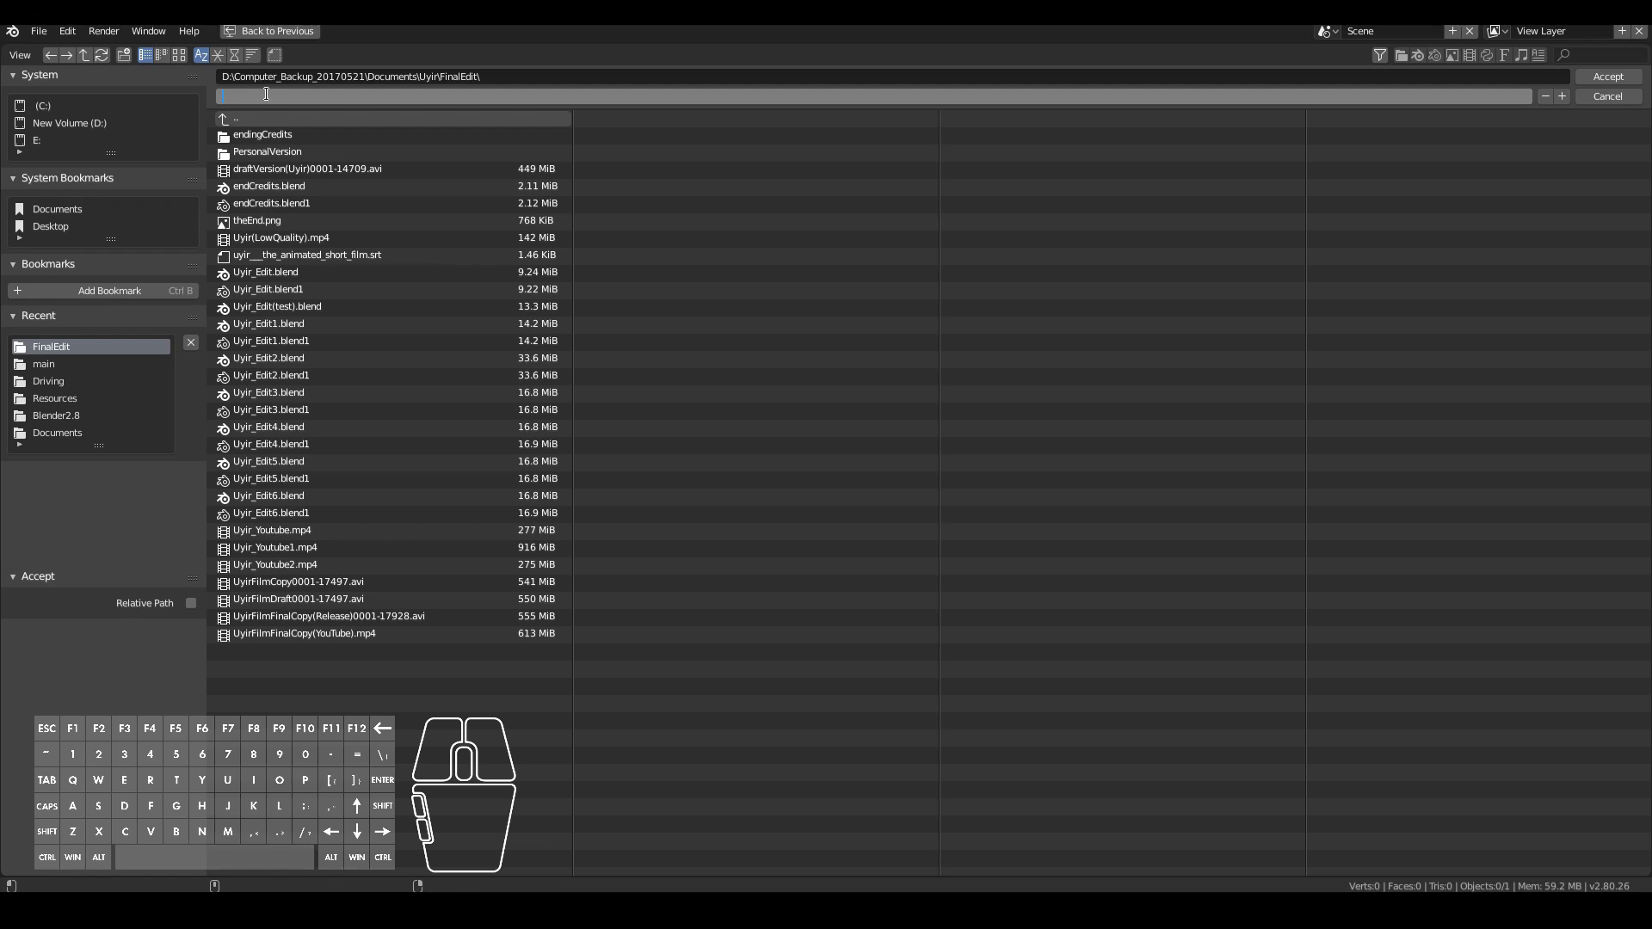
text(VideoOutput)
click(1607, 77)
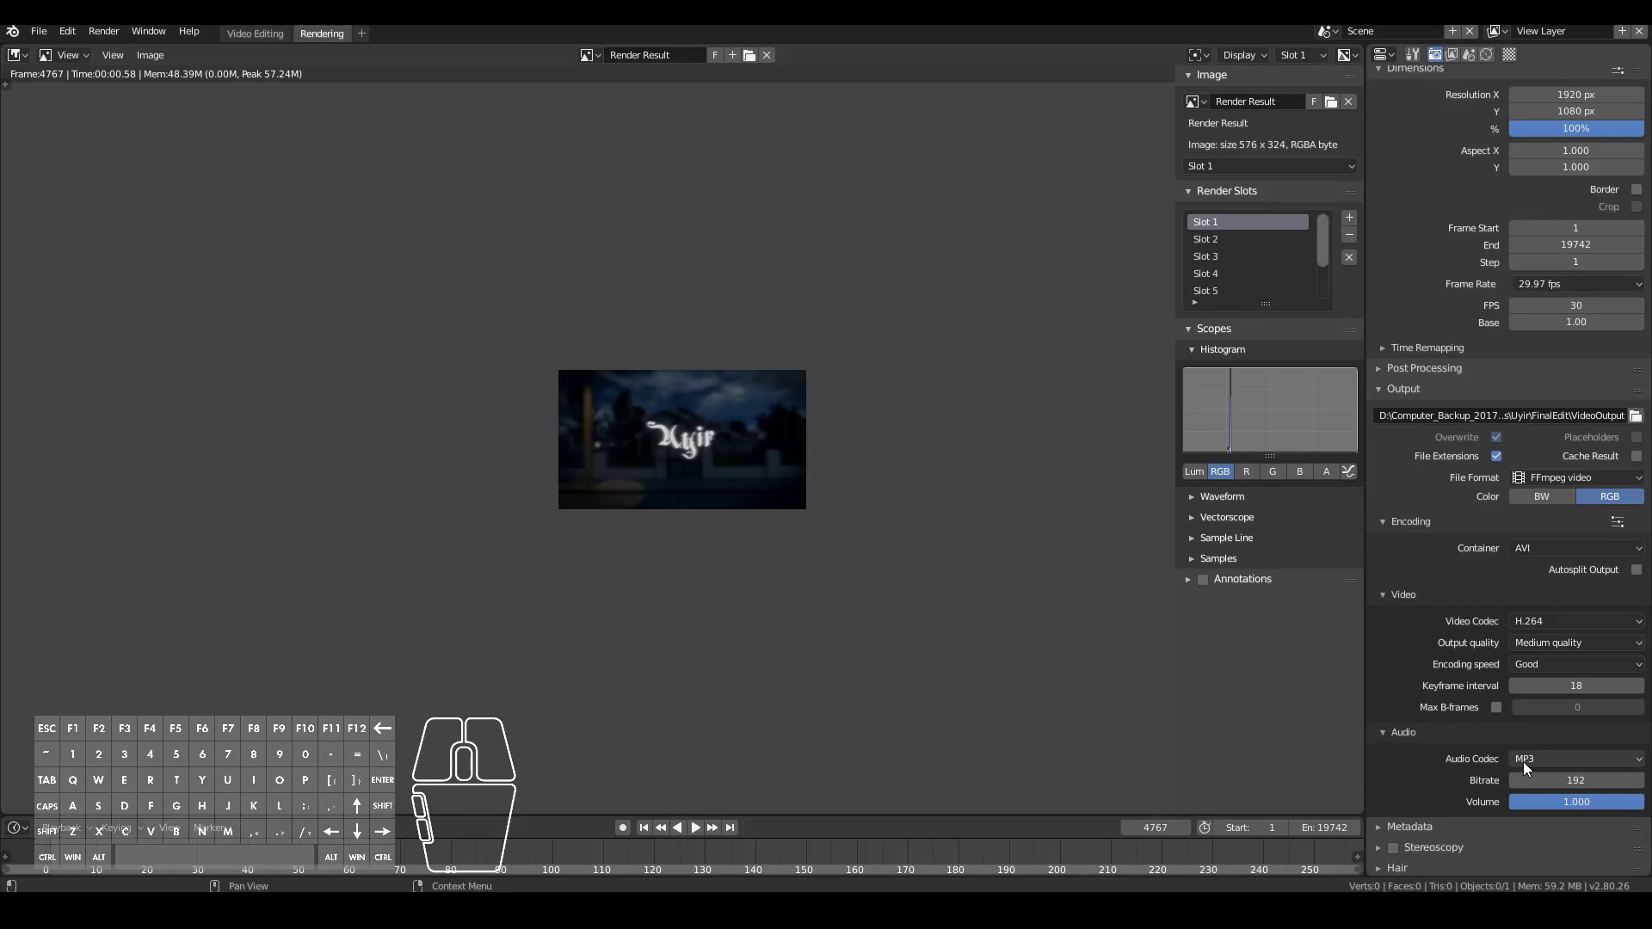
Step: Enlarge the rendered title frame for inspection and bring up the image and animation render commands
scroll(1523, 761, up, 2)
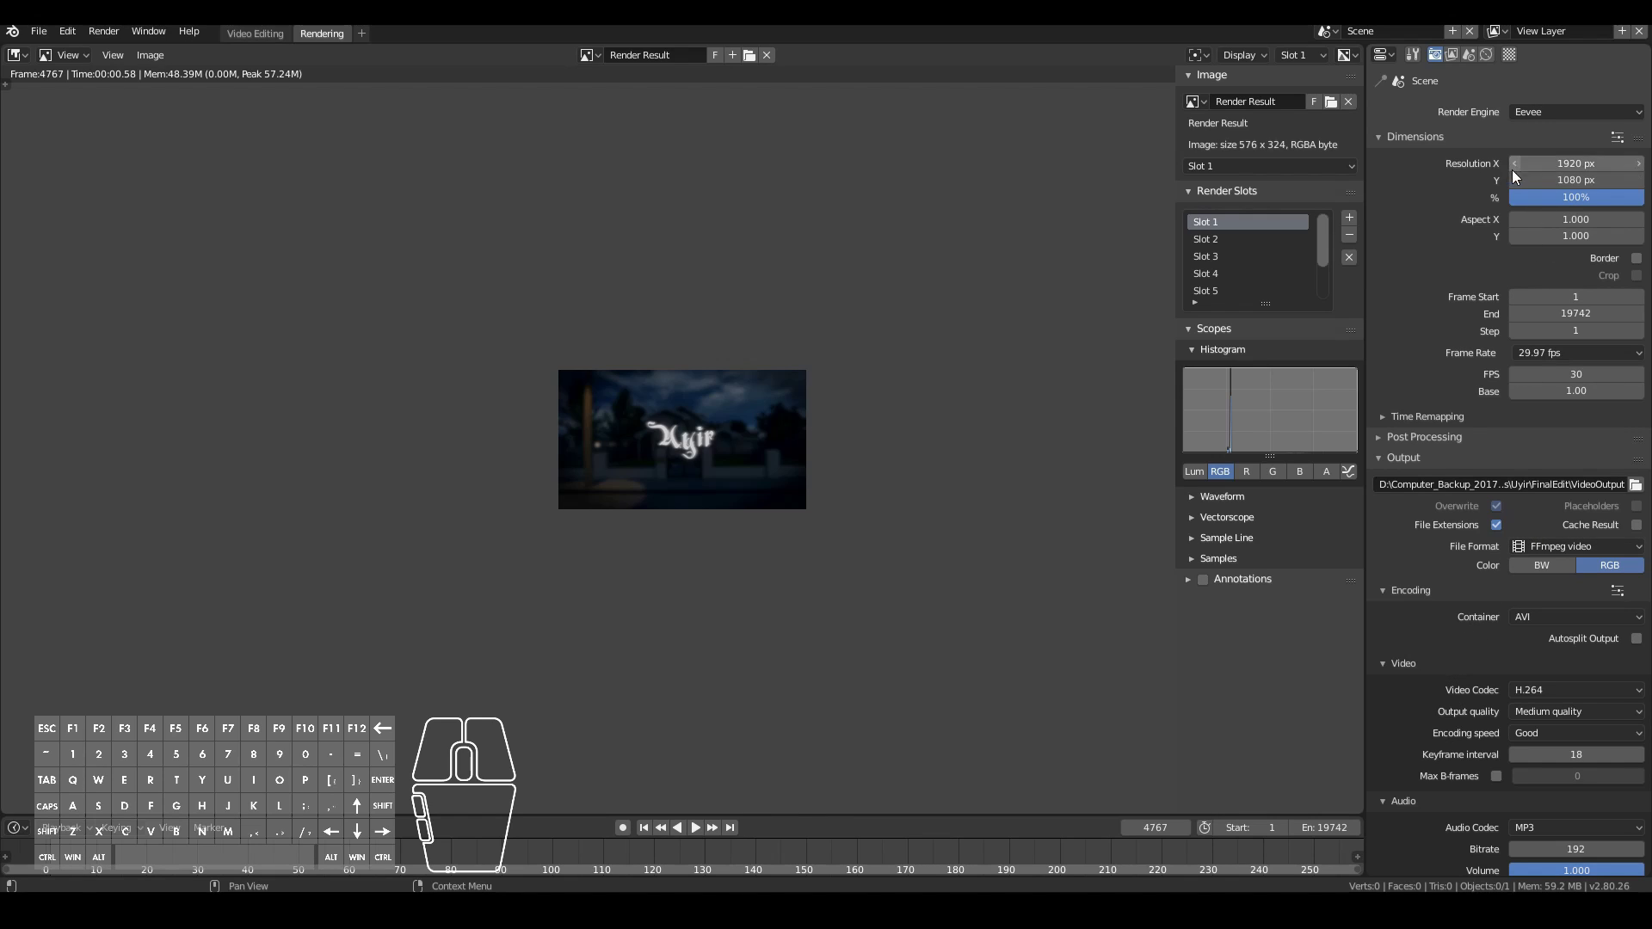
click(107, 32)
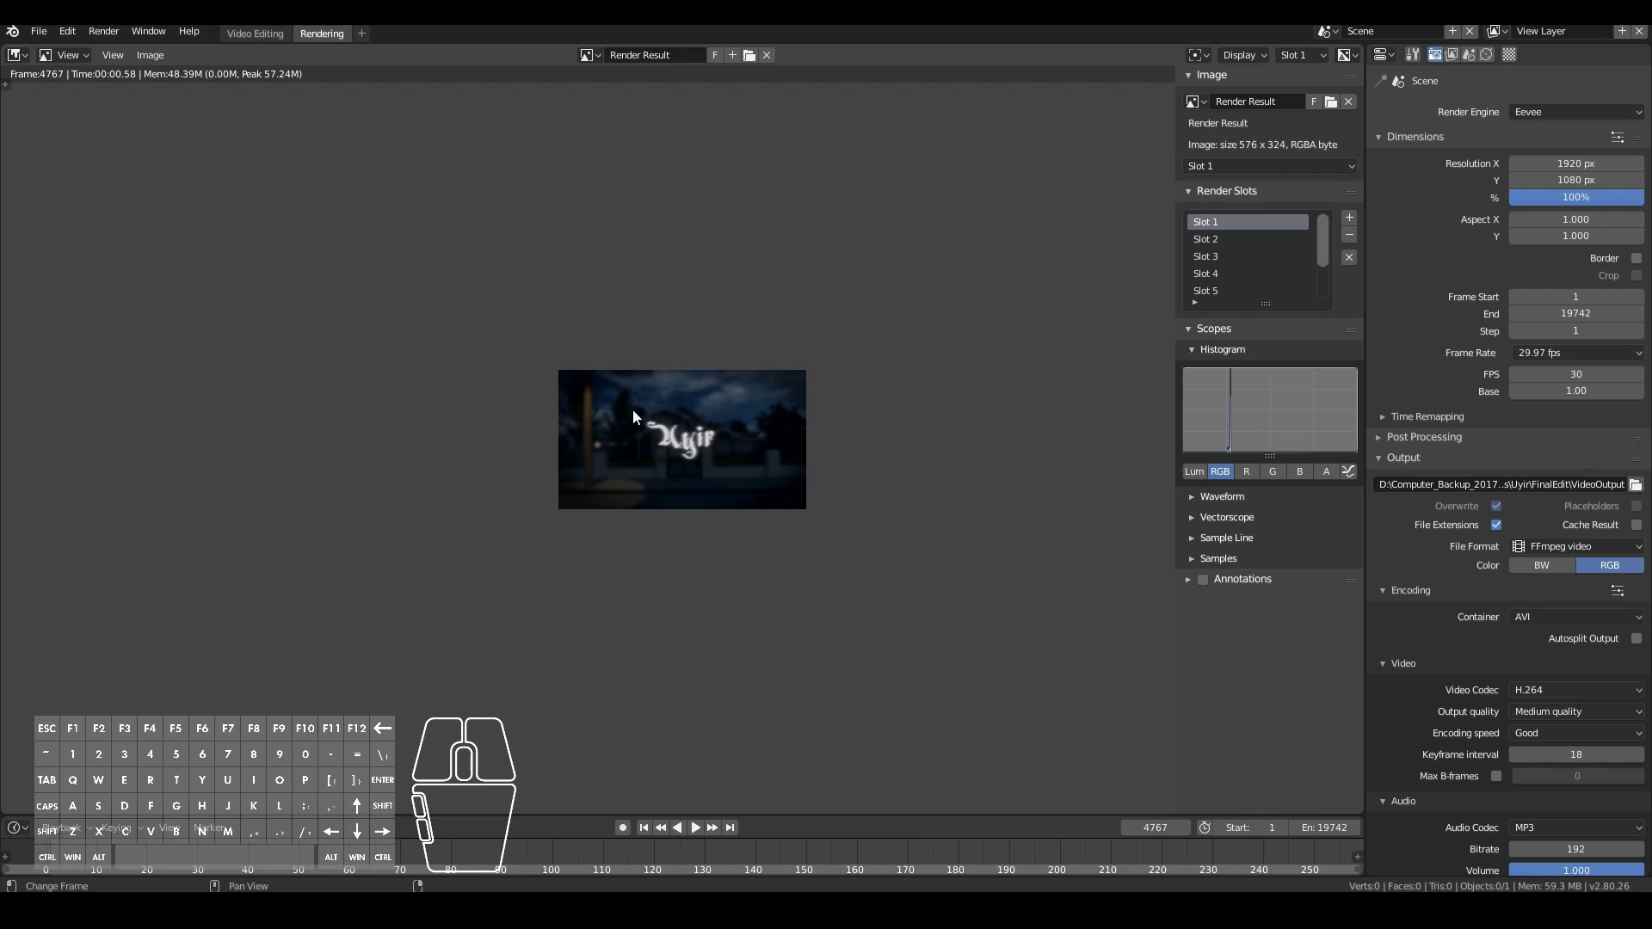
click(103, 36)
scroll(784, 592, up, 3)
scroll(783, 591, down, 2)
scroll(783, 591, up, 1)
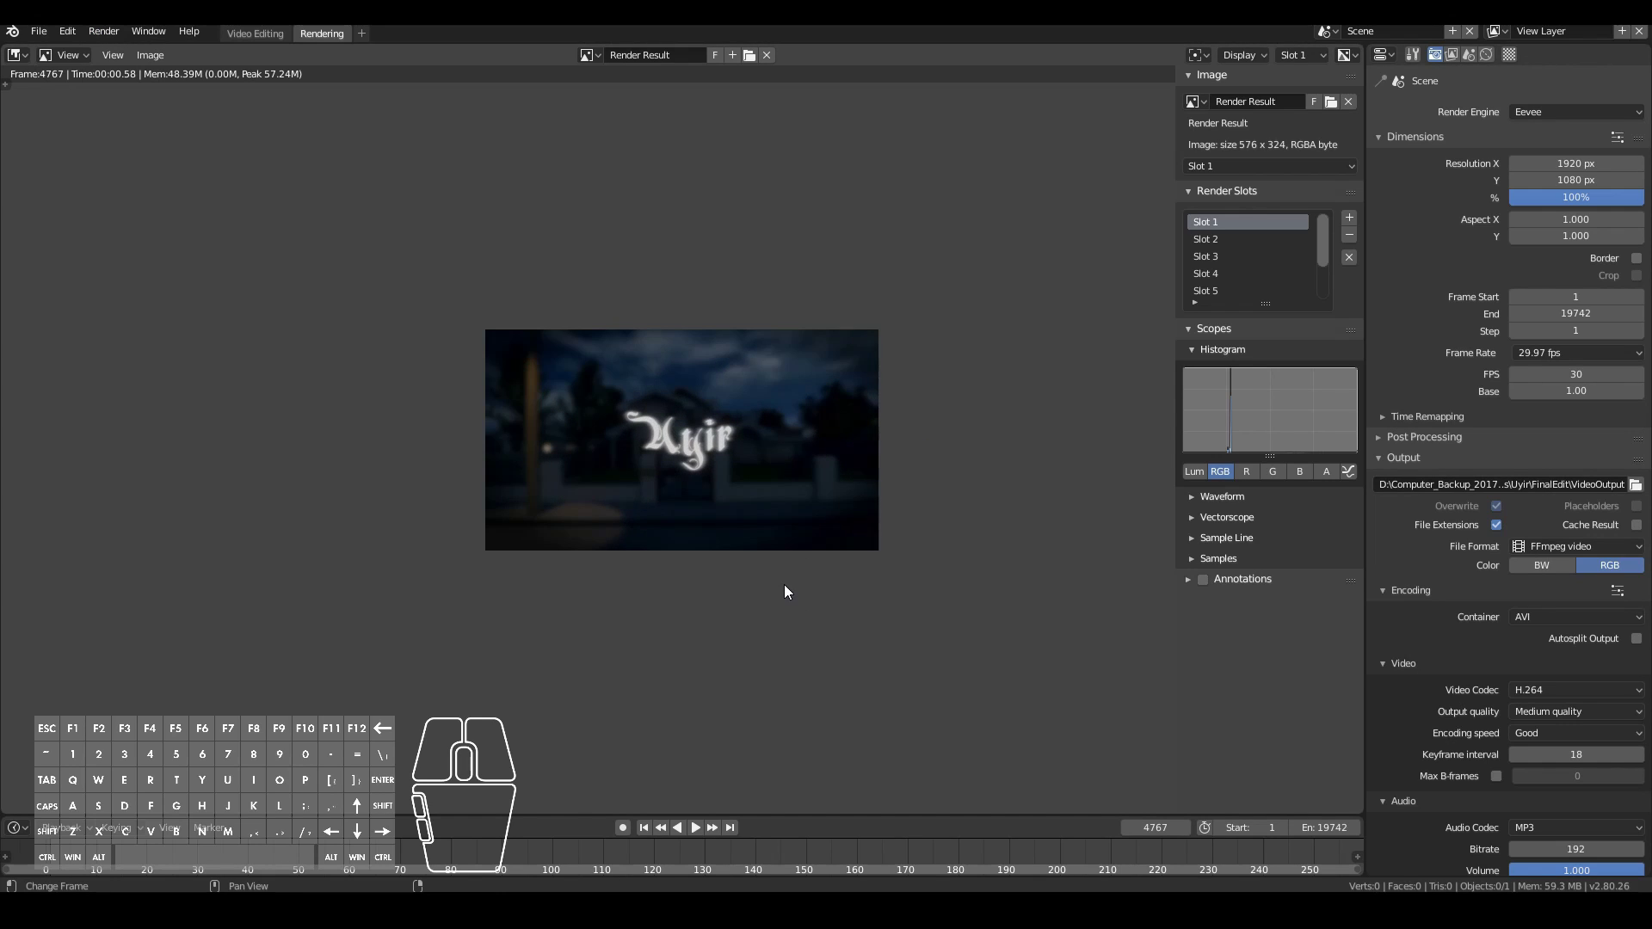
scroll(786, 592, up, 1)
click(123, 38)
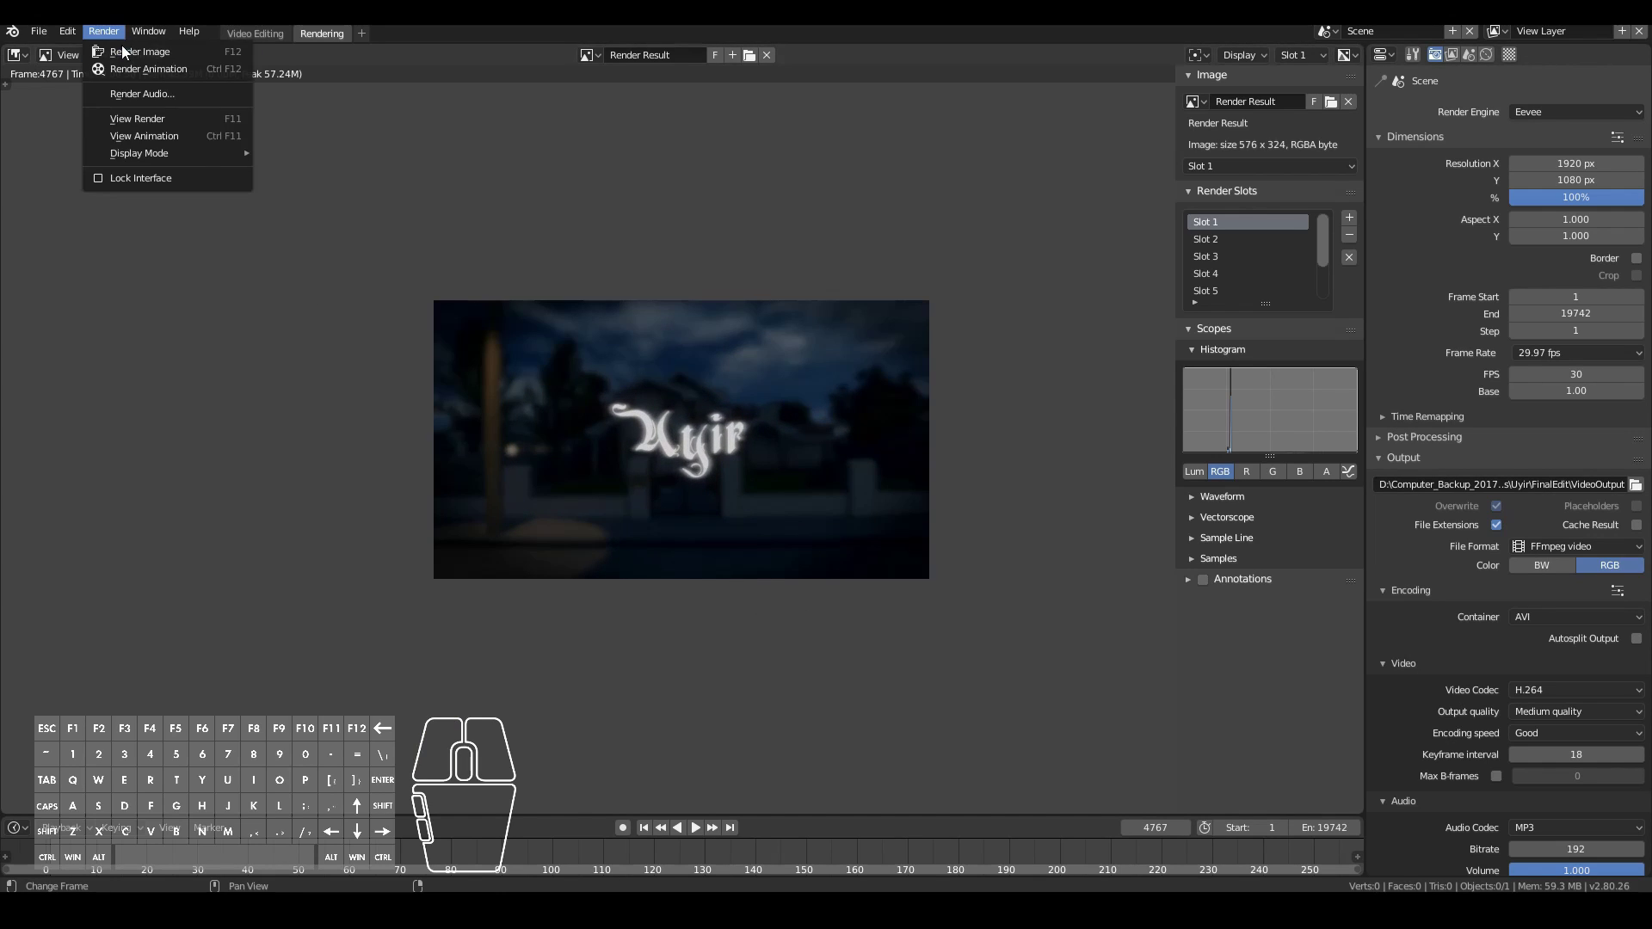